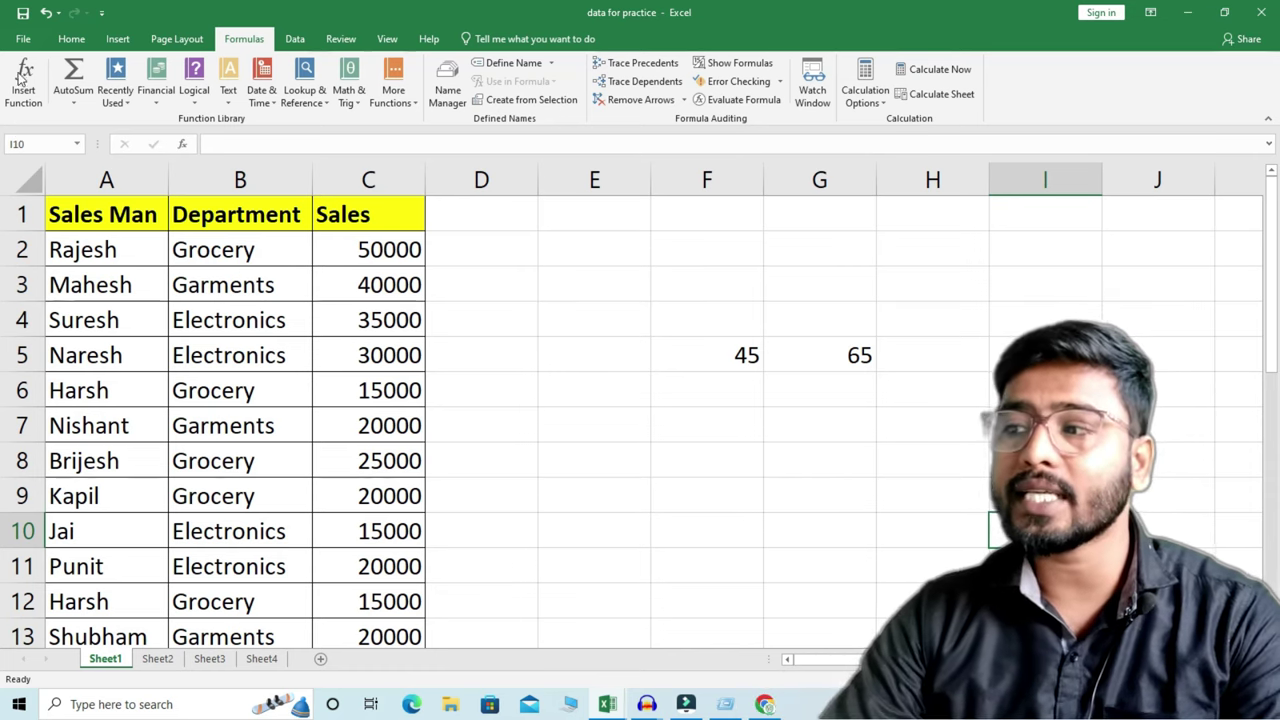
- Browse the Financial, Logical and Text function lists in the Function Library
{"action": "left_click", "coordinate": [141, 100]}
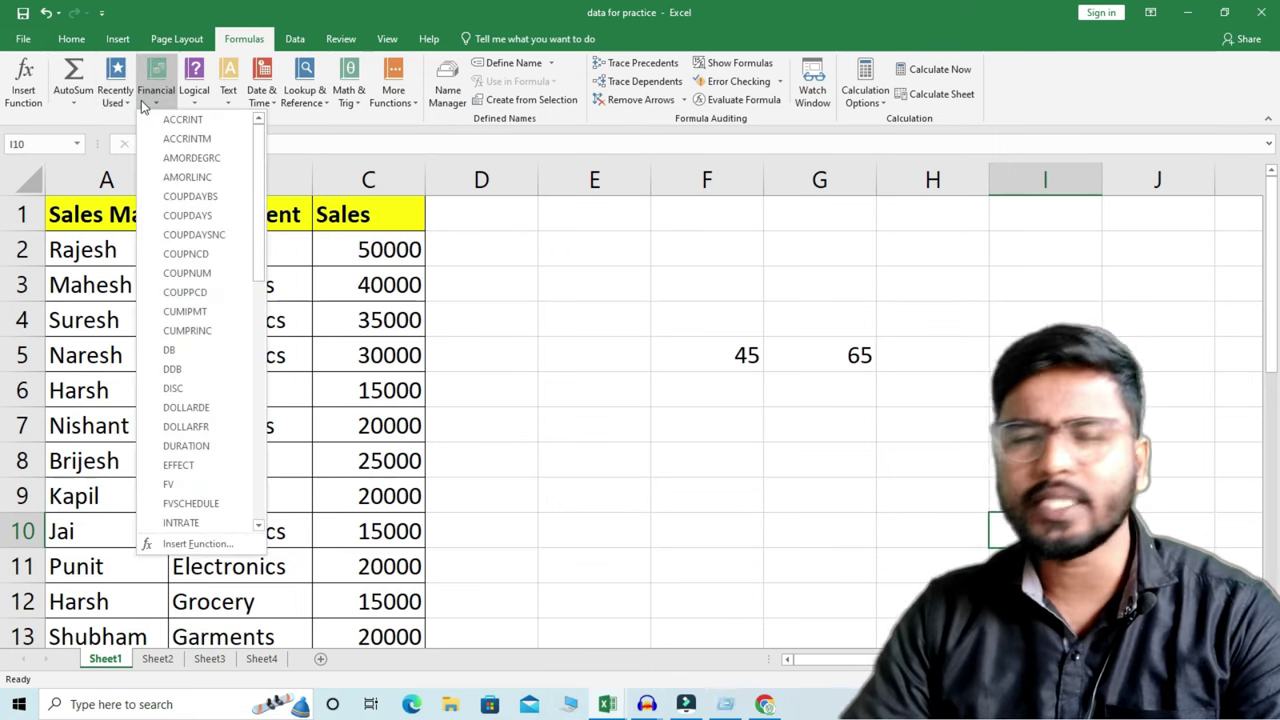
{"action": "left_click", "coordinate": [197, 101]}
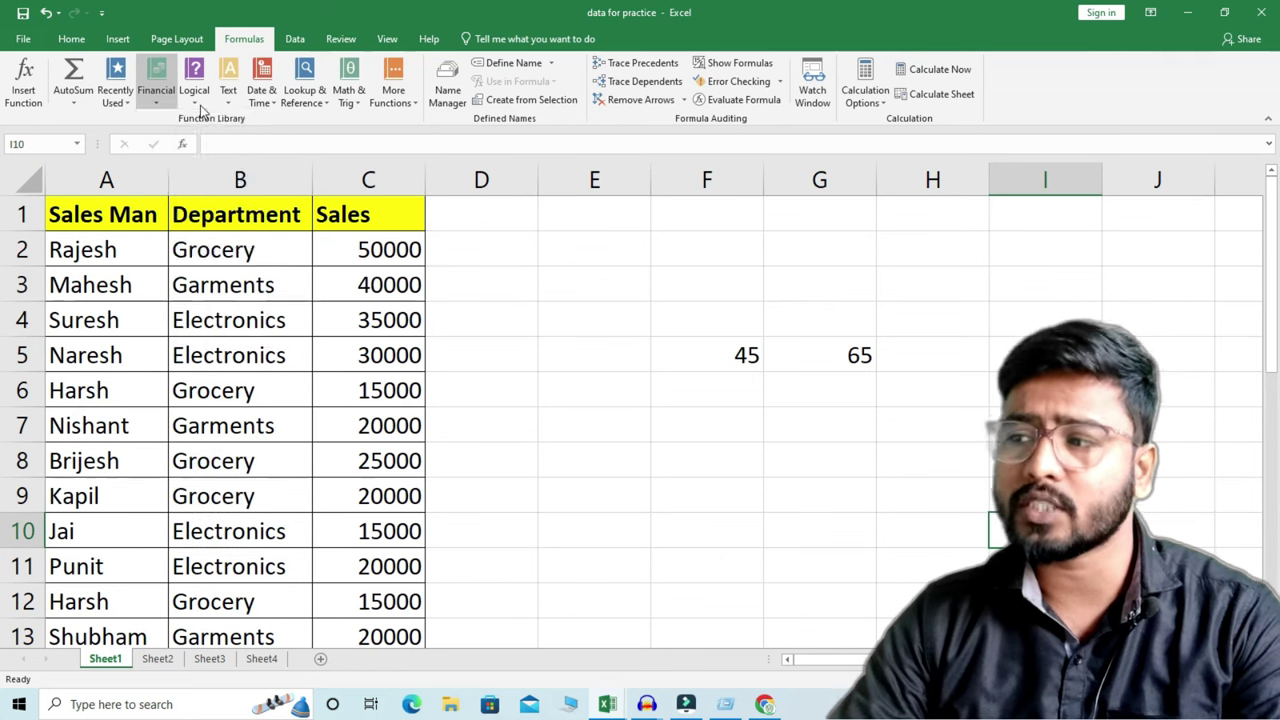
{"action": "left_click", "coordinate": [222, 104]}
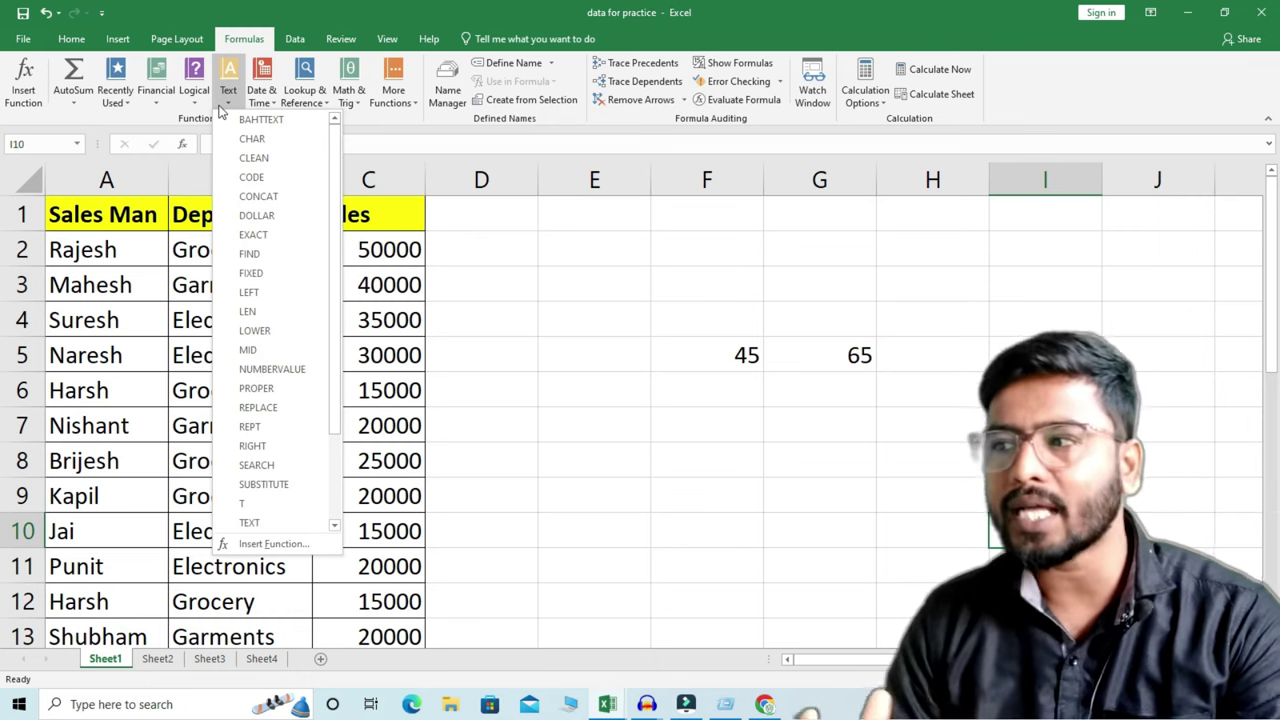
- Close the Text list and review the Automatic, Automatic Except for Data Tables and Manual calculation options
{"action": "left_click", "coordinate": [205, 133]}
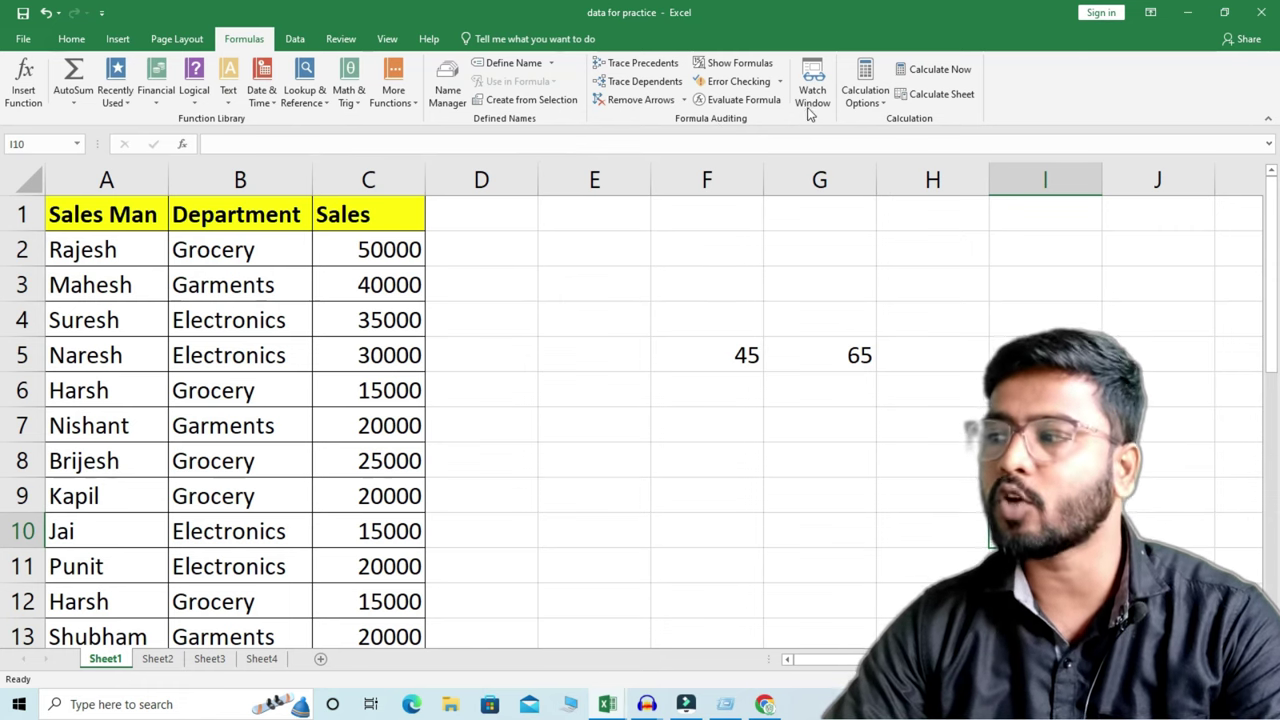
{"action": "left_click", "coordinate": [865, 92]}
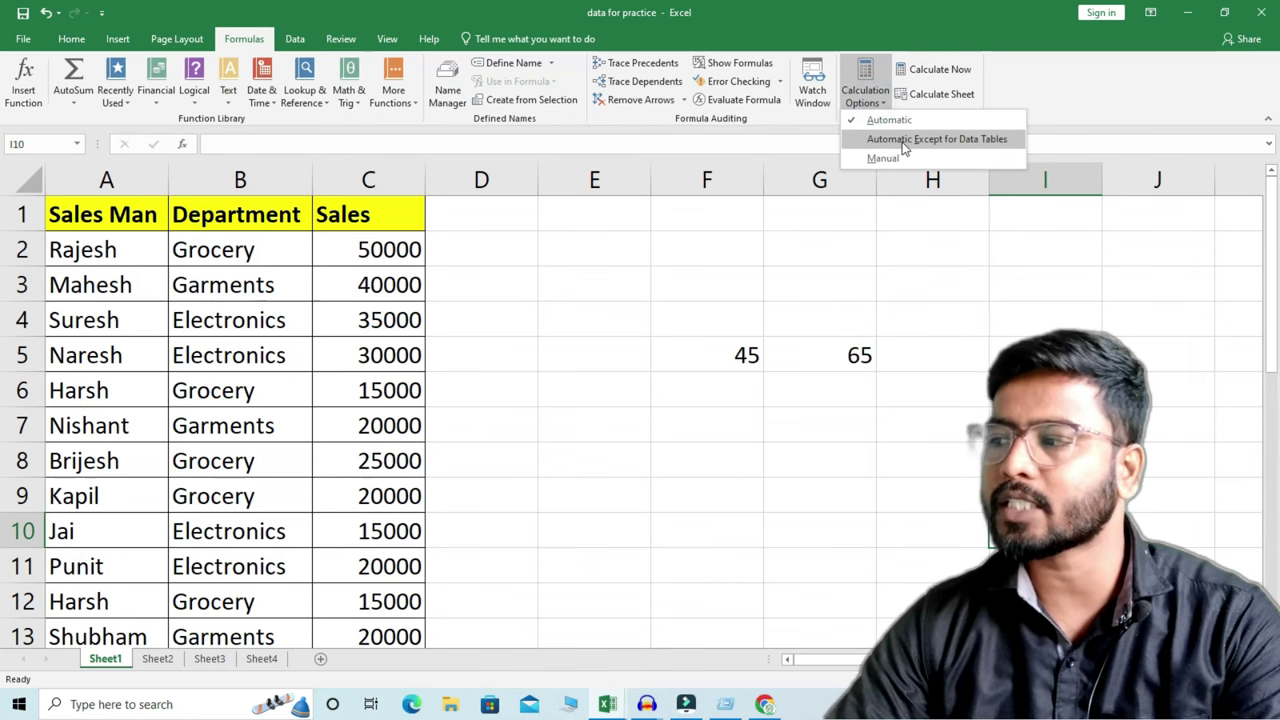
{"action": "left_click", "coordinate": [772, 143]}
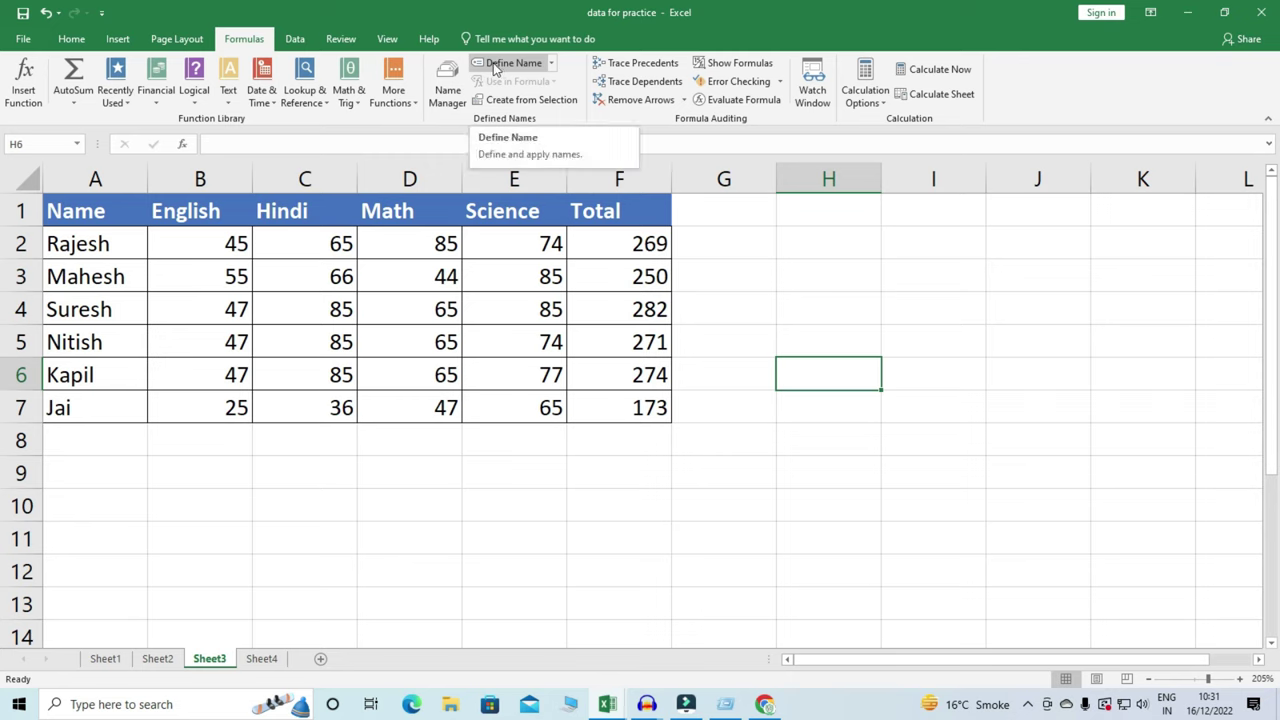
{"action": "left_click", "coordinate": [339, 472]}
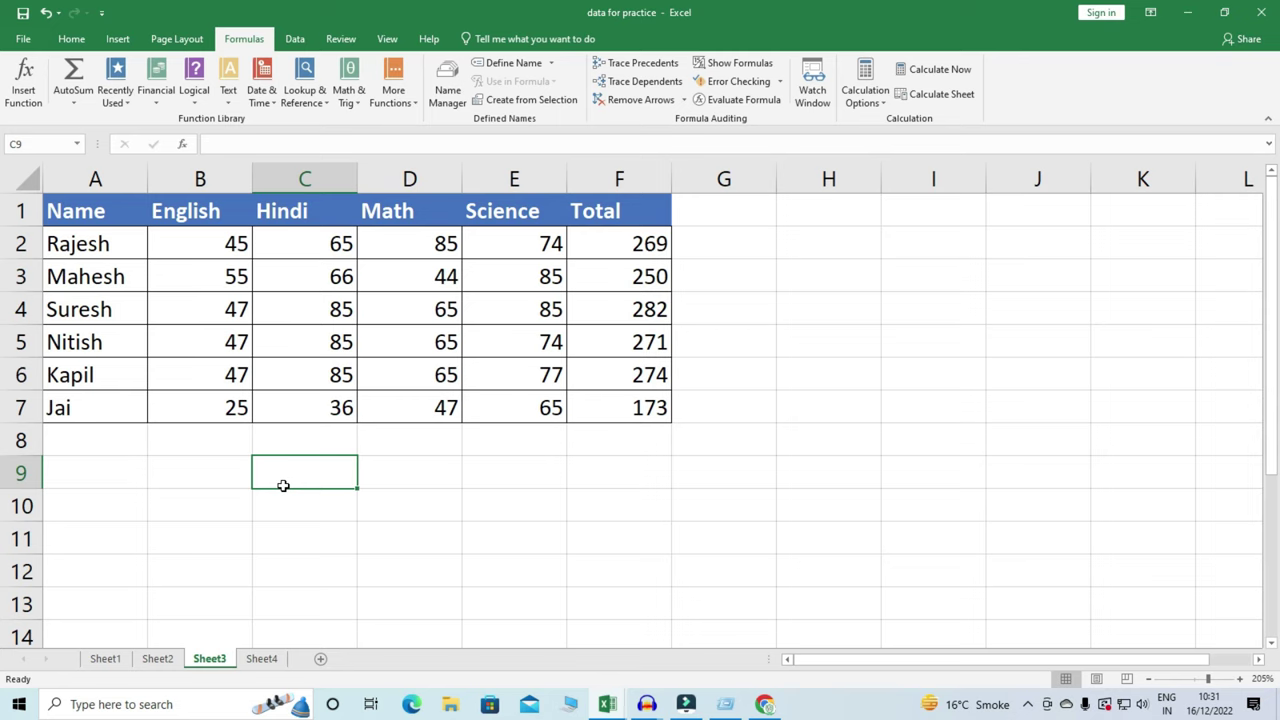
{"action": "left_click_drag", "start_coordinate": [303, 241], "coordinate": [298, 402]}
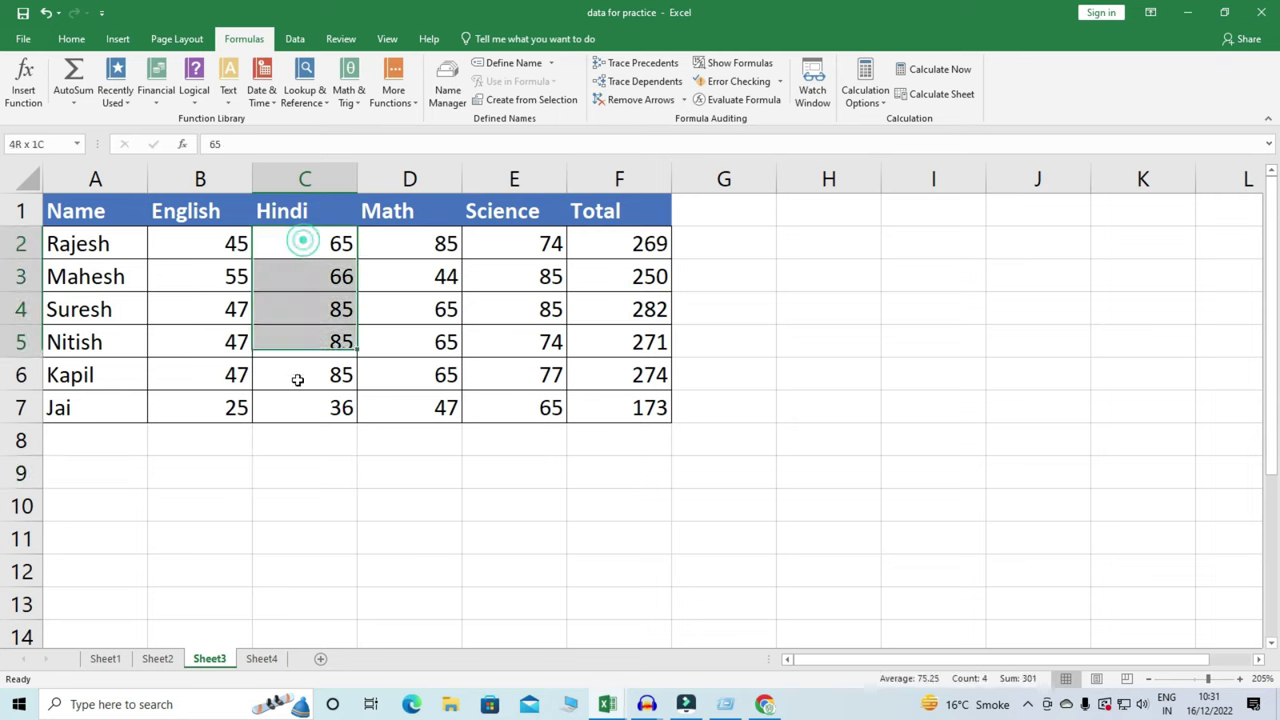
{"action": "left_click_drag", "start_coordinate": [221, 255], "coordinate": [229, 405]}
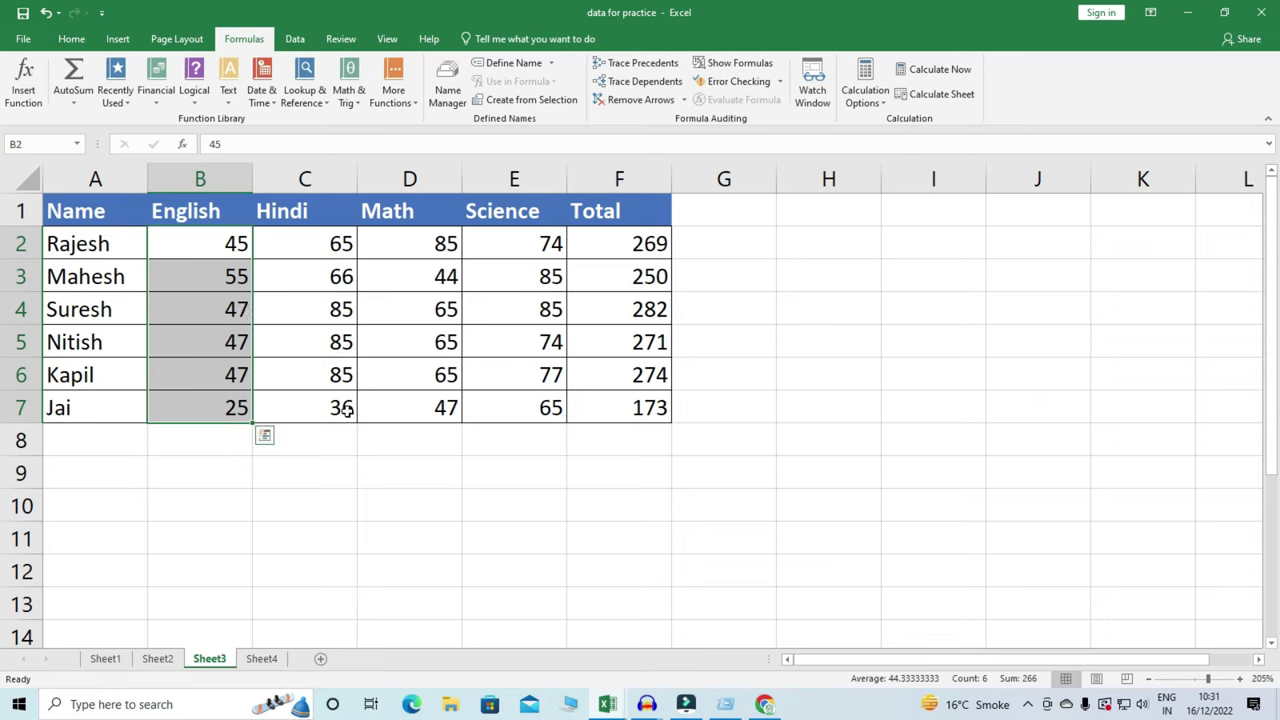
{"action": "double_click", "coordinate": [385, 500]}
{"action": "type", "text": "="}
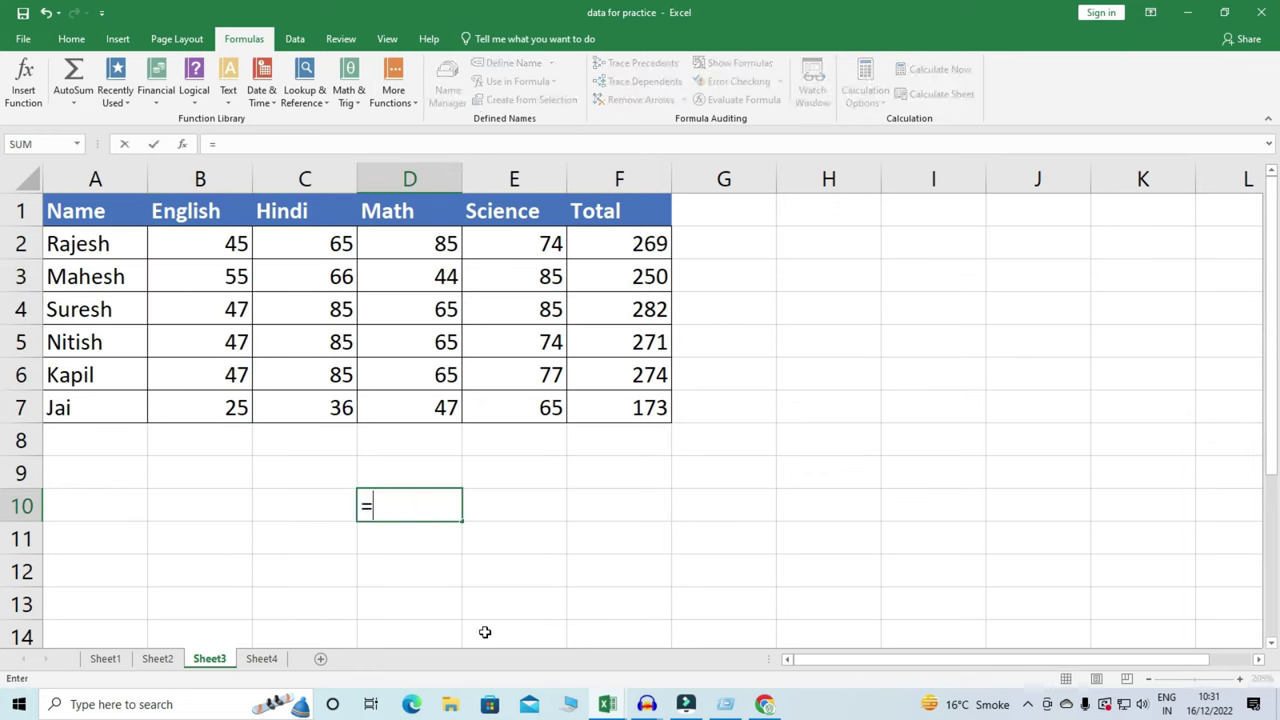
{"action": "type", "text": "sum"}
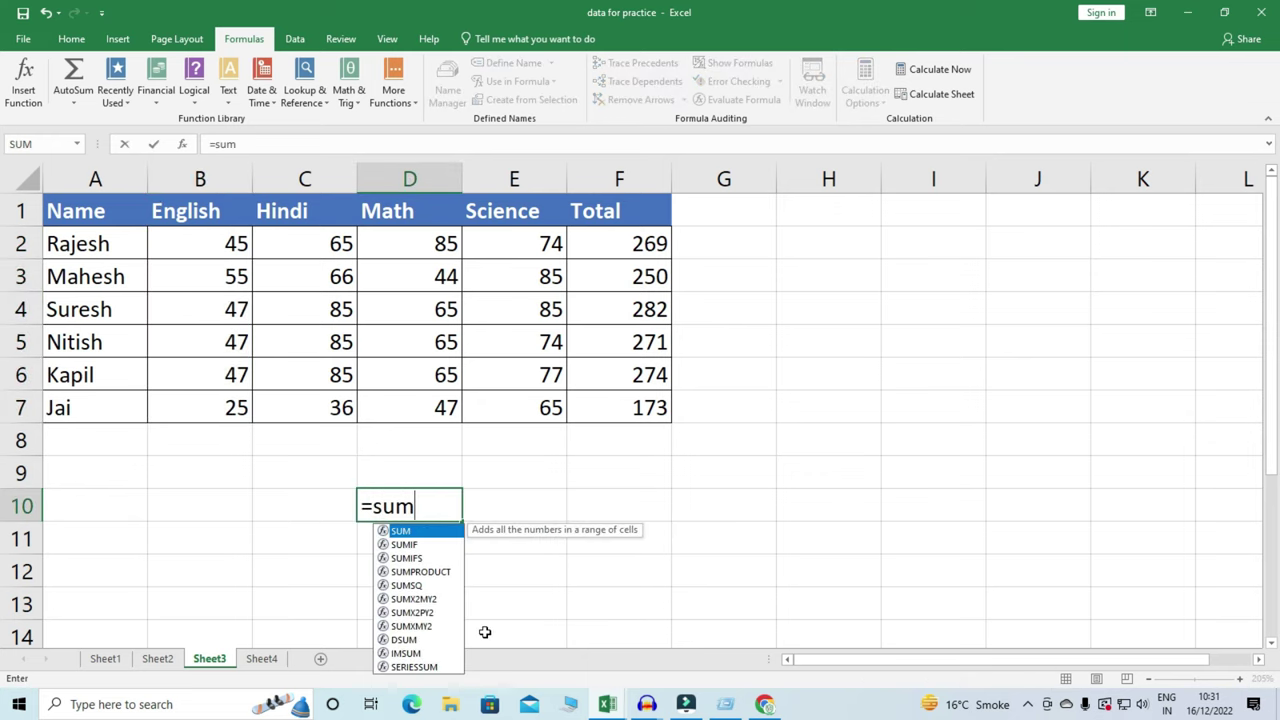
{"action": "key", "text": "Tab"}
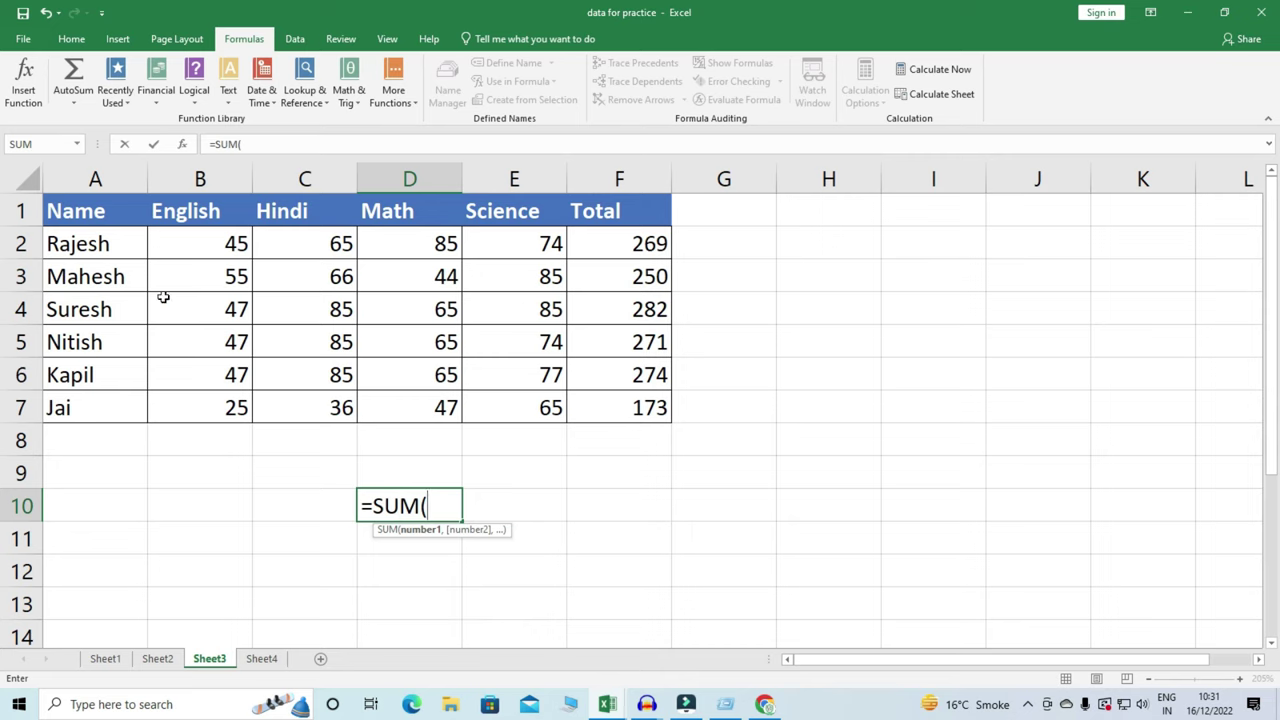
{"action": "left_click_drag", "start_coordinate": [192, 241], "coordinate": [200, 408]}
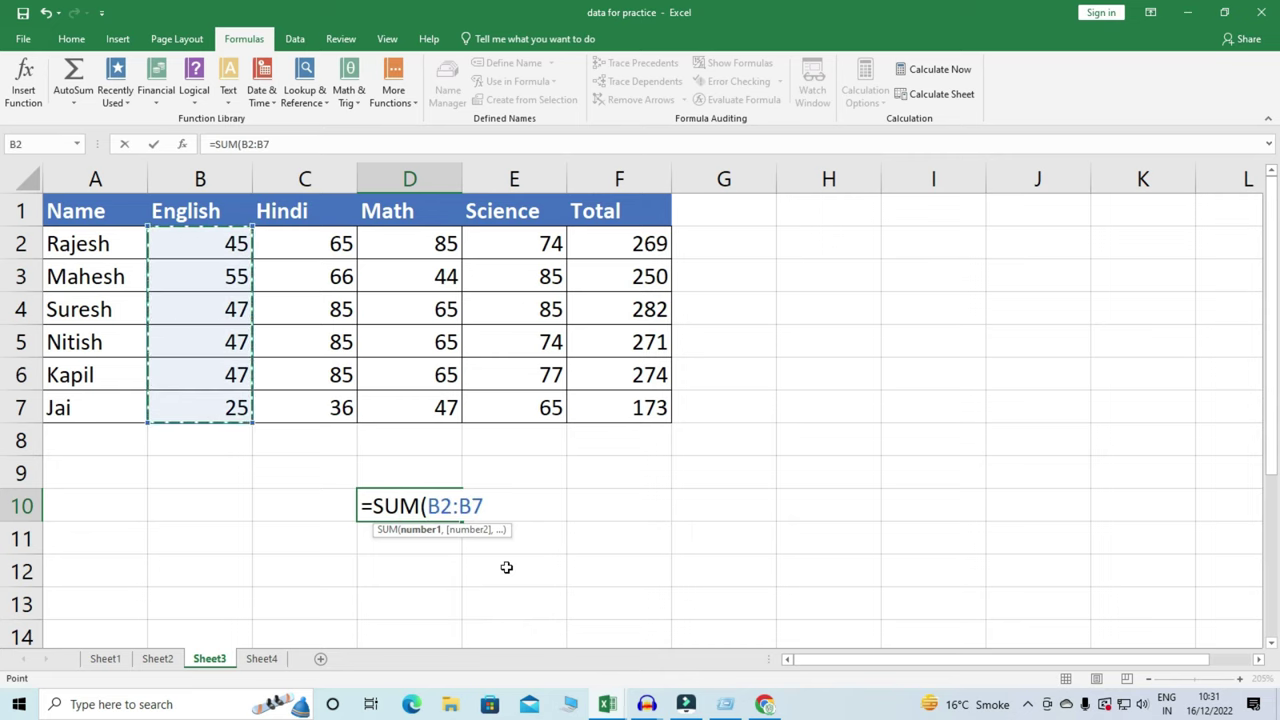
{"action": "type", "text": ")"}
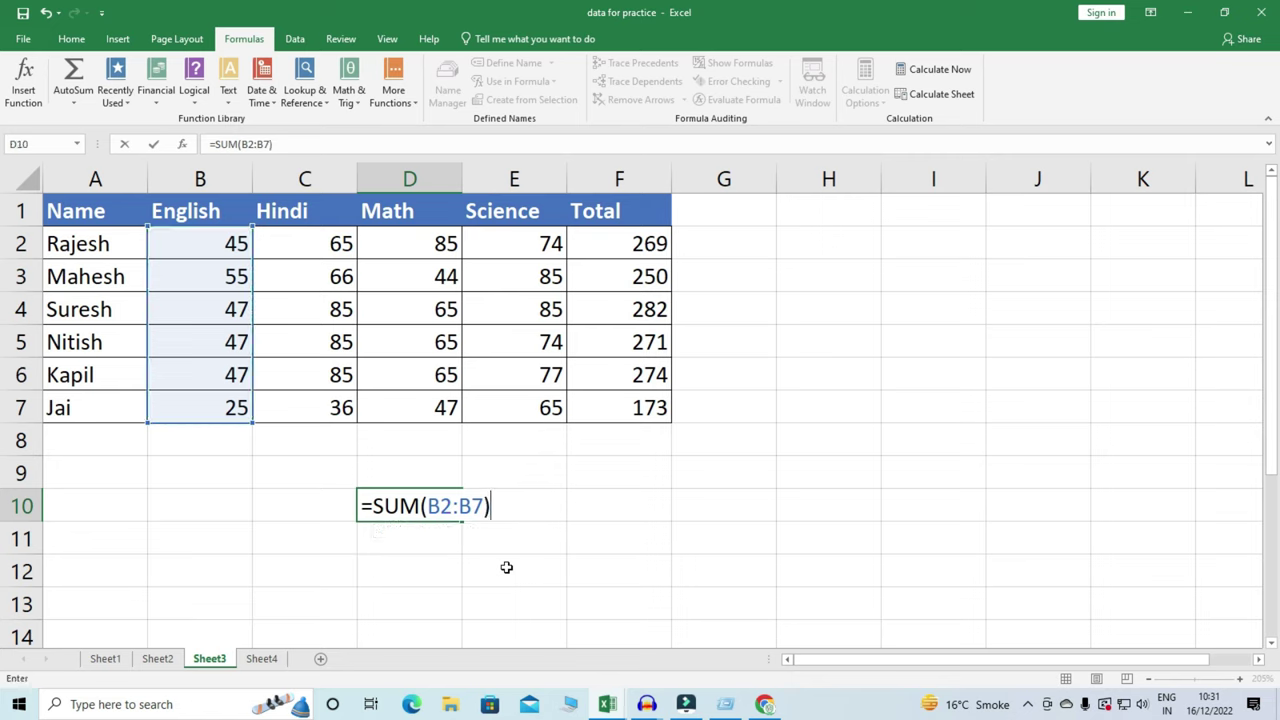
{"action": "key", "text": "Return"}
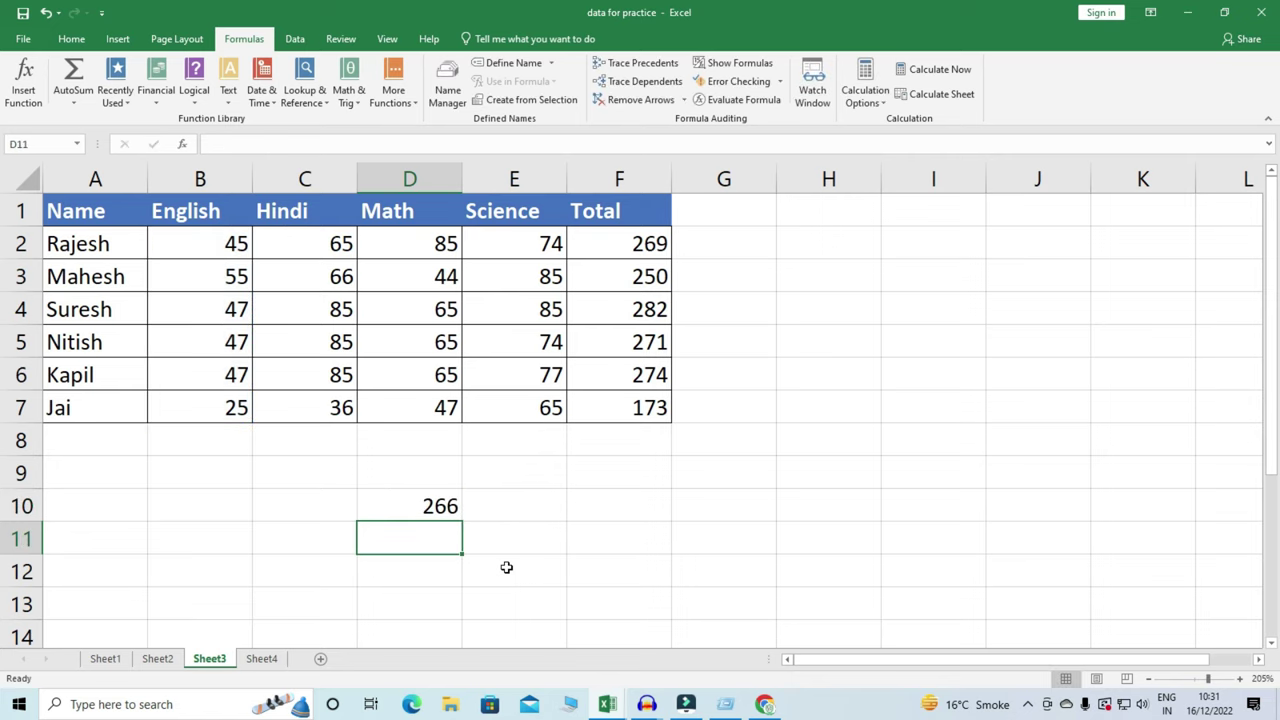
{"action": "left_click", "coordinate": [443, 505]}
{"action": "key", "text": "Delete"}
{"action": "left_click_drag", "start_coordinate": [192, 232], "coordinate": [200, 407]}
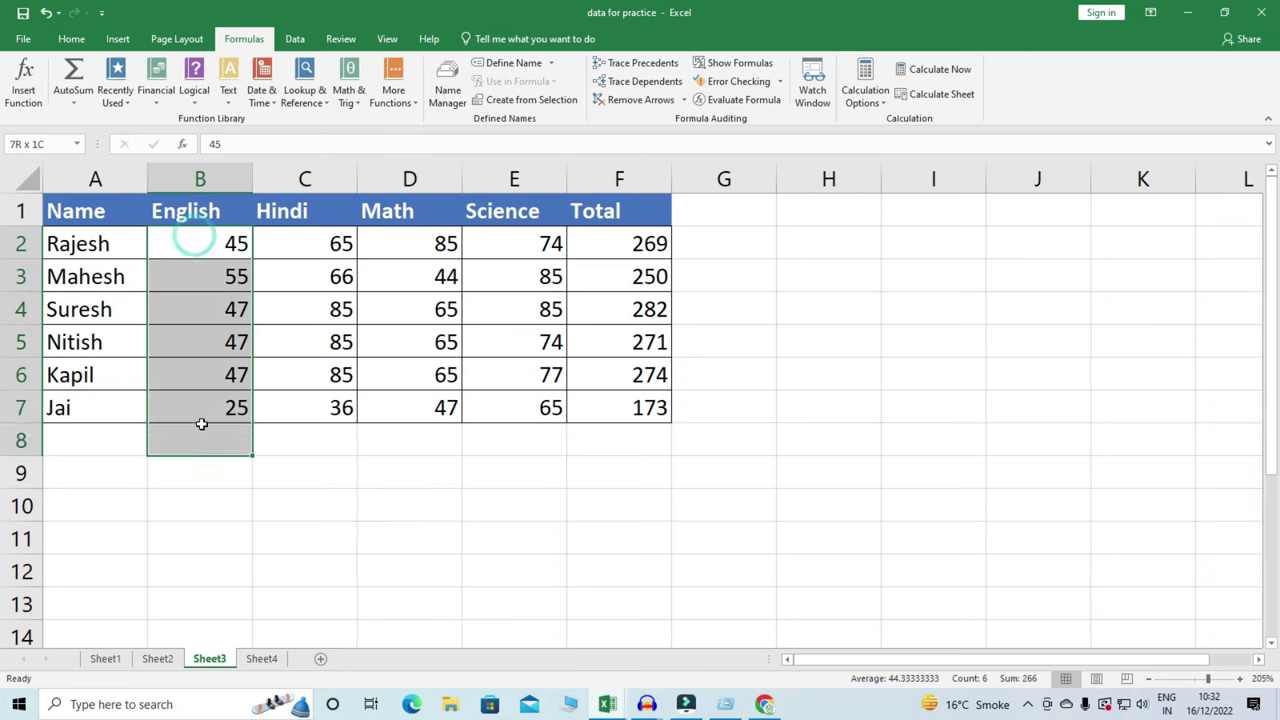
- Name B2:B7 'English' and enter =SUM(English) in D10, giving 266
{"action": "left_click", "coordinate": [515, 62]}
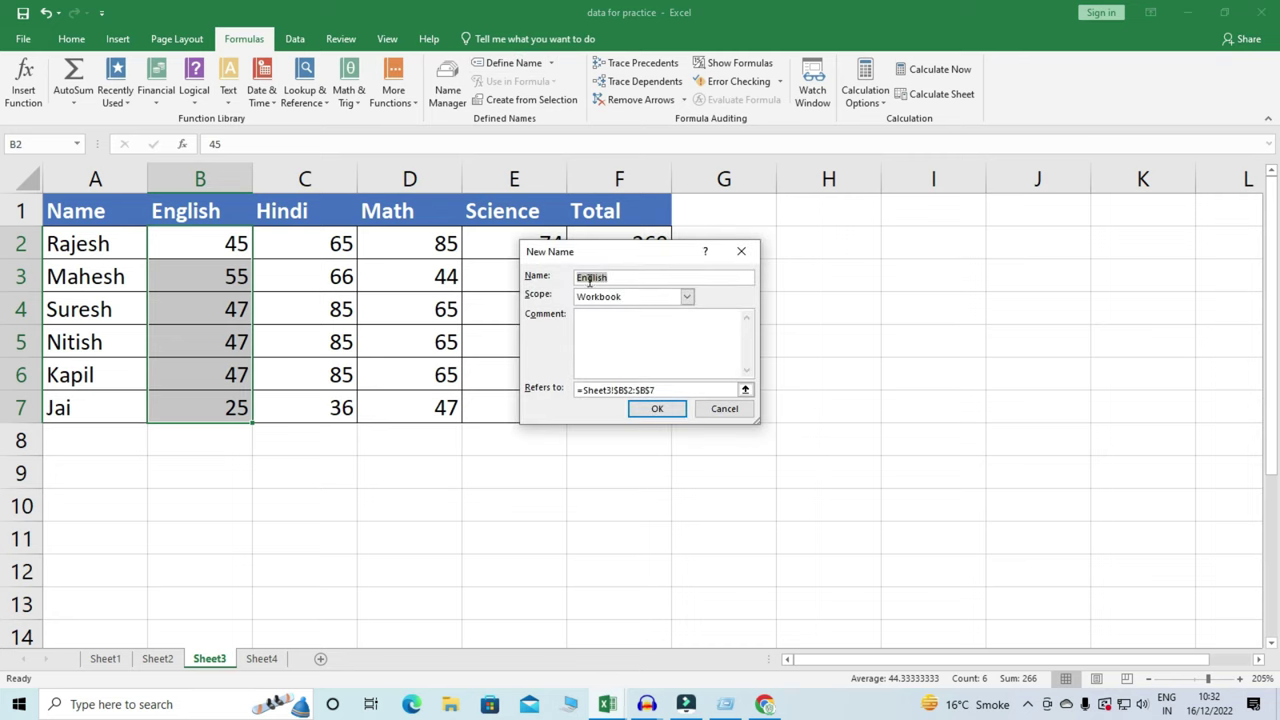
{"action": "left_click", "coordinate": [656, 408]}
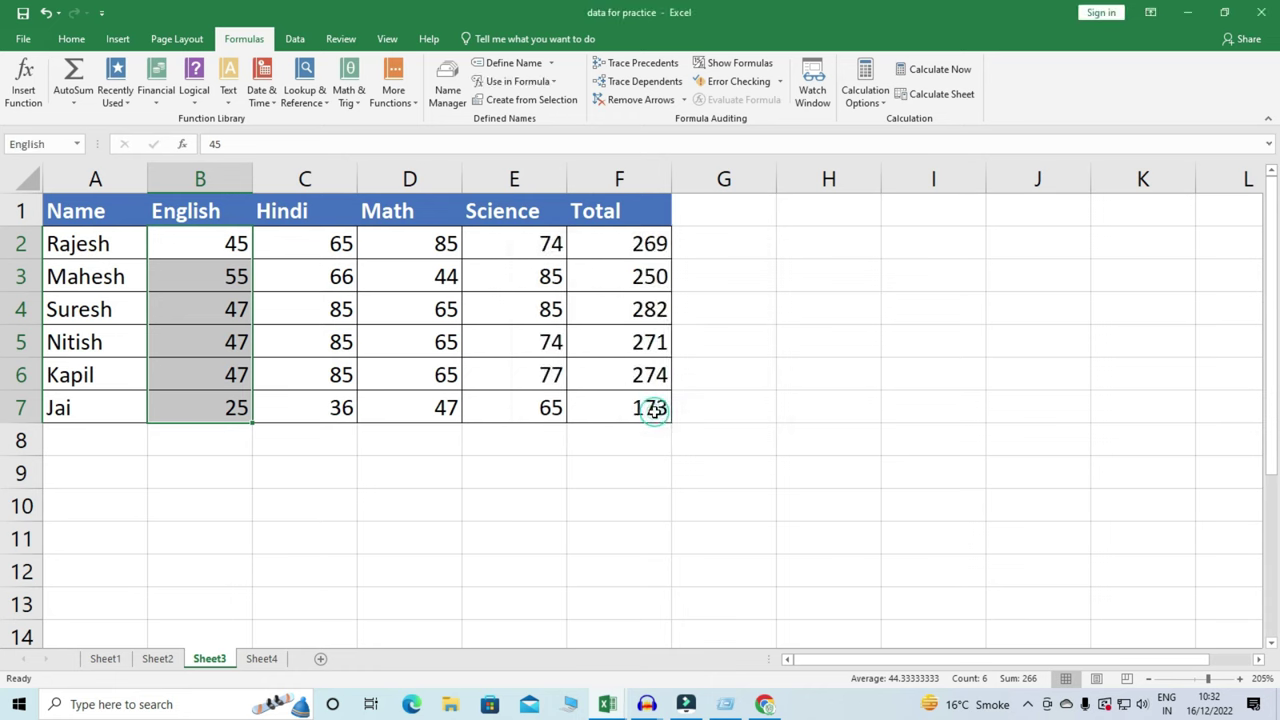
{"action": "left_click", "coordinate": [422, 504]}
{"action": "type", "text": "="}
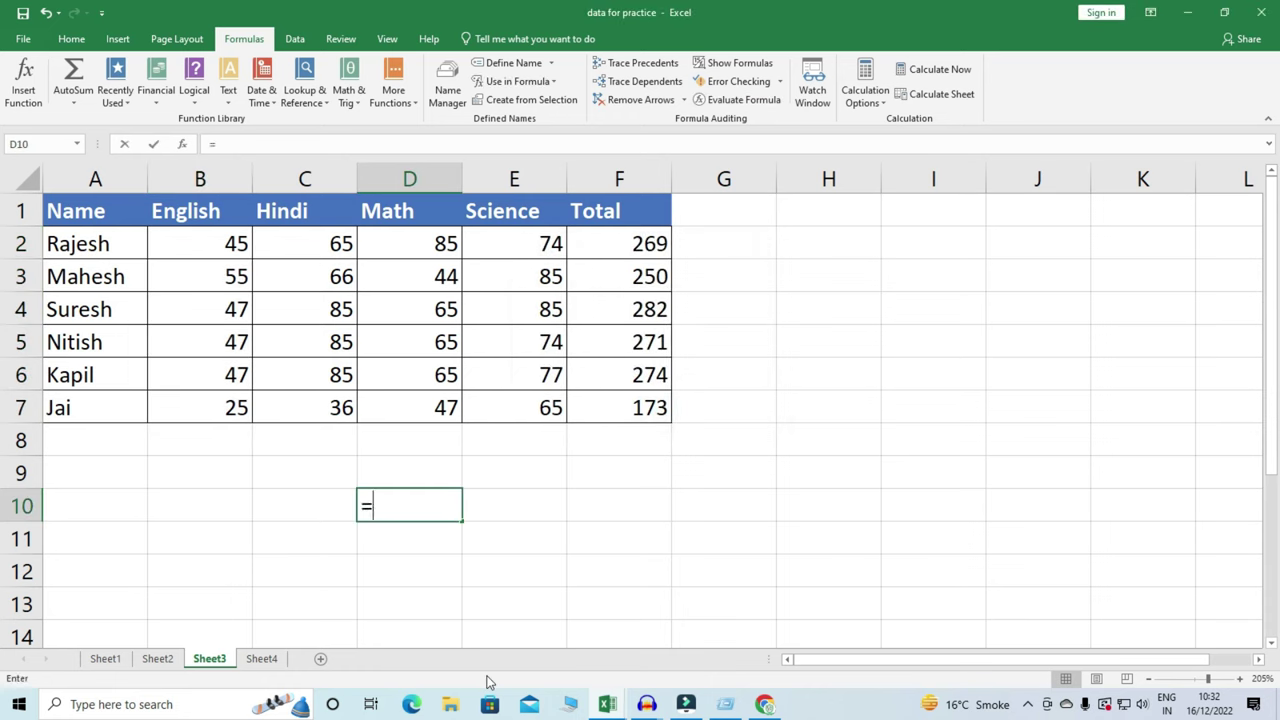
{"action": "type", "text": "sum"}
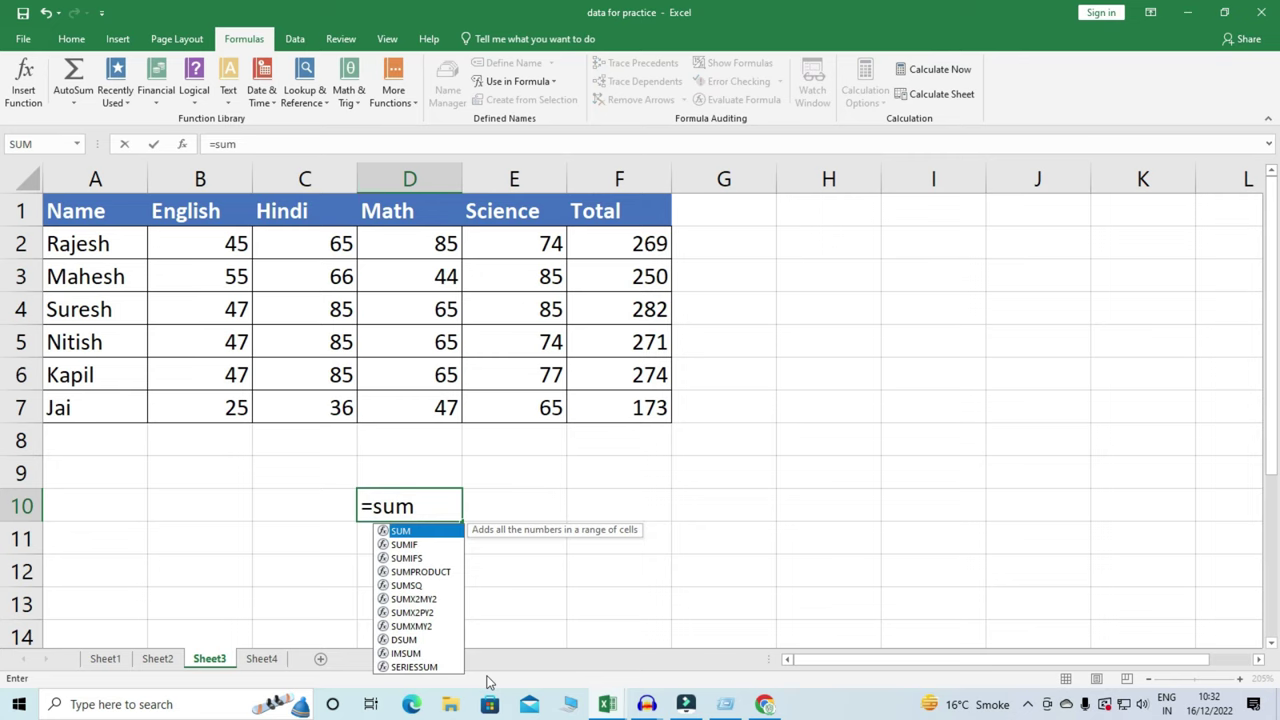
{"action": "key", "text": "Tab"}
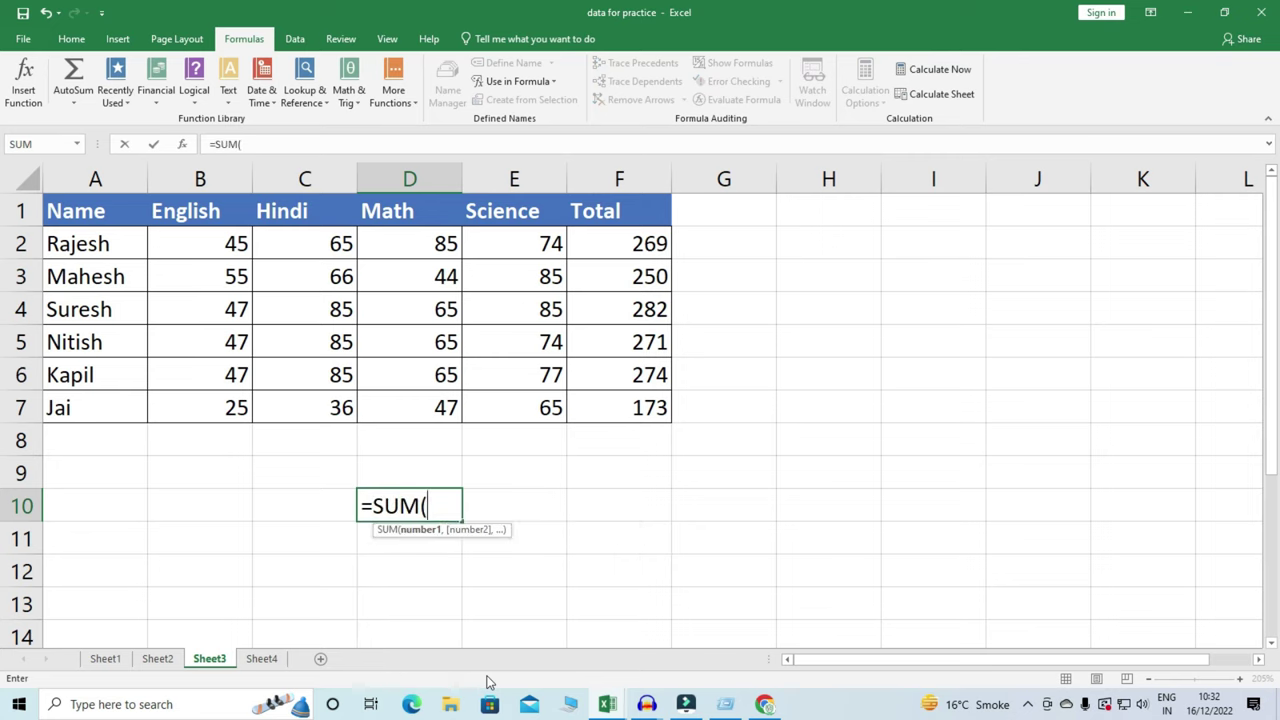
{"action": "type", "text": "engli"}
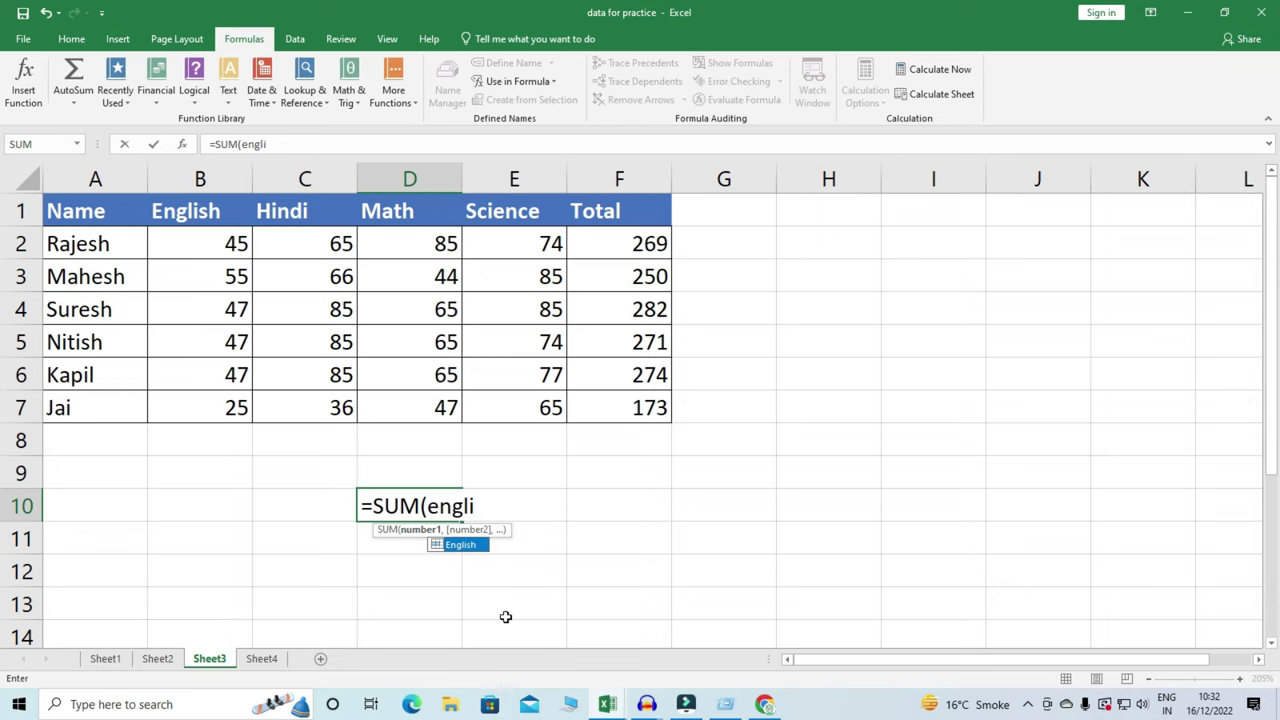
{"action": "key", "text": "Tab"}
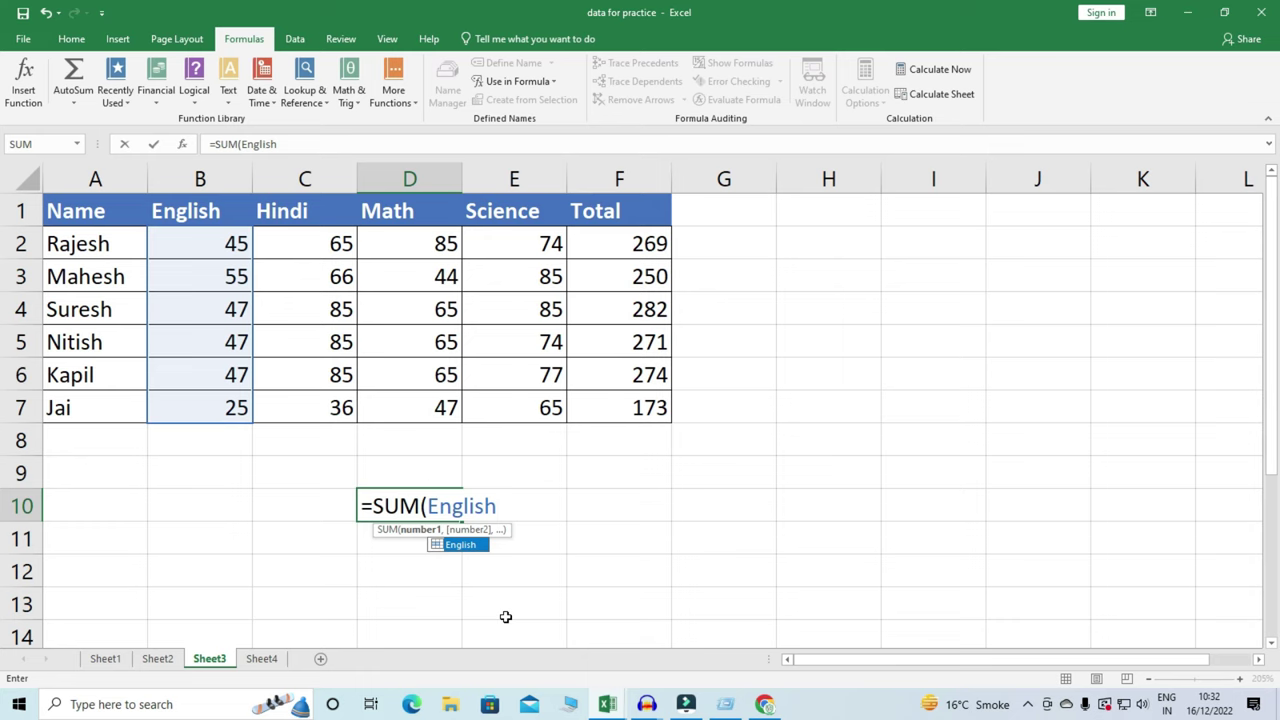
{"action": "type", "text": ")"}
{"action": "key", "text": "Return"}
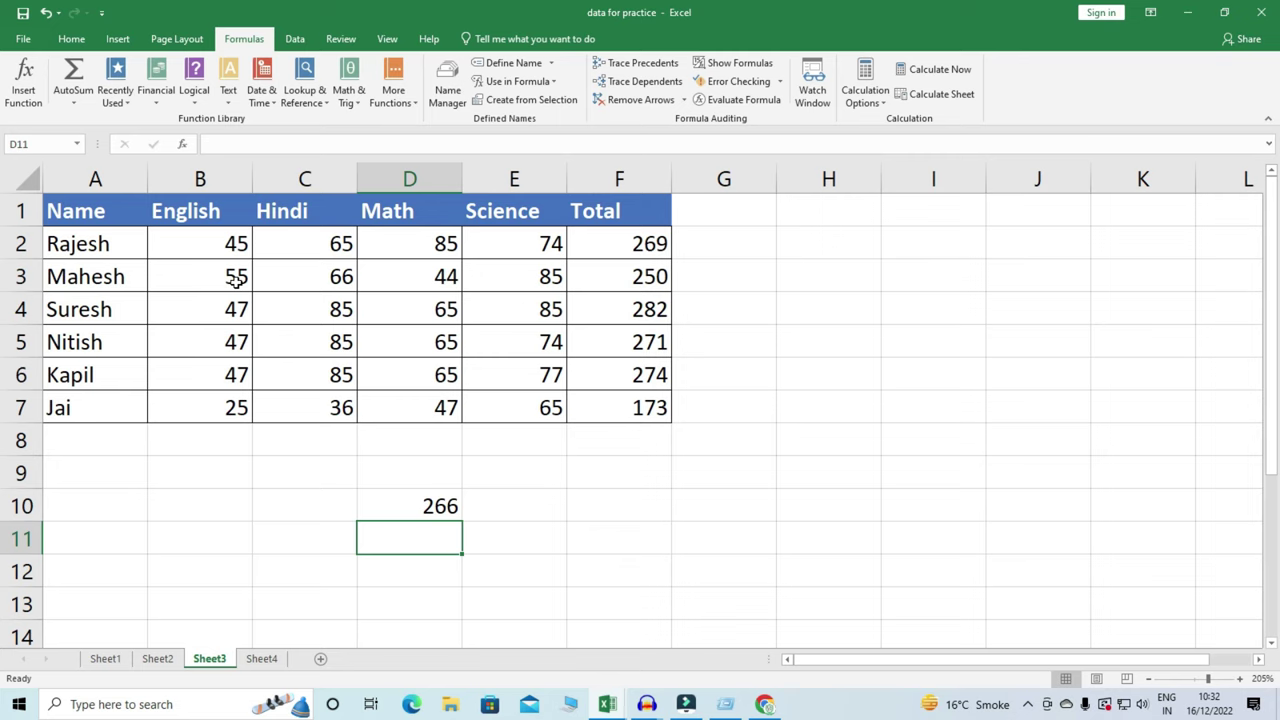
{"action": "left_click", "coordinate": [311, 476]}
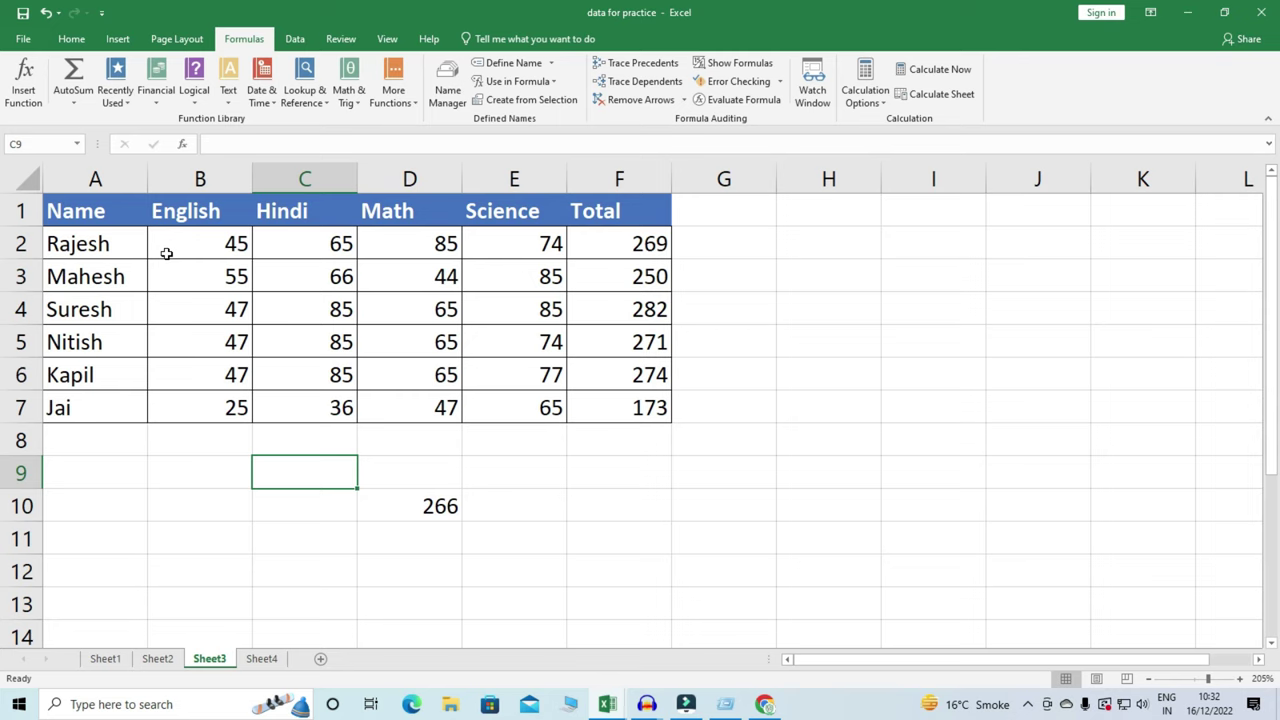
- Define the names Hindi for C2:C7 and Math for D2:D7
{"action": "left_click_drag", "start_coordinate": [308, 242], "coordinate": [320, 399]}
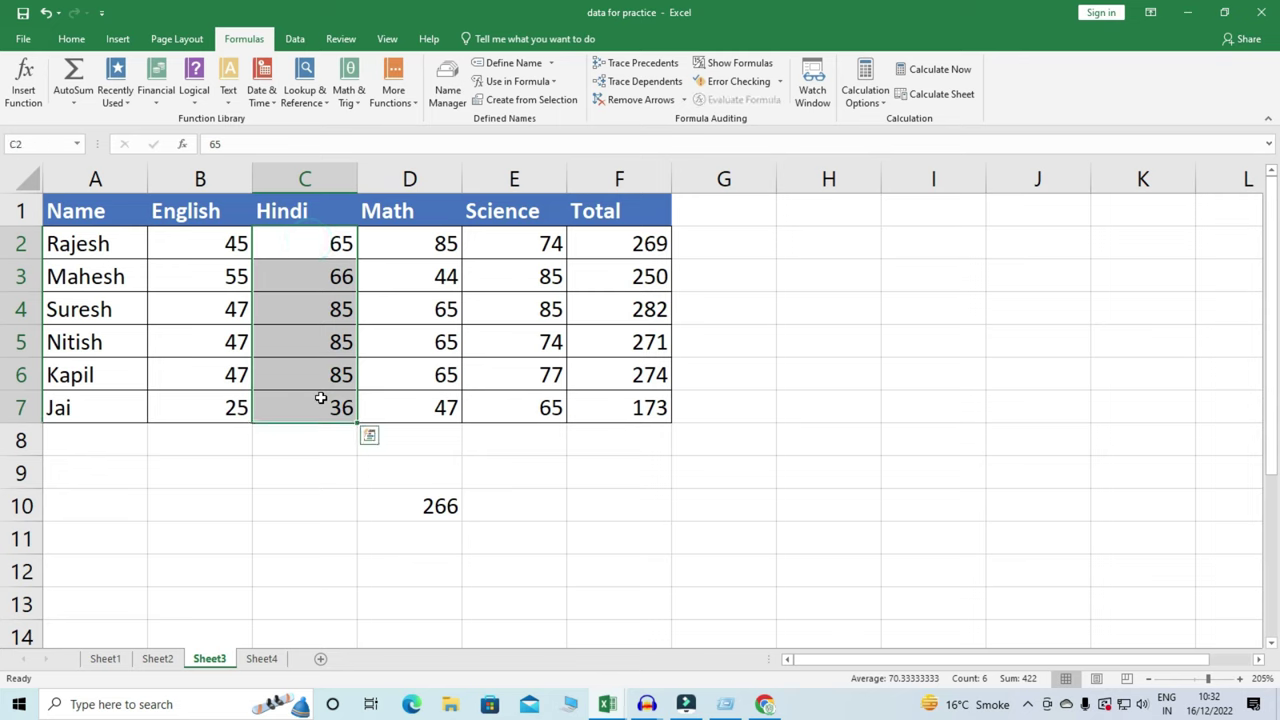
{"action": "left_click", "coordinate": [500, 62]}
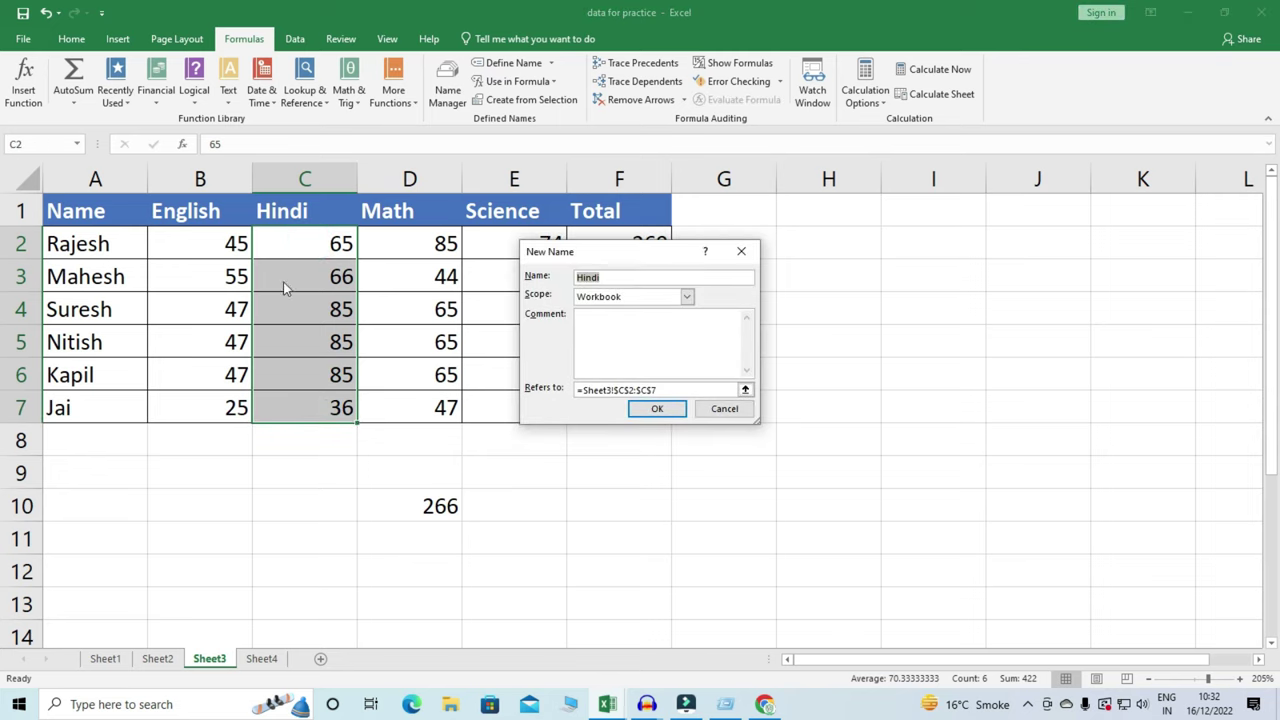
{"action": "left_click", "coordinate": [657, 408]}
{"action": "left_click", "coordinate": [433, 250]}
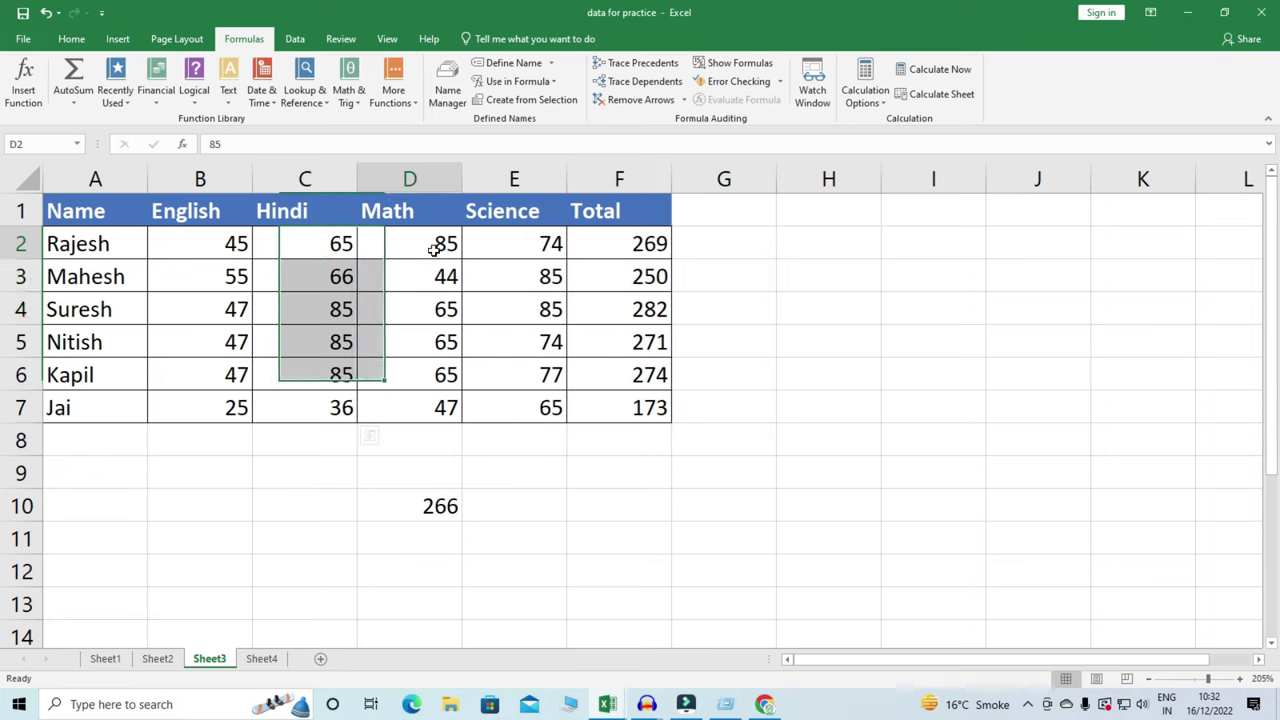
{"action": "left_click_drag", "start_coordinate": [433, 250], "coordinate": [442, 408]}
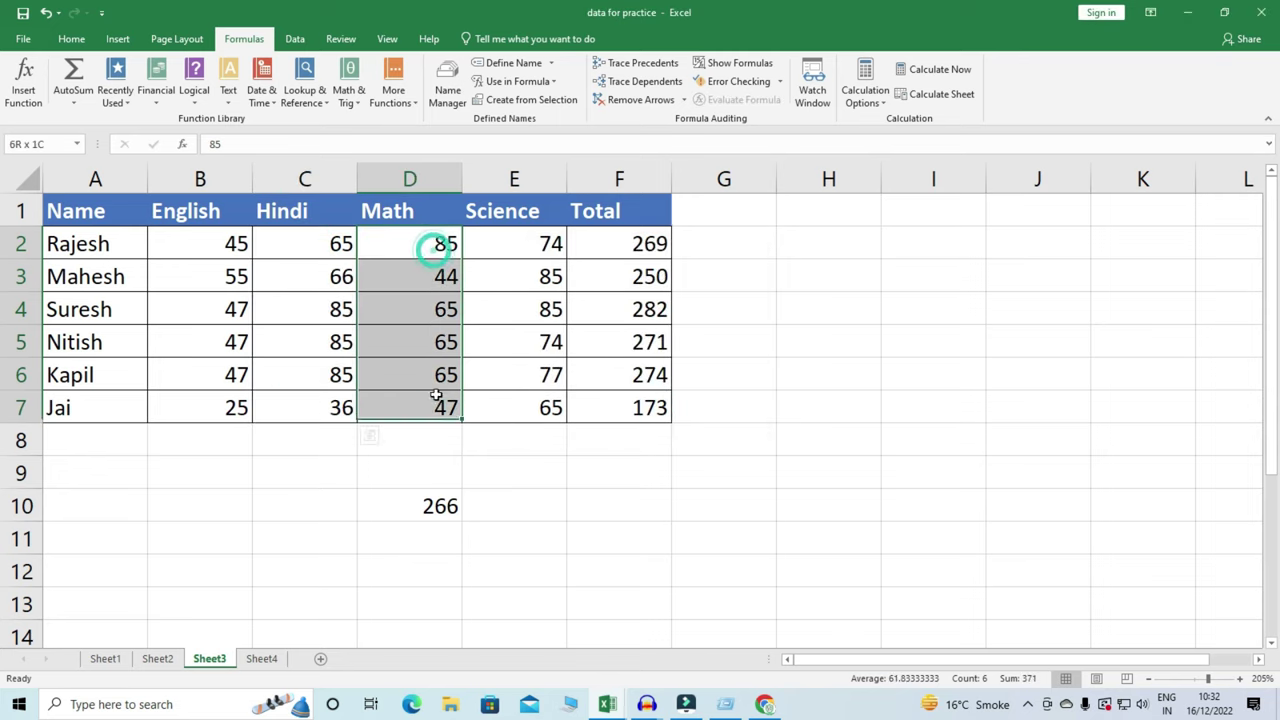
{"action": "left_click", "coordinate": [507, 66]}
{"action": "left_click", "coordinate": [654, 408]}
- Name E2:E7 'Science' and bring up Name Manager listing all four names
{"action": "left_click_drag", "start_coordinate": [528, 244], "coordinate": [528, 405]}
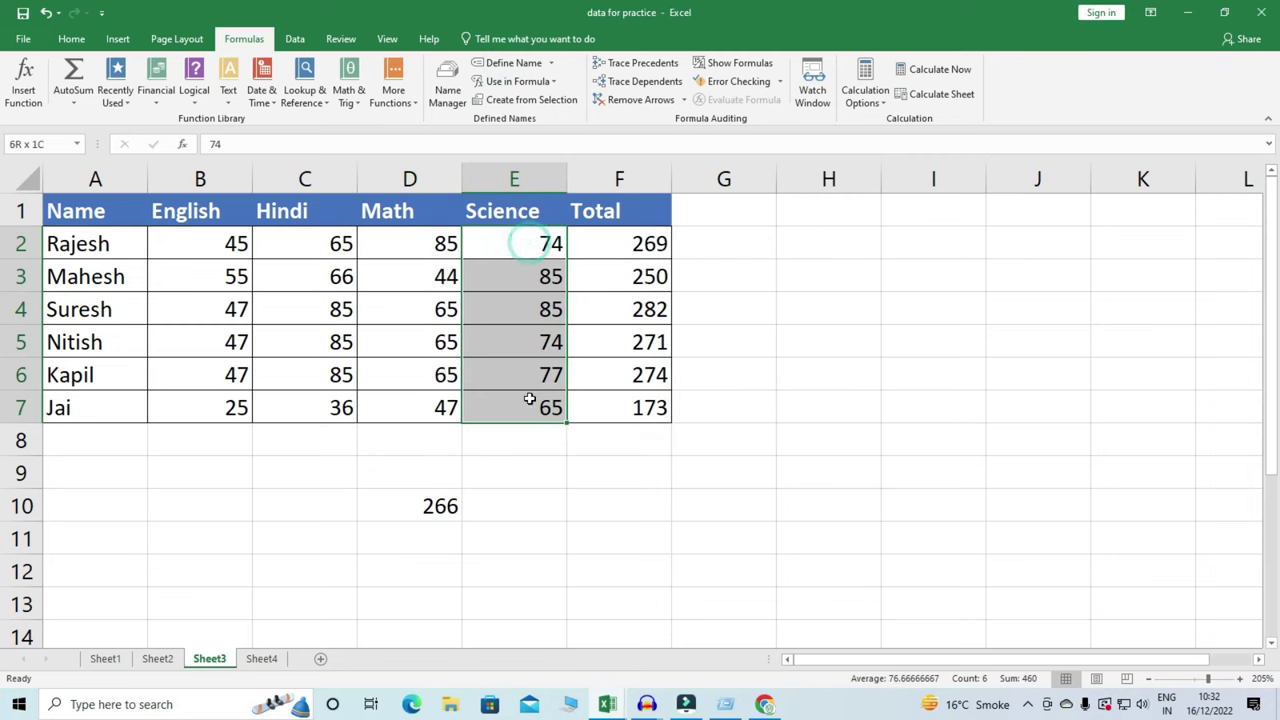
{"action": "left_click", "coordinate": [530, 63]}
{"action": "left_click", "coordinate": [652, 409]}
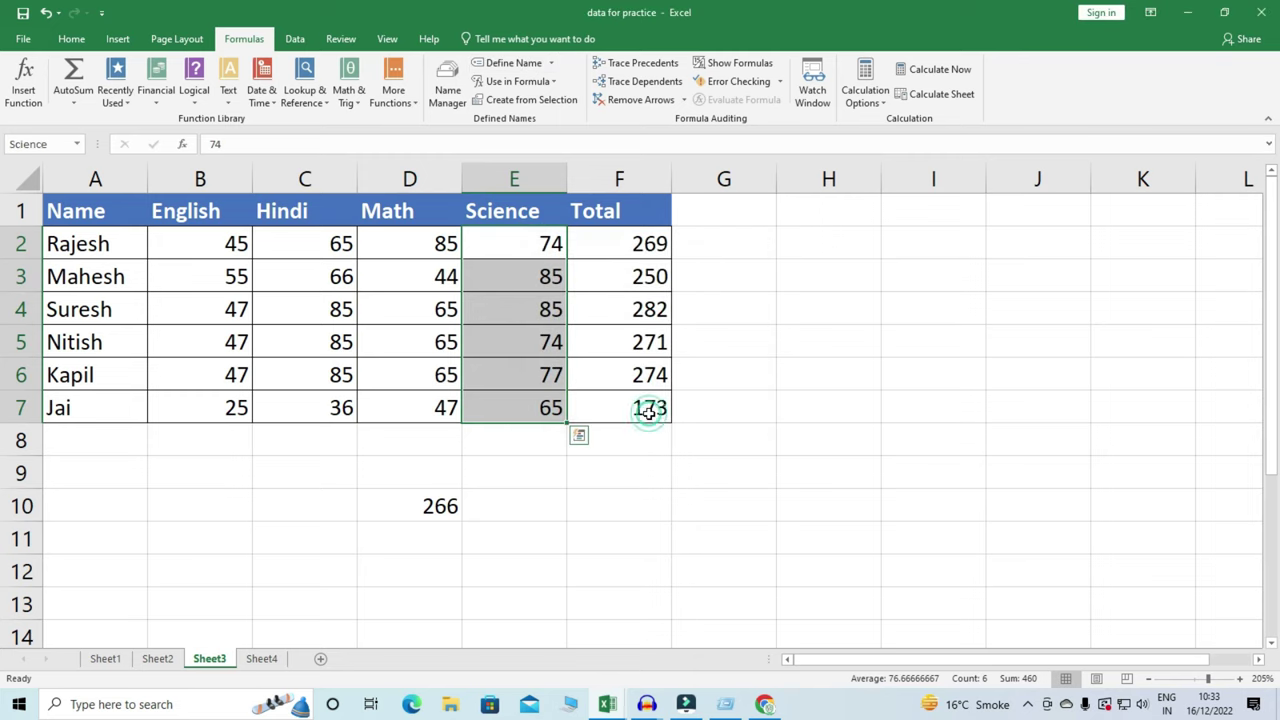
{"action": "left_click", "coordinate": [450, 97]}
{"action": "mouse_move", "coordinate": [643, 182]}
{"action": "left_mouse_down"}
{"action": "mouse_move", "coordinate": [826, 193]}
{"action": "mouse_move", "coordinate": [909, 182]}
{"action": "left_mouse_up"}
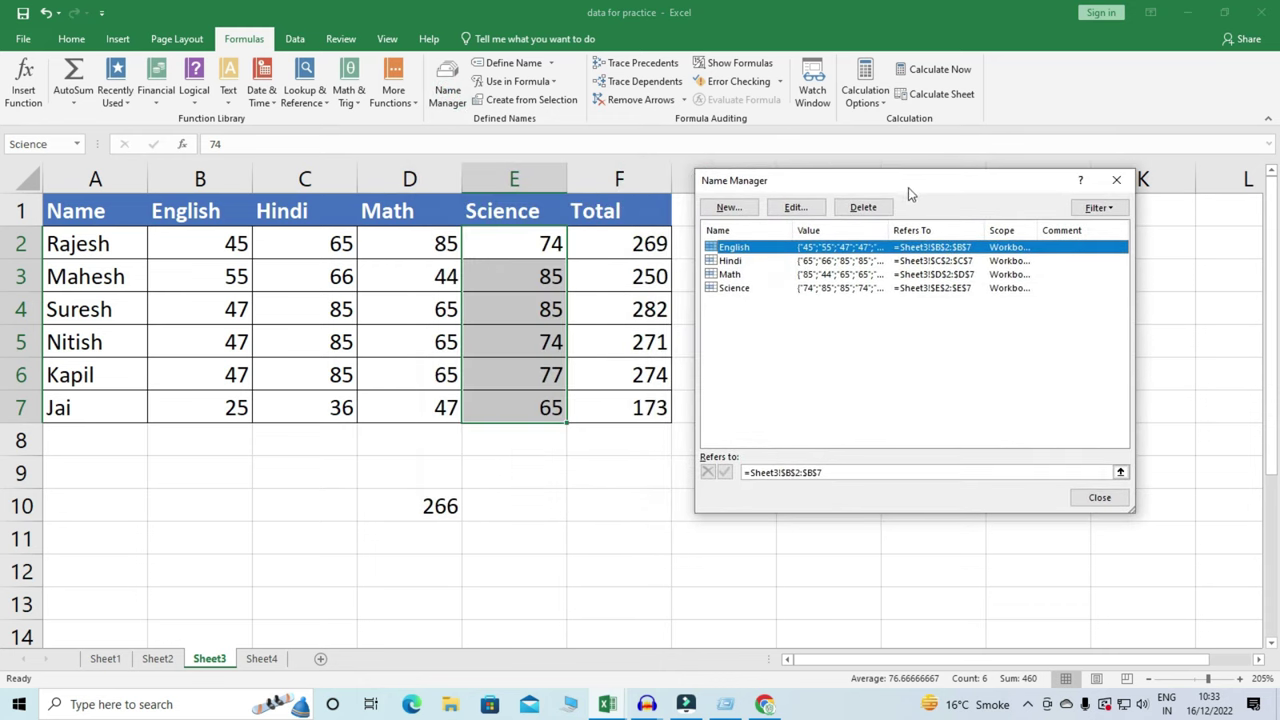
- Widen the Scope column in Name Manager and delete the Science name
{"action": "left_click", "coordinate": [705, 362]}
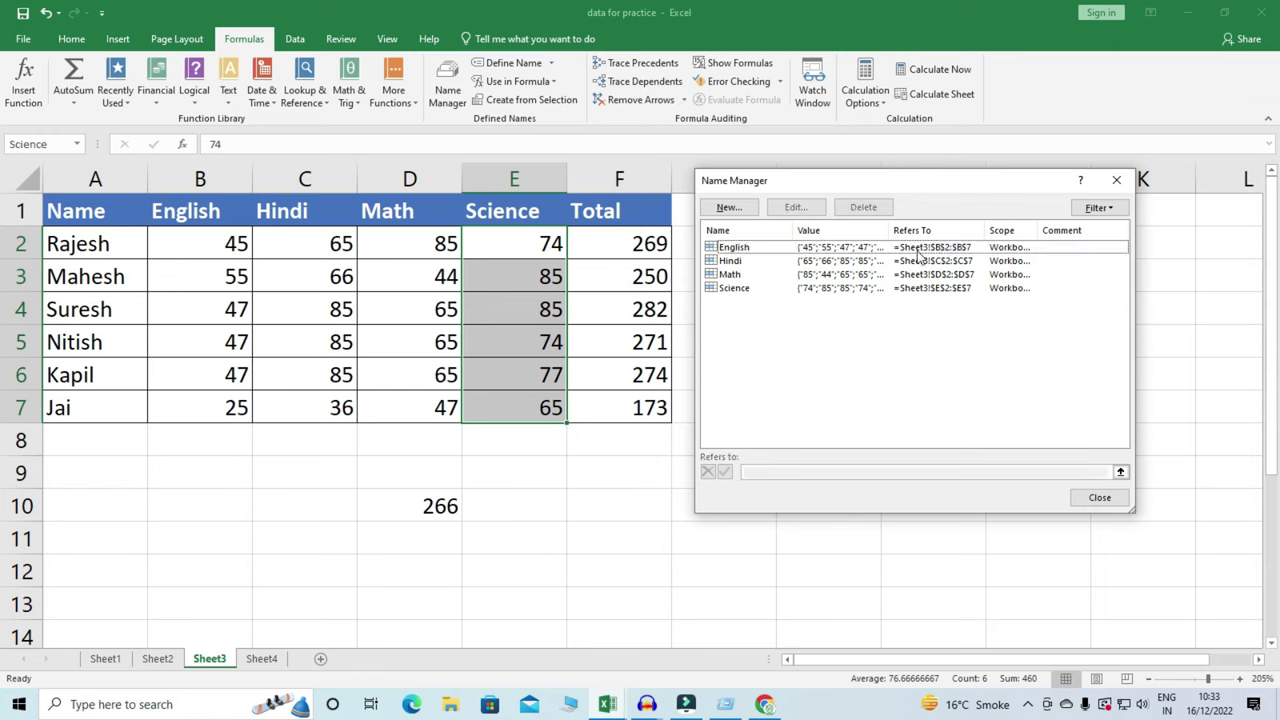
{"action": "double_click", "coordinate": [1033, 230]}
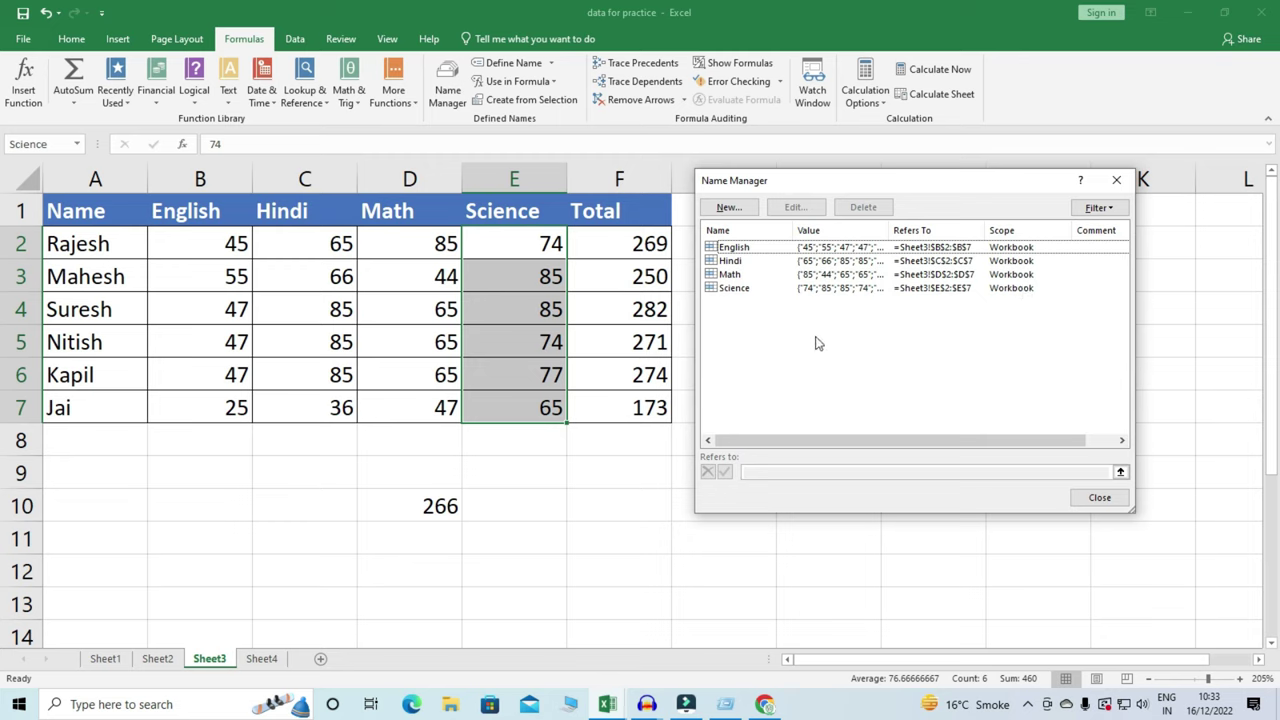
{"action": "left_click", "coordinate": [822, 288]}
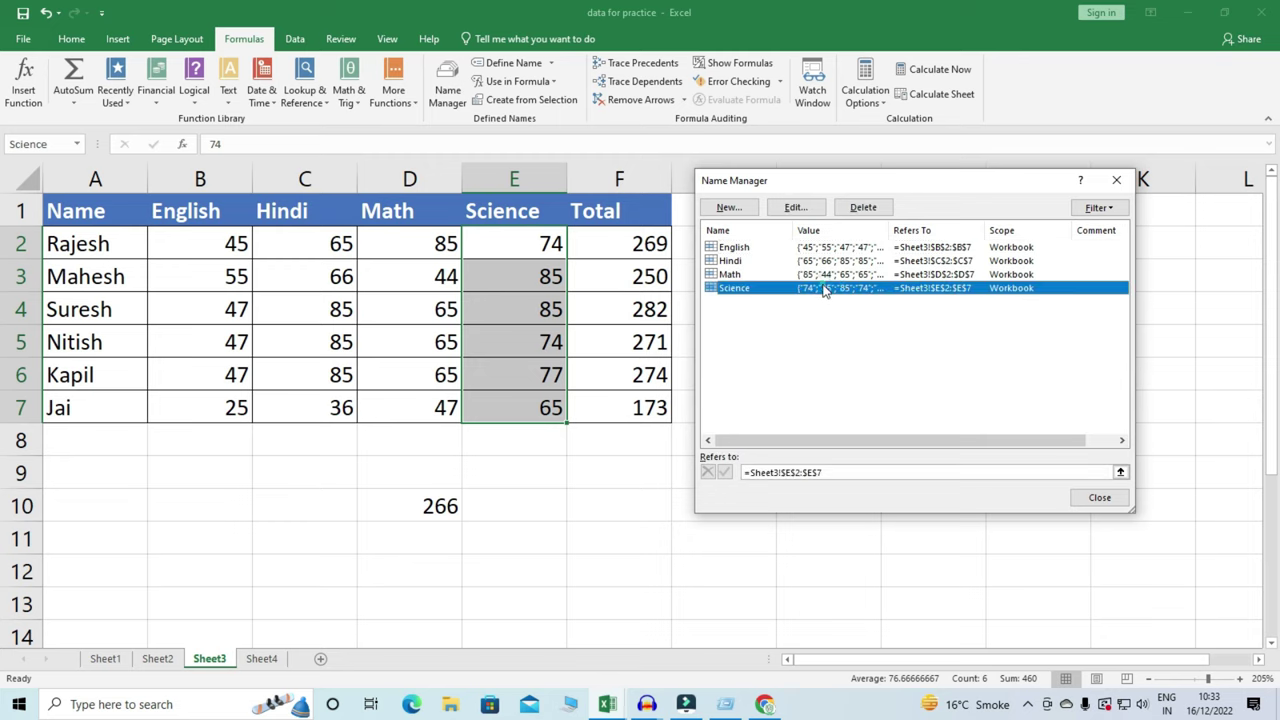
{"action": "left_click", "coordinate": [862, 207]}
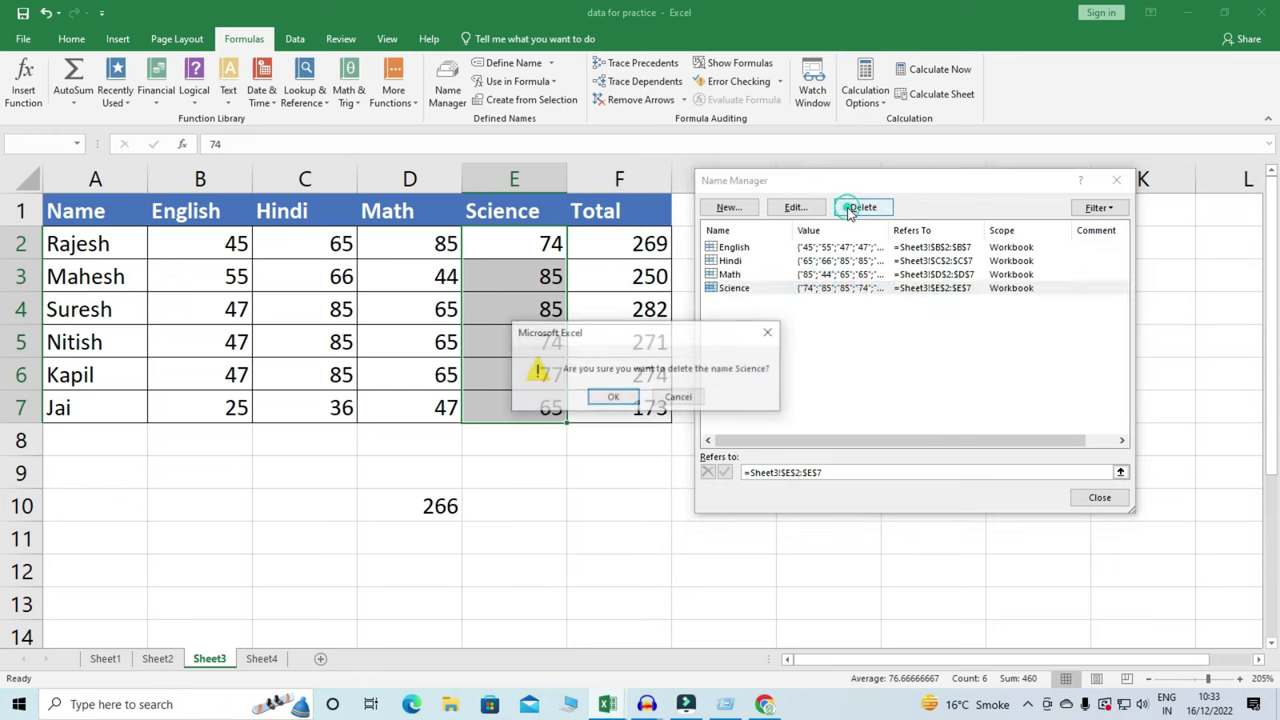
{"action": "left_click", "coordinate": [610, 398]}
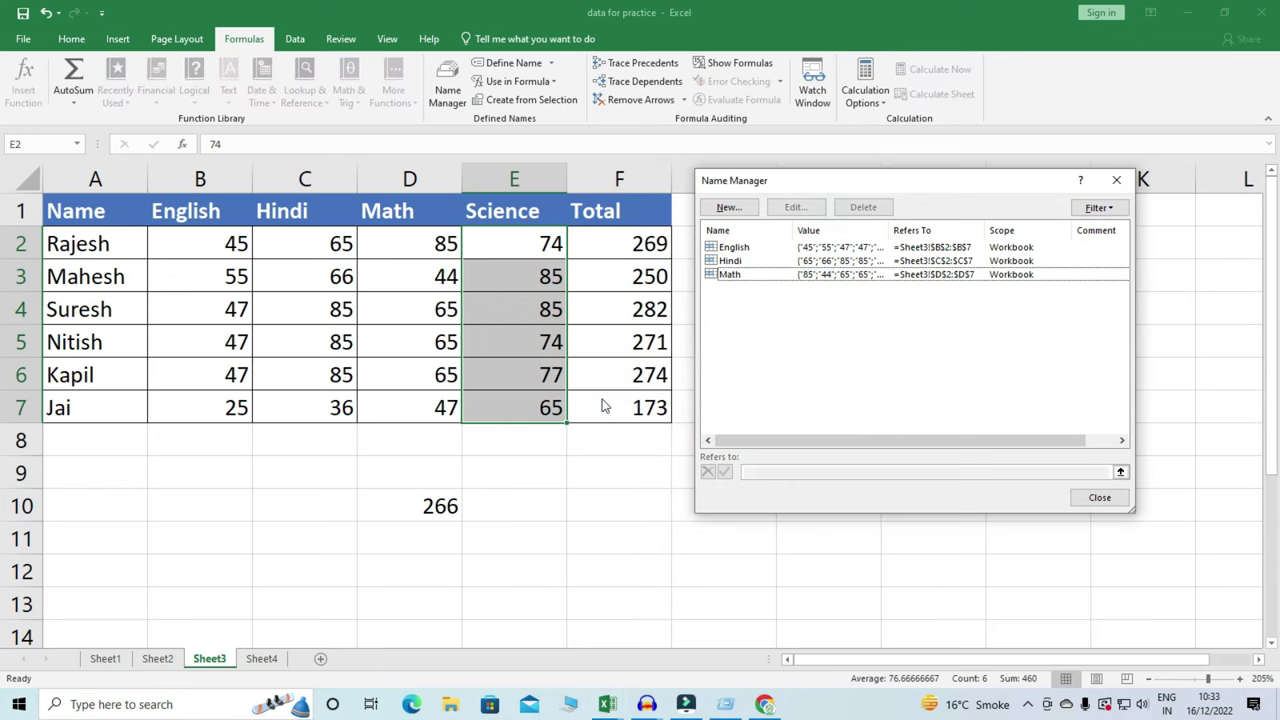
{"action": "left_click", "coordinate": [784, 278]}
- Change the Math name's Refers to range to =Sheet3!$D$2:$D$7
{"action": "left_click", "coordinate": [808, 208]}
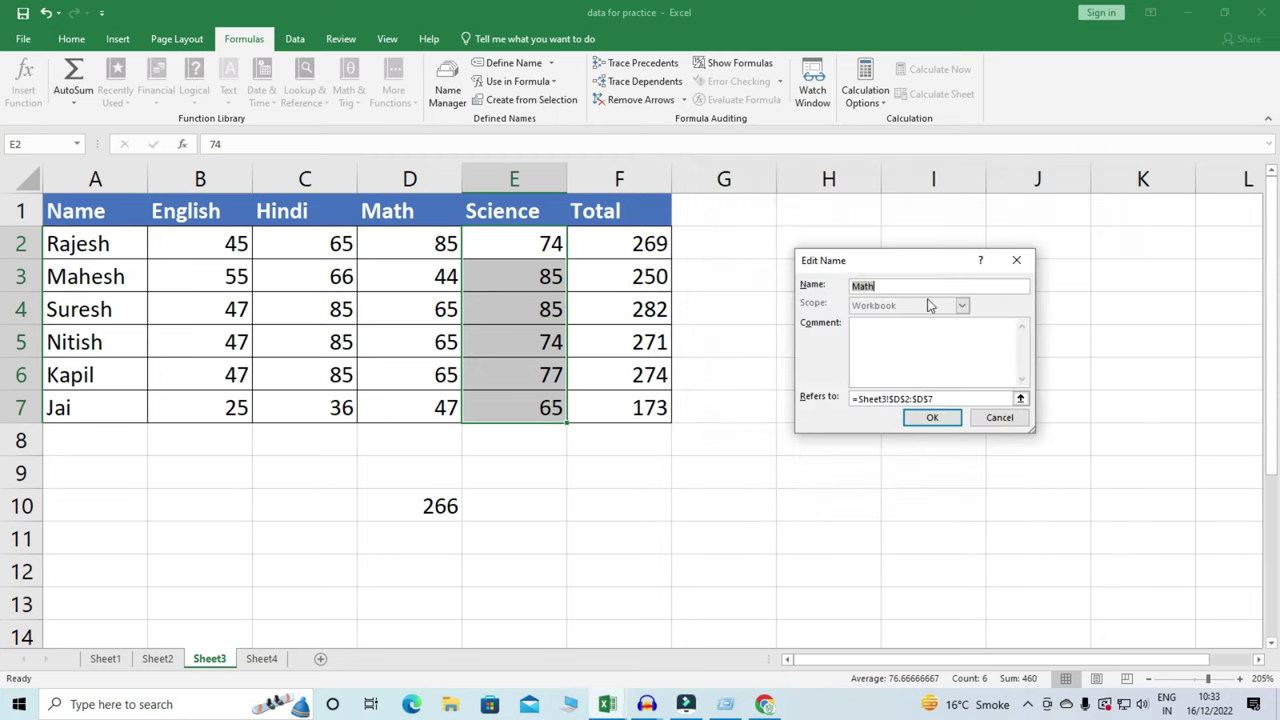
{"action": "left_click", "coordinate": [942, 399]}
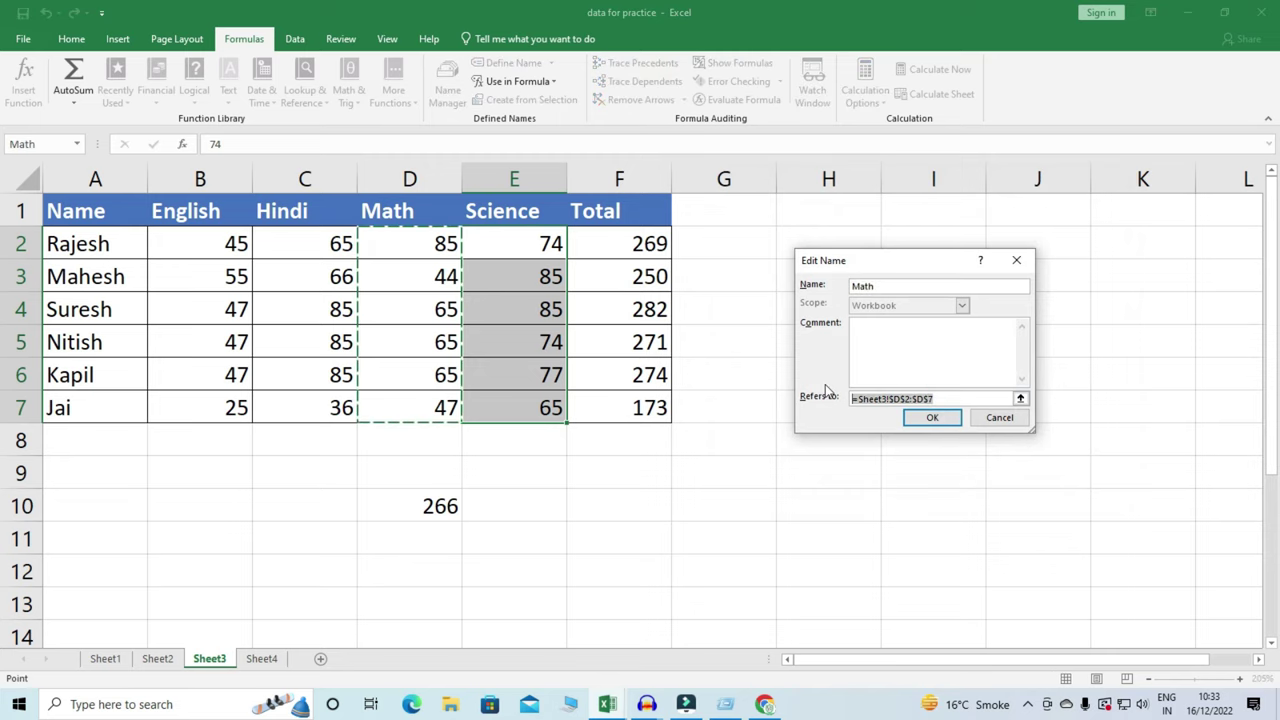
{"action": "left_click_drag", "start_coordinate": [510, 242], "coordinate": [506, 405]}
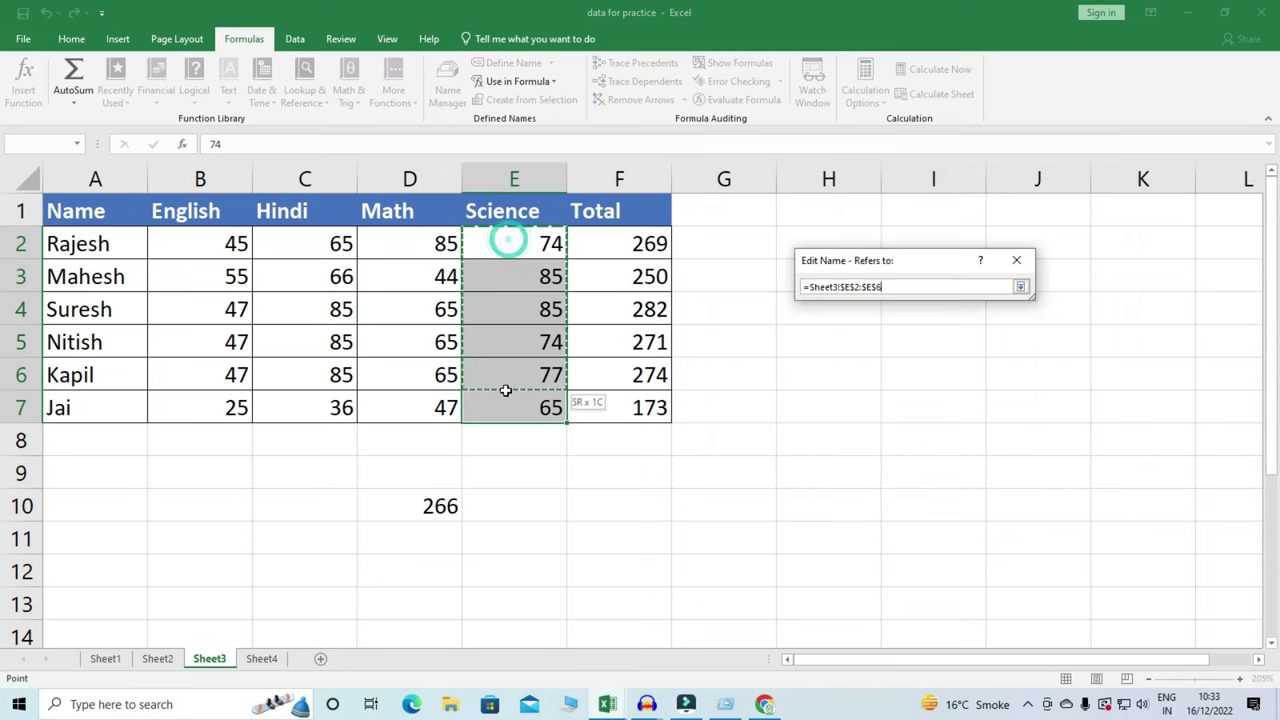
{"action": "left_click_drag", "start_coordinate": [425, 245], "coordinate": [424, 404]}
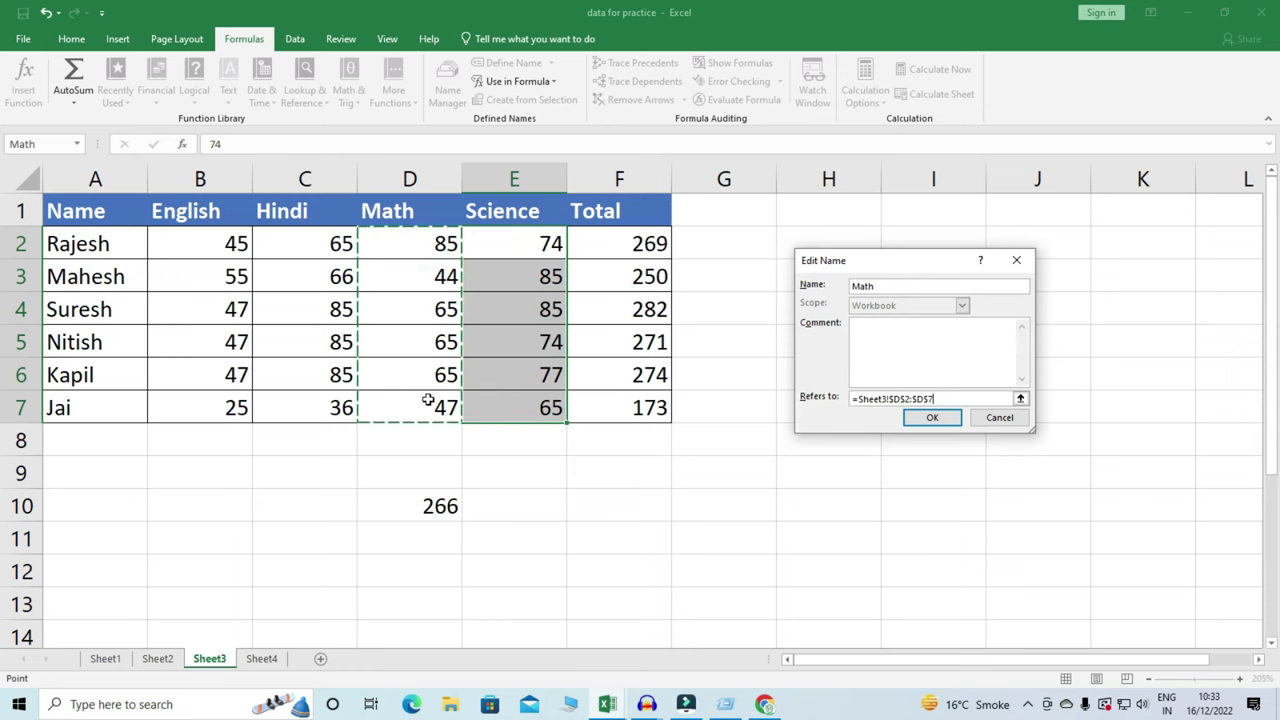
{"action": "left_click", "coordinate": [925, 420]}
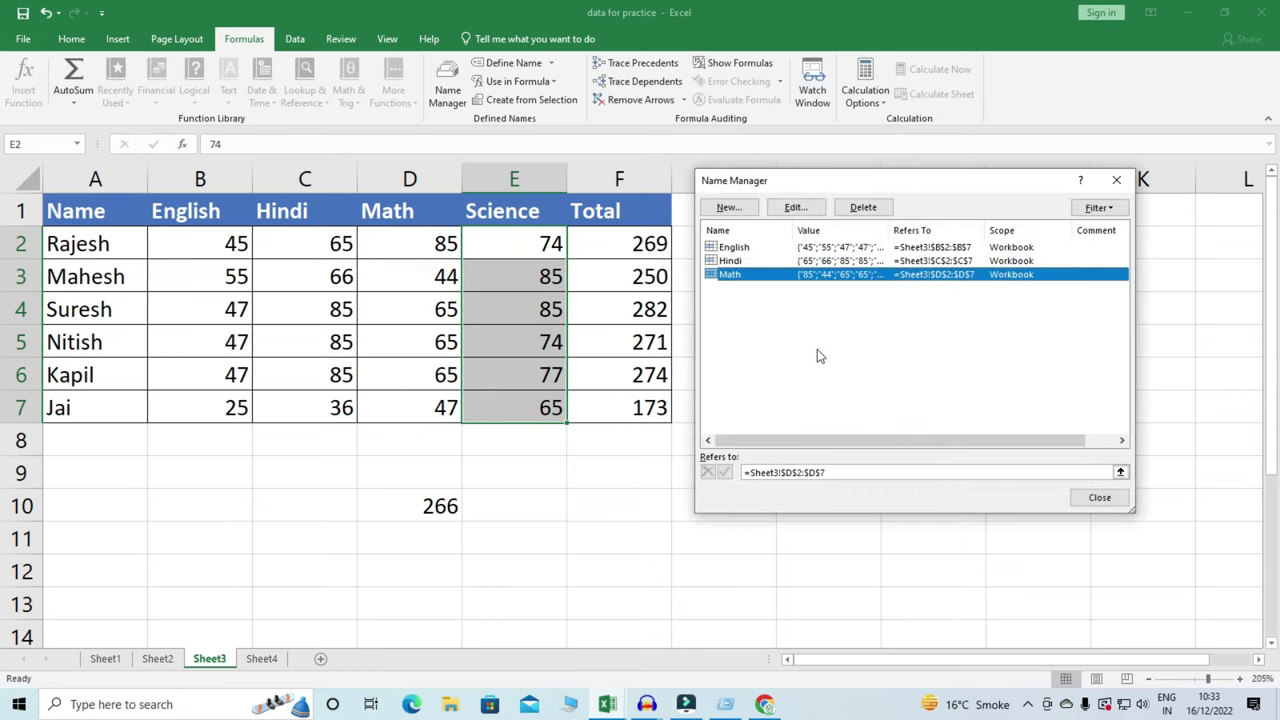
- Create a new name 'Table' referring to A1:F7, then close Name Manager
{"action": "left_click", "coordinate": [745, 215]}
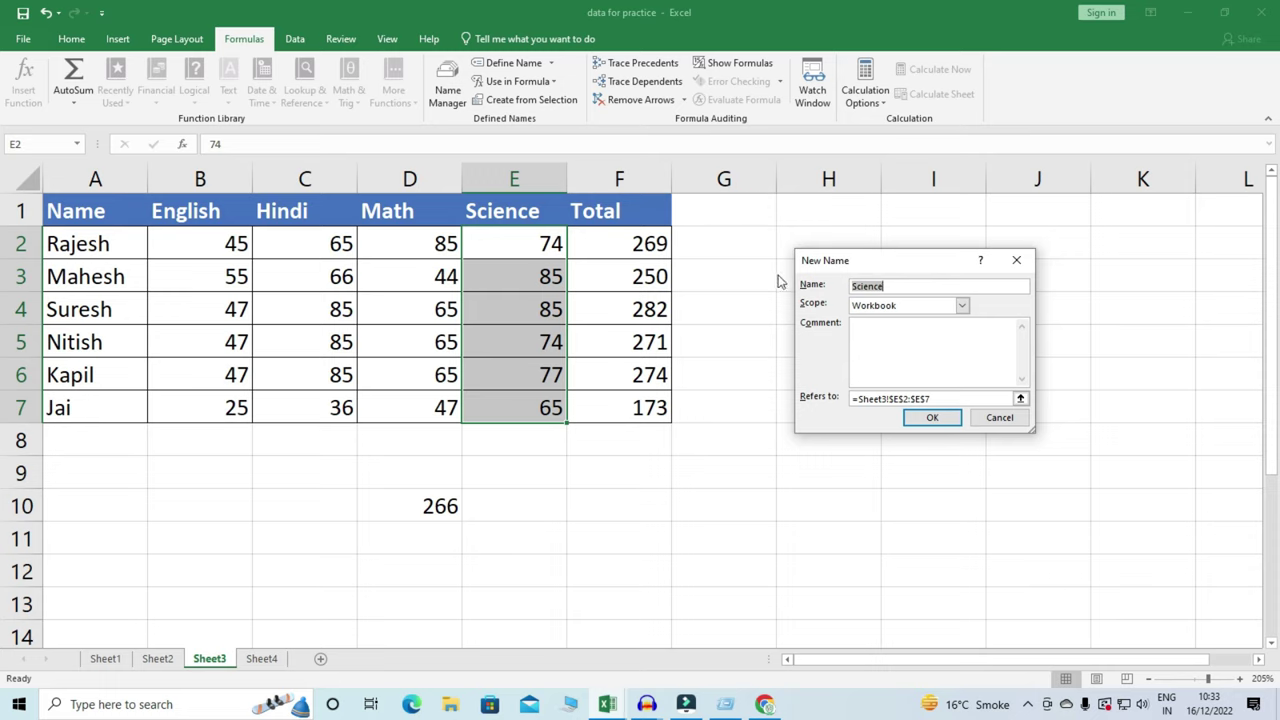
{"action": "type", "text": "Table"}
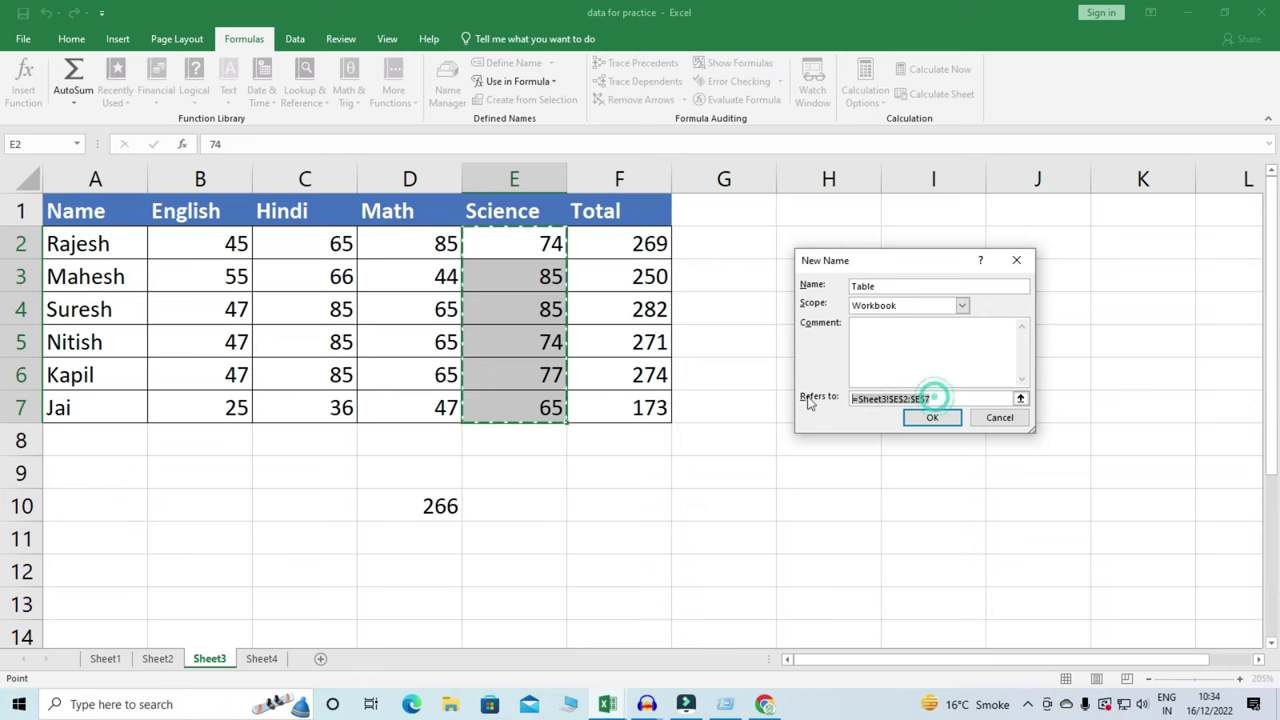
{"action": "mouse_move", "coordinate": [74, 212]}
{"action": "left_mouse_down"}
{"action": "mouse_move", "coordinate": [524, 241]}
{"action": "mouse_move", "coordinate": [615, 404]}
{"action": "left_mouse_up"}
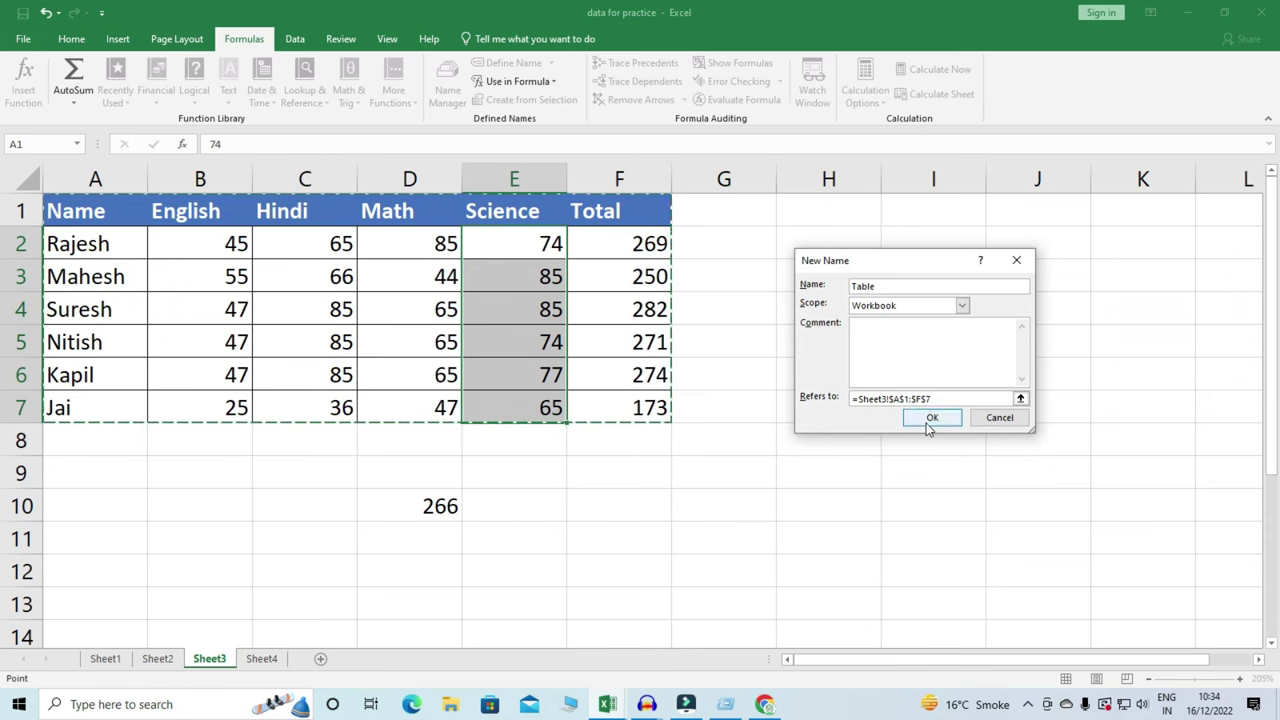
{"action": "left_click", "coordinate": [928, 419]}
{"action": "left_click", "coordinate": [1097, 497]}
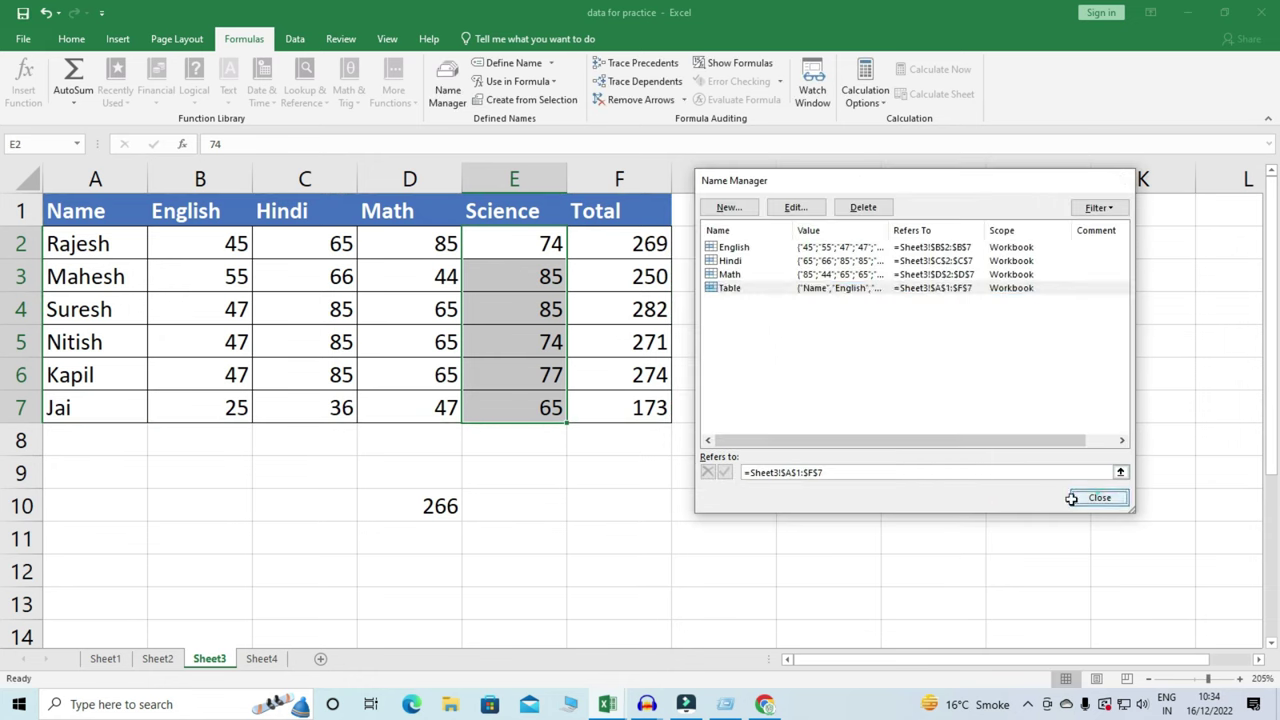
{"action": "left_click", "coordinate": [652, 539]}
{"action": "type", "text": "="}
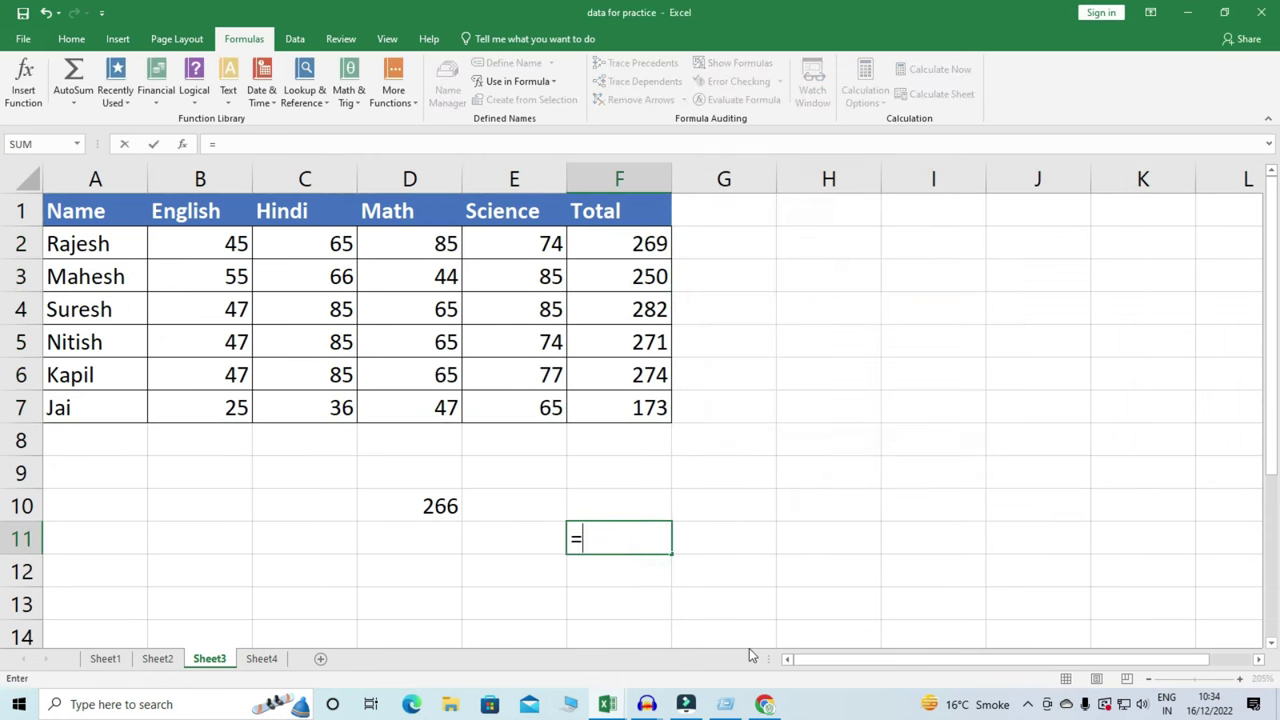
{"action": "type", "text": "ta"}
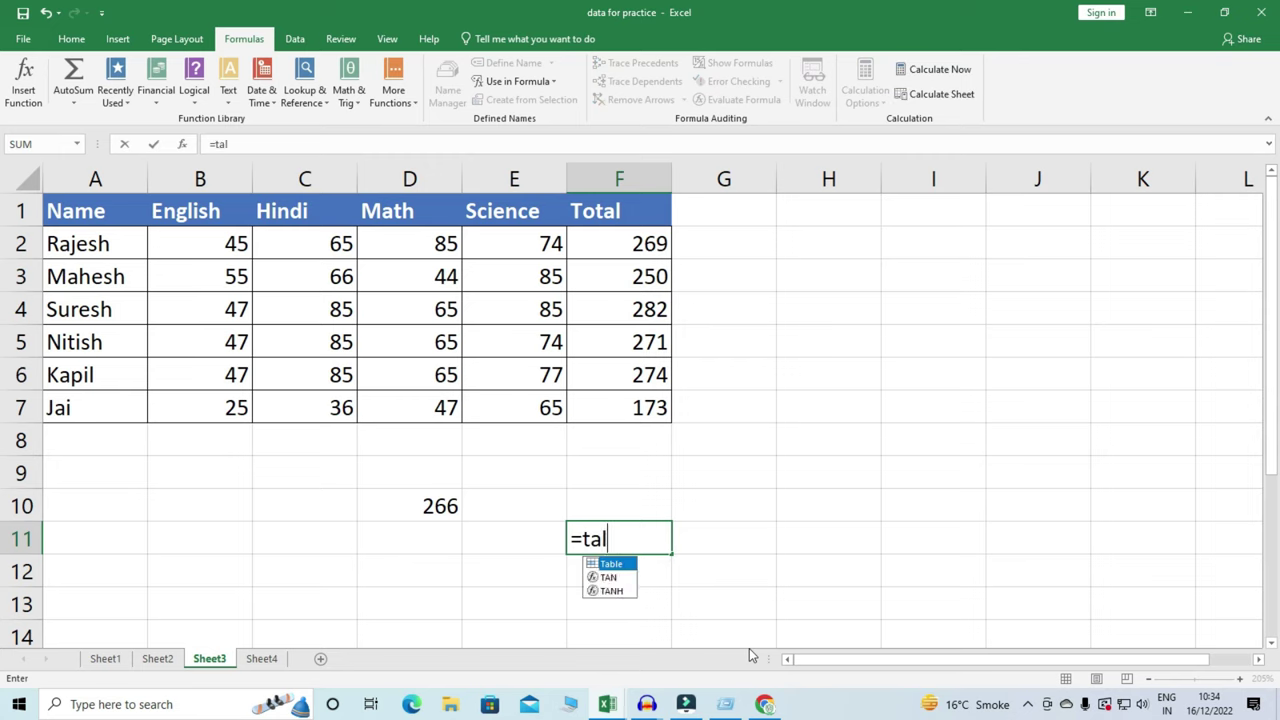
{"action": "type", "text": "ble"}
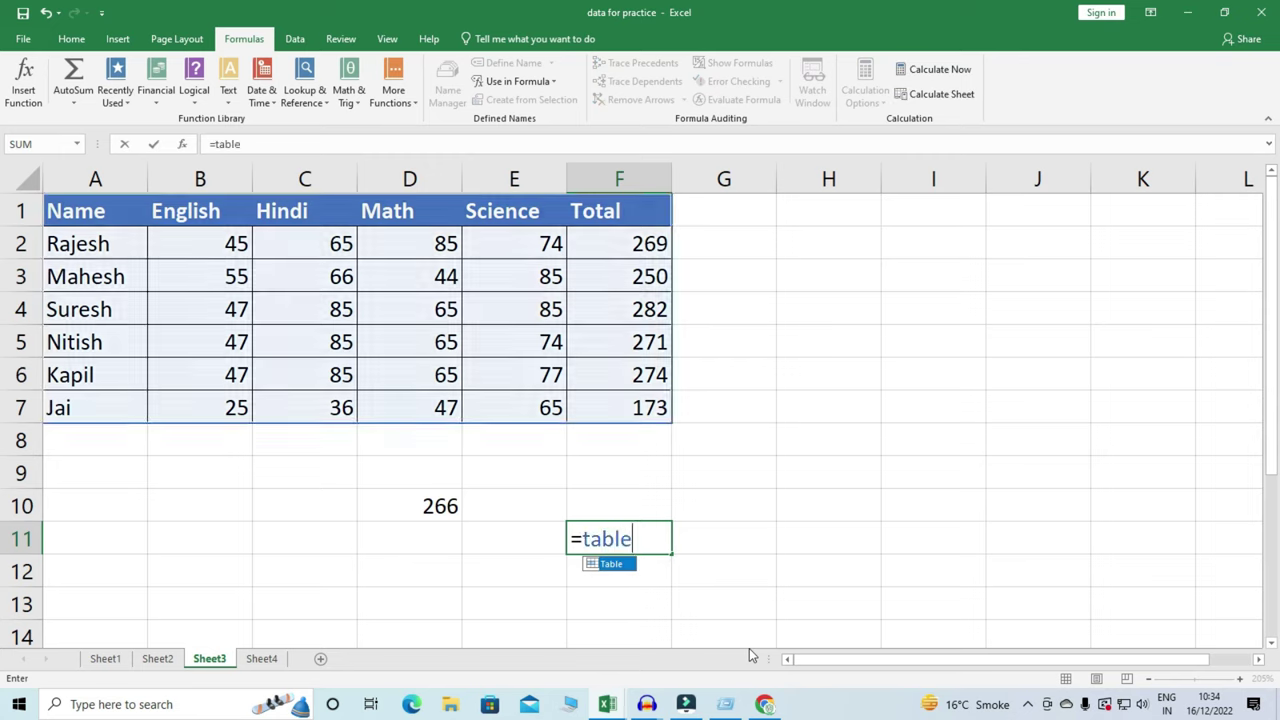
{"action": "double_click", "coordinate": [638, 540]}
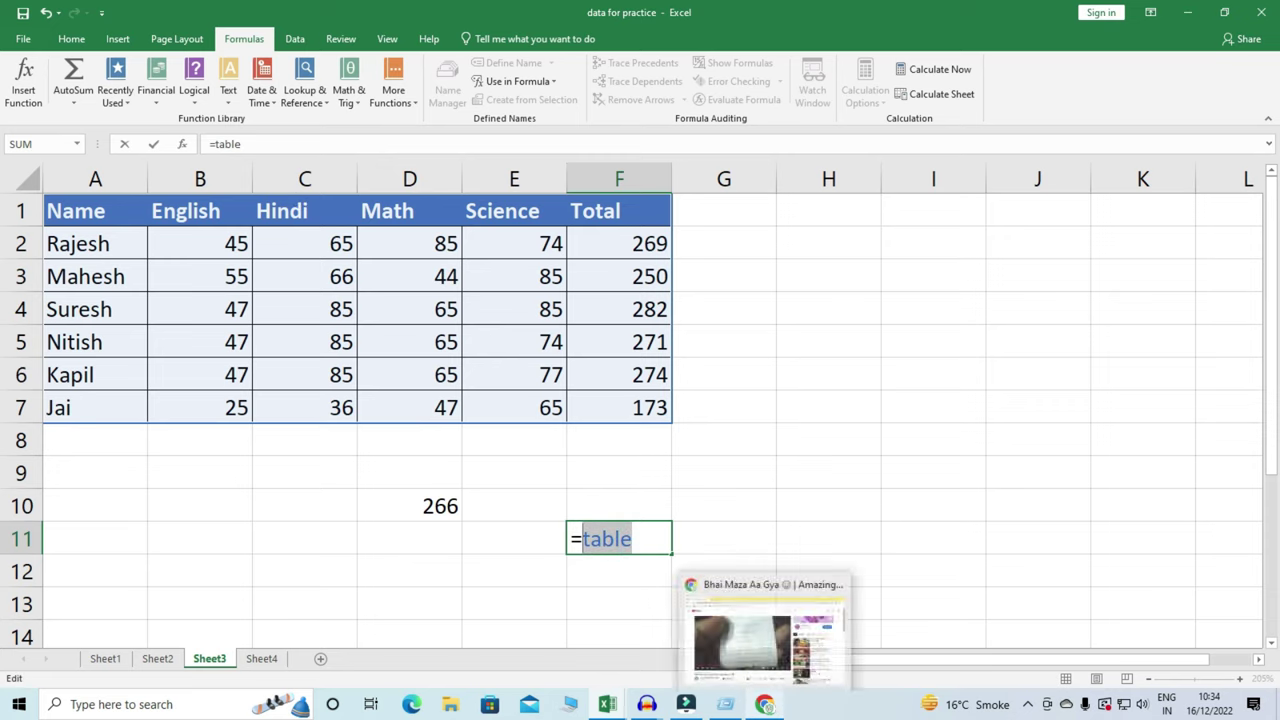
{"action": "type", "text": "english"}
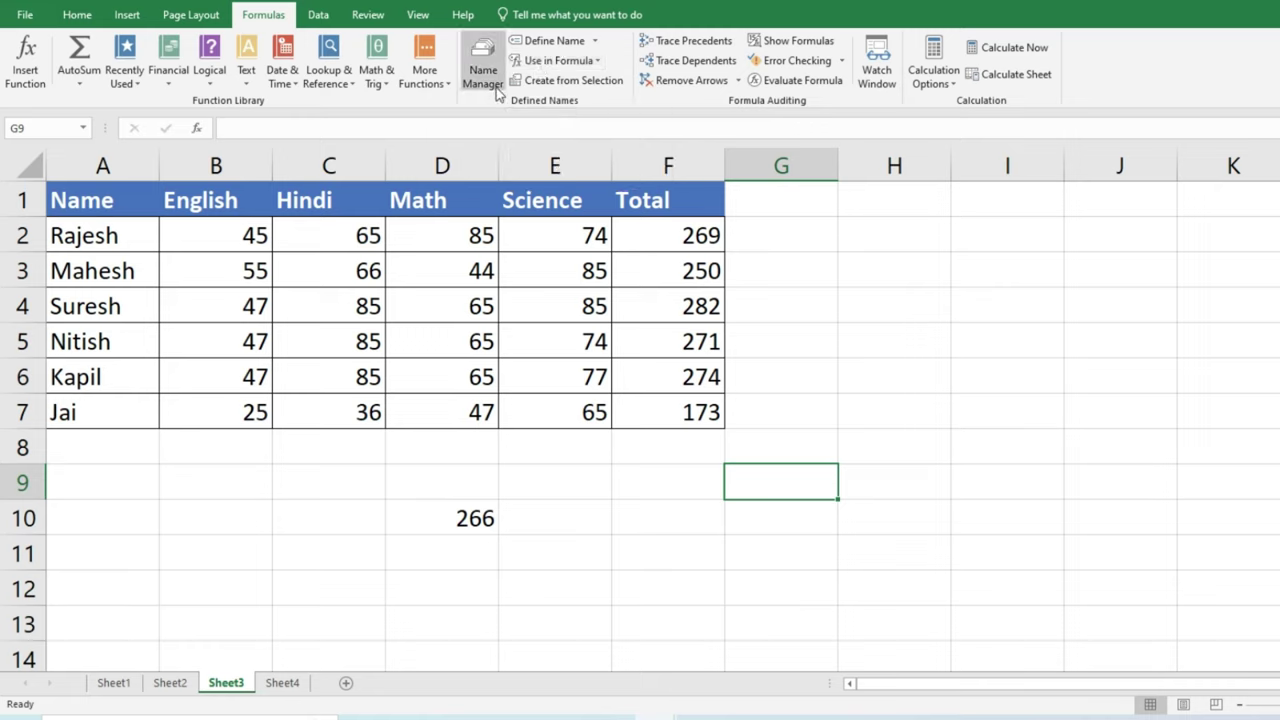
- Clear D10 and enter =SUM(Hindi) in E10 using Use in Formula, showing 422
{"action": "left_click", "coordinate": [474, 522]}
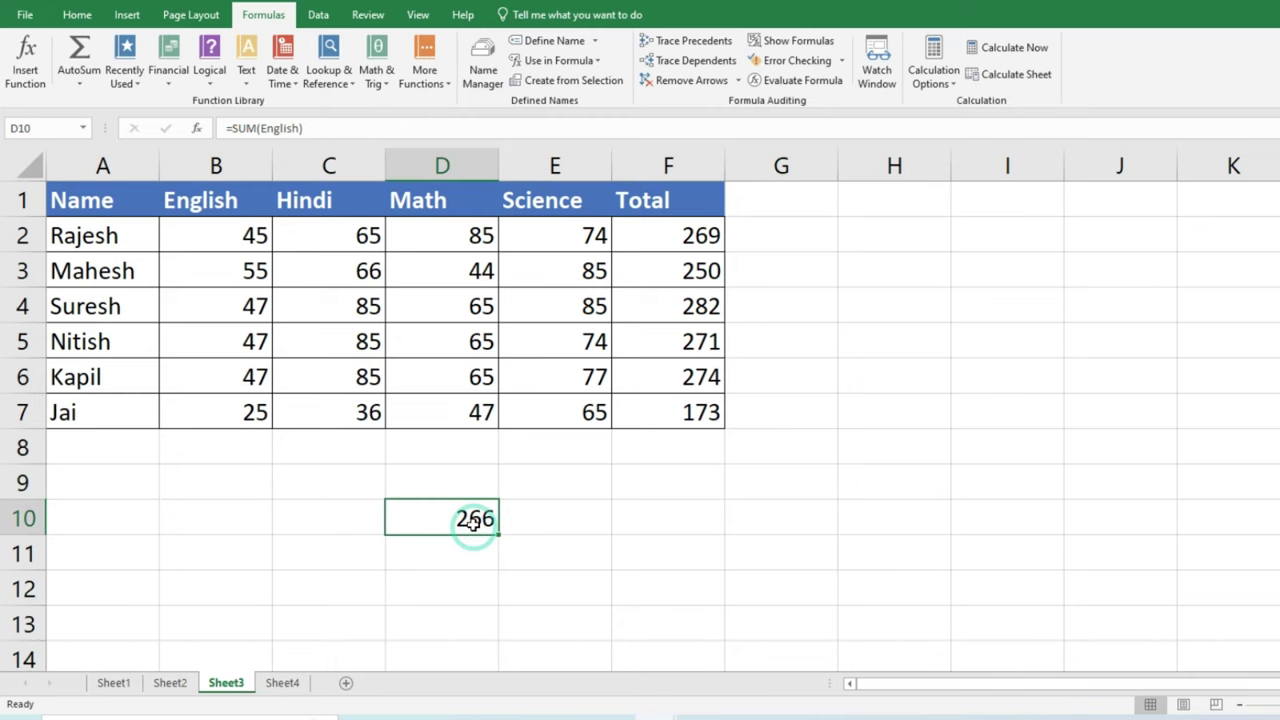
{"action": "key", "text": "Delete"}
{"action": "left_click", "coordinate": [582, 516]}
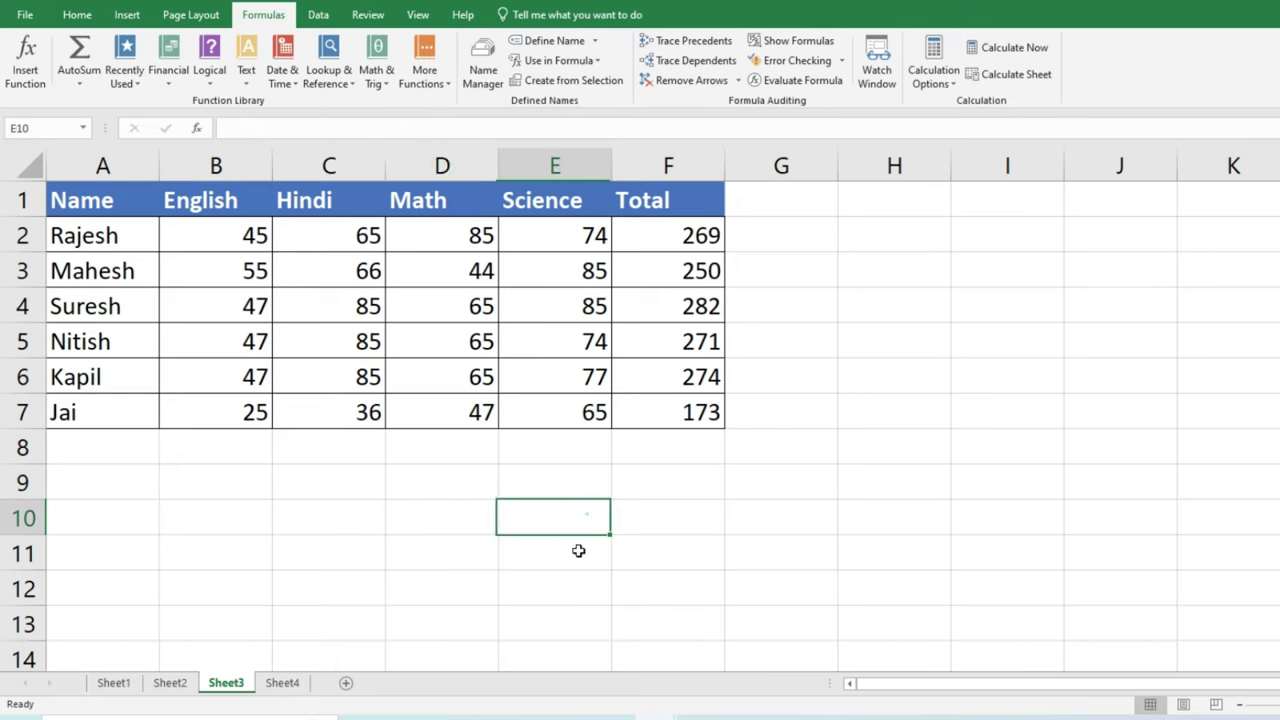
{"action": "left_click", "coordinate": [552, 62]}
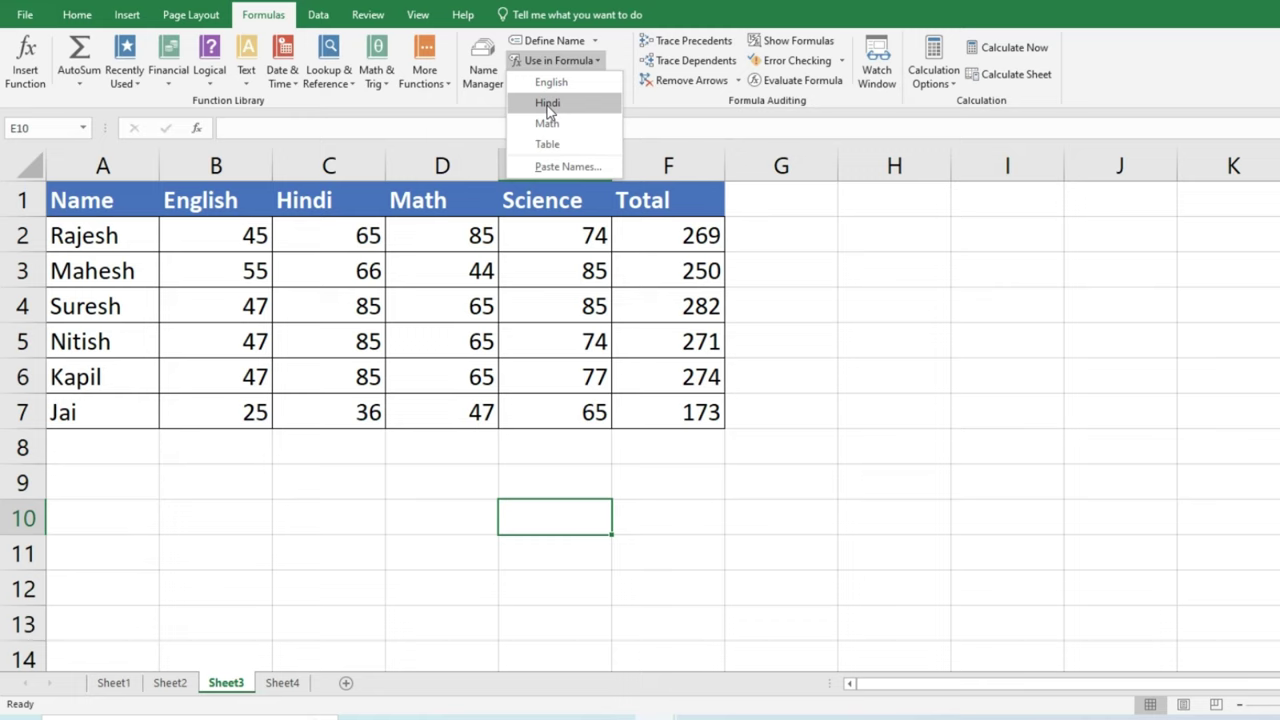
{"action": "left_click", "coordinate": [548, 105]}
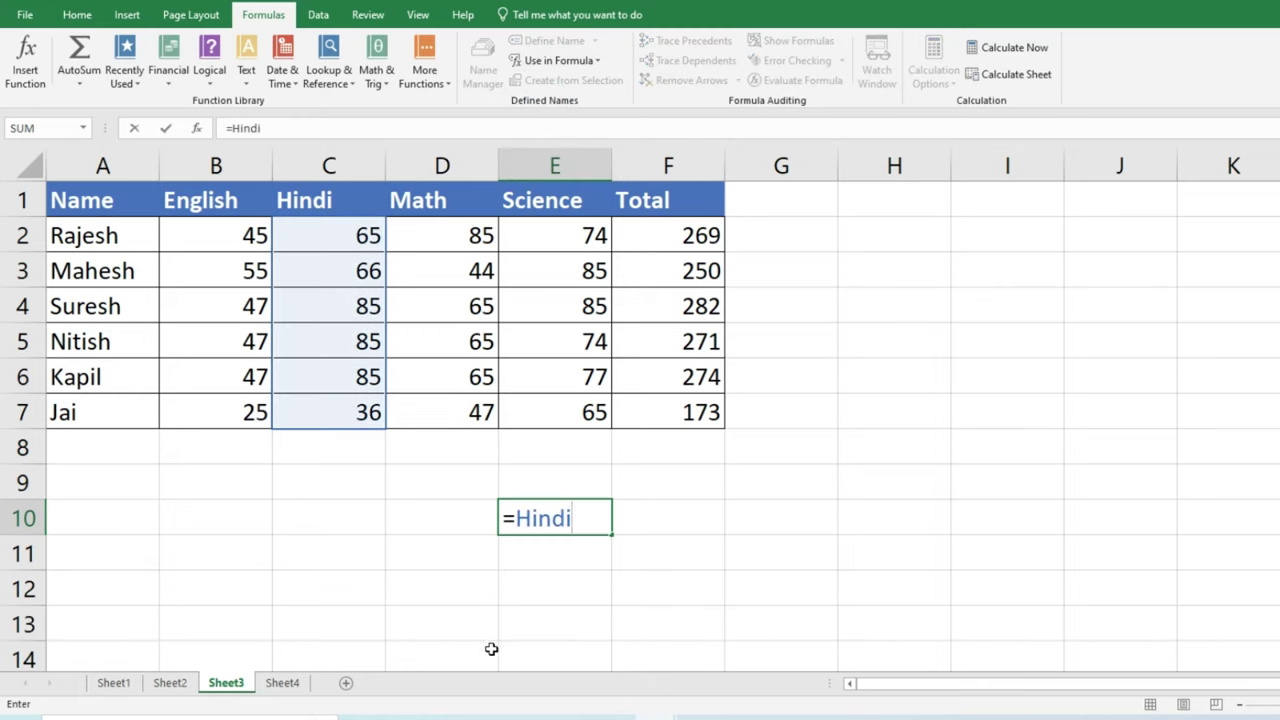
{"action": "left_click", "coordinate": [512, 520]}
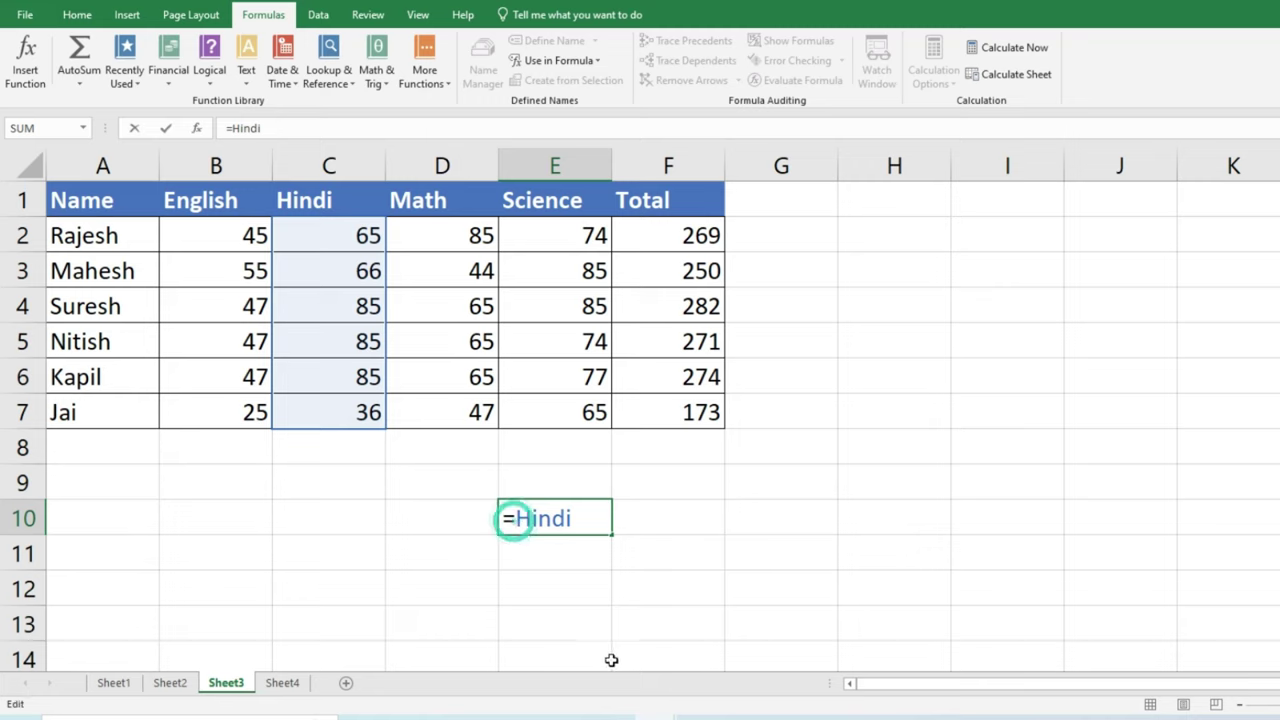
{"action": "type", "text": "sum"}
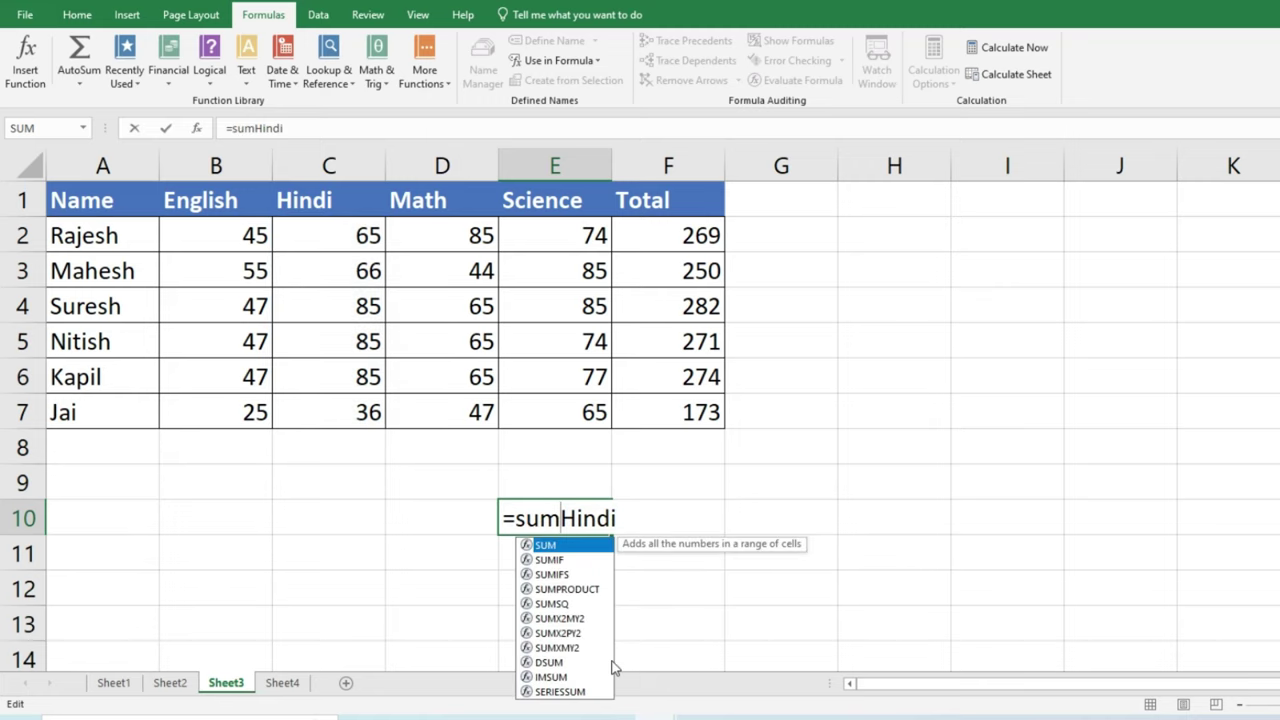
{"action": "key", "text": "Tab"}
{"action": "key", "text": "Return"}
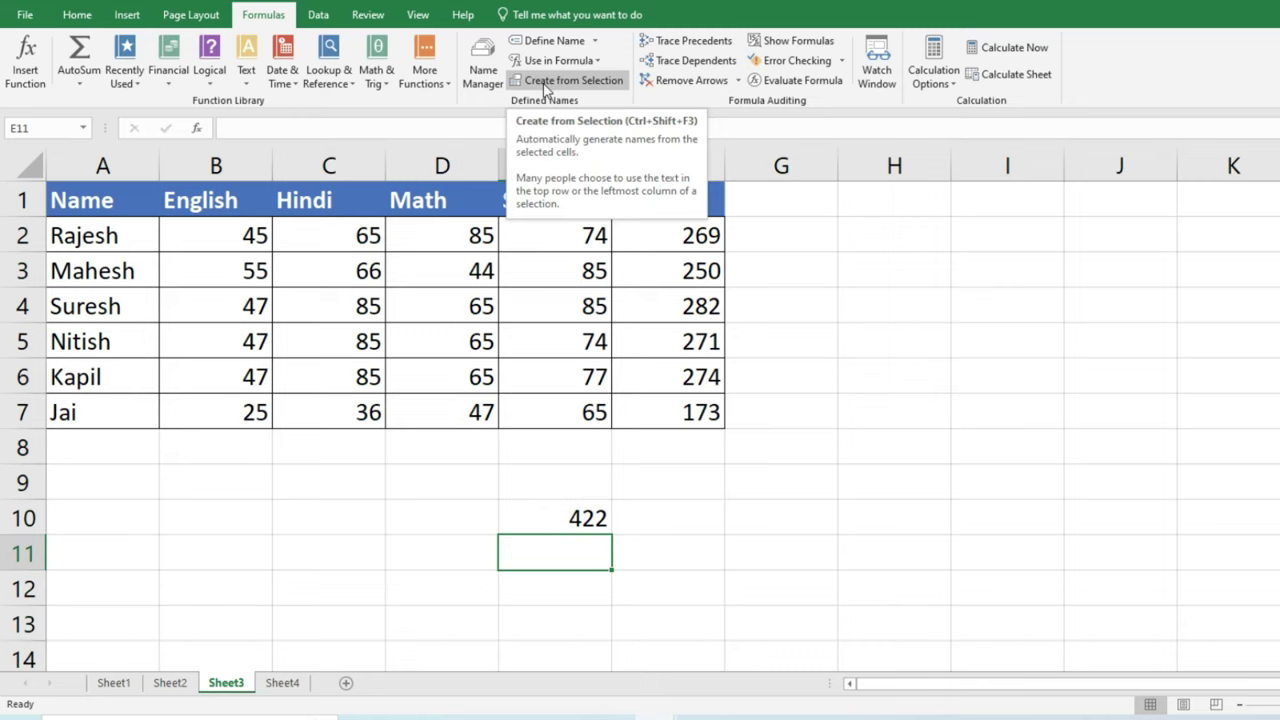
{"action": "left_click", "coordinate": [552, 514]}
- Clear E10 and delete the English, Hindi, Math and Table names in Name Manager
{"action": "key", "text": "Delete"}
{"action": "left_click", "coordinate": [483, 70]}
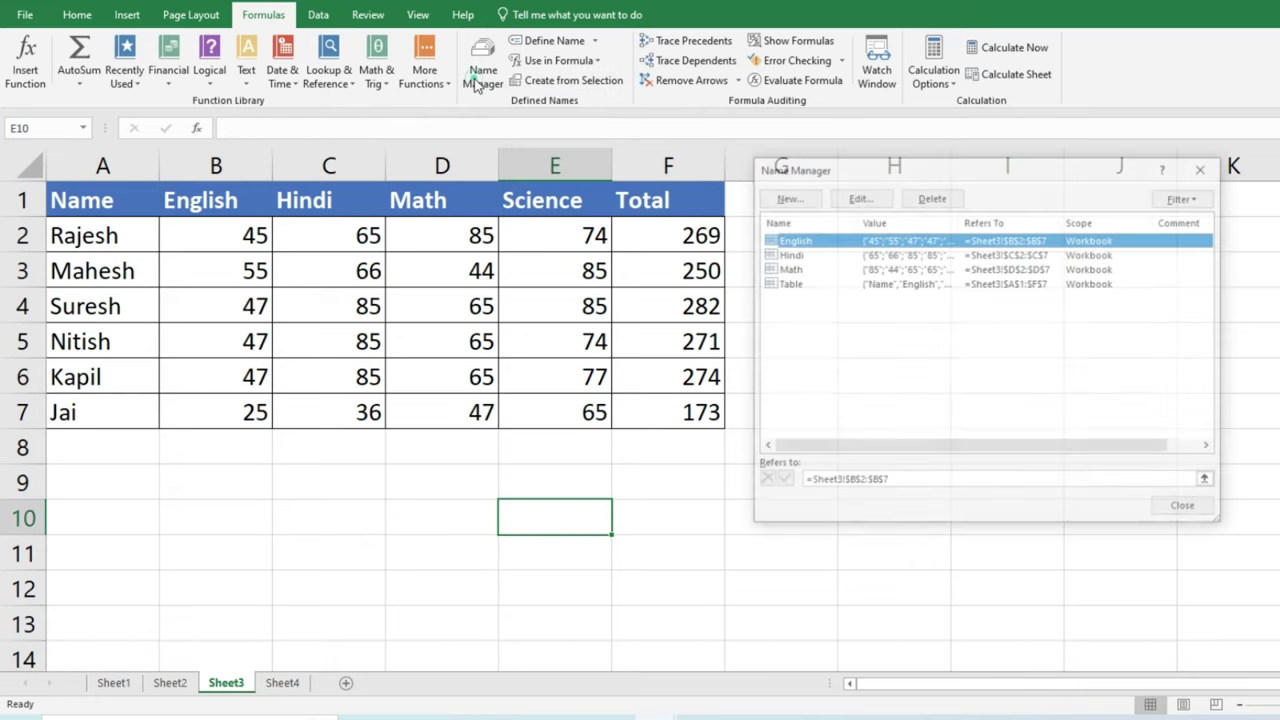
{"action": "left_click_drag", "start_coordinate": [786, 284], "coordinate": [793, 245]}
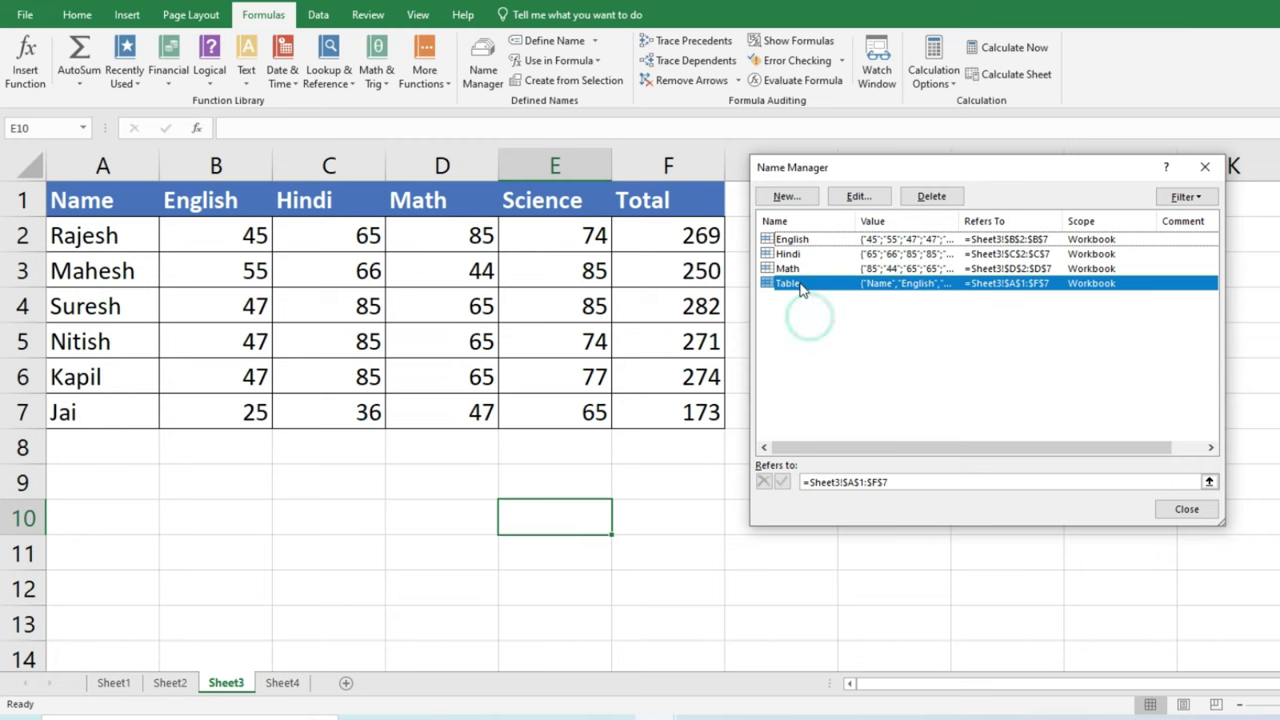
{"action": "left_click", "coordinate": [931, 196]}
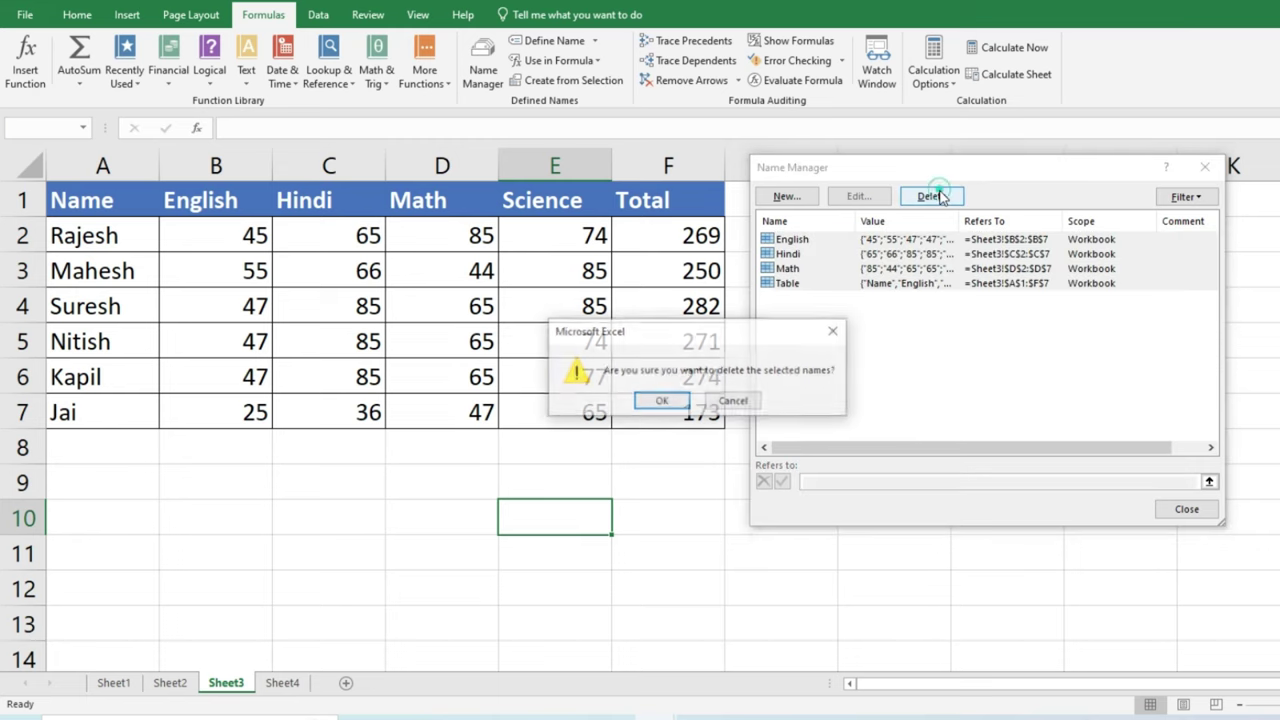
{"action": "left_click", "coordinate": [655, 404]}
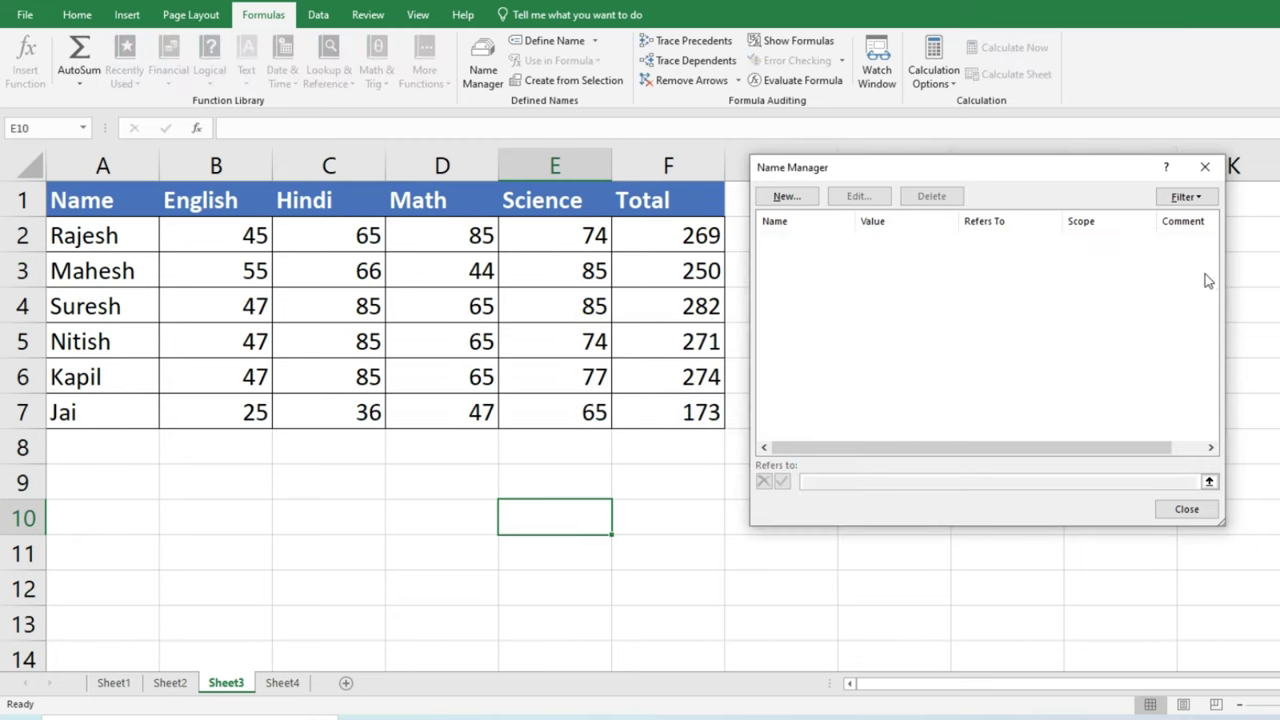
{"action": "left_click", "coordinate": [1195, 168]}
{"action": "mouse_move", "coordinate": [82, 200]}
{"action": "left_mouse_down"}
{"action": "mouse_move", "coordinate": [683, 309]}
{"action": "mouse_move", "coordinate": [670, 401]}
{"action": "left_mouse_up"}
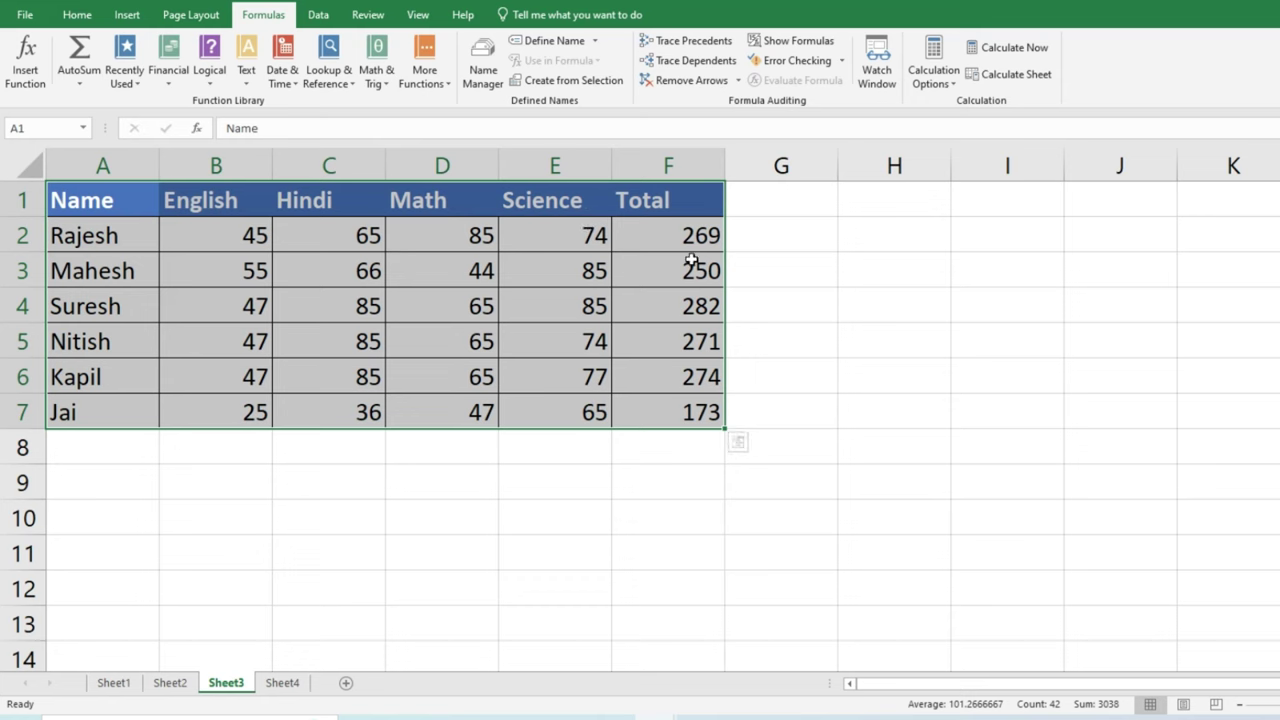
- Create names for A1:F7 from the Top row only, with Left column unchecked
{"action": "mouse_move", "coordinate": [80, 200]}
{"action": "left_mouse_down"}
{"action": "mouse_move", "coordinate": [352, 200]}
{"action": "mouse_move", "coordinate": [688, 420]}
{"action": "left_mouse_up"}
{"action": "left_click", "coordinate": [548, 84]}
{"action": "left_click_drag", "start_coordinate": [971, 280], "coordinate": [972, 218]}
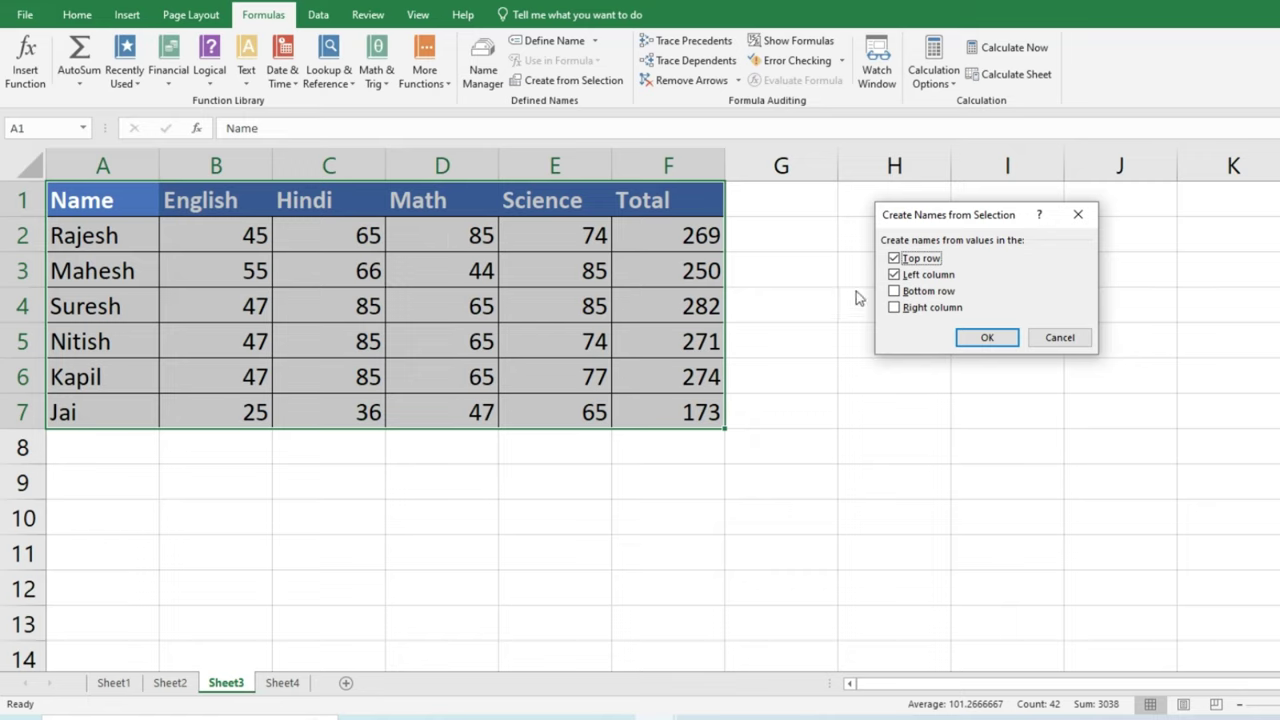
{"action": "left_click", "coordinate": [894, 274]}
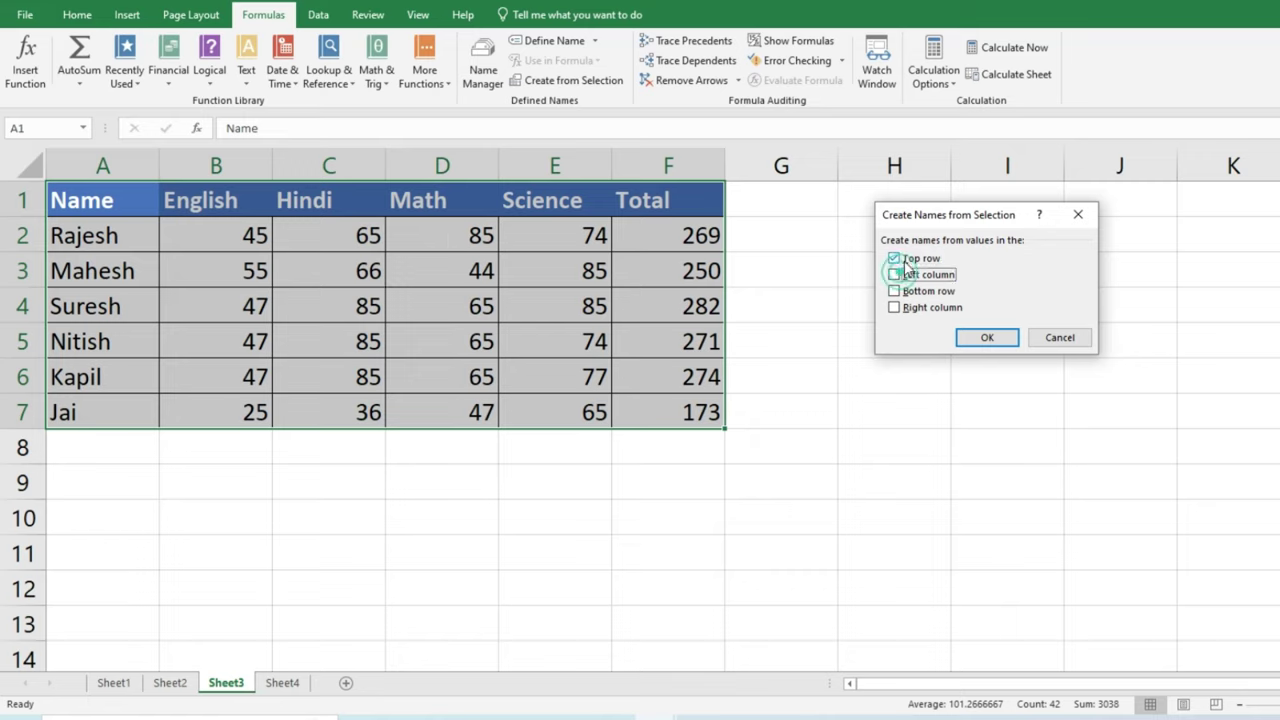
{"action": "left_click", "coordinate": [960, 337]}
{"action": "left_click", "coordinate": [524, 530]}
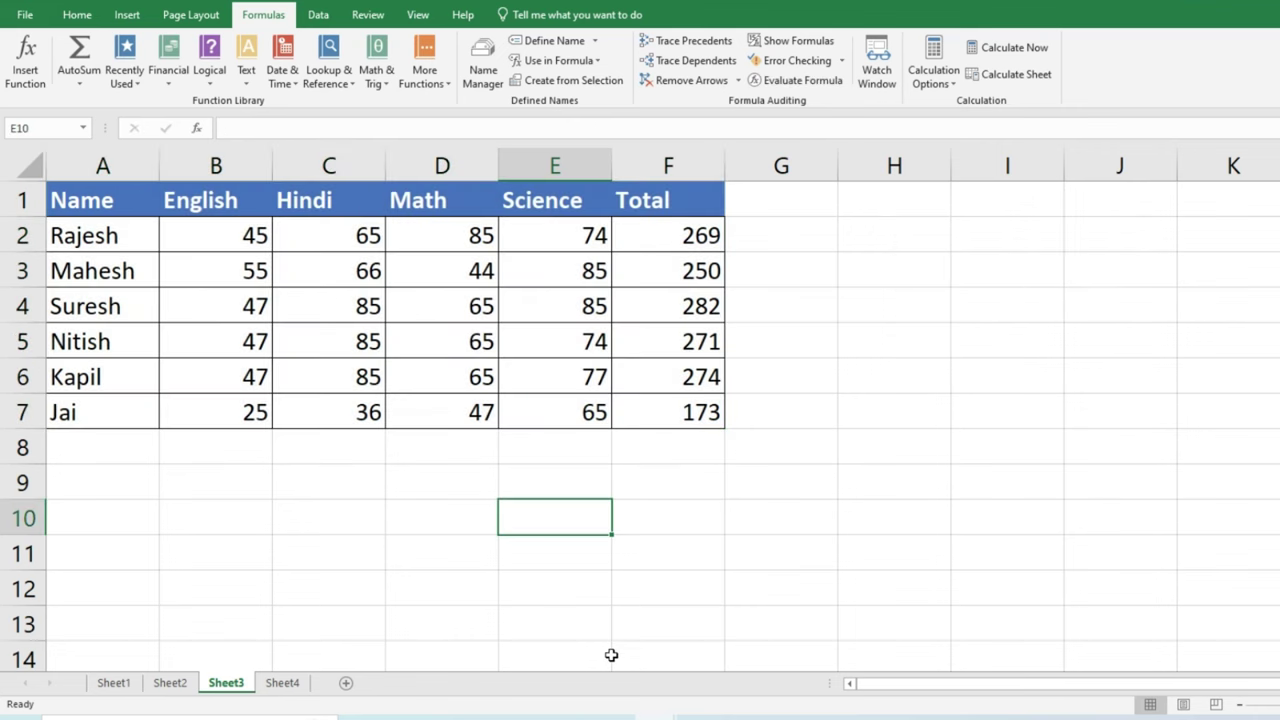
- Test =math and =name in E10, cancel, and show the six header names in Name Manager
{"action": "type", "text": "=math"}
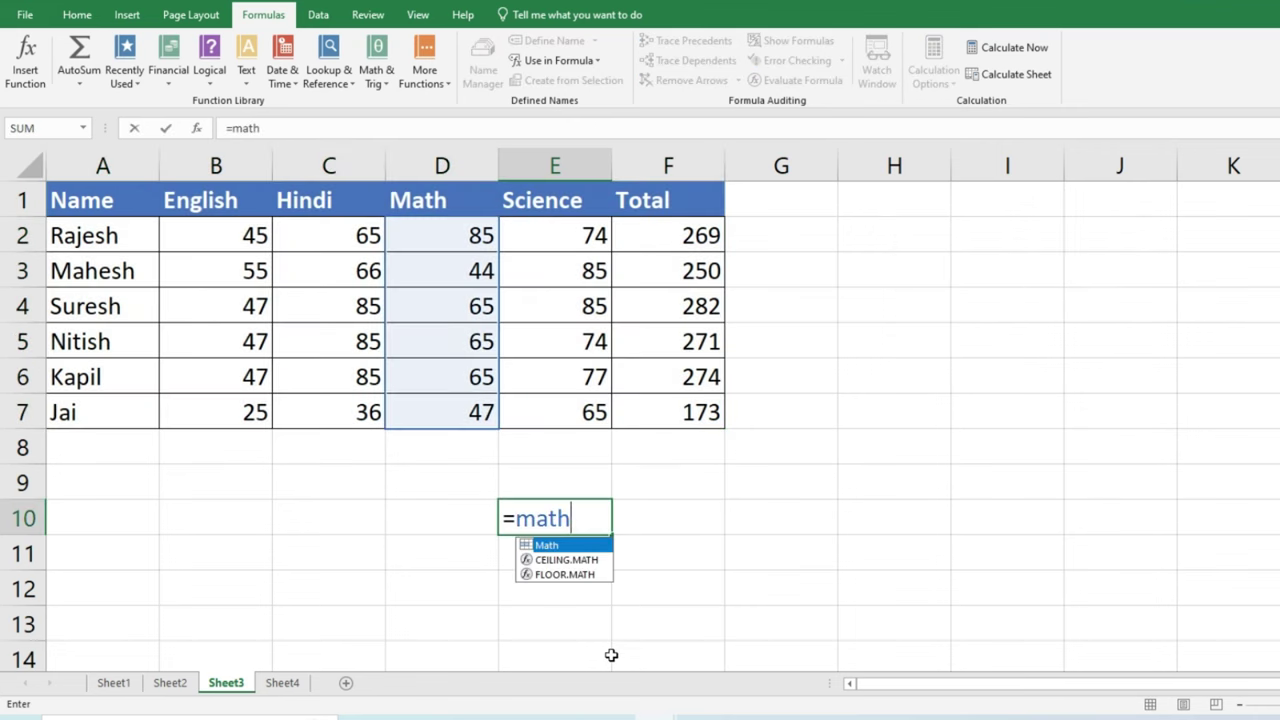
{"action": "key", "text": "BackSpace"}
{"action": "key", "text": "BackSpace"}
{"action": "key", "text": "BackSpace"}
{"action": "key", "text": "BackSpace"}
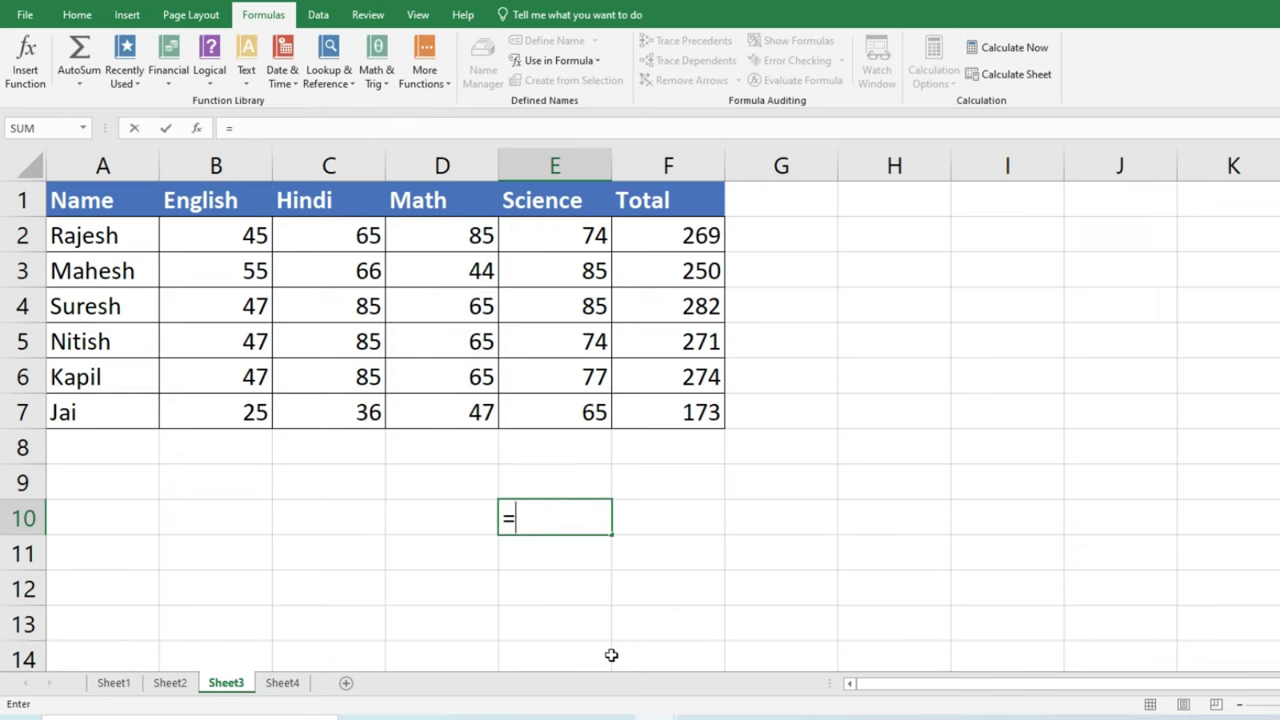
{"action": "type", "text": "name"}
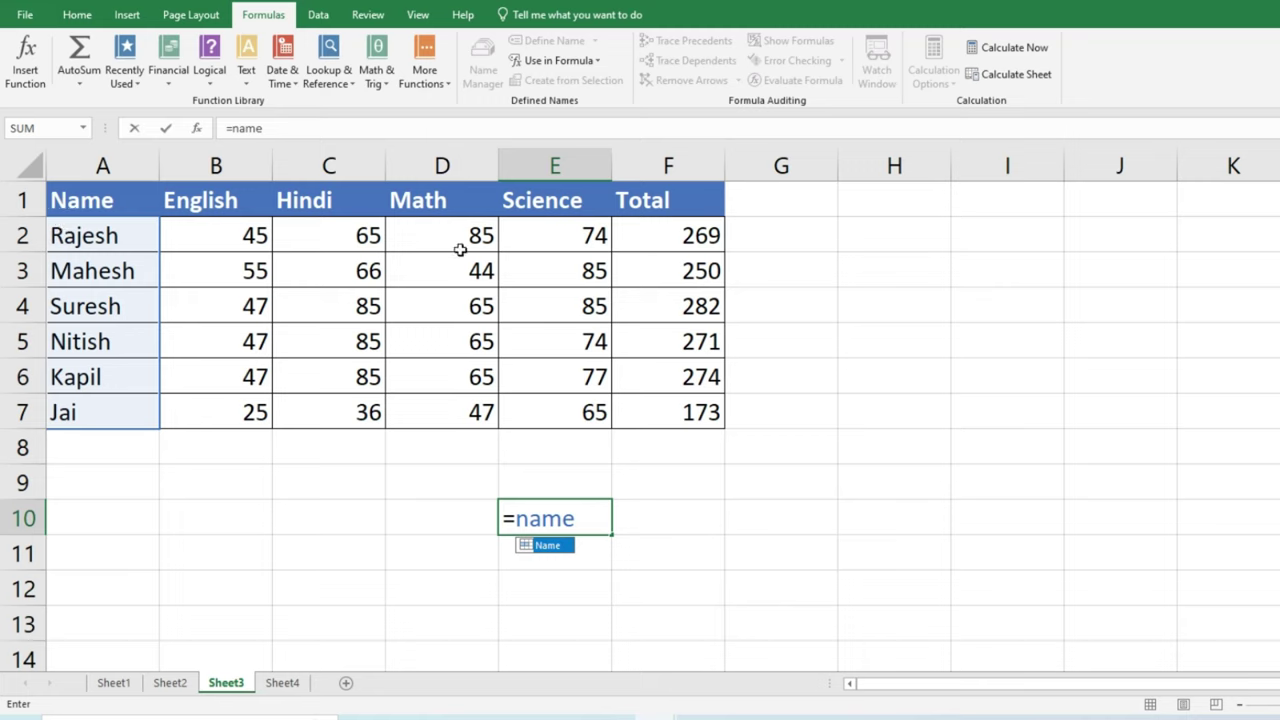
{"action": "key", "text": "Escape"}
{"action": "key", "text": "Escape"}
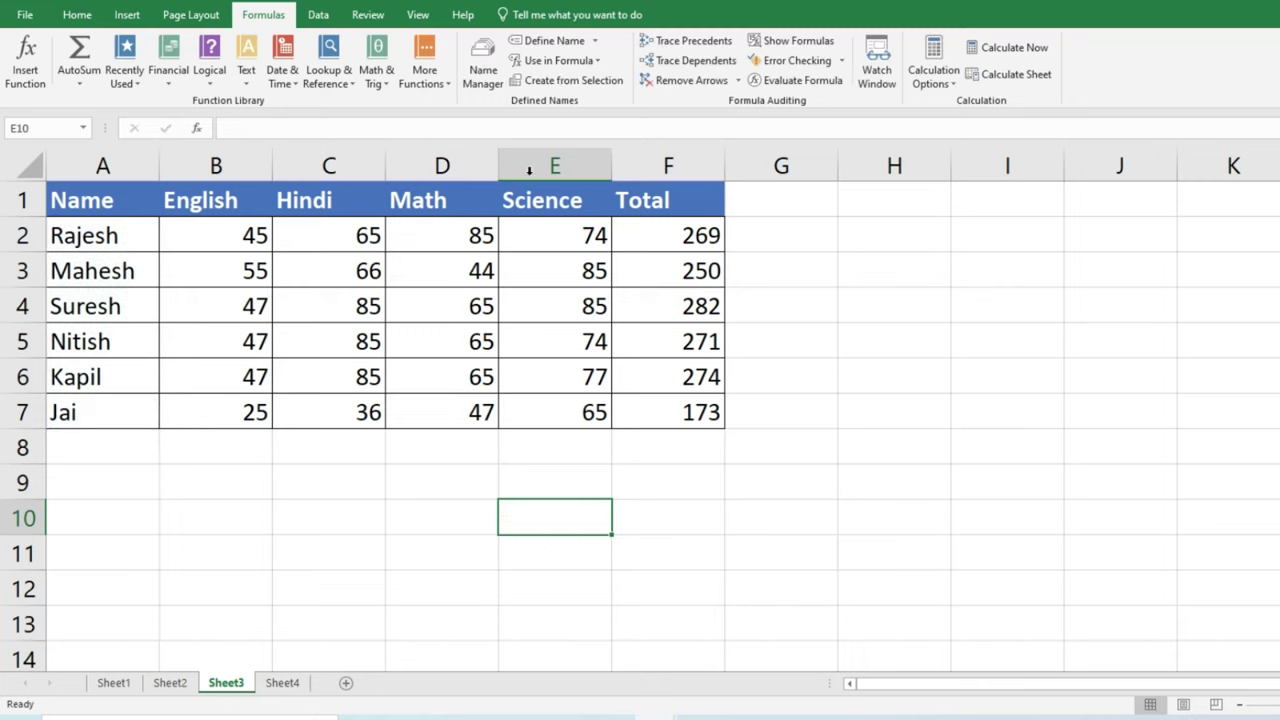
{"action": "left_click", "coordinate": [494, 52]}
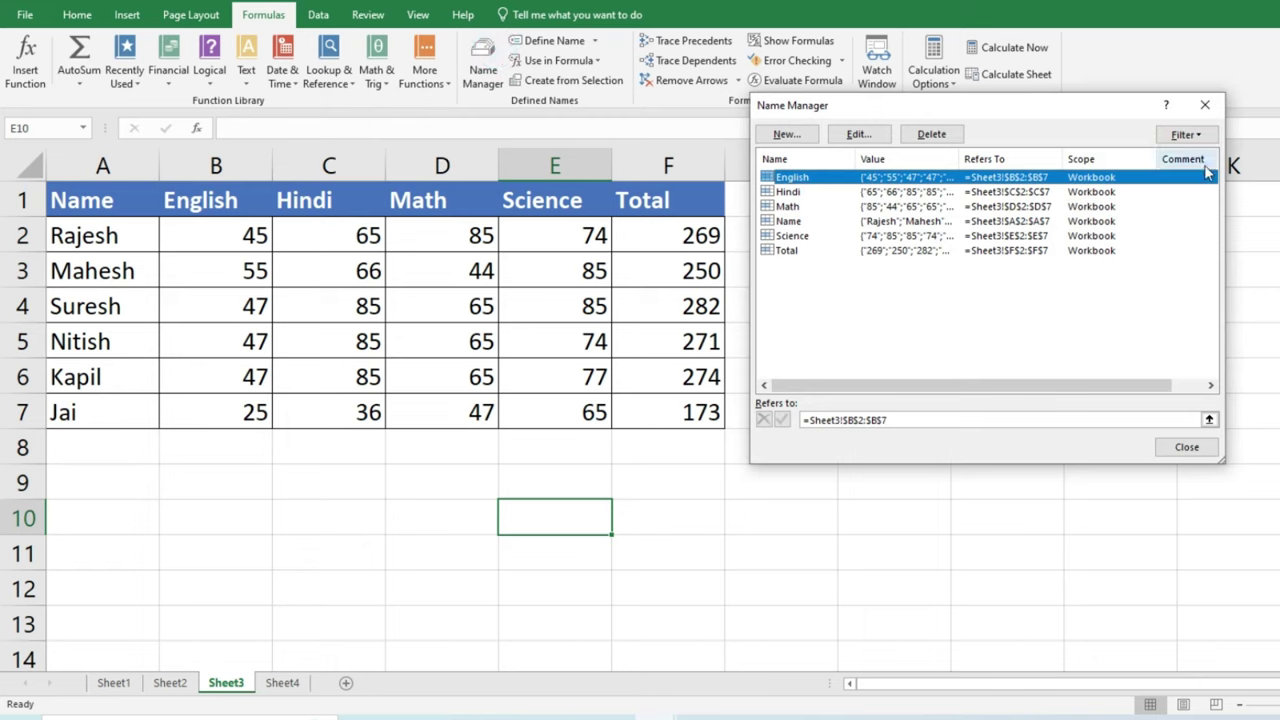
- Delete all six header-based names (English, Hindi, Math, Name, Science, Total) in Name Manager
{"action": "left_click", "coordinate": [1205, 104]}
{"action": "left_click", "coordinate": [483, 60]}
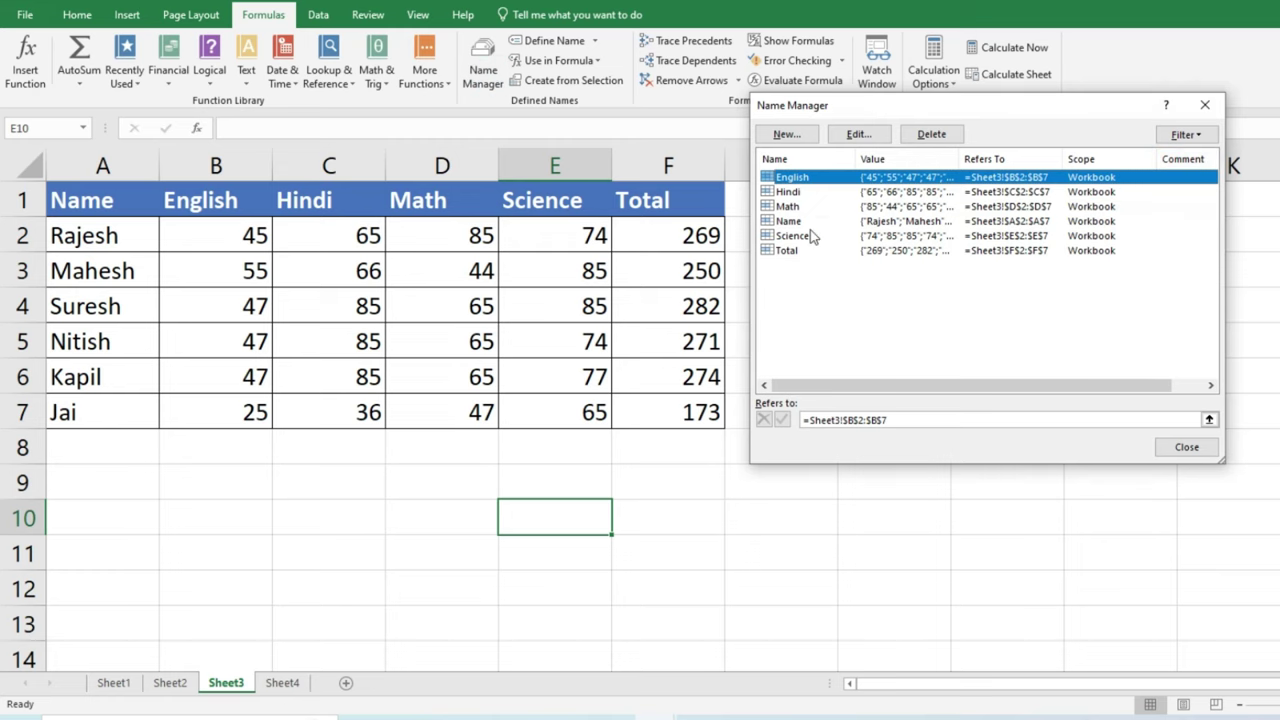
{"action": "left_click_drag", "start_coordinate": [834, 271], "coordinate": [831, 175]}
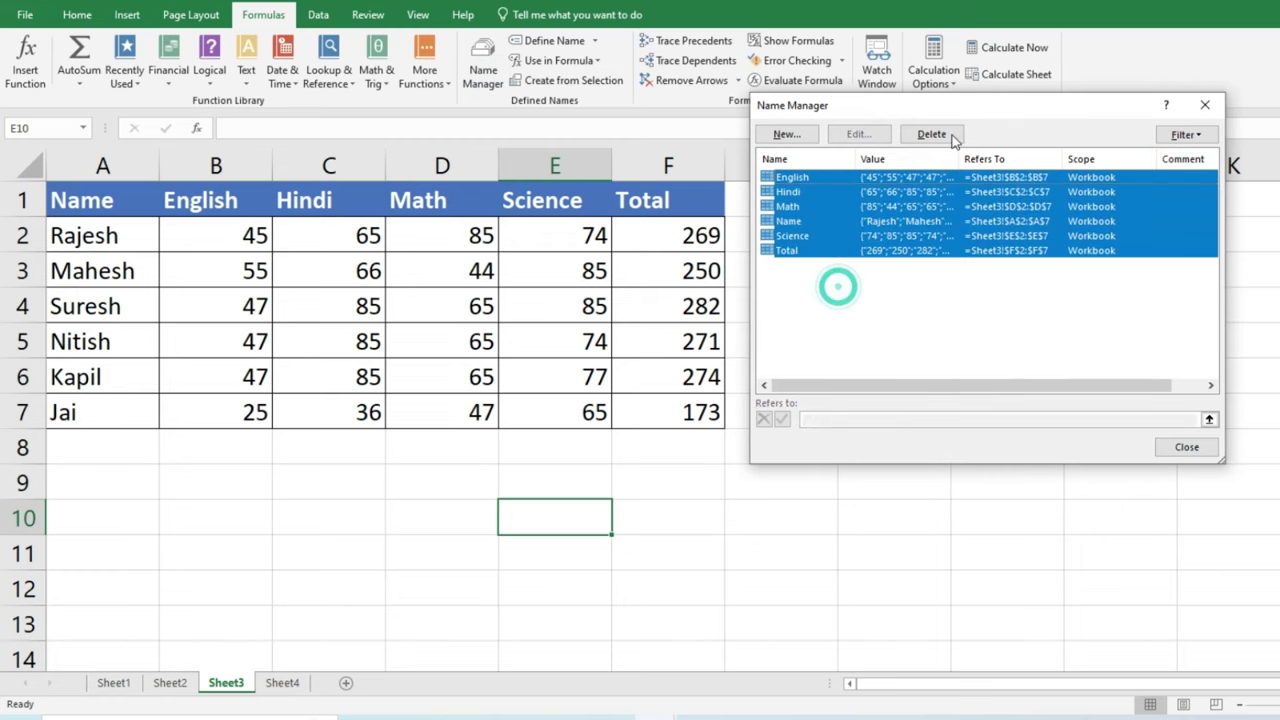
{"action": "left_click", "coordinate": [931, 133]}
{"action": "left_click", "coordinate": [661, 401]}
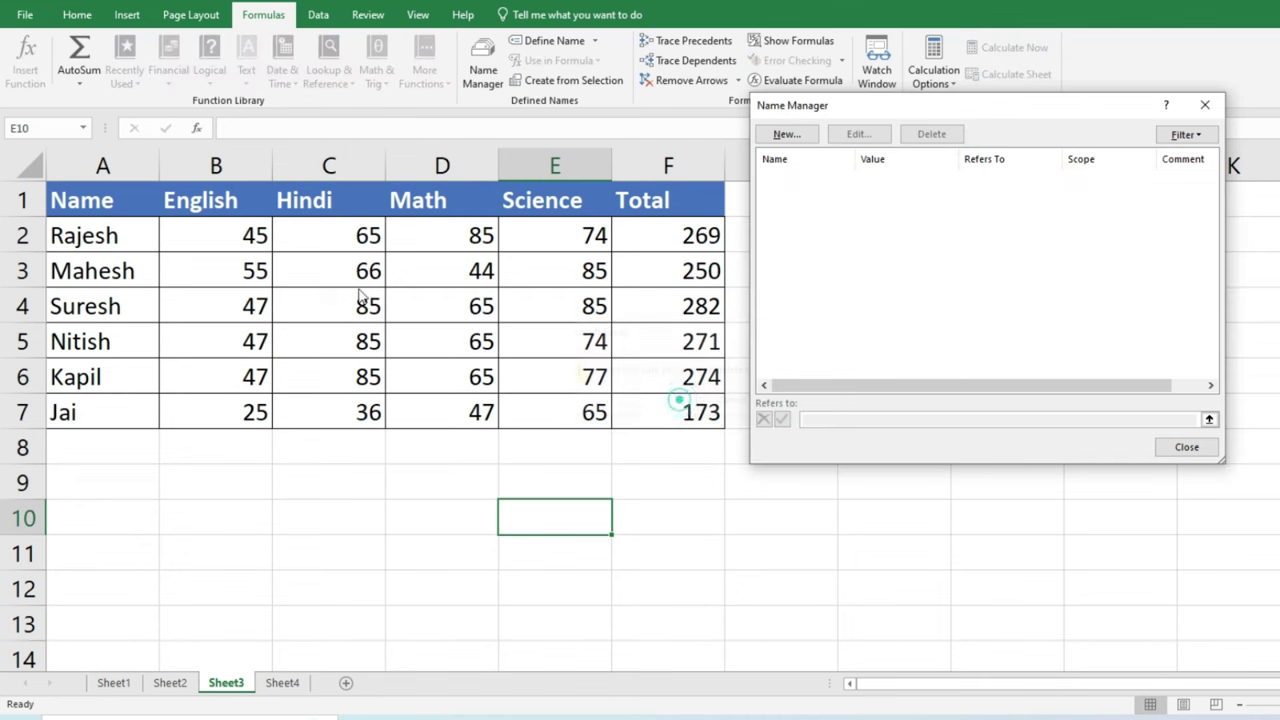
{"action": "left_click", "coordinate": [1205, 104]}
- Create names from A1:F7 using only the left column
{"action": "mouse_move", "coordinate": [100, 200]}
{"action": "left_mouse_down"}
{"action": "mouse_move", "coordinate": [662, 363]}
{"action": "mouse_move", "coordinate": [666, 408]}
{"action": "left_mouse_up"}
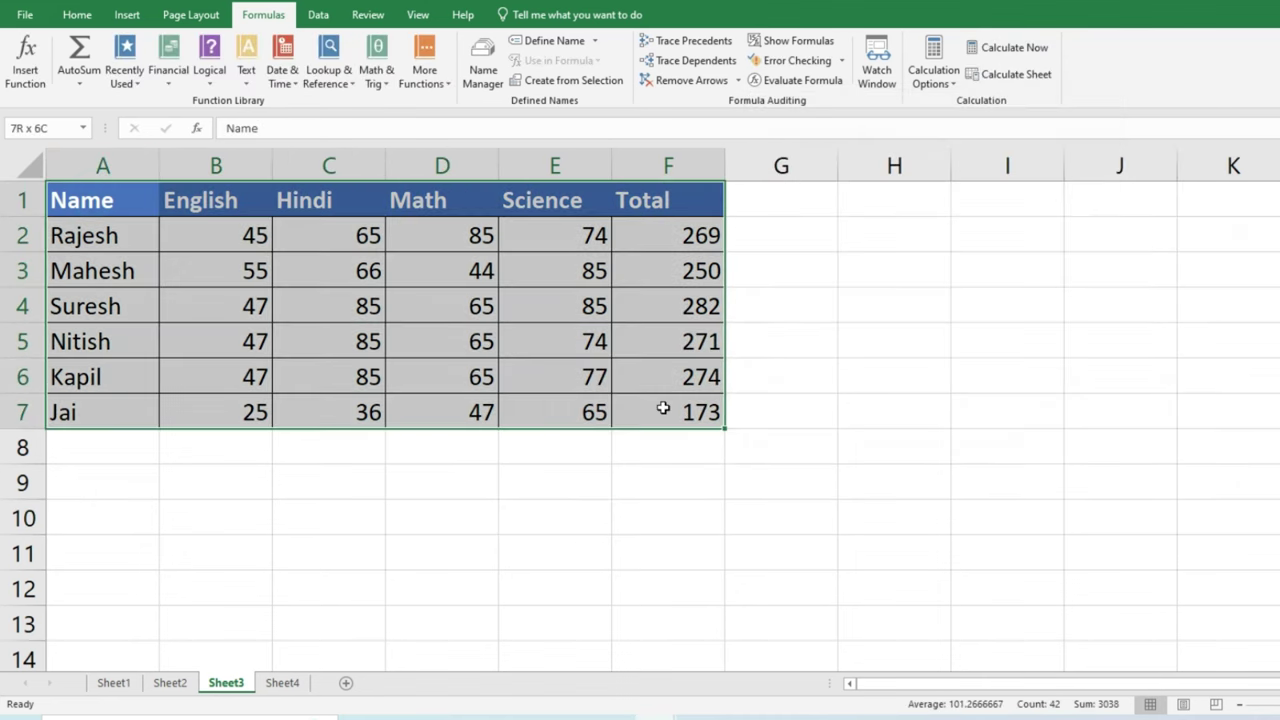
{"action": "left_click", "coordinate": [565, 80]}
{"action": "left_click", "coordinate": [901, 260]}
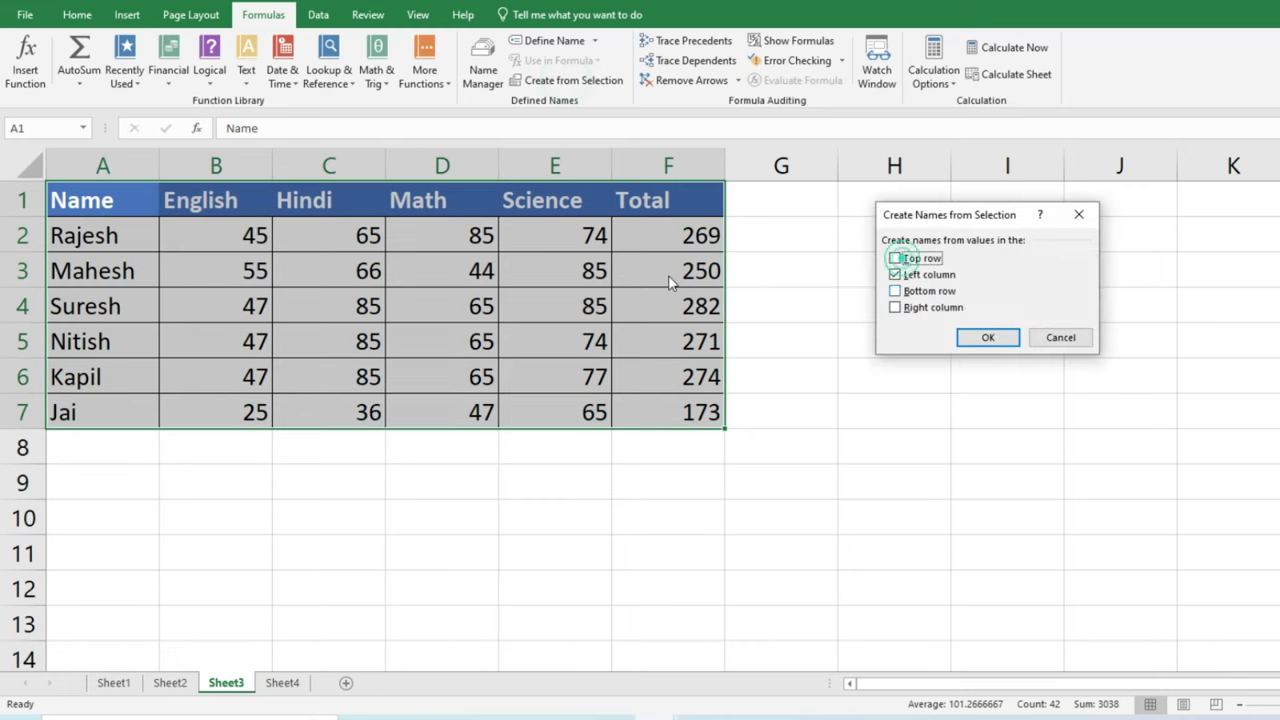
{"action": "left_click", "coordinate": [964, 339]}
{"action": "left_click", "coordinate": [423, 514]}
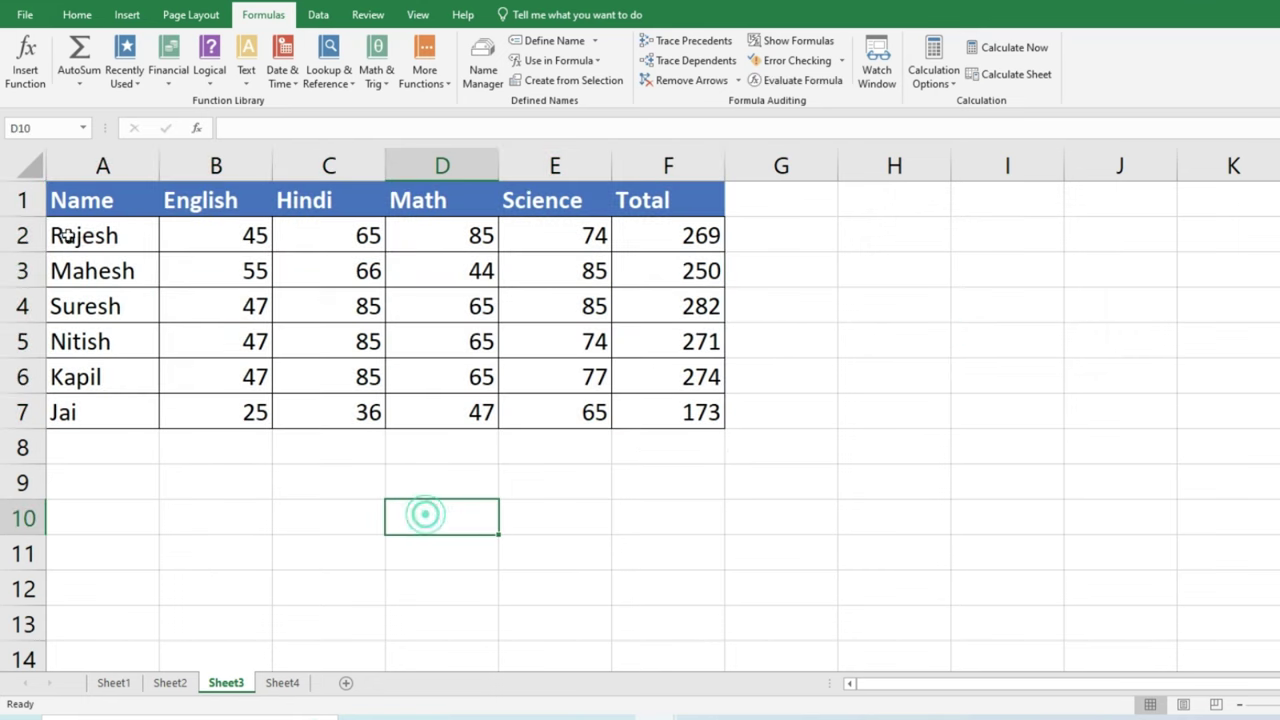
- Enter =Rajesh in D10 so it shows Rajesh's Math mark, 85
{"action": "type", "text": "rajes"}
{"action": "key", "text": "BackSpace"}
{"action": "key", "text": "BackSpace"}
{"action": "key", "text": "BackSpace"}
{"action": "key", "text": "BackSpace"}
{"action": "key", "text": "BackSpace"}
{"action": "type", "text": "=rajesh"}
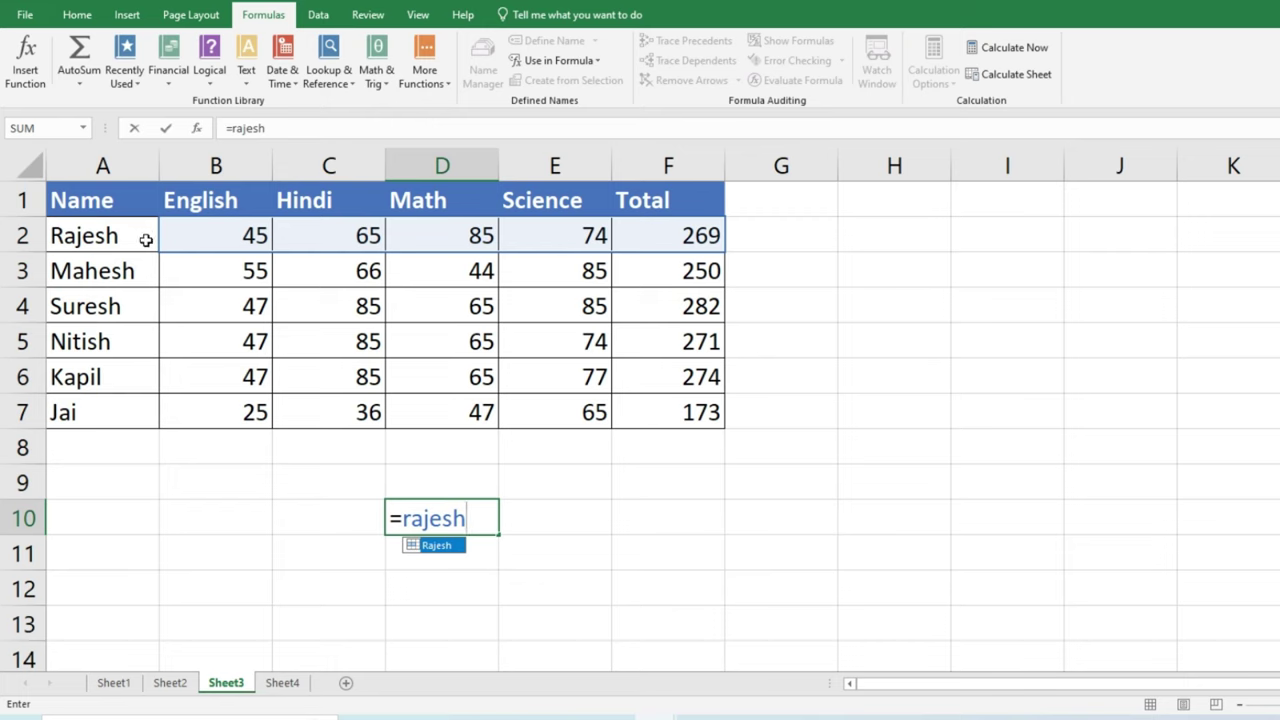
- Select rows B3:F3 through B6:F6 to check each student's row name in the Name Box
{"action": "left_click_drag", "start_coordinate": [210, 262], "coordinate": [663, 269]}
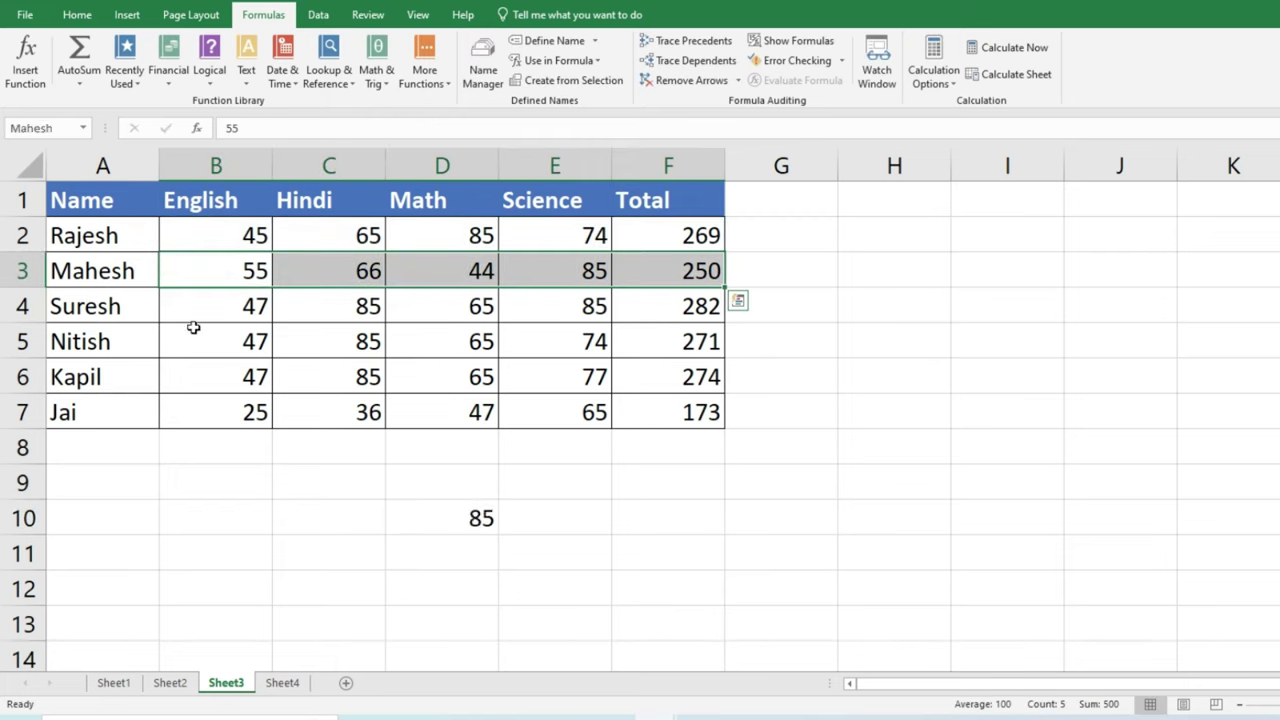
{"action": "left_click_drag", "start_coordinate": [183, 299], "coordinate": [651, 297]}
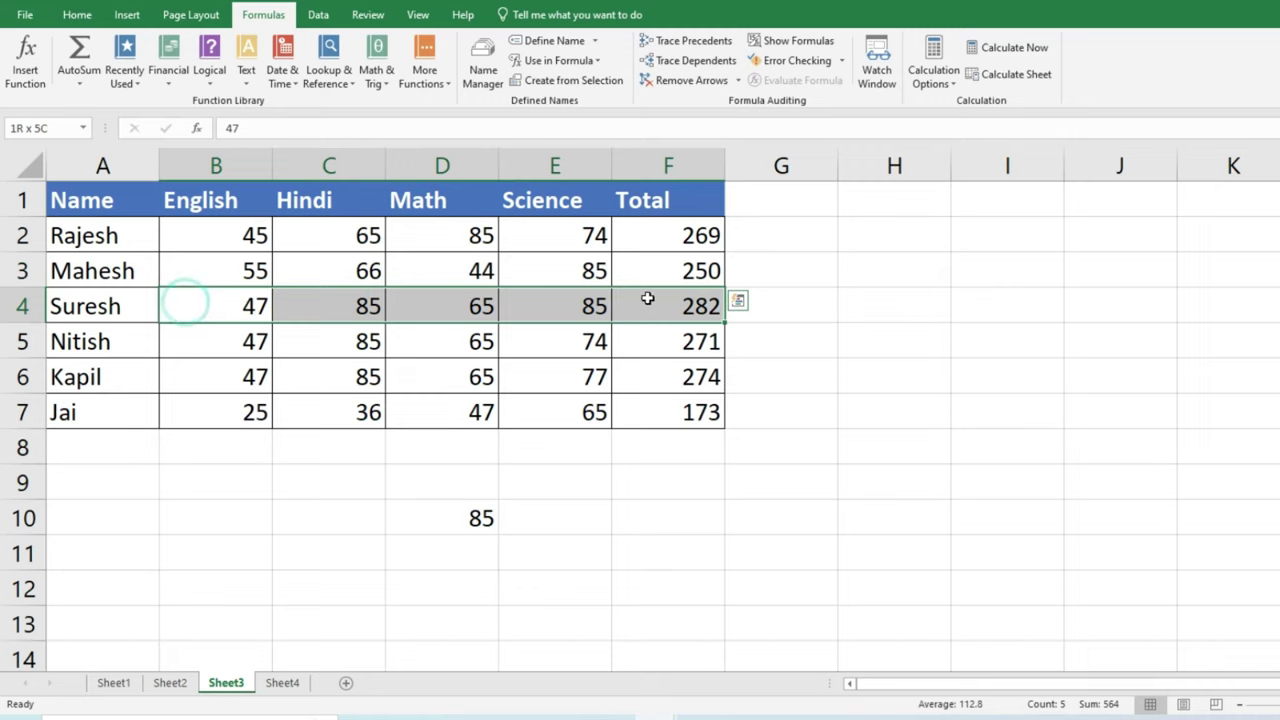
{"action": "left_click_drag", "start_coordinate": [231, 345], "coordinate": [660, 338]}
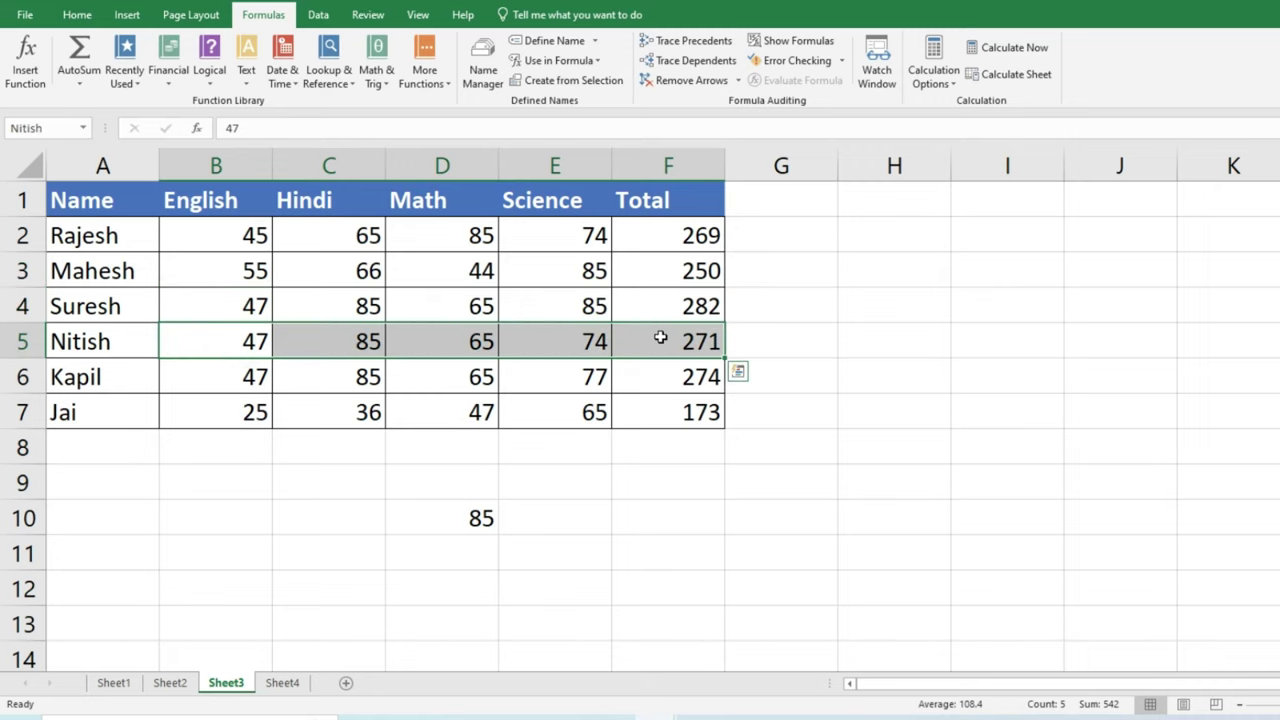
{"action": "left_click_drag", "start_coordinate": [237, 377], "coordinate": [662, 376]}
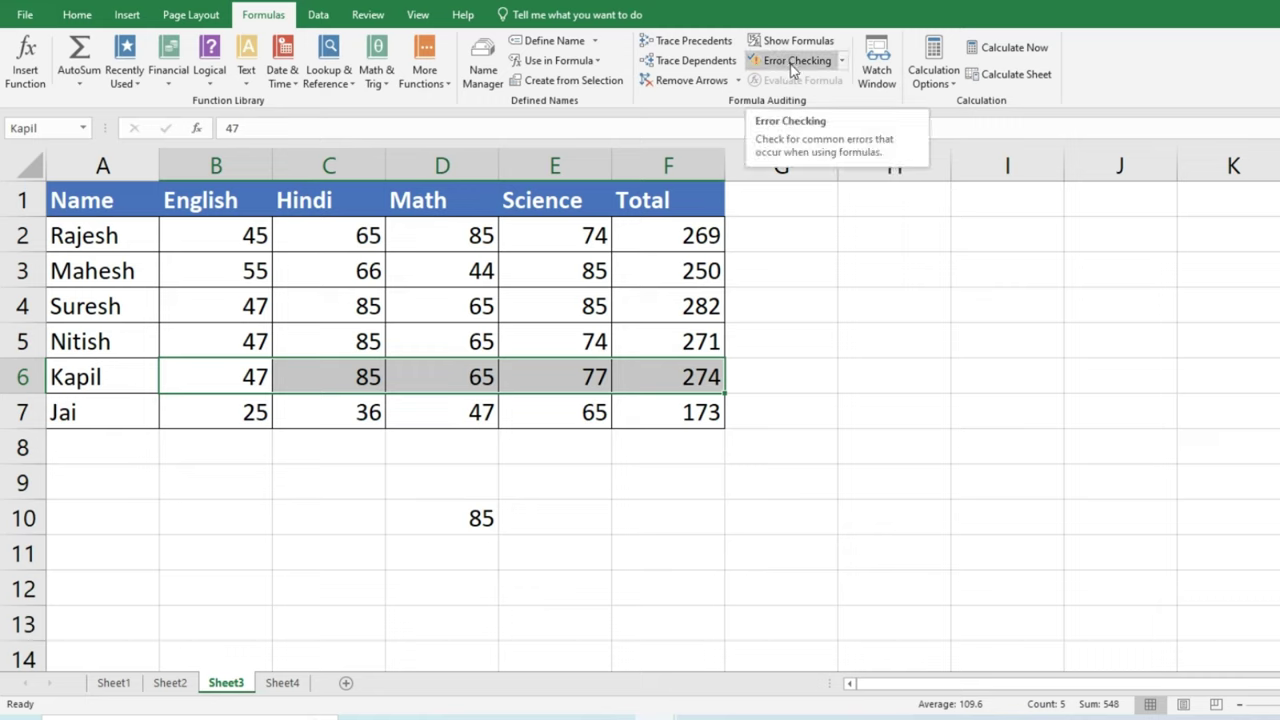
- Check Kapil's total formula in F6, then clear cell D10
{"action": "left_click", "coordinate": [668, 376]}
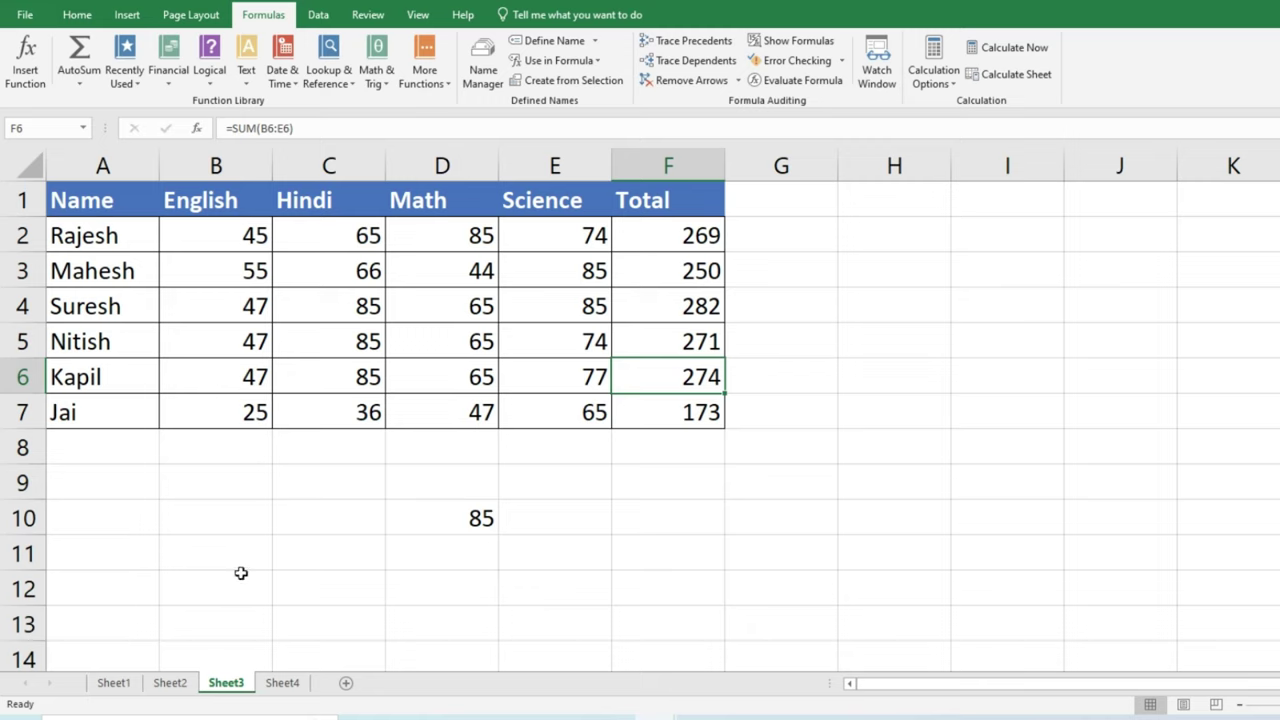
{"action": "left_click", "coordinate": [466, 520]}
{"action": "key", "text": "Delete"}
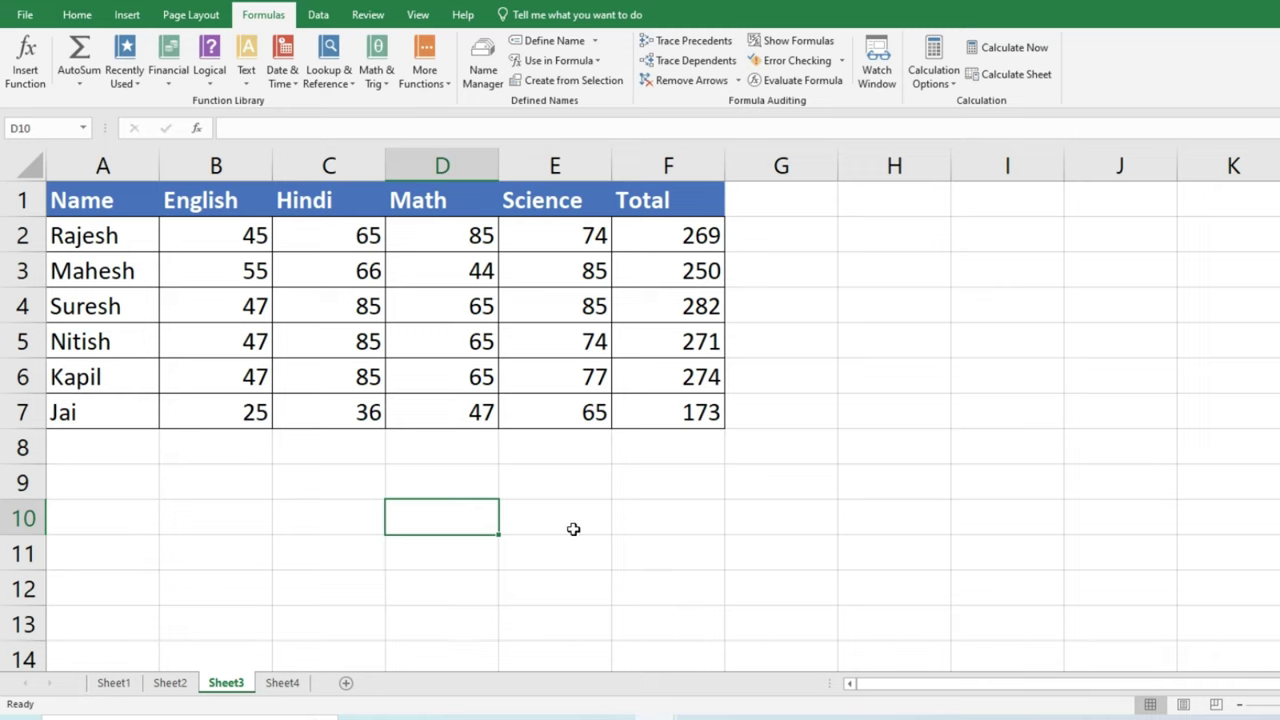
- Replace F6's =SUM(B6:E6) with =B6+C6+D6+E6, keeping the total at 274
{"action": "left_click", "coordinate": [337, 390]}
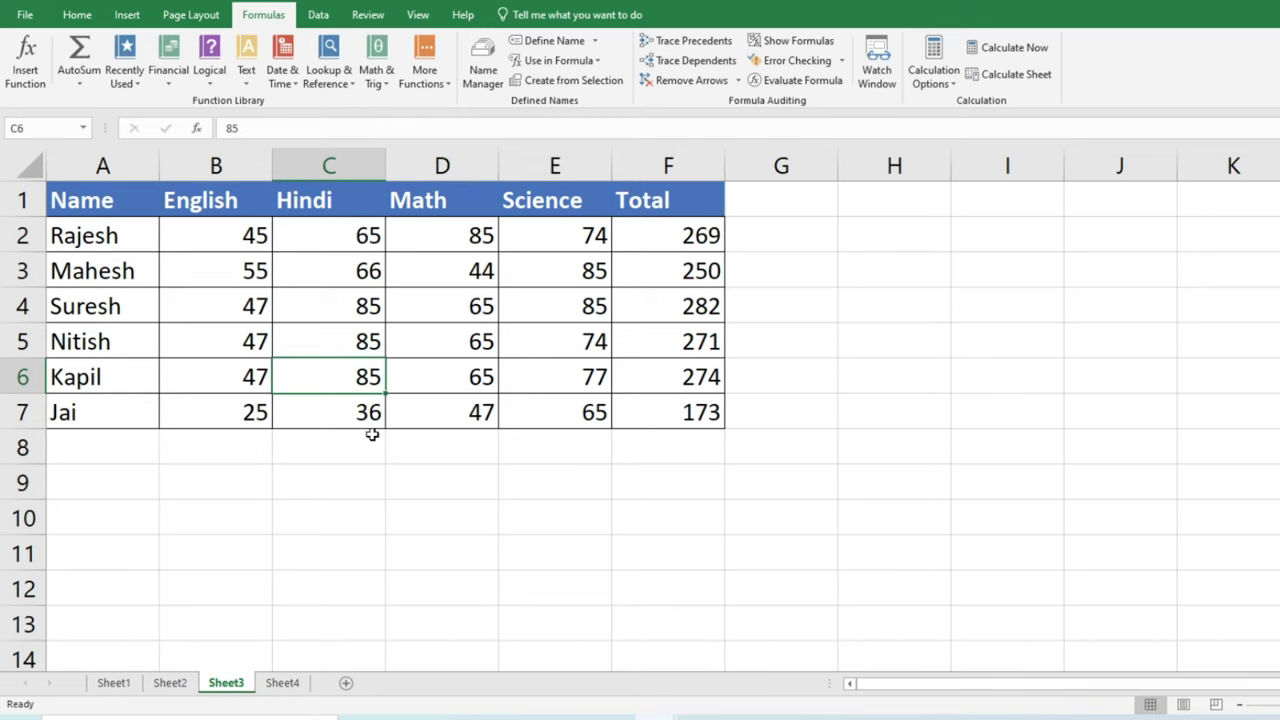
{"action": "left_click", "coordinate": [707, 378]}
{"action": "double_click", "coordinate": [707, 378]}
{"action": "key", "text": "Escape"}
{"action": "type", "text": "="}
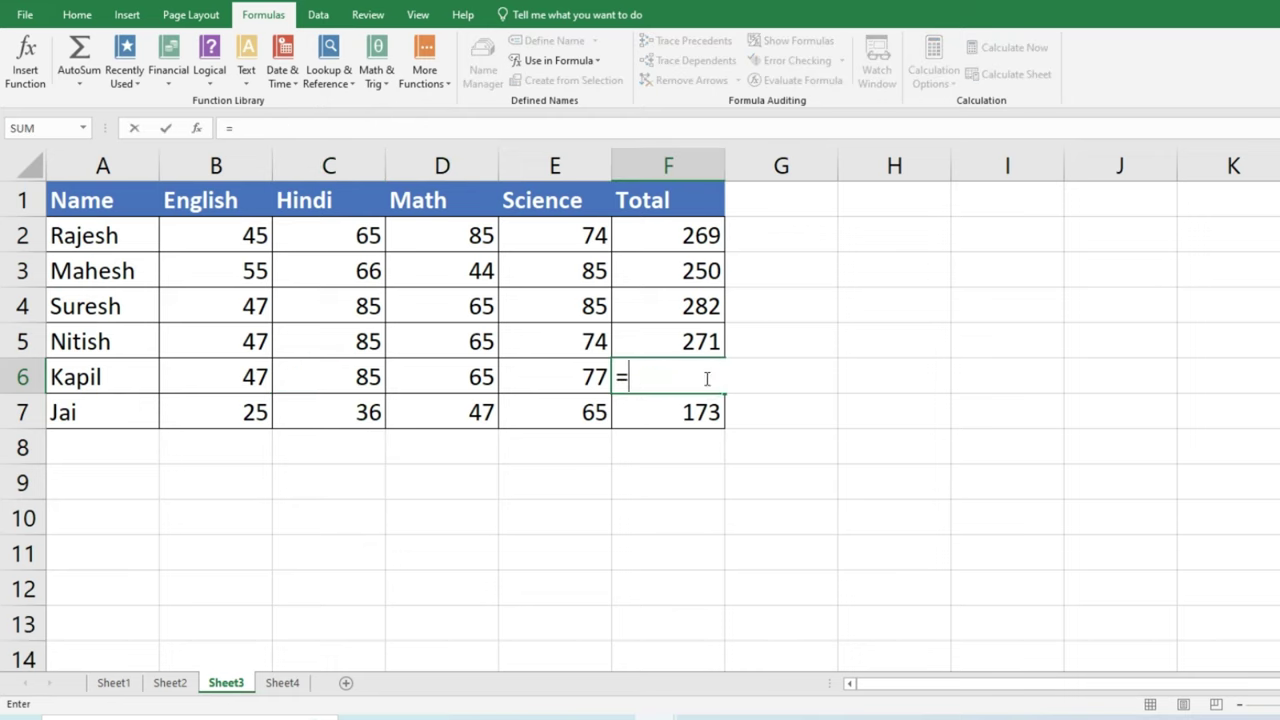
{"action": "left_click", "coordinate": [246, 375]}
{"action": "type", "text": "+"}
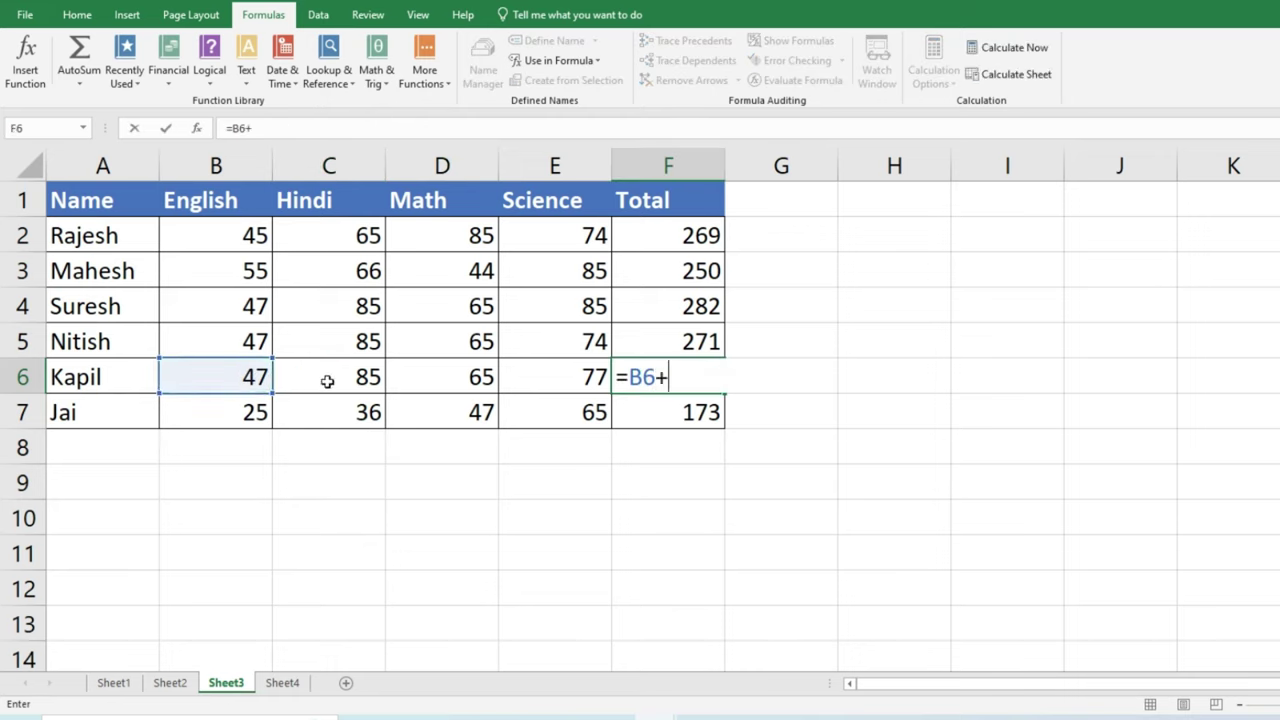
{"action": "left_click", "coordinate": [327, 381]}
{"action": "type", "text": "+"}
{"action": "left_click", "coordinate": [460, 377]}
{"action": "type", "text": "+"}
{"action": "left_click", "coordinate": [588, 380]}
{"action": "key", "text": "Return"}
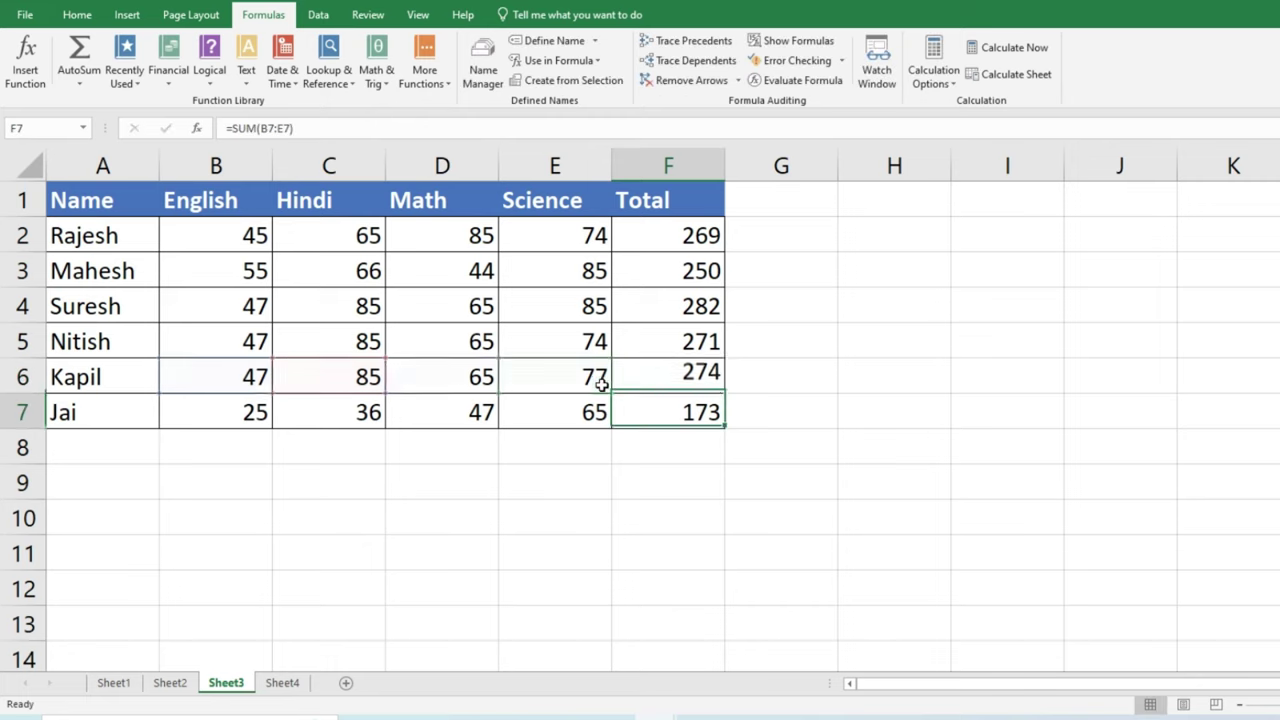
{"action": "left_click", "coordinate": [322, 376]}
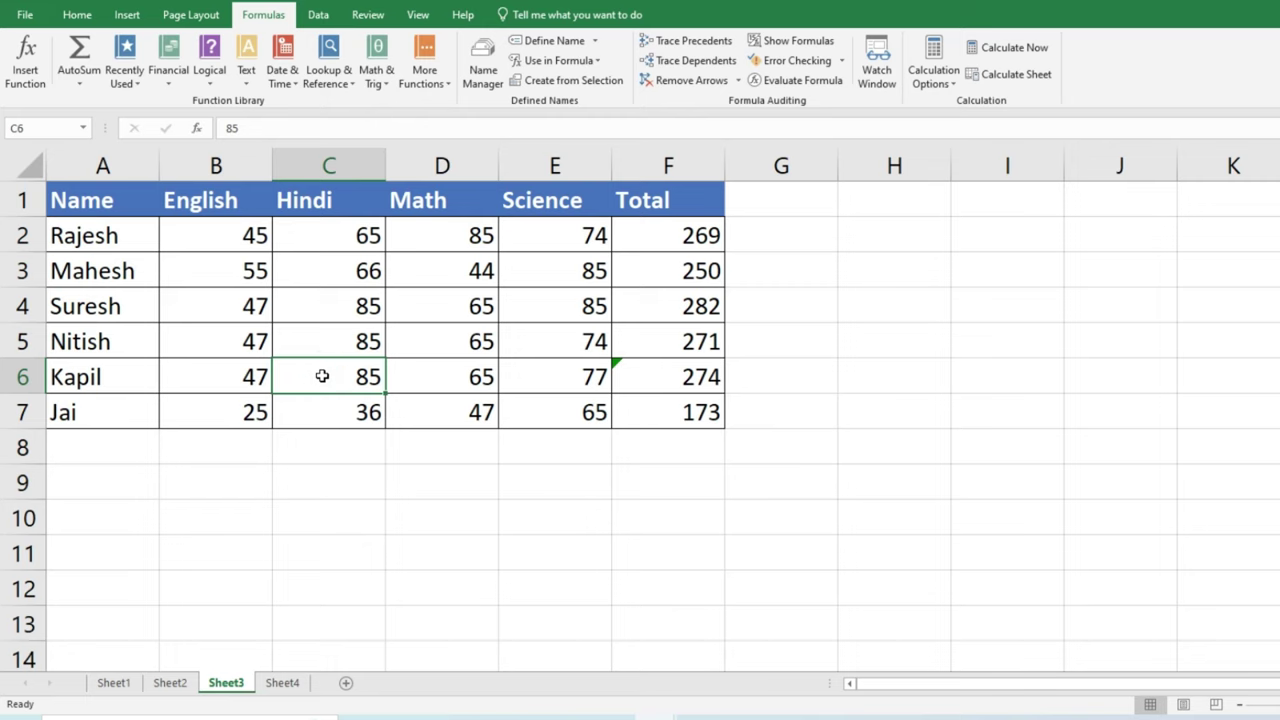
- Enter the letter a in C6 so F6 shows #VALUE!, and inspect it with Error Checking
{"action": "type", "text": "a"}
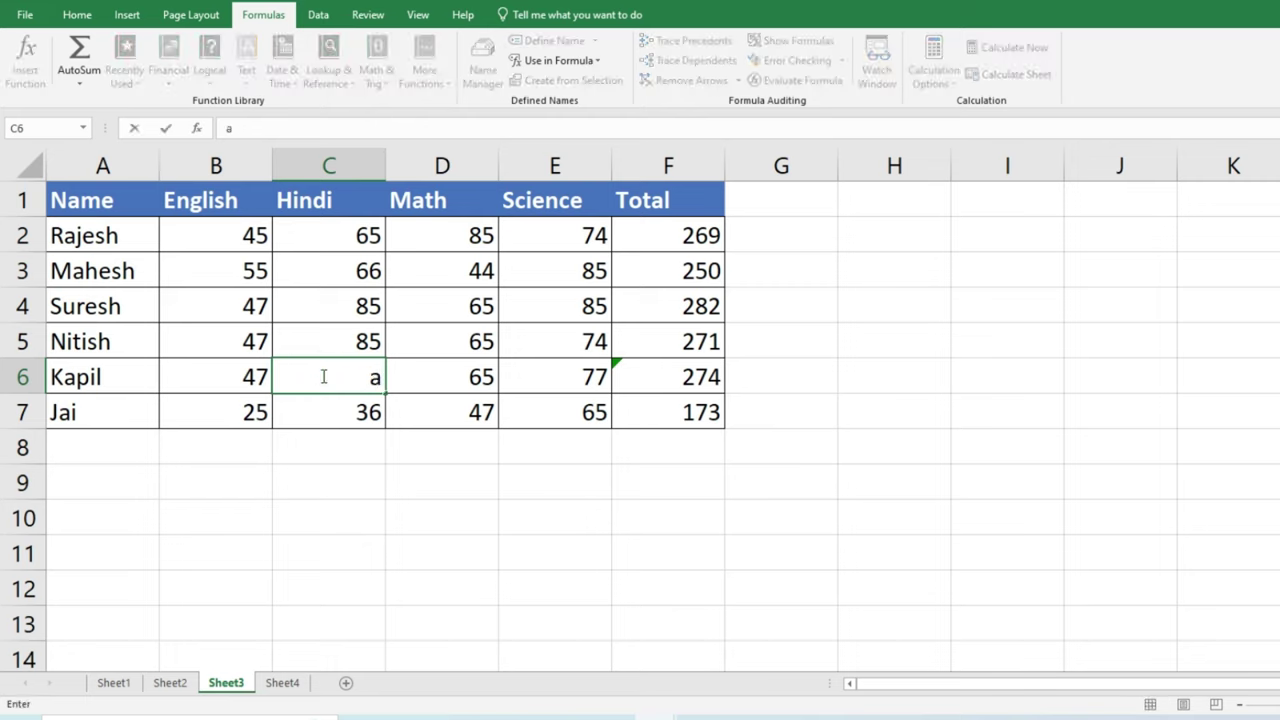
{"action": "key", "text": "Return"}
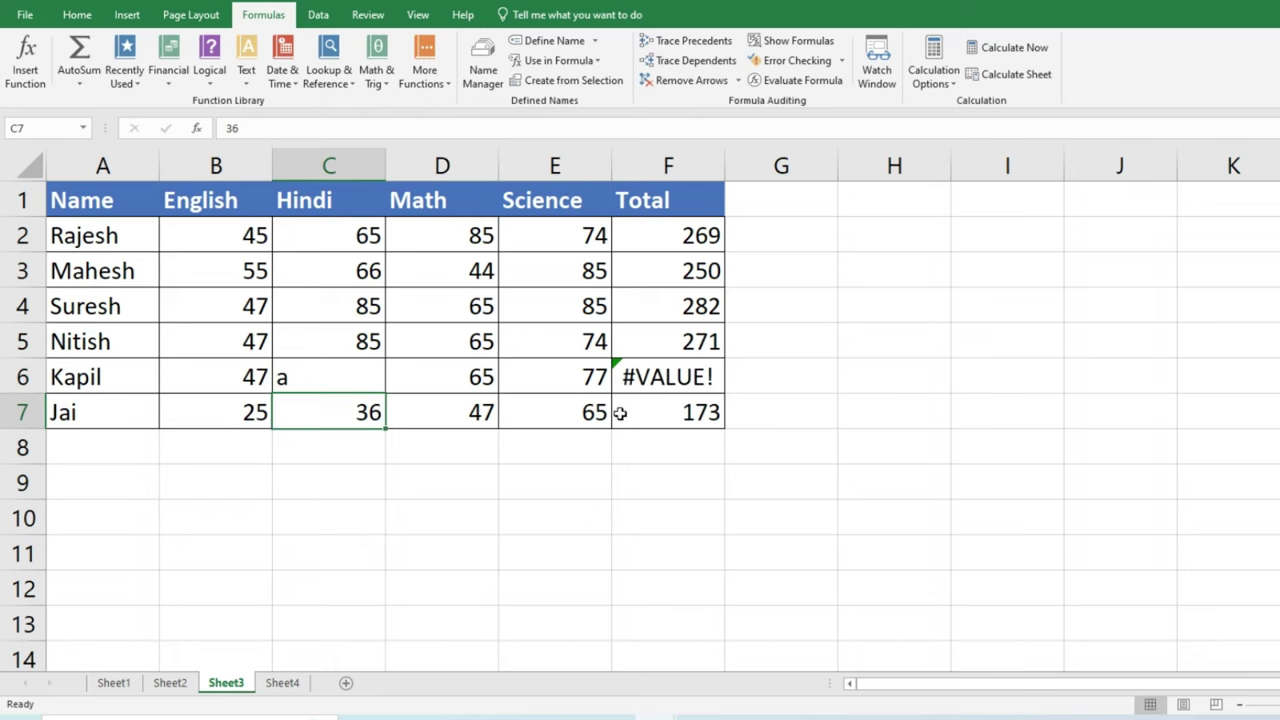
{"action": "left_click", "coordinate": [797, 60]}
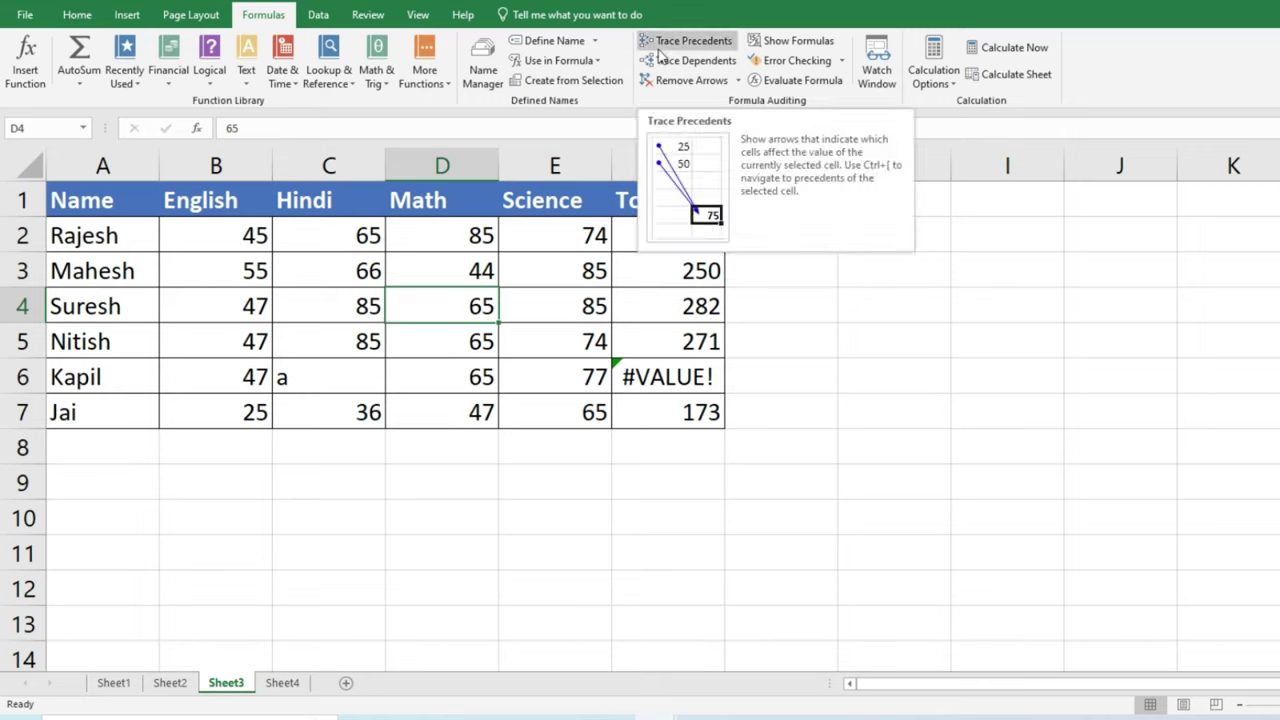
{"action": "left_click", "coordinate": [668, 235]}
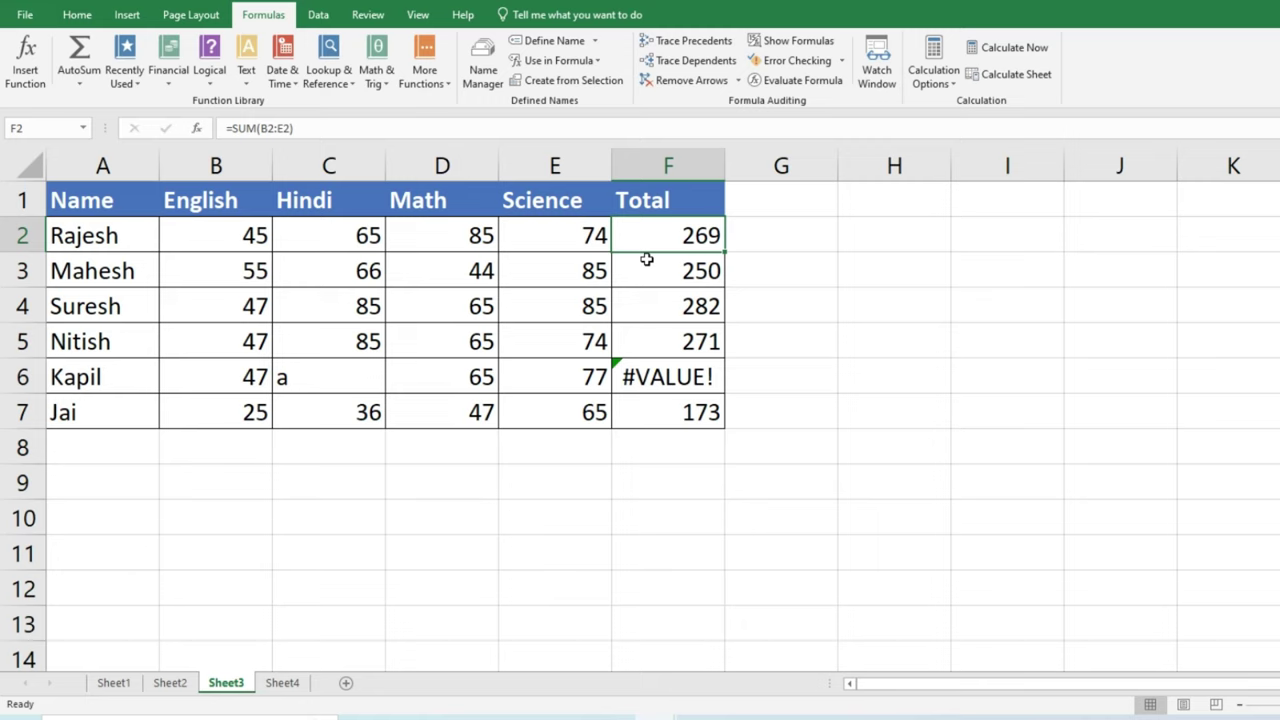
{"action": "left_click", "coordinate": [690, 42]}
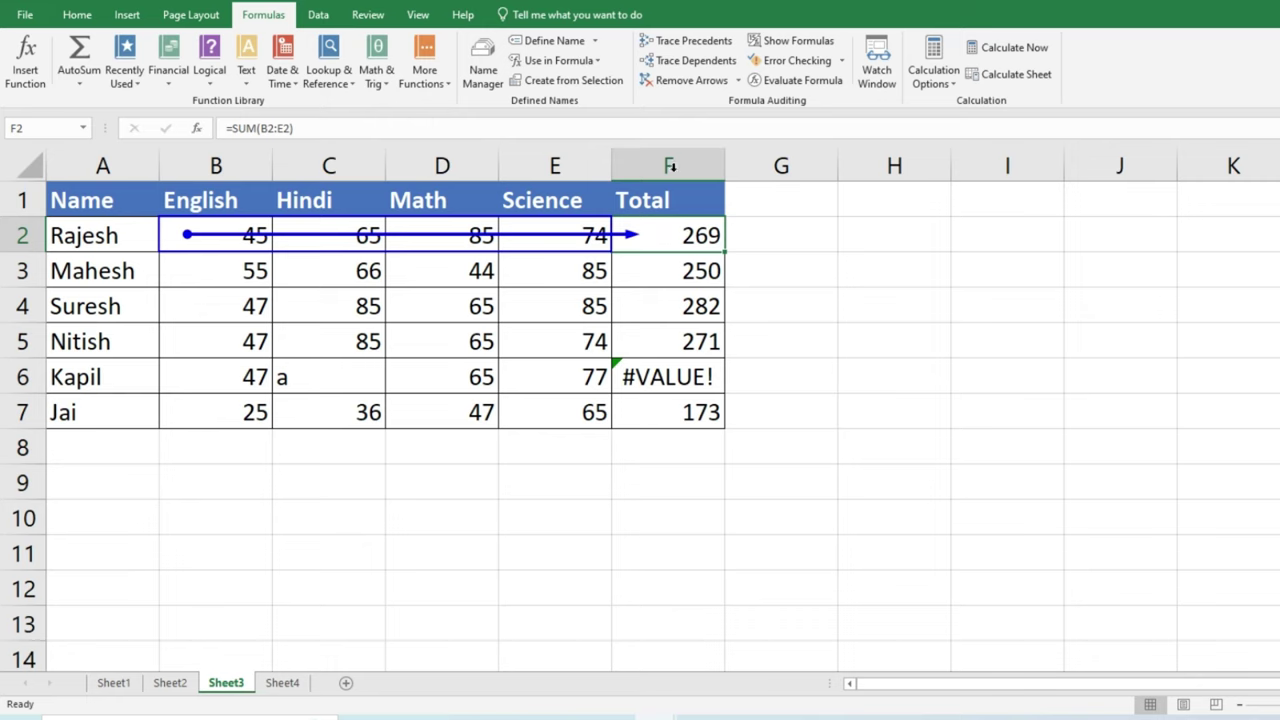
{"action": "left_click", "coordinate": [689, 86]}
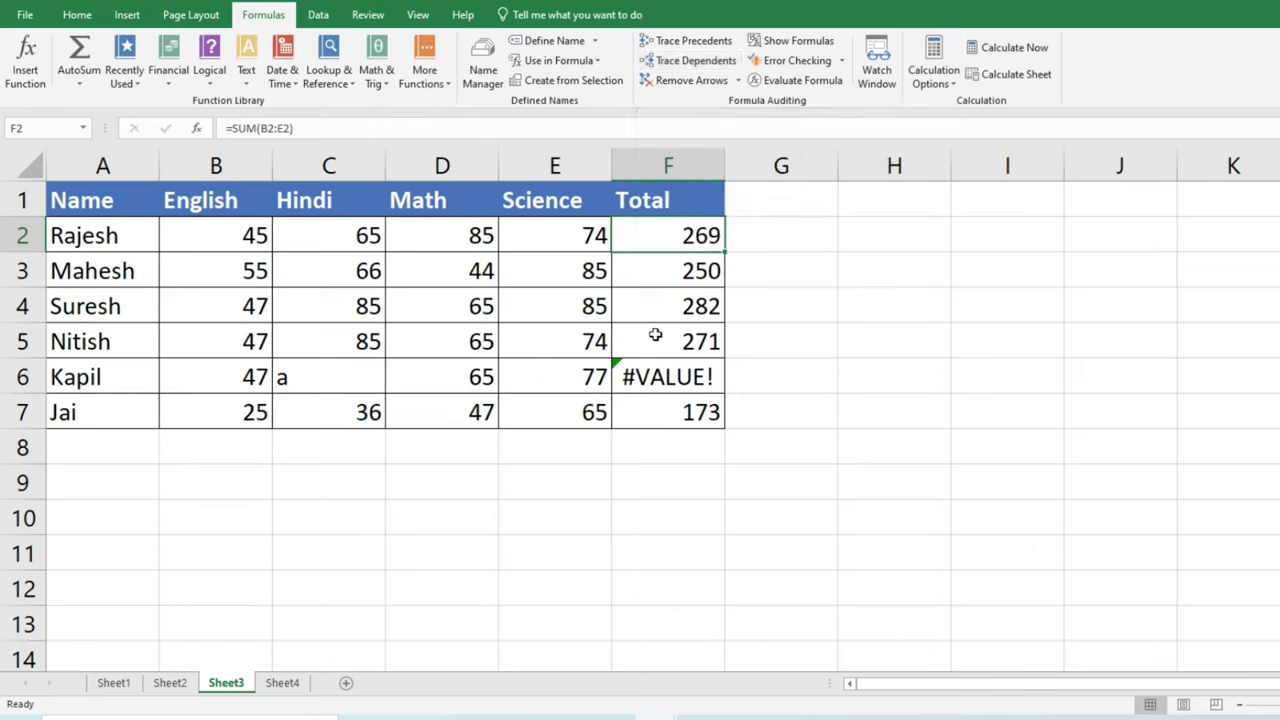
{"action": "left_click", "coordinate": [472, 309]}
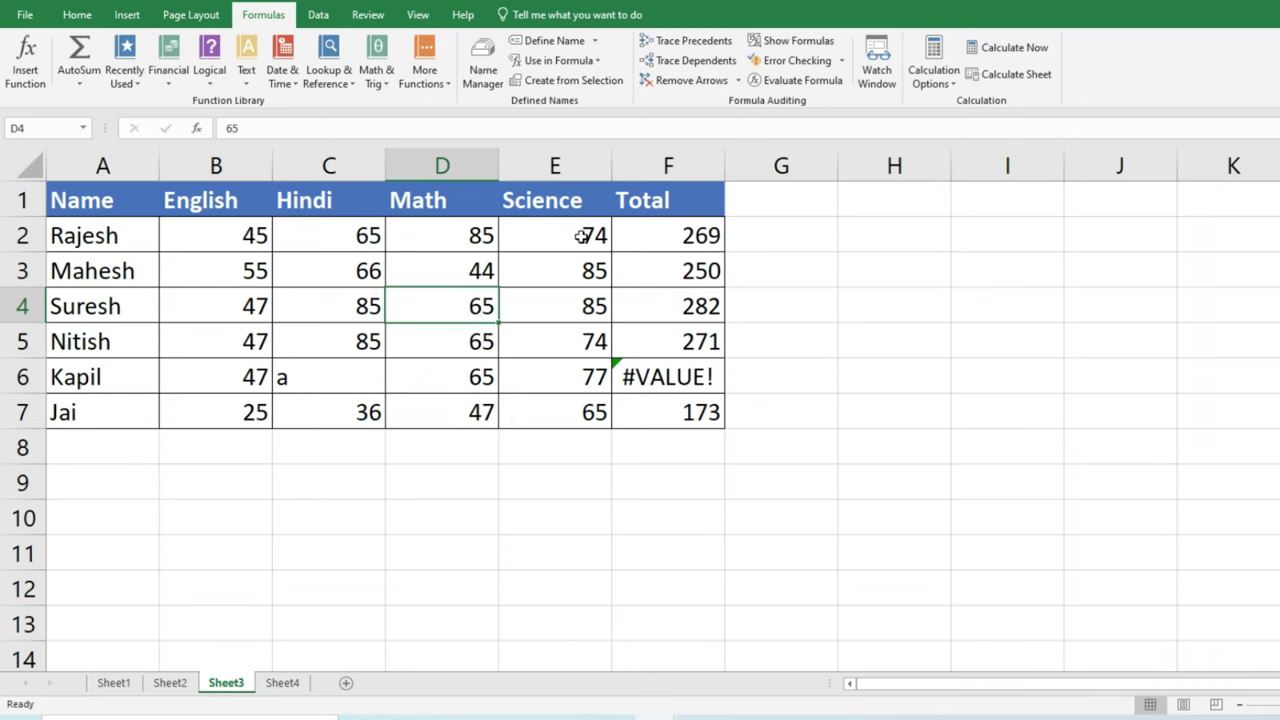
{"action": "left_click", "coordinate": [671, 243]}
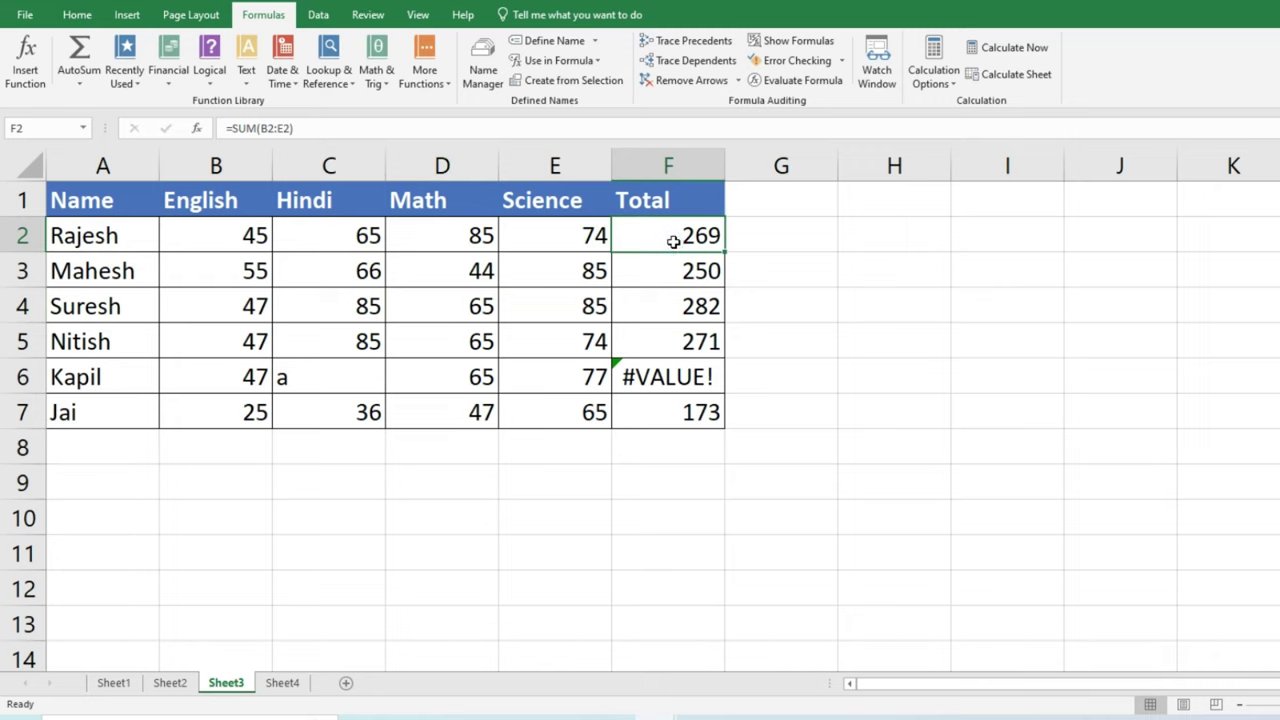
- Trace D4's dependents, then move the 282 total from F4 to J9
{"action": "left_click", "coordinate": [445, 318]}
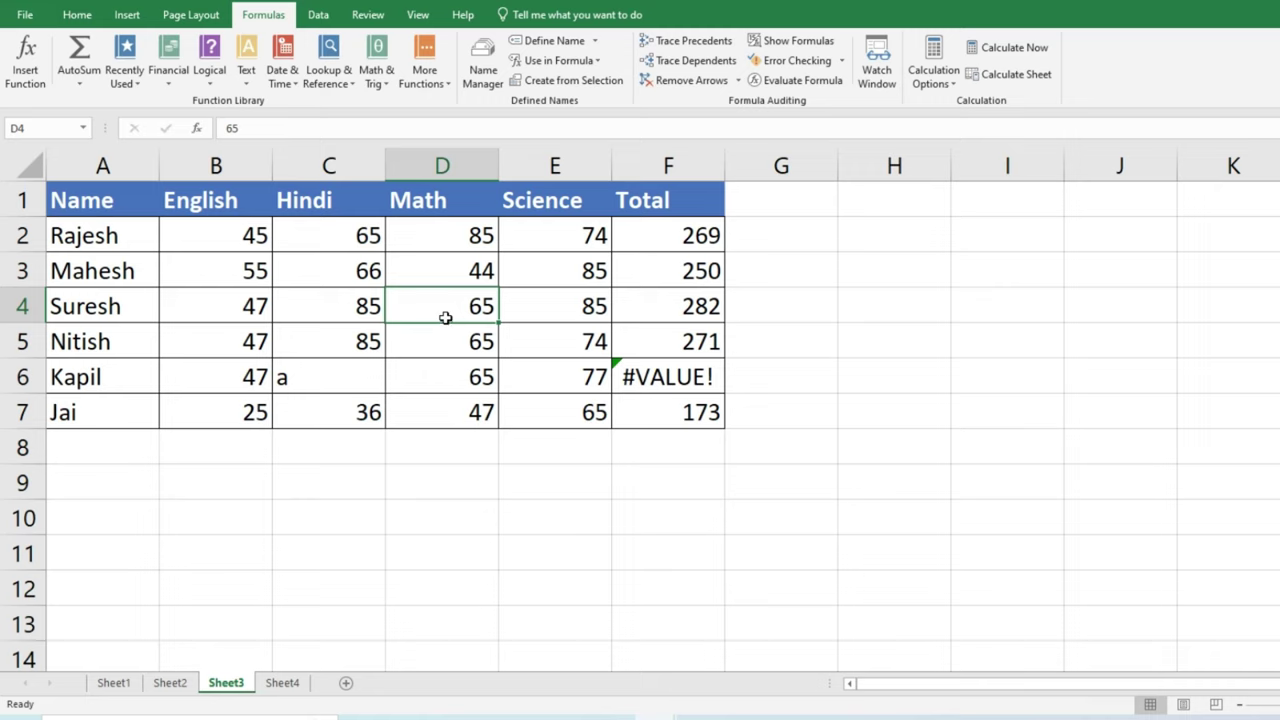
{"action": "left_click", "coordinate": [672, 62]}
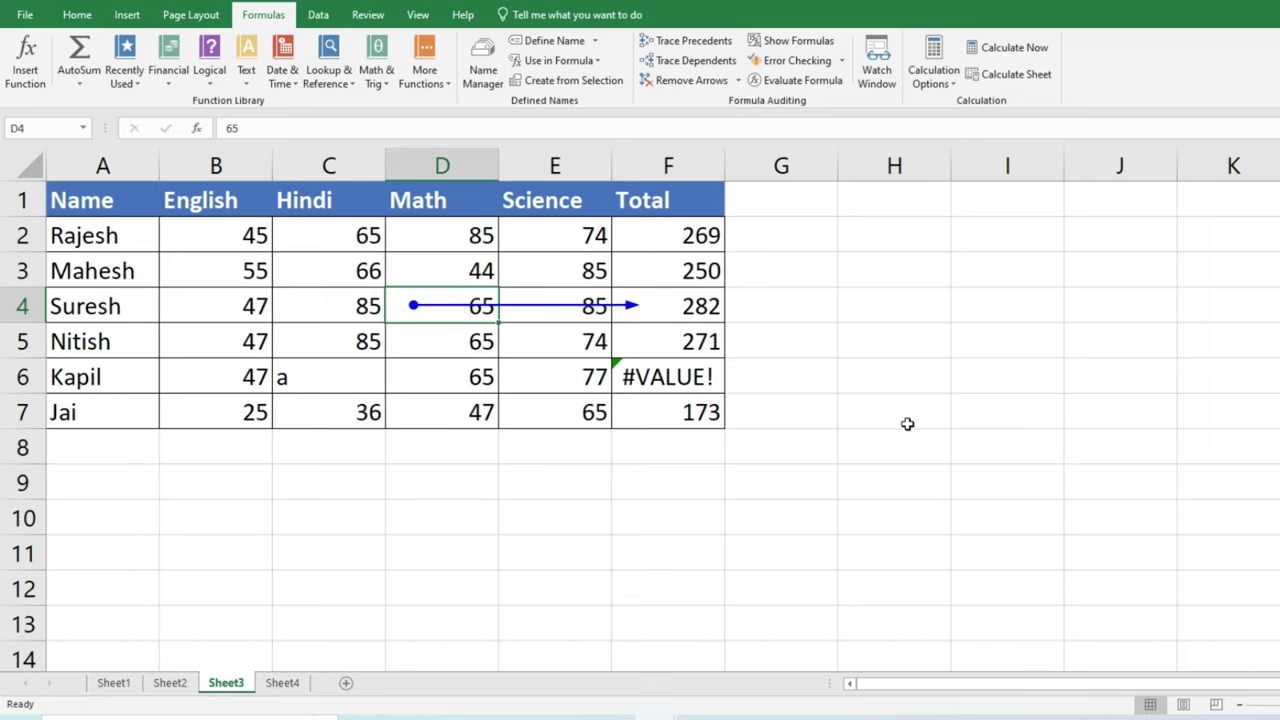
{"action": "left_click", "coordinate": [662, 304]}
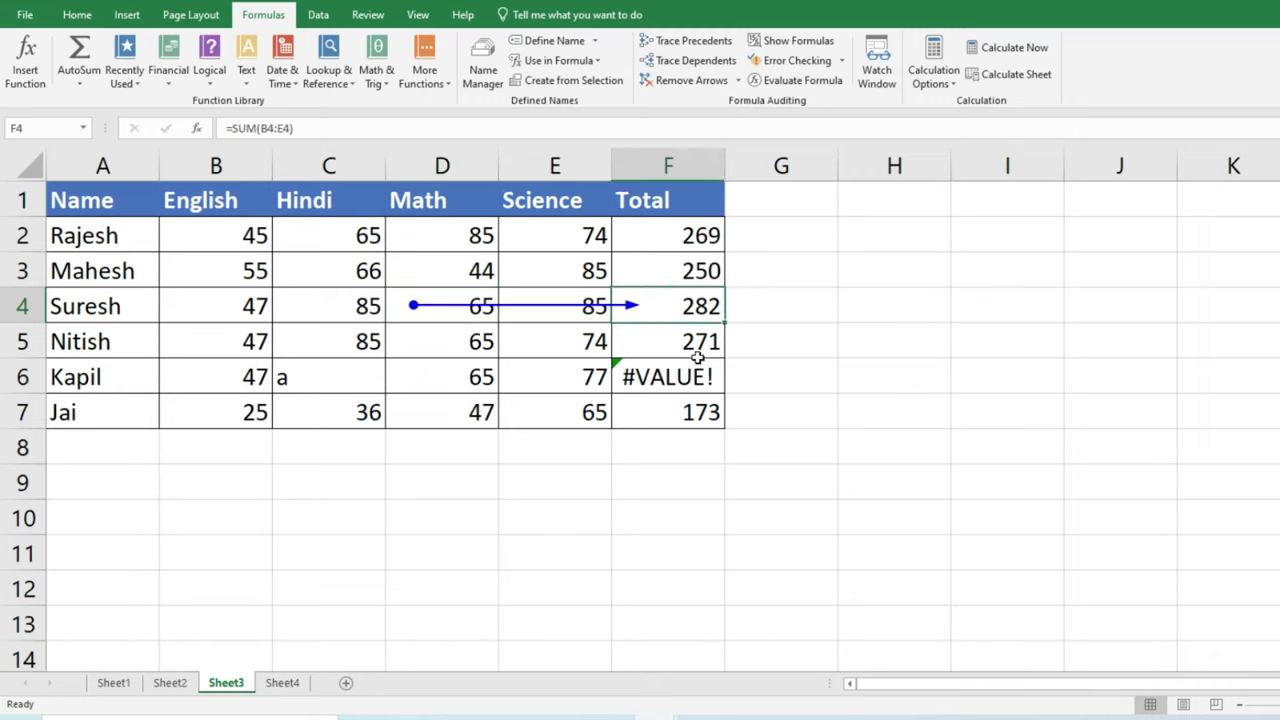
{"action": "left_click_drag", "start_coordinate": [703, 326], "coordinate": [1150, 484]}
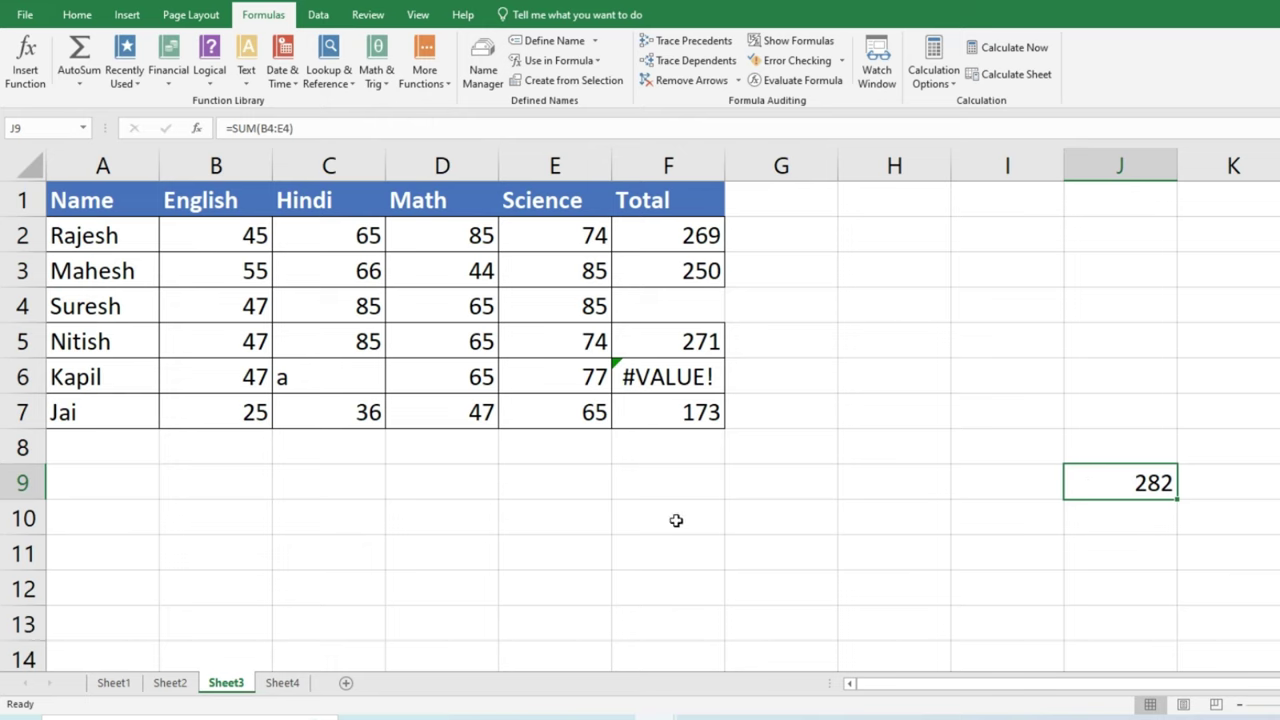
- Trace D4's dependents again to show the link to J9, then remove the arrows
{"action": "left_click", "coordinate": [476, 311]}
{"action": "left_click", "coordinate": [476, 311]}
{"action": "left_click", "coordinate": [690, 60]}
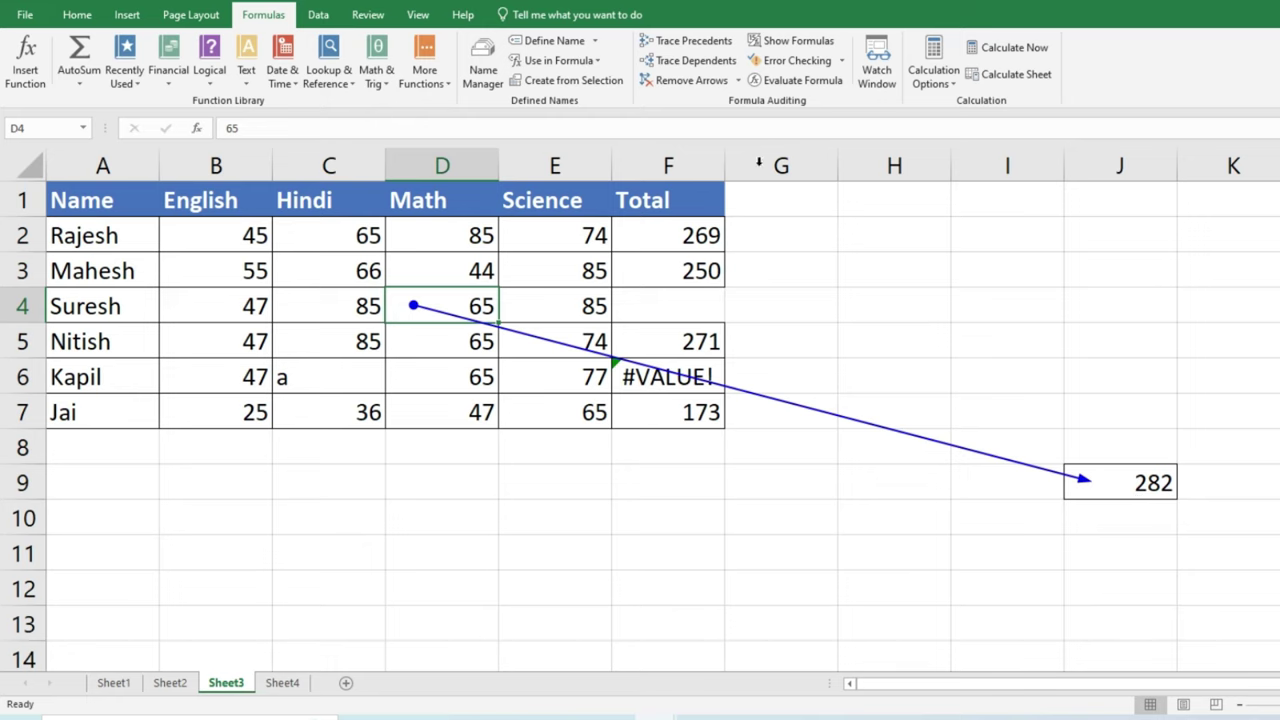
{"action": "left_click", "coordinate": [688, 82]}
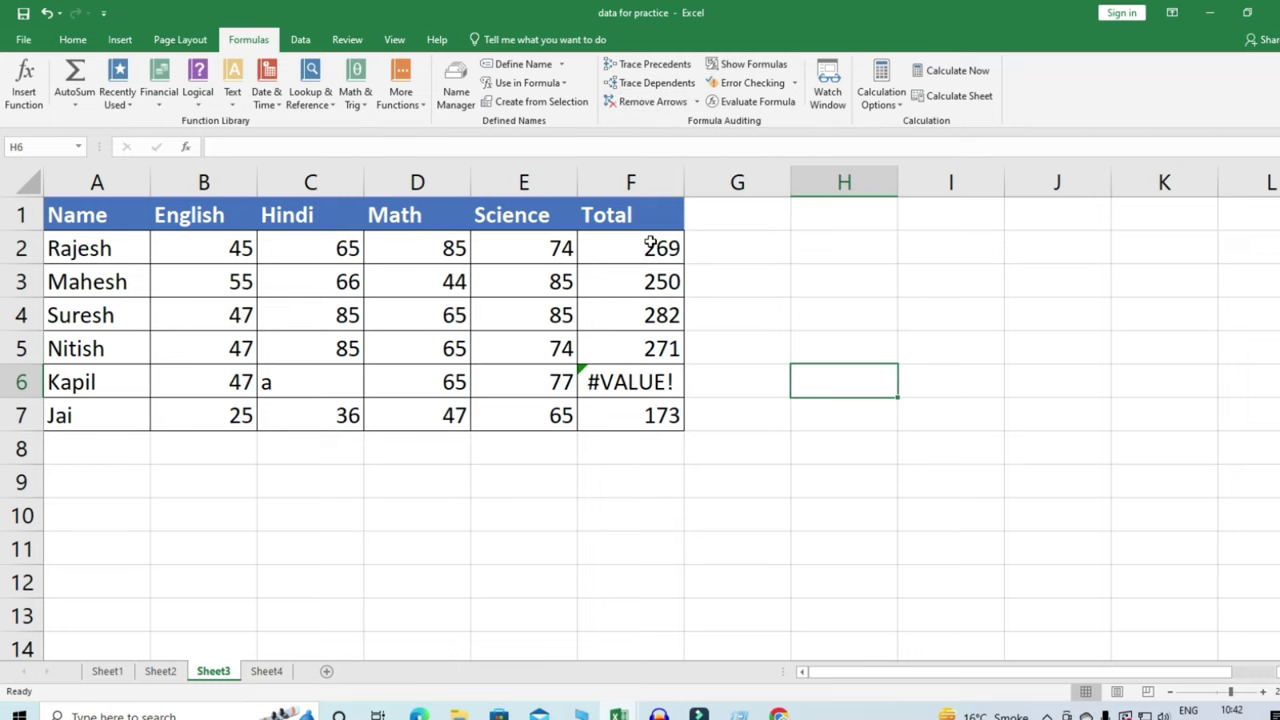
{"action": "left_click", "coordinate": [736, 66]}
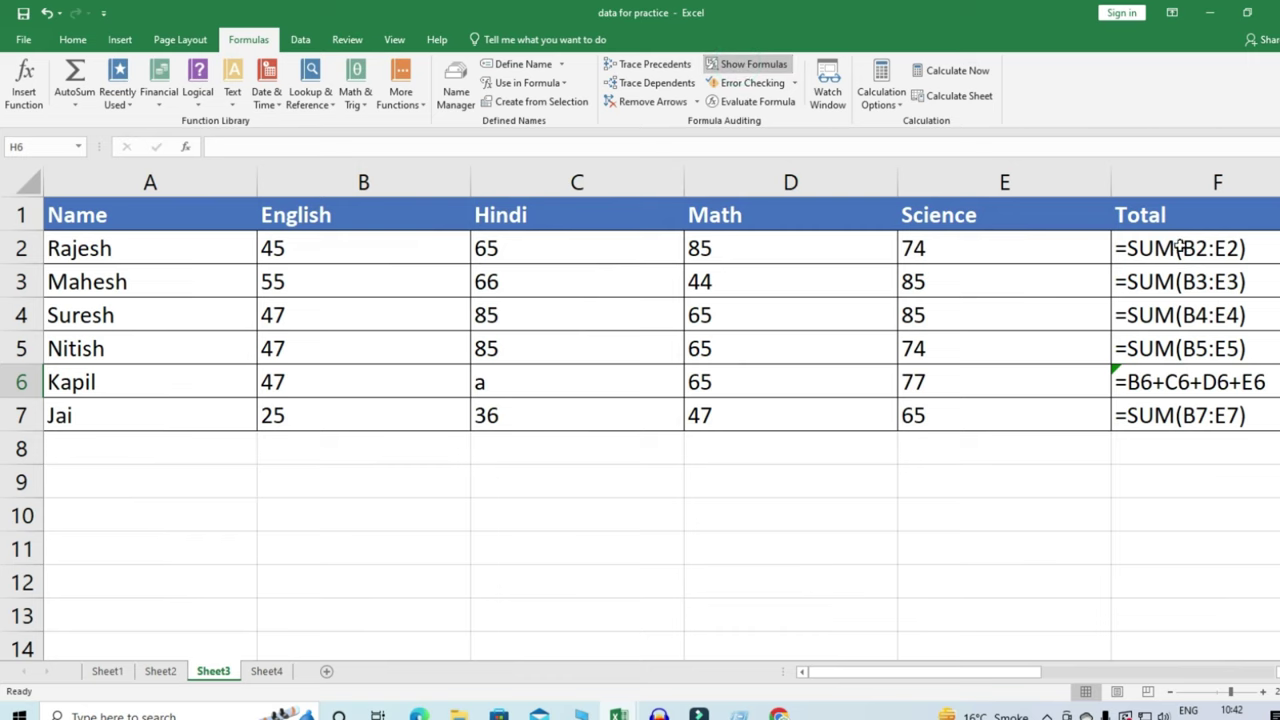
{"action": "left_click_drag", "start_coordinate": [1180, 248], "coordinate": [1187, 425]}
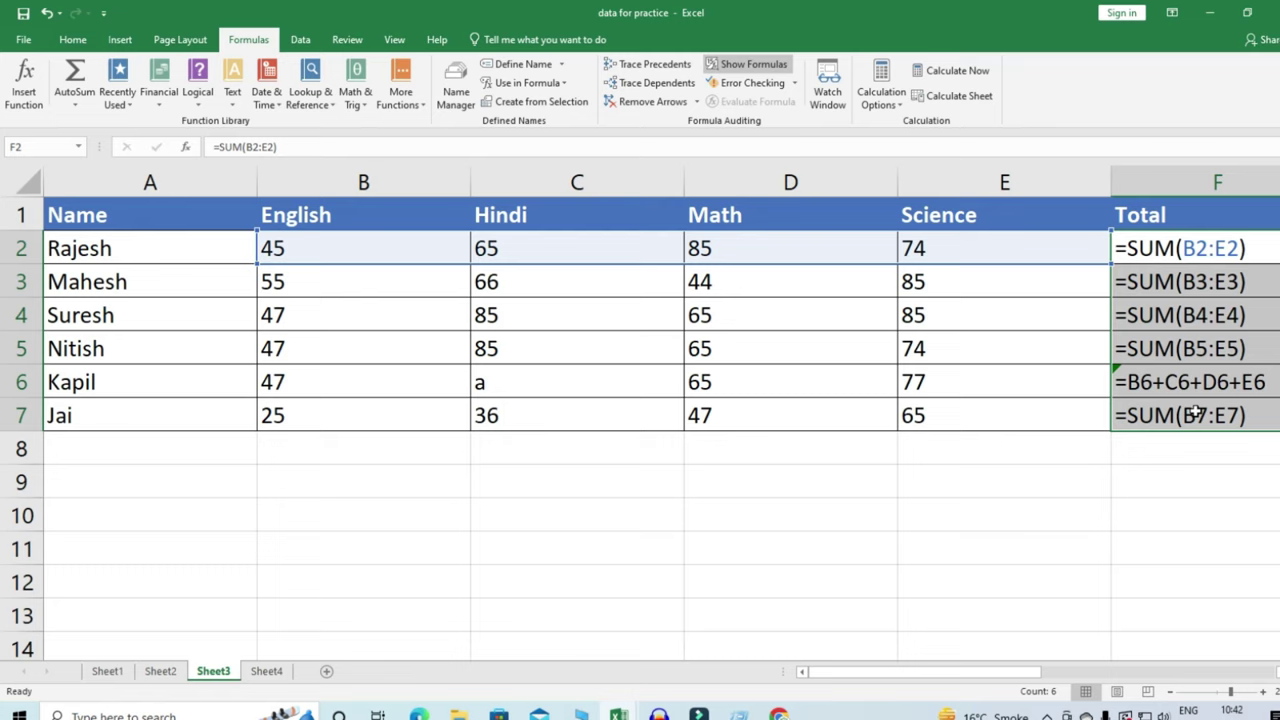
{"action": "key", "text": "ctrl+grave"}
{"action": "left_click", "coordinate": [632, 380]}
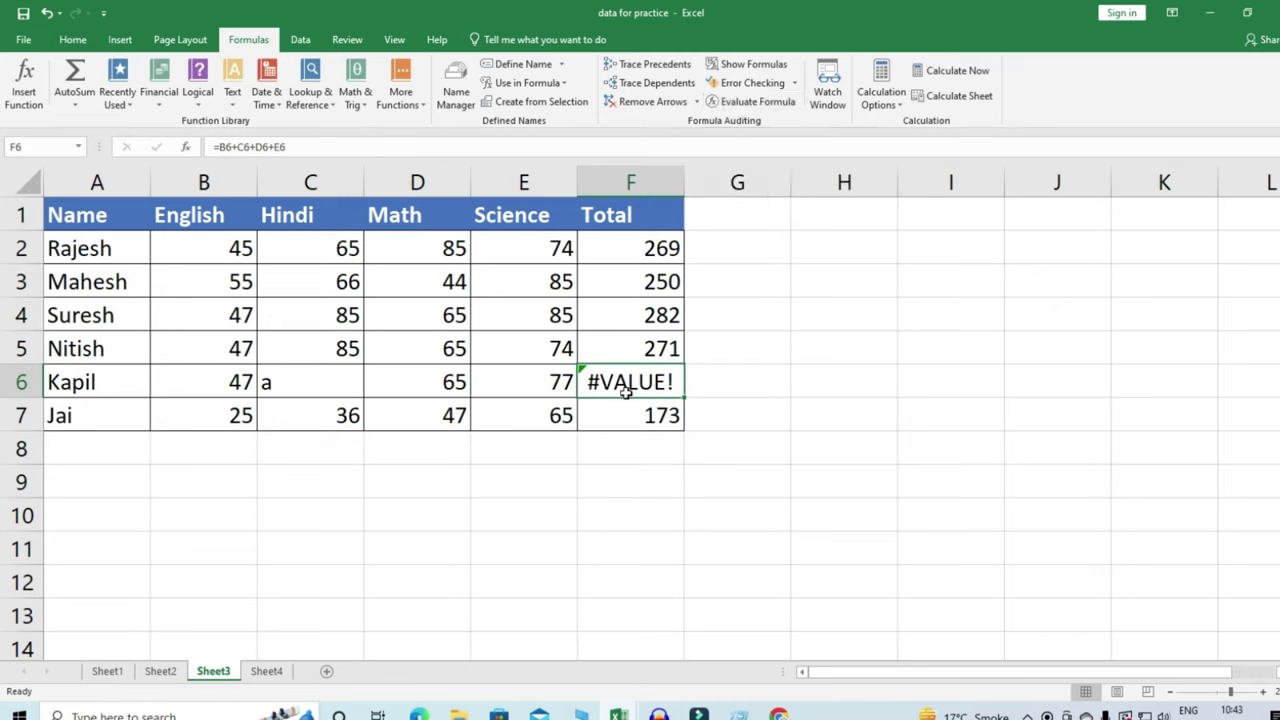
{"action": "left_click", "coordinate": [745, 103]}
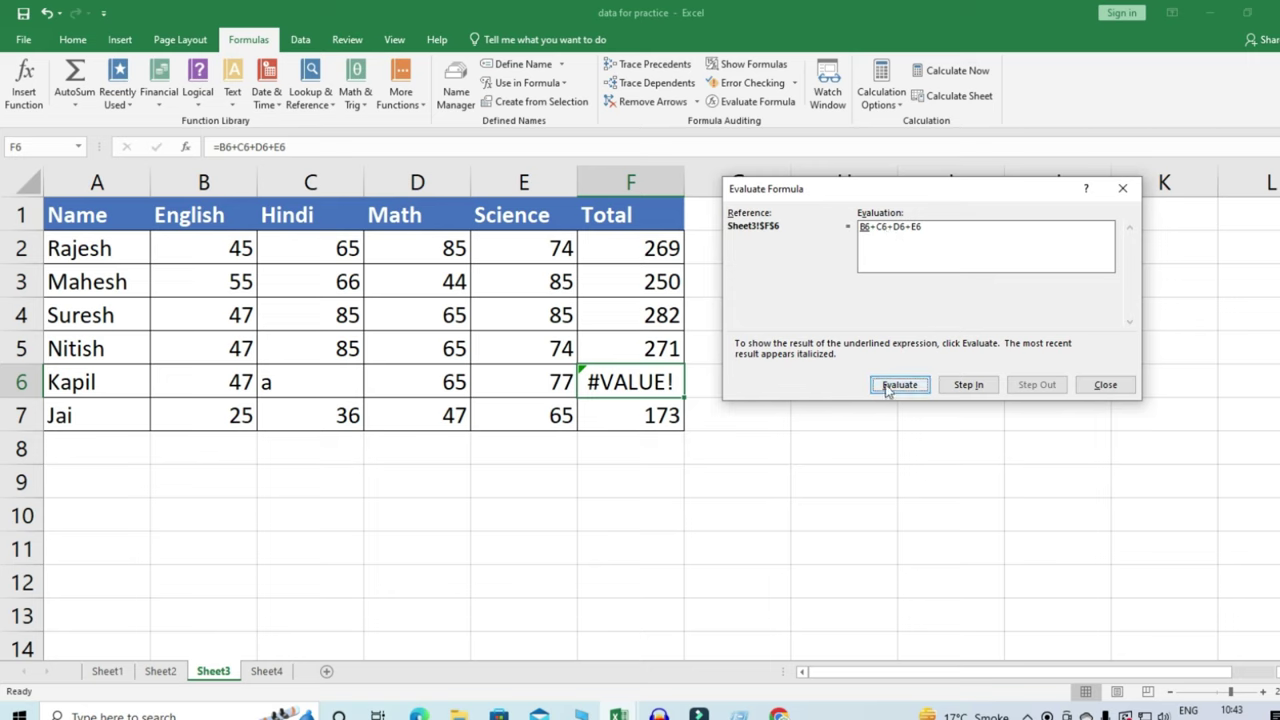
{"action": "left_click", "coordinate": [925, 388]}
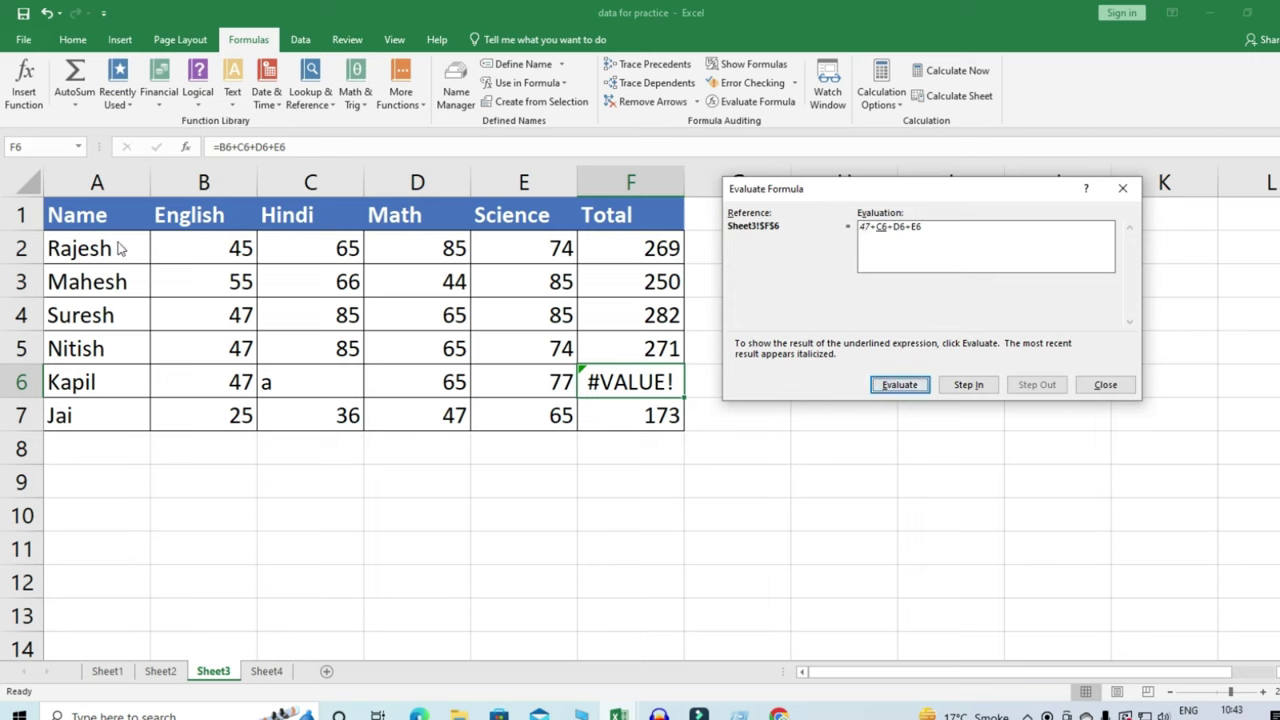
{"action": "left_click", "coordinate": [912, 390]}
{"action": "left_click", "coordinate": [910, 386]}
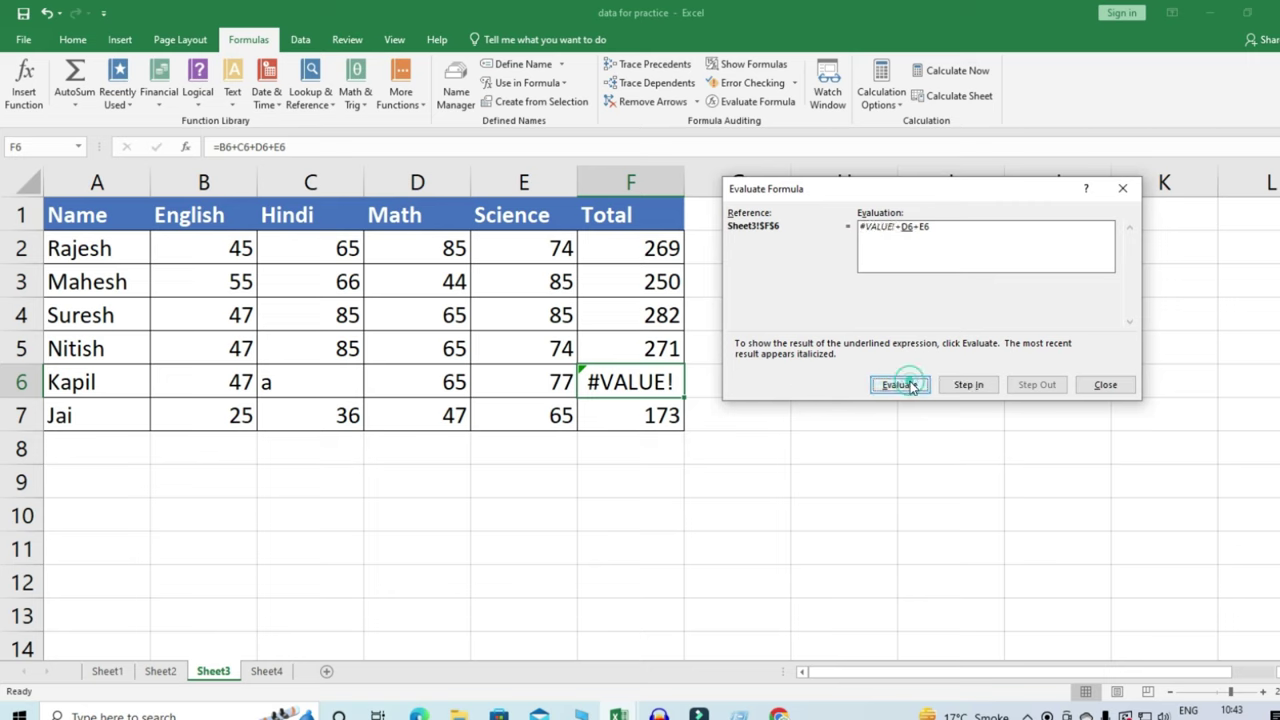
{"action": "left_click", "coordinate": [900, 385]}
{"action": "left_click", "coordinate": [900, 385]}
{"action": "left_click", "coordinate": [917, 386]}
{"action": "left_click", "coordinate": [917, 386]}
{"action": "left_click", "coordinate": [1122, 188]}
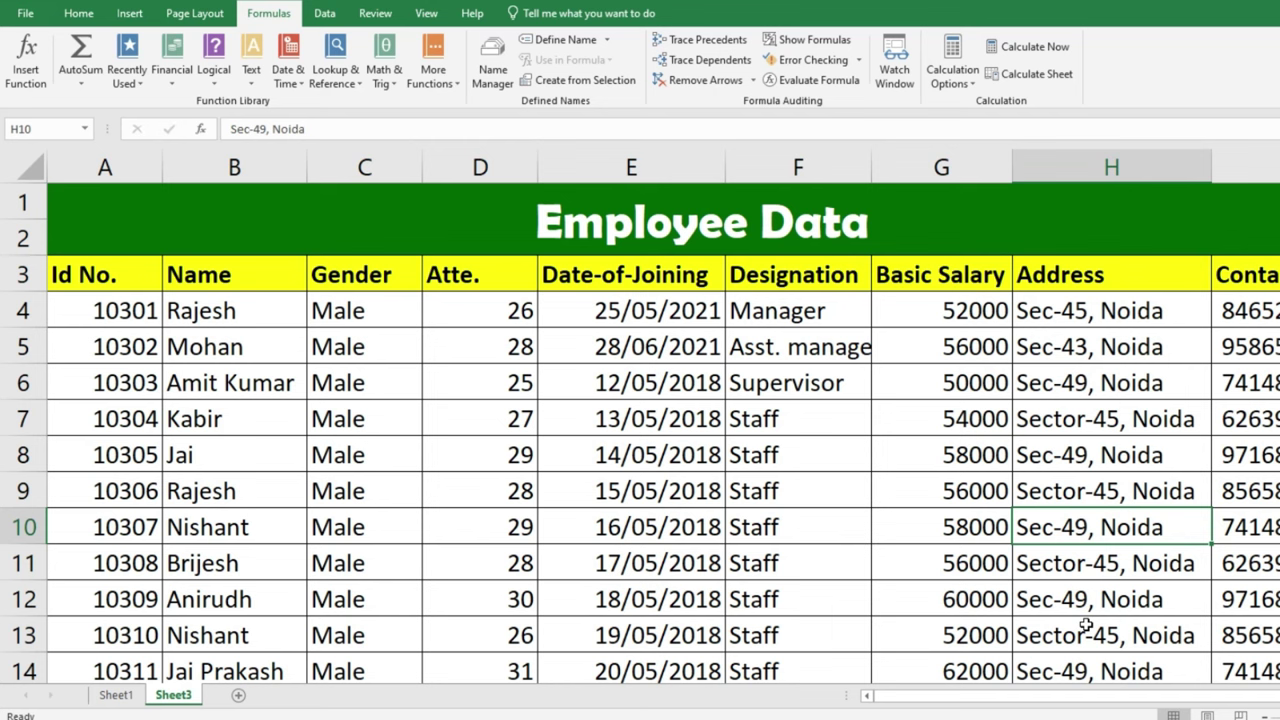
{"action": "key", "text": "ctrl+z"}
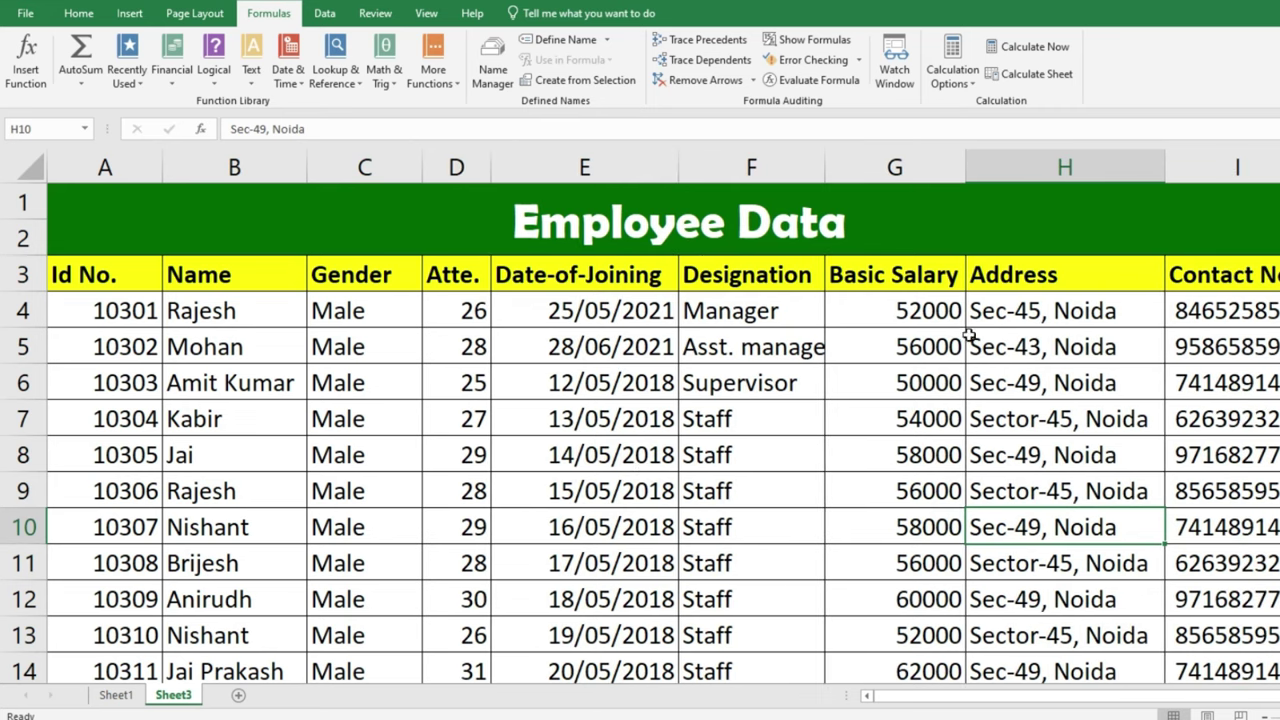
{"action": "left_click_drag", "start_coordinate": [822, 157], "coordinate": [848, 157]}
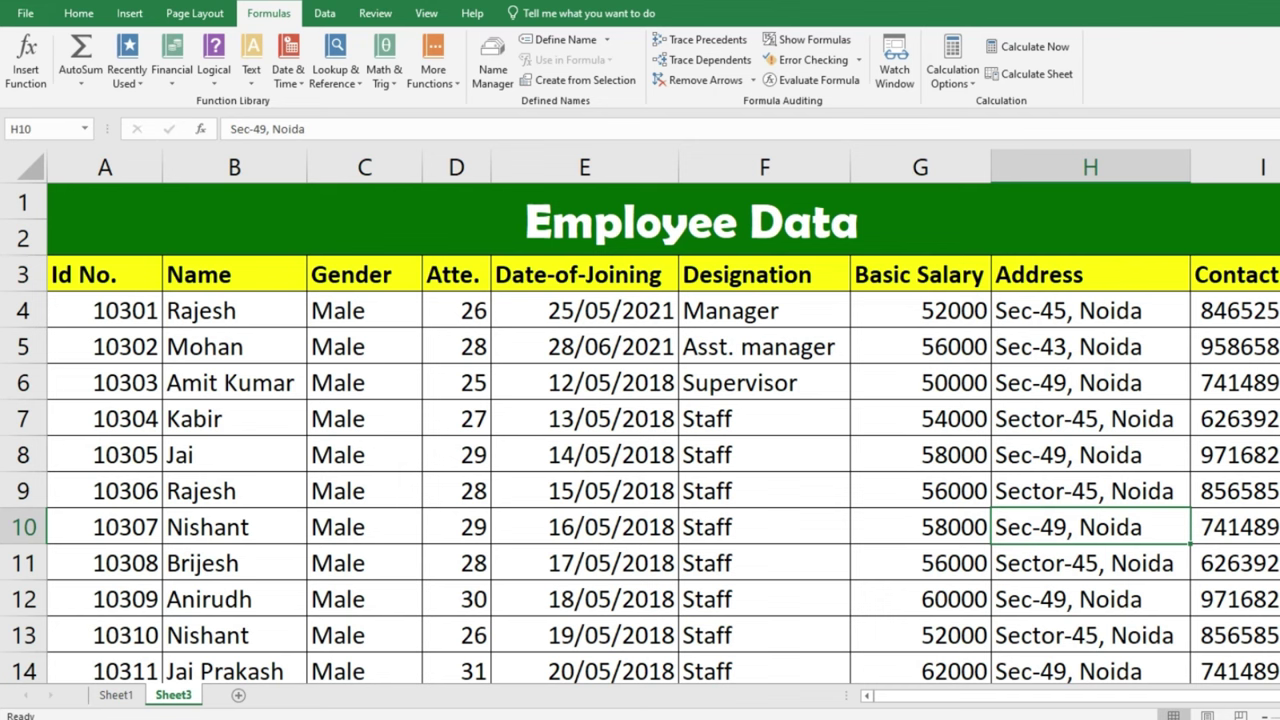
{"action": "scroll", "coordinate": [583, 541], "scroll_direction": "down", "scroll_amount": 3}
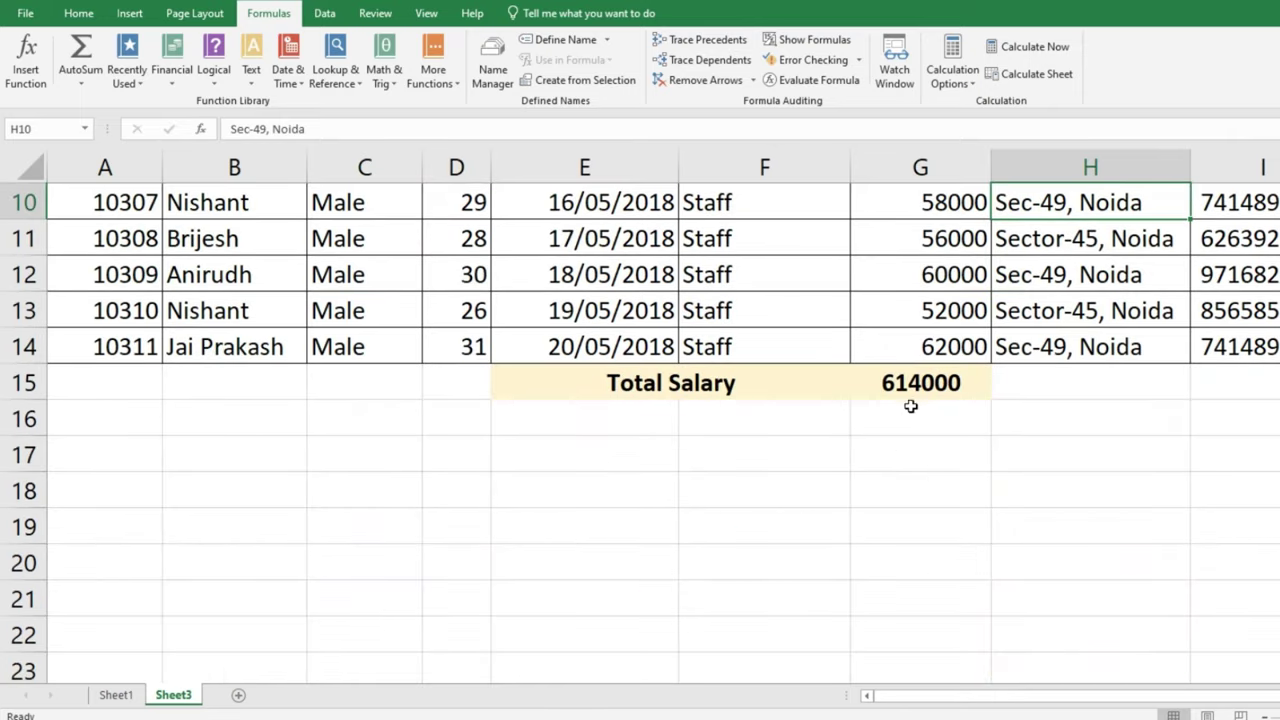
{"action": "scroll", "coordinate": [898, 485], "scroll_direction": "up", "scroll_amount": 3}
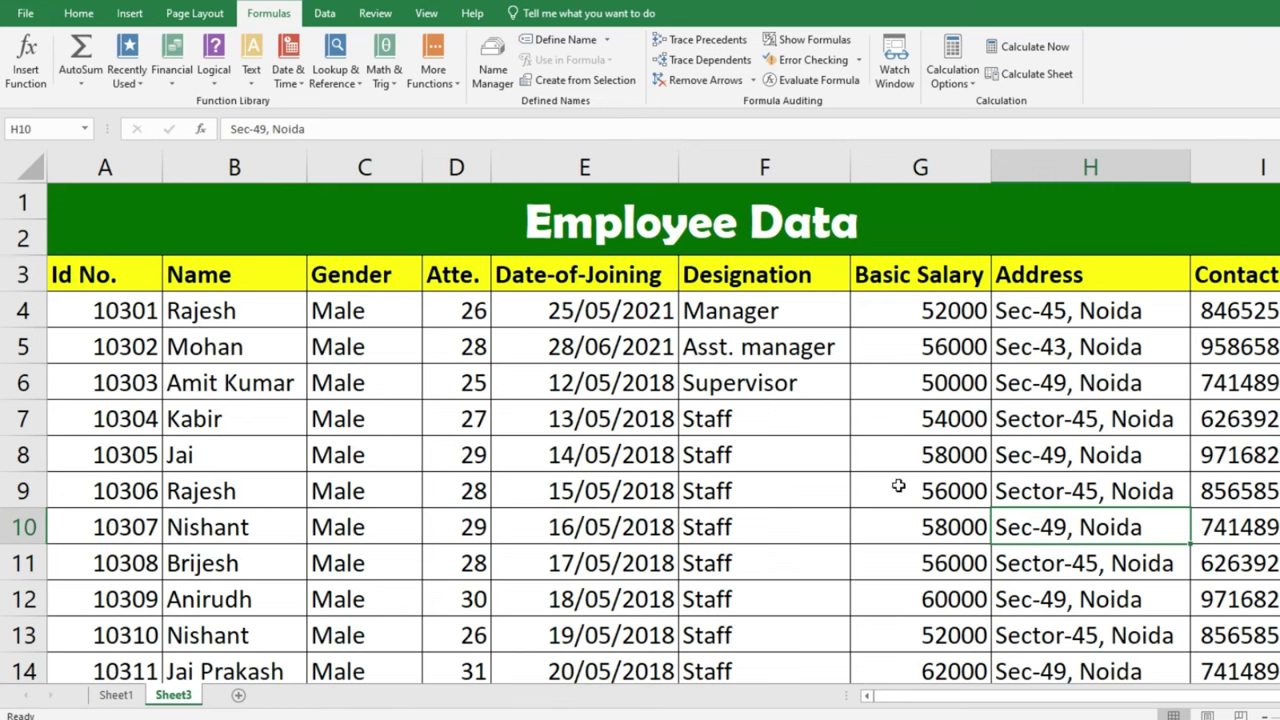
{"action": "left_click", "coordinate": [442, 314]}
{"action": "type", "text": "2"}
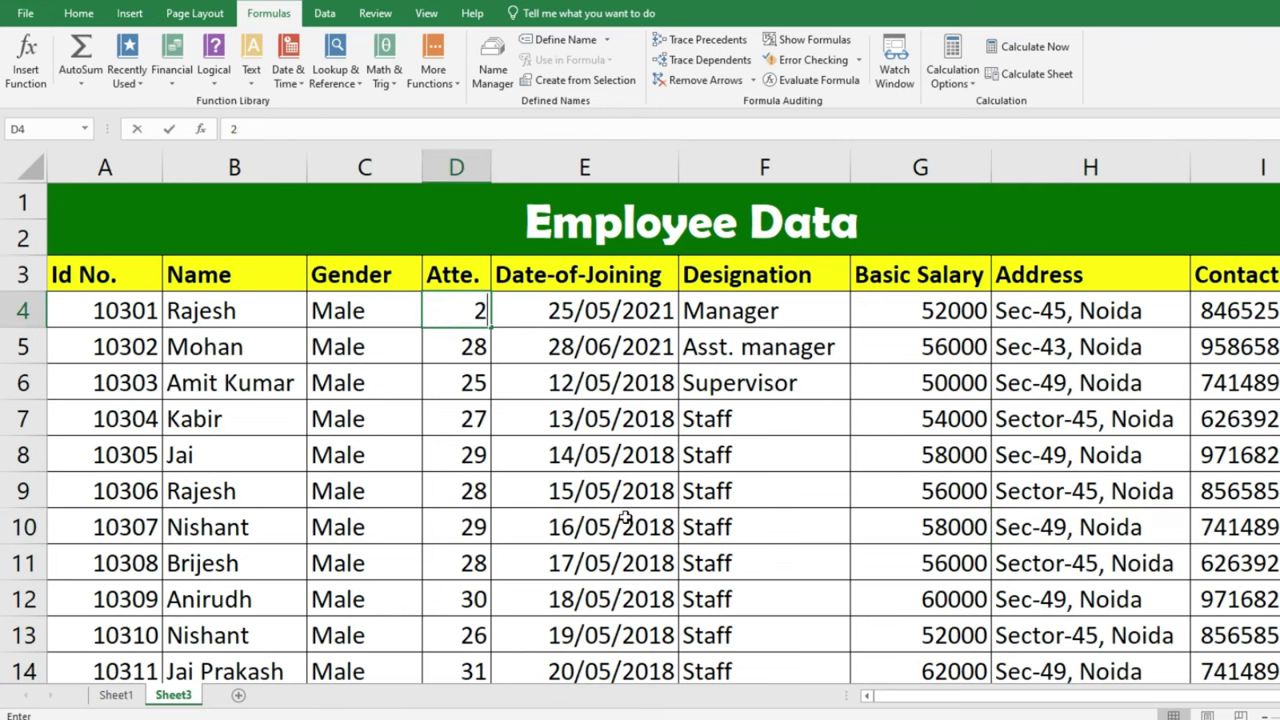
{"action": "type", "text": "4"}
{"action": "key", "text": "Return"}
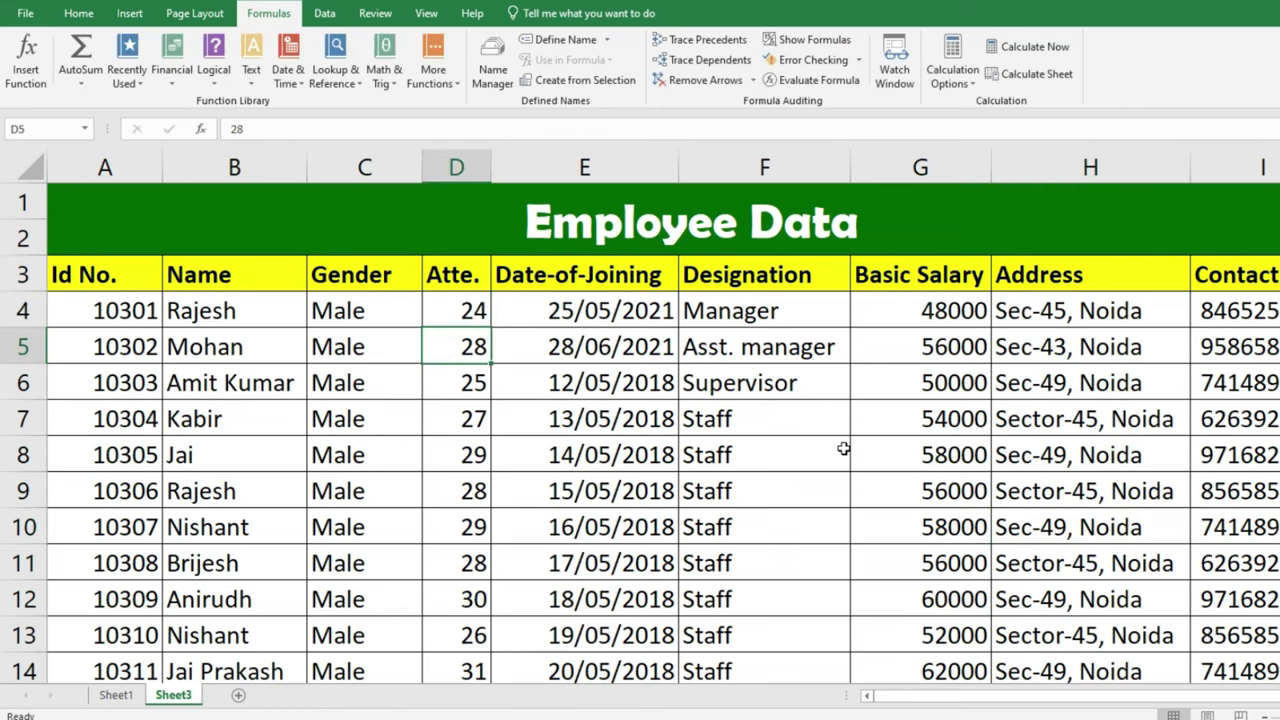
{"action": "scroll", "coordinate": [895, 428], "scroll_direction": "down", "scroll_amount": 1}
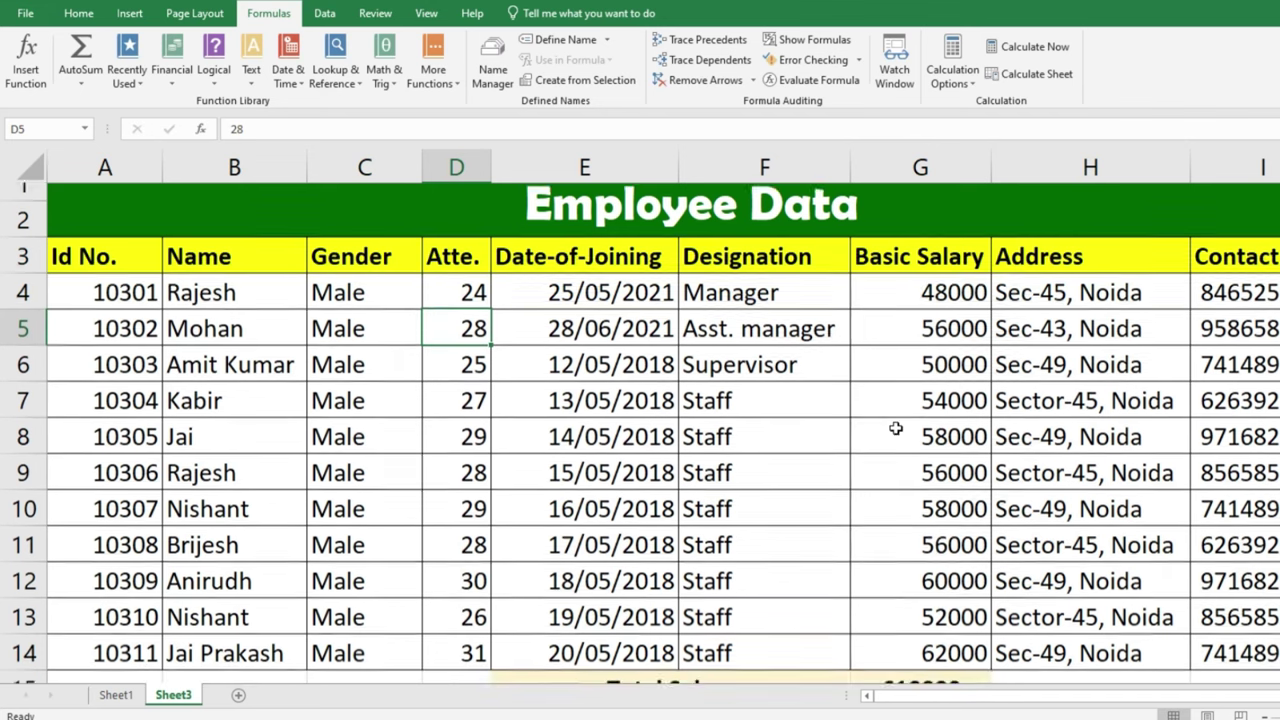
{"action": "scroll", "coordinate": [895, 428], "scroll_direction": "down", "scroll_amount": 2}
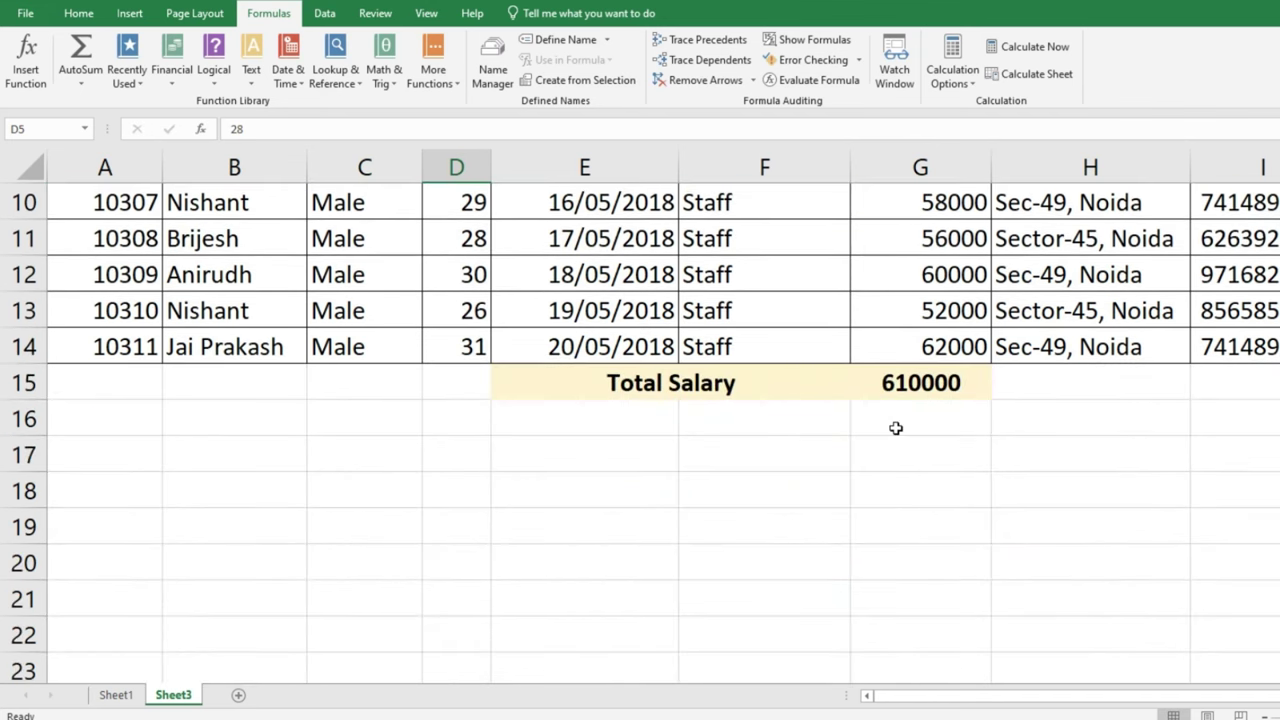
{"action": "scroll", "coordinate": [895, 428], "scroll_direction": "up", "scroll_amount": 3}
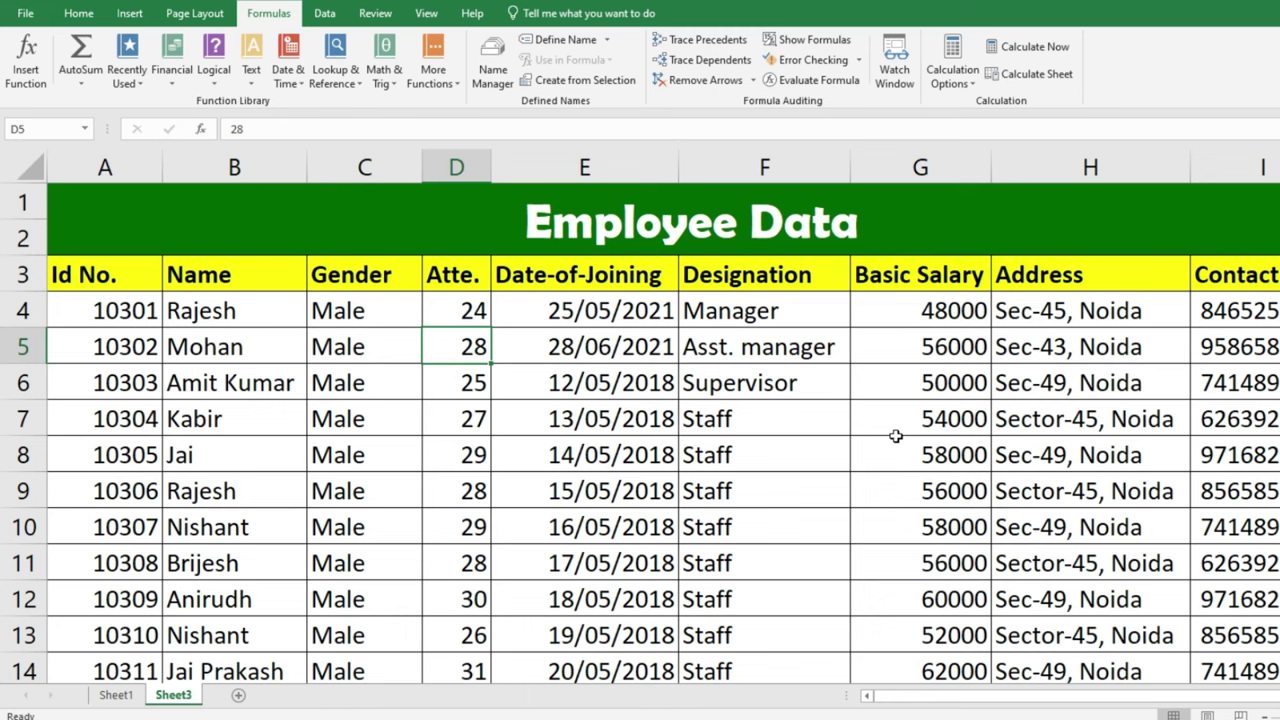
- Add a watch on the Total Salary cell G15 in the Watch Window
{"action": "left_click", "coordinate": [895, 62]}
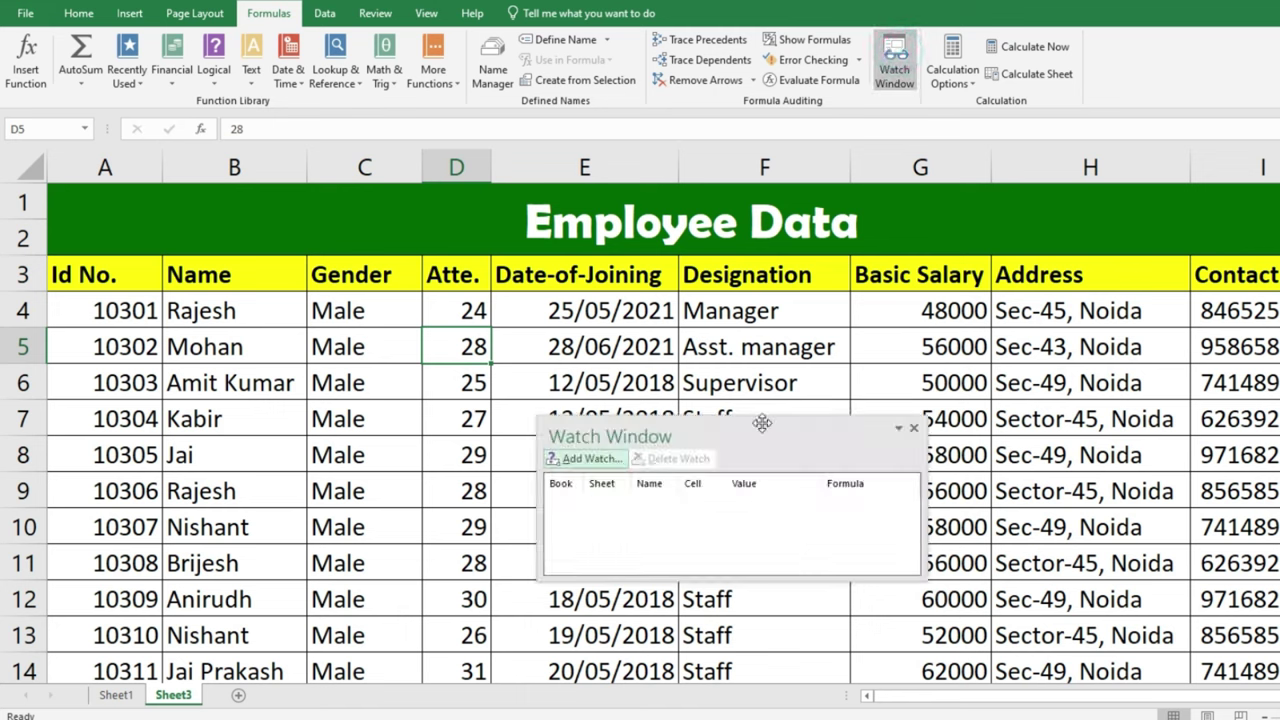
{"action": "left_click_drag", "start_coordinate": [762, 423], "coordinate": [1094, 188]}
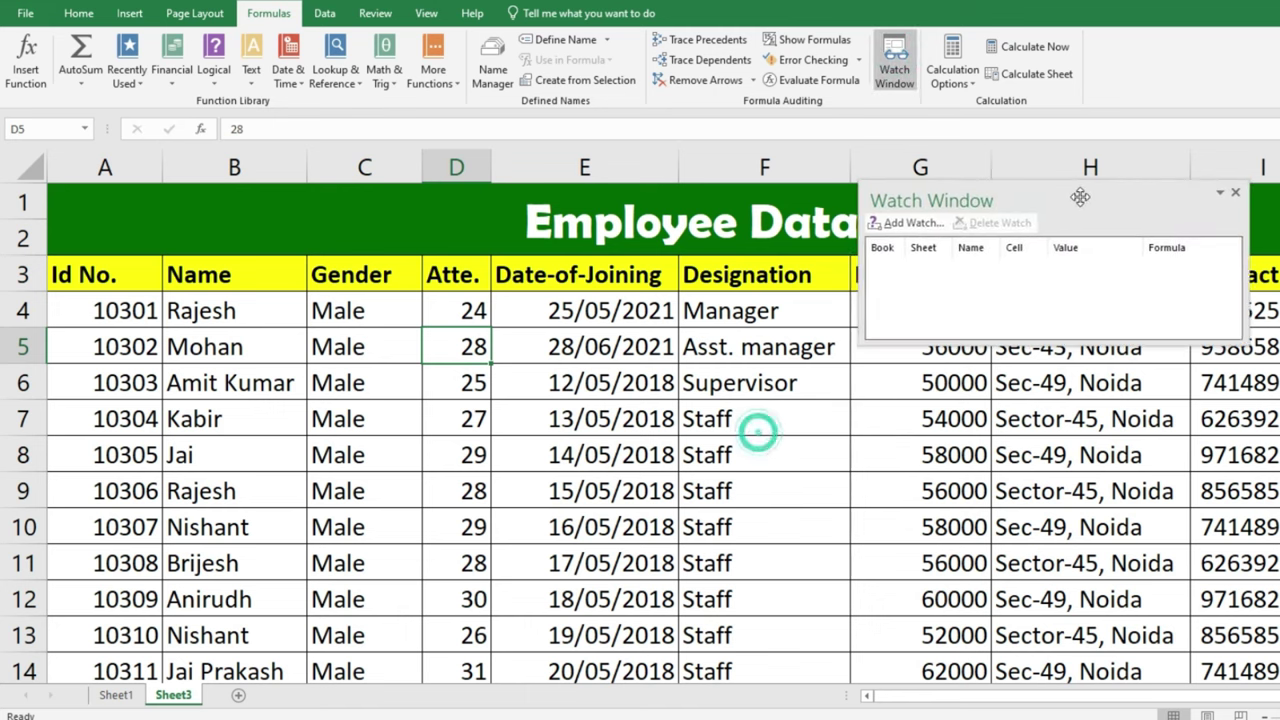
{"action": "left_click", "coordinate": [922, 229]}
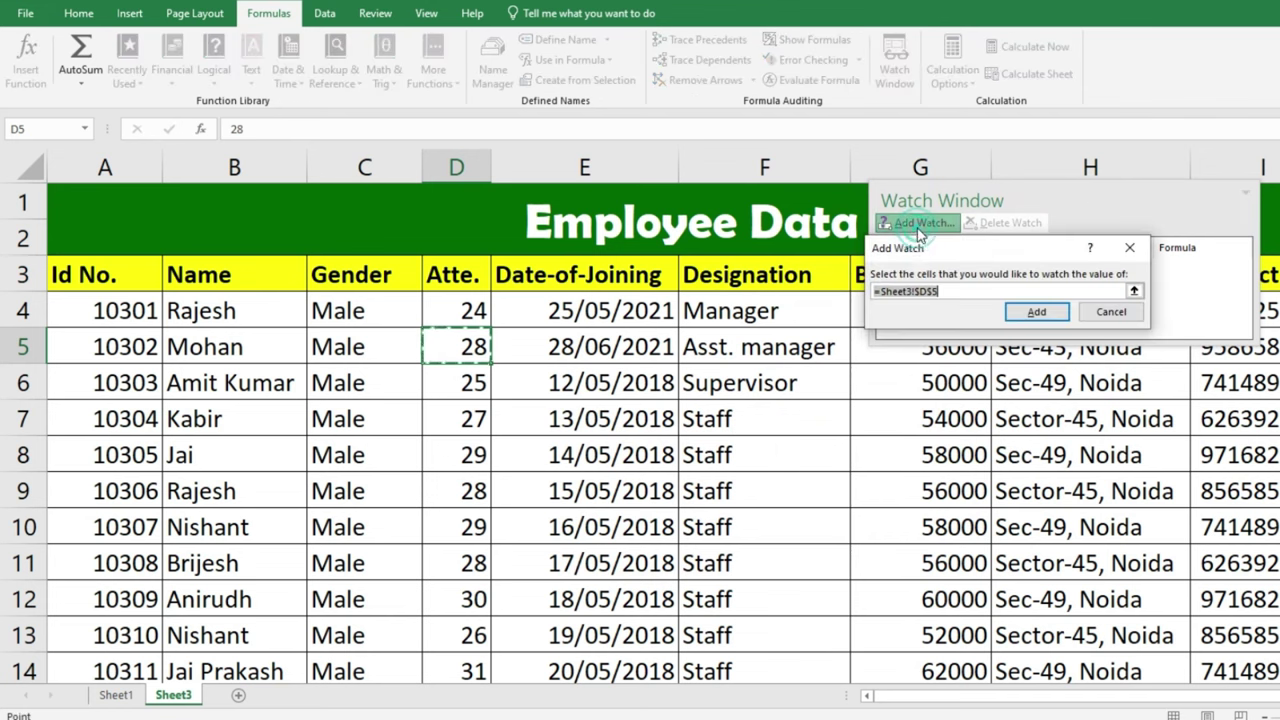
{"action": "scroll", "coordinate": [655, 555], "scroll_direction": "down", "scroll_amount": 3}
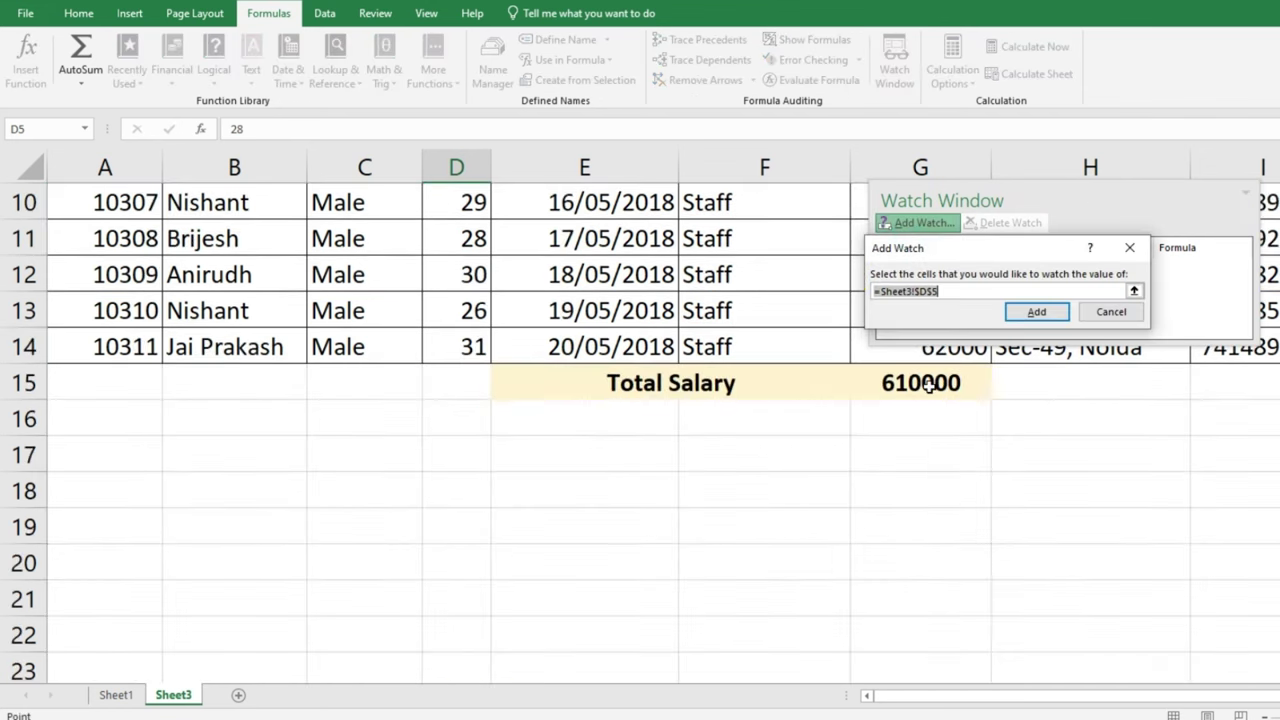
{"action": "left_click", "coordinate": [928, 386]}
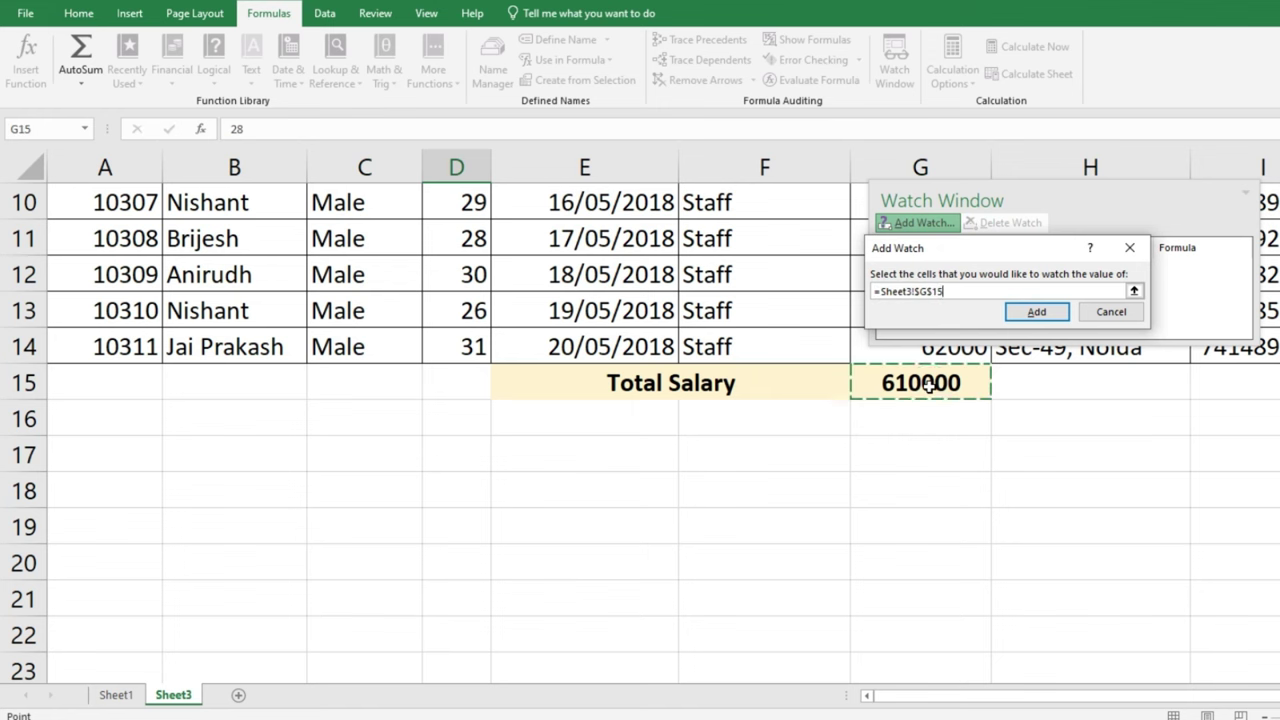
{"action": "left_click", "coordinate": [1037, 312]}
{"action": "scroll", "coordinate": [763, 570], "scroll_direction": "up", "scroll_amount": 3}
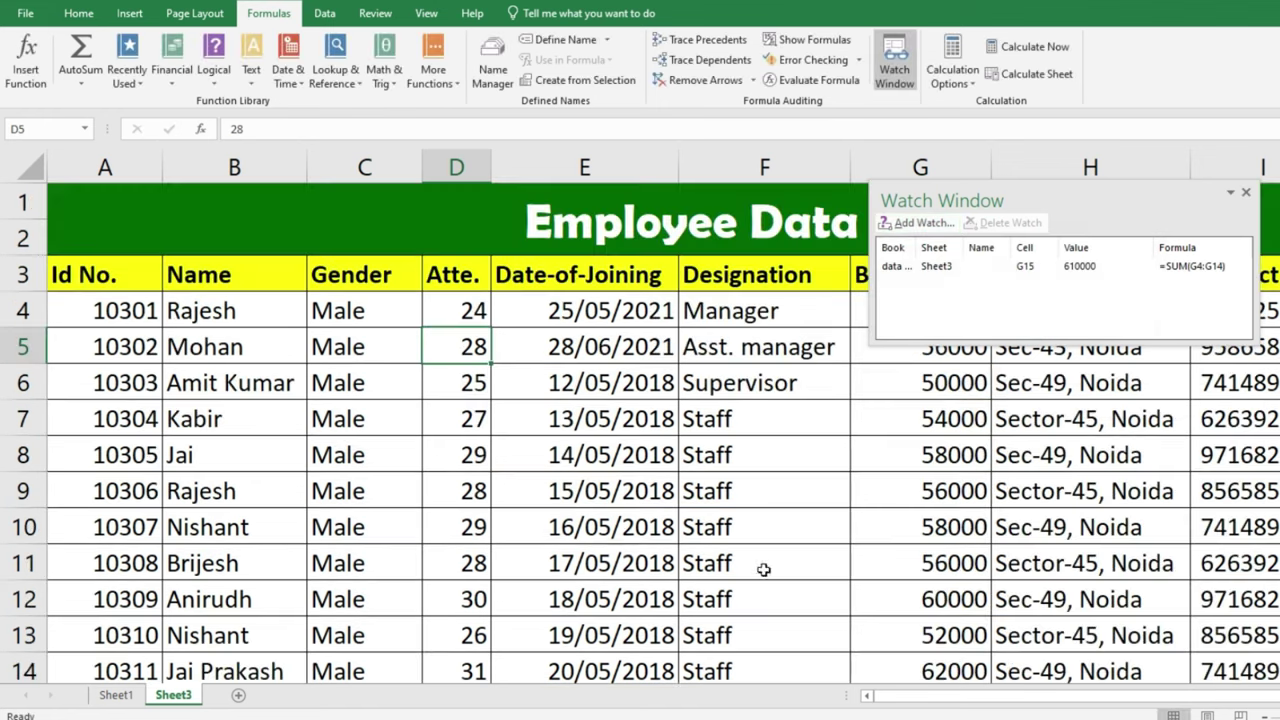
{"action": "left_click_drag", "start_coordinate": [1067, 199], "coordinate": [1161, 145]}
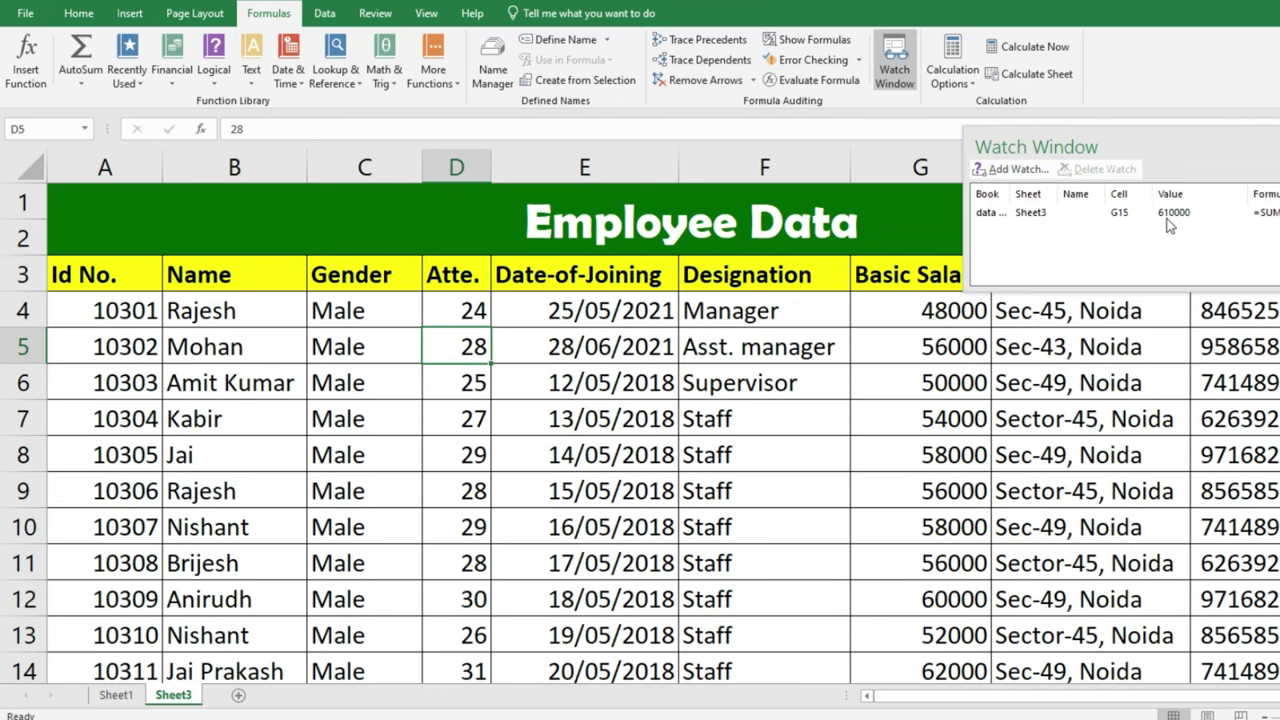
- Set the attendance in D6 and D4 to 29
{"action": "left_click", "coordinate": [474, 383]}
{"action": "type", "text": "29"}
{"action": "key", "text": "Return"}
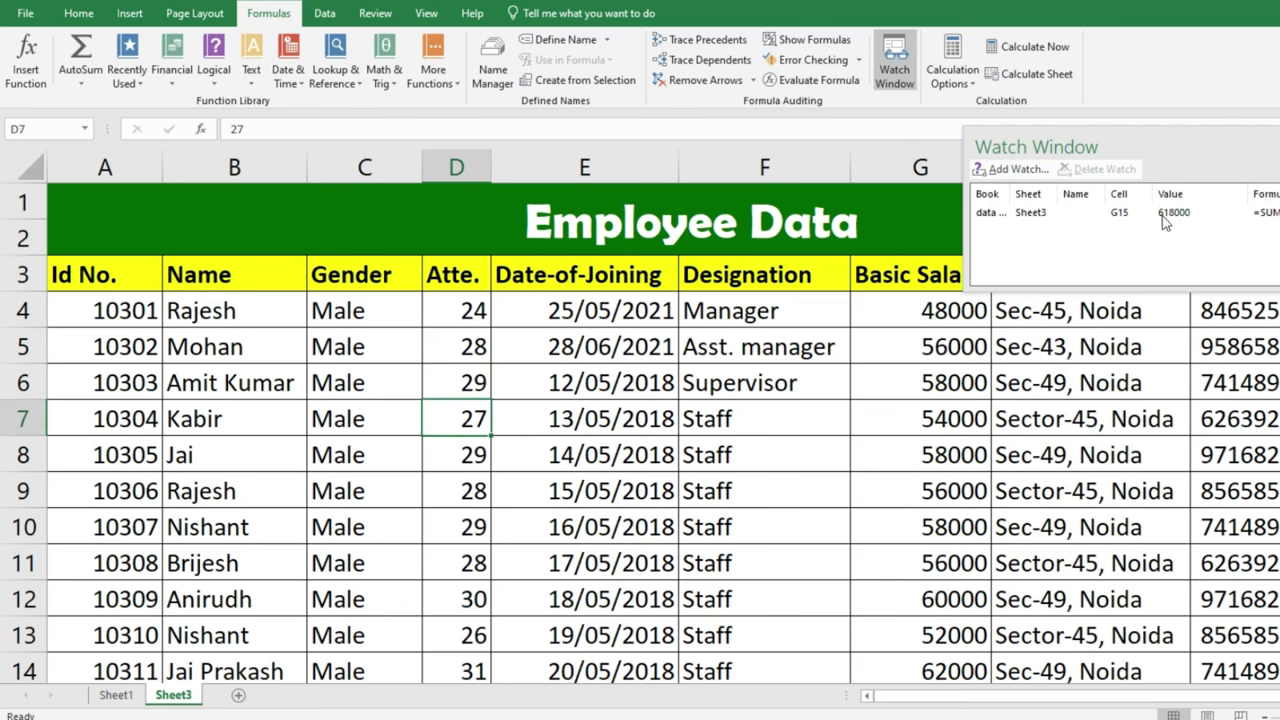
{"action": "left_click", "coordinate": [462, 310]}
{"action": "type", "text": "29"}
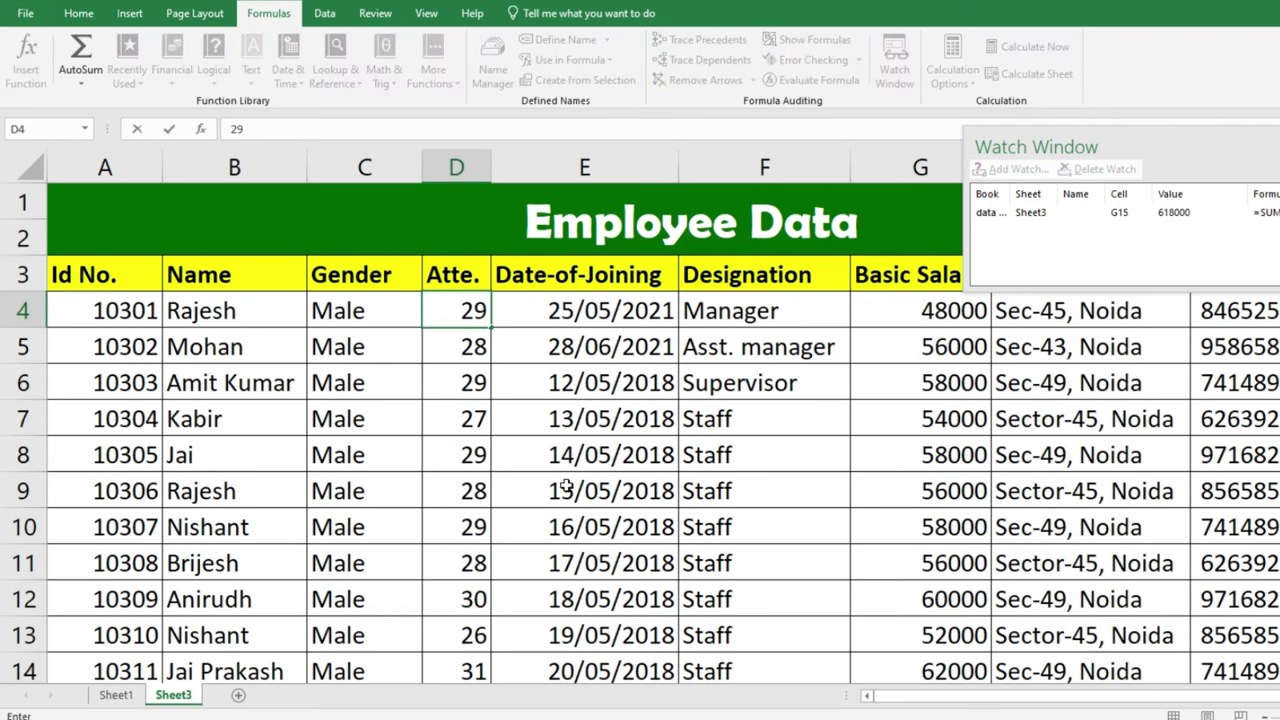
{"action": "key", "text": "Return"}
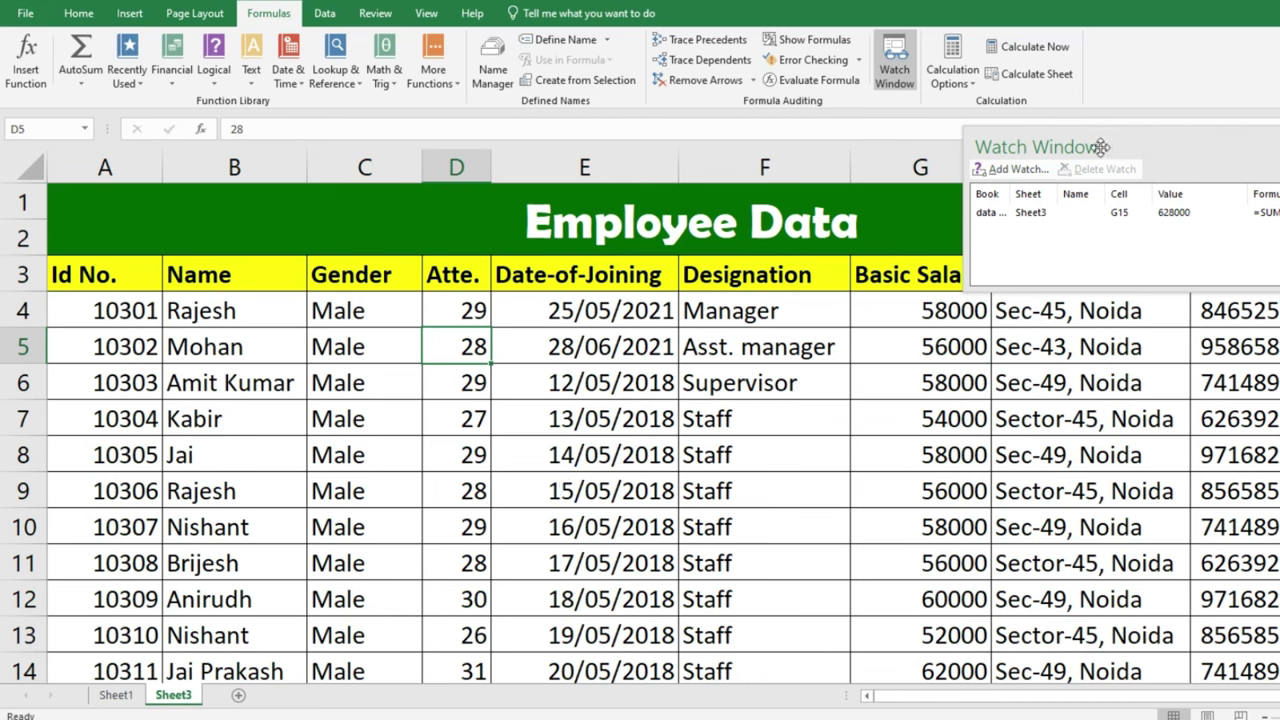
- Dock the Watch Window along the top edge and shrink its height
{"action": "mouse_move", "coordinate": [1088, 146]}
{"action": "left_mouse_down"}
{"action": "mouse_move", "coordinate": [138, 137]}
{"action": "mouse_move", "coordinate": [116, 123]}
{"action": "left_mouse_up"}
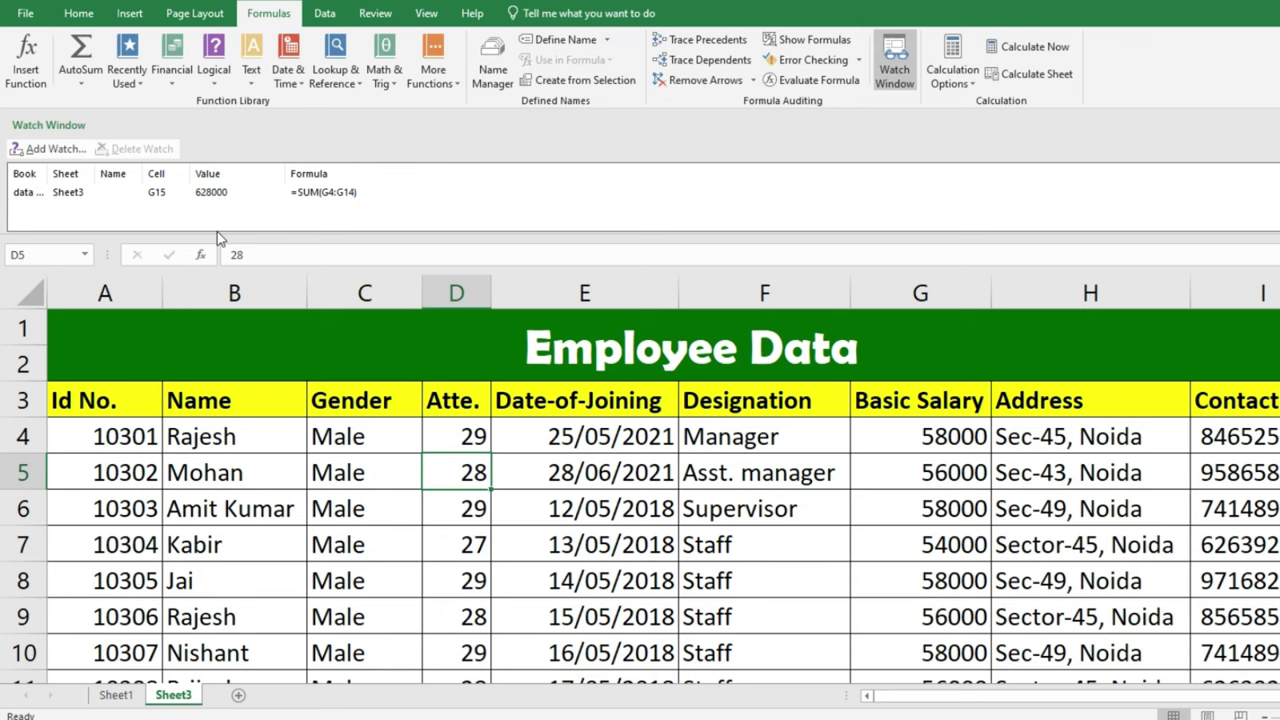
{"action": "left_click_drag", "start_coordinate": [229, 232], "coordinate": [229, 205]}
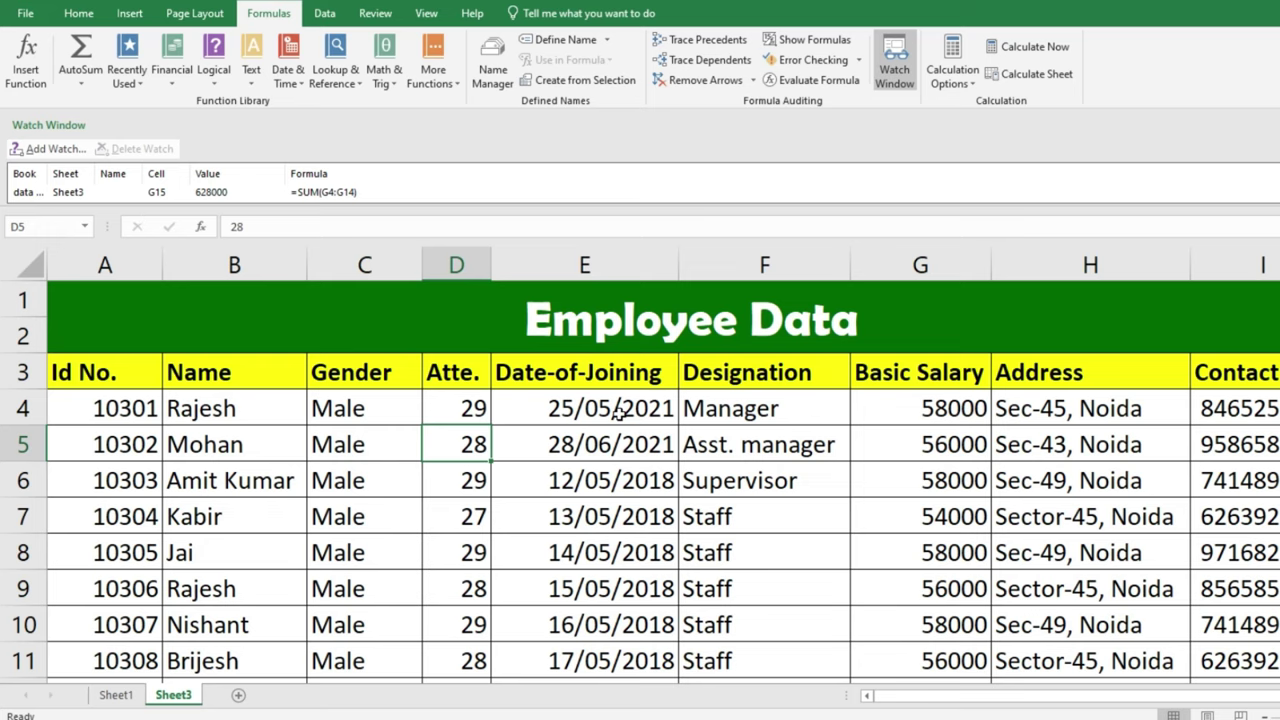
{"action": "scroll", "coordinate": [620, 416], "scroll_direction": "down", "scroll_amount": 3}
{"action": "scroll", "coordinate": [622, 416], "scroll_direction": "up", "scroll_amount": 1}
{"action": "scroll", "coordinate": [624, 420], "scroll_direction": "up", "scroll_amount": 2}
- Add a watch on Sheet1's G15, showing 612000 beside Sheet3's 628000
{"action": "left_click", "coordinate": [50, 148]}
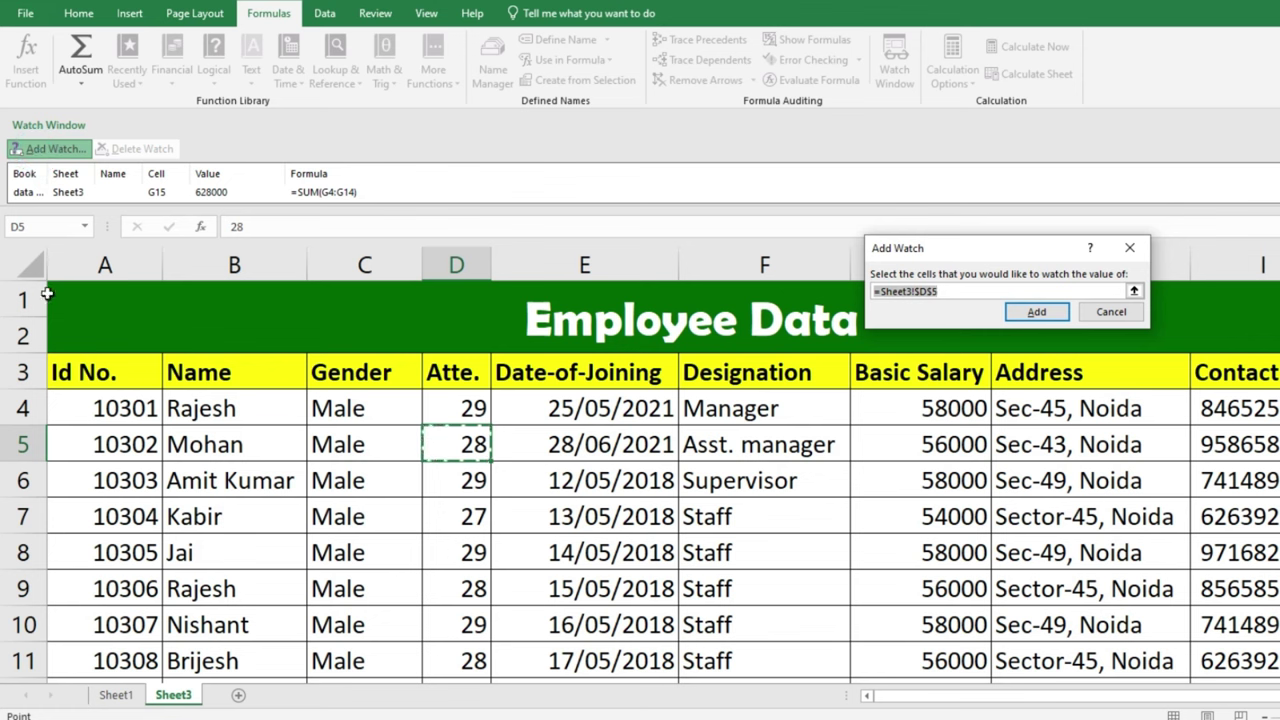
{"action": "left_click", "coordinate": [118, 697]}
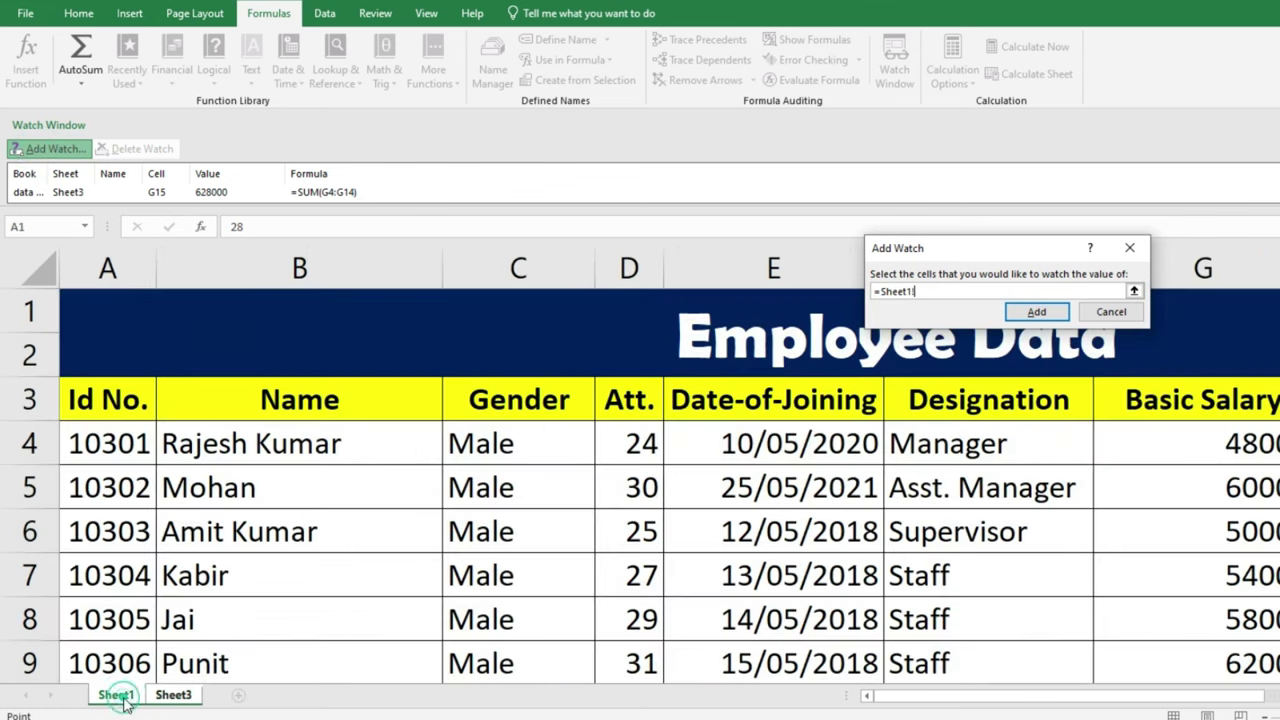
{"action": "scroll", "coordinate": [651, 560], "scroll_direction": "down", "scroll_amount": 3}
{"action": "left_click", "coordinate": [1192, 538]}
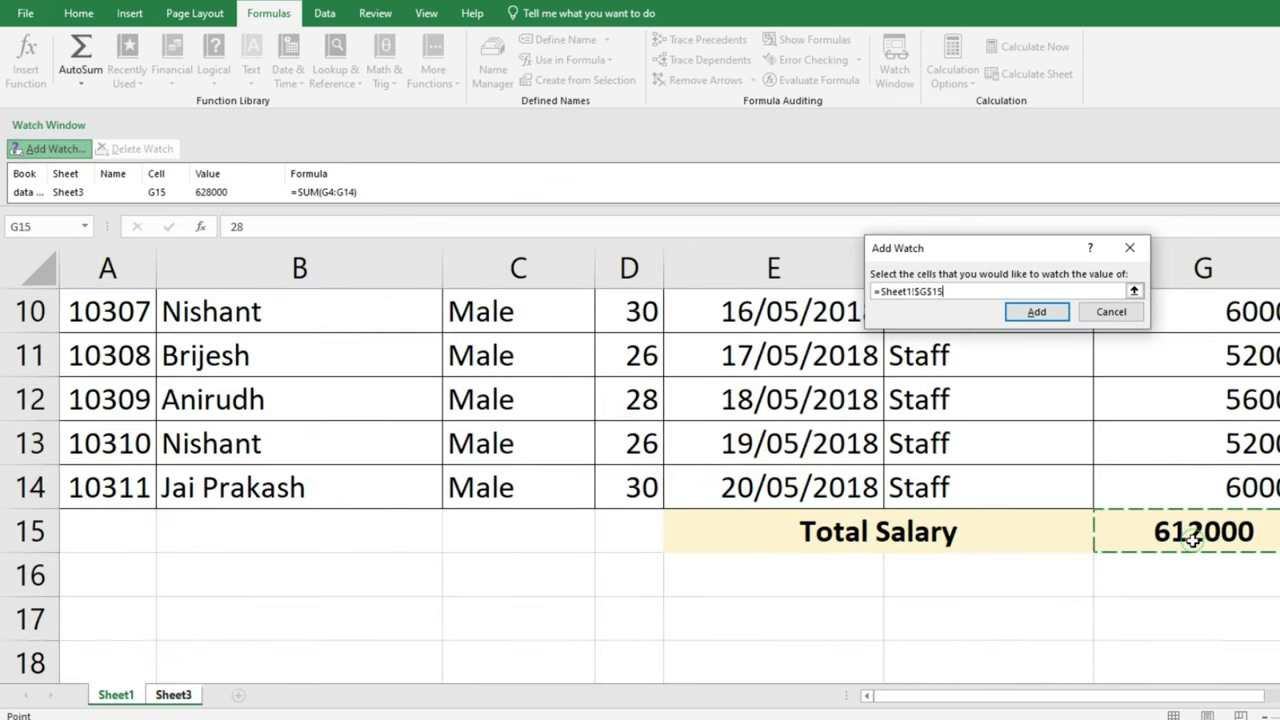
{"action": "left_click", "coordinate": [1034, 310]}
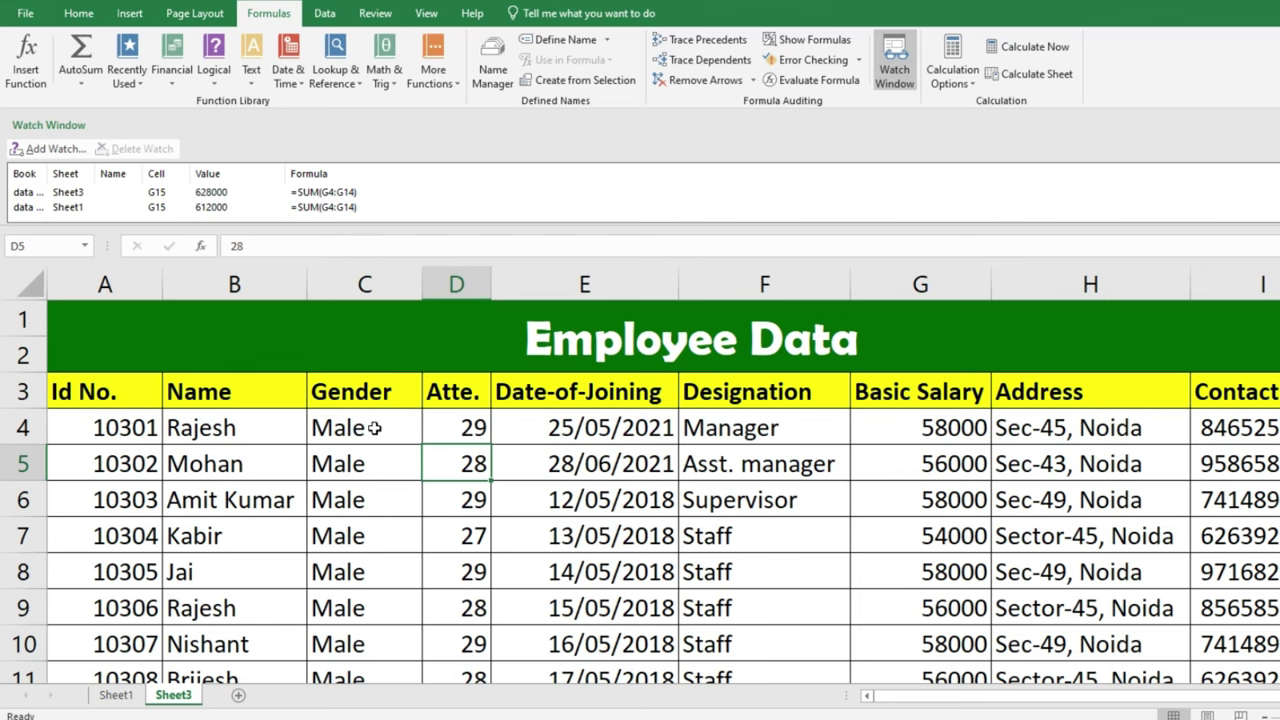
- Change D4's attendance to 20, dropping the watched Sheet3 total to 610000
{"action": "left_click", "coordinate": [450, 440]}
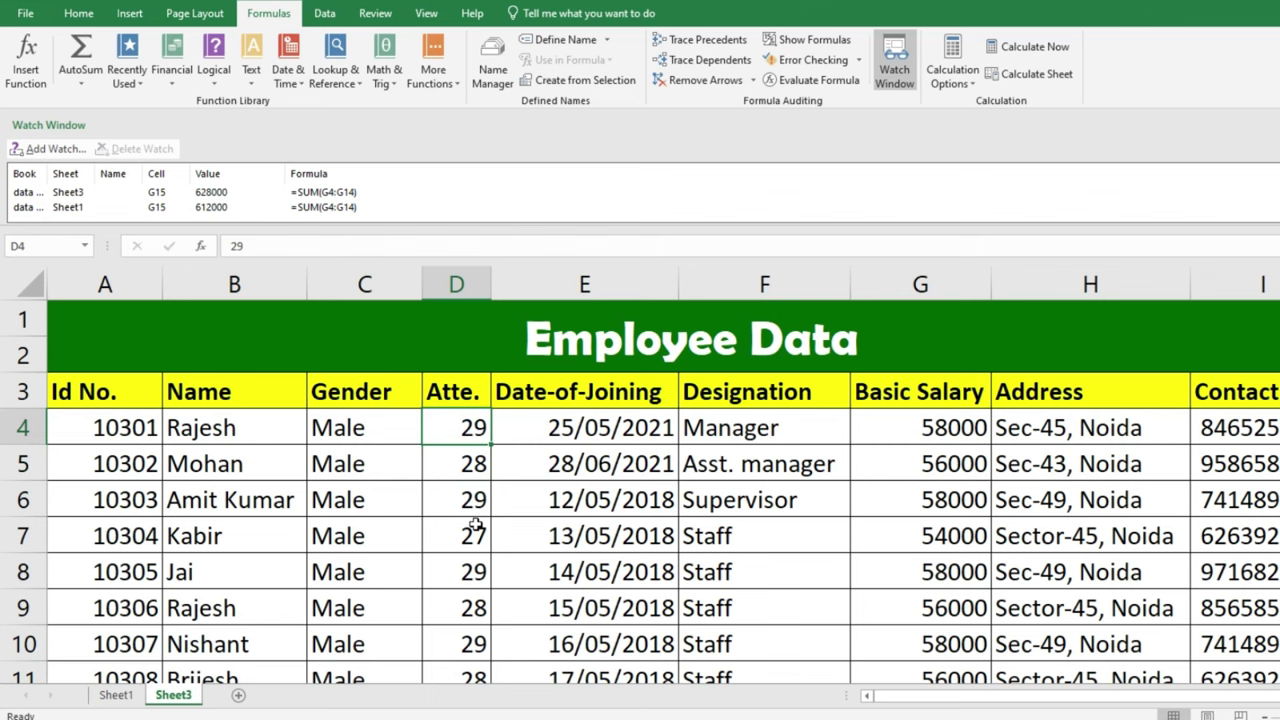
{"action": "type", "text": "20"}
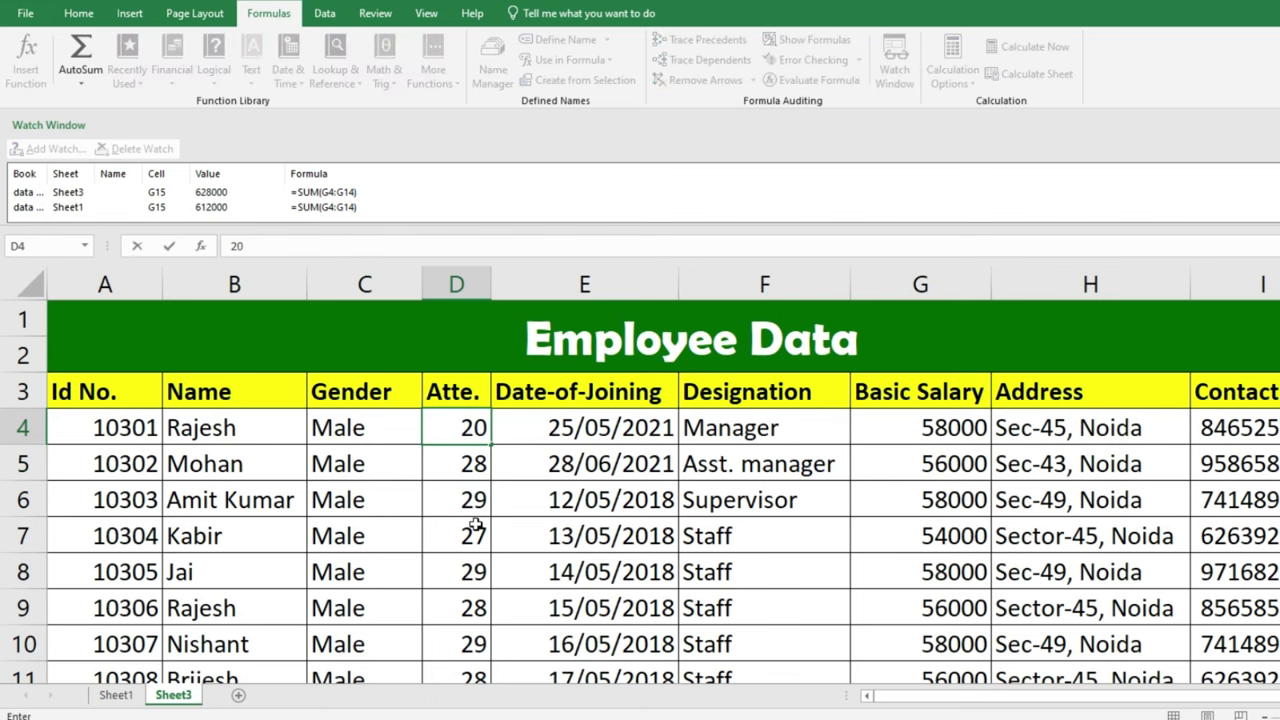
{"action": "key", "text": "Return"}
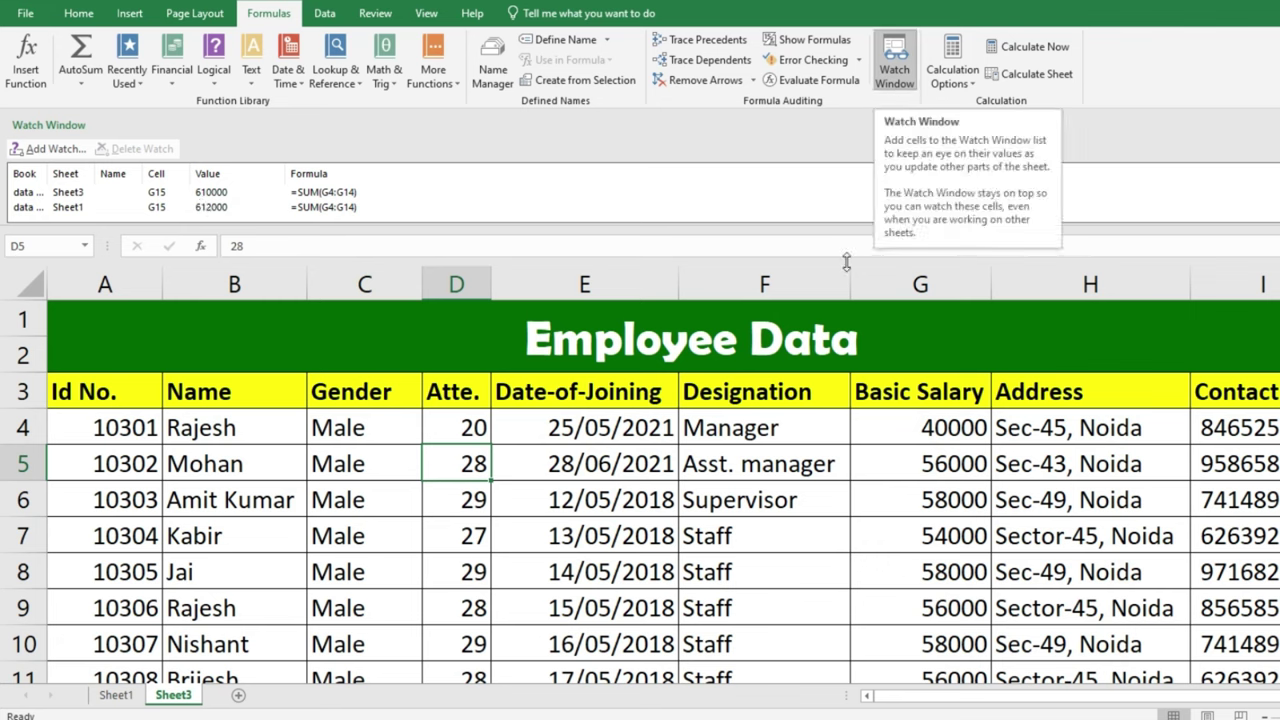
{"action": "scroll", "coordinate": [886, 448], "scroll_direction": "down", "scroll_amount": 3}
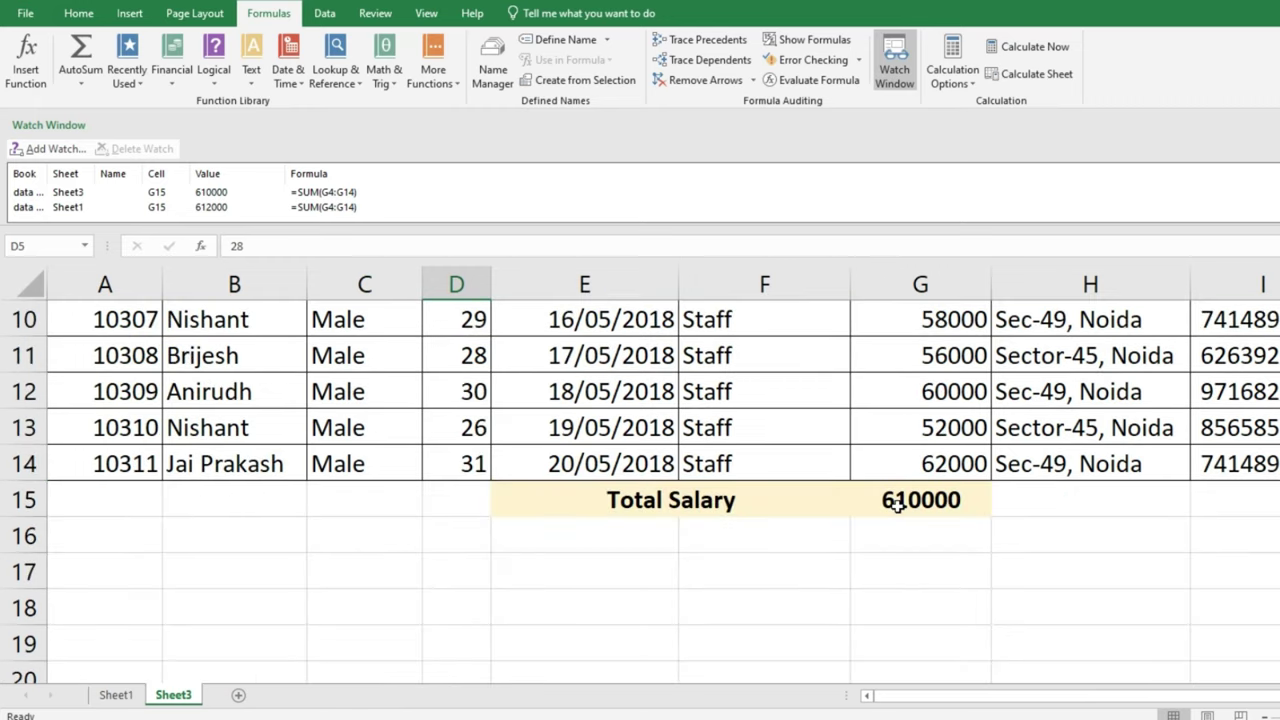
{"action": "scroll", "coordinate": [898, 505], "scroll_direction": "up", "scroll_amount": 3}
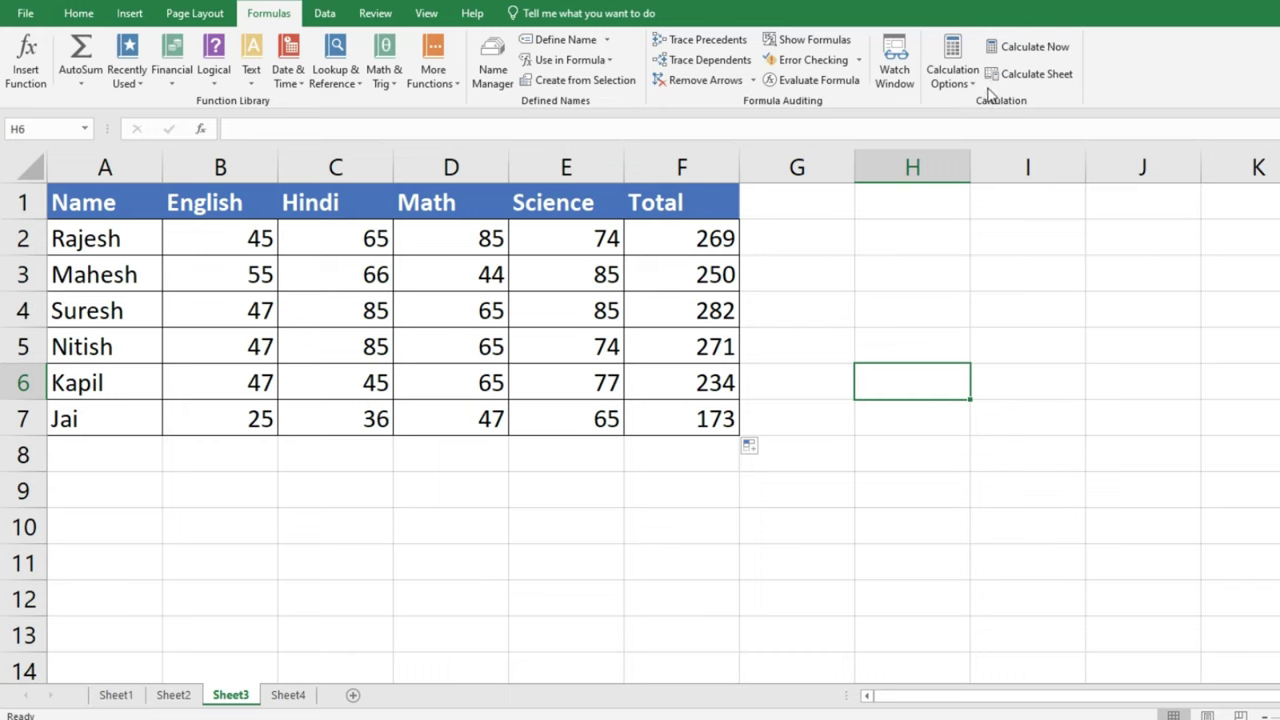
- Switch the workbook's formula calculation mode to Manual
{"action": "left_click", "coordinate": [972, 86]}
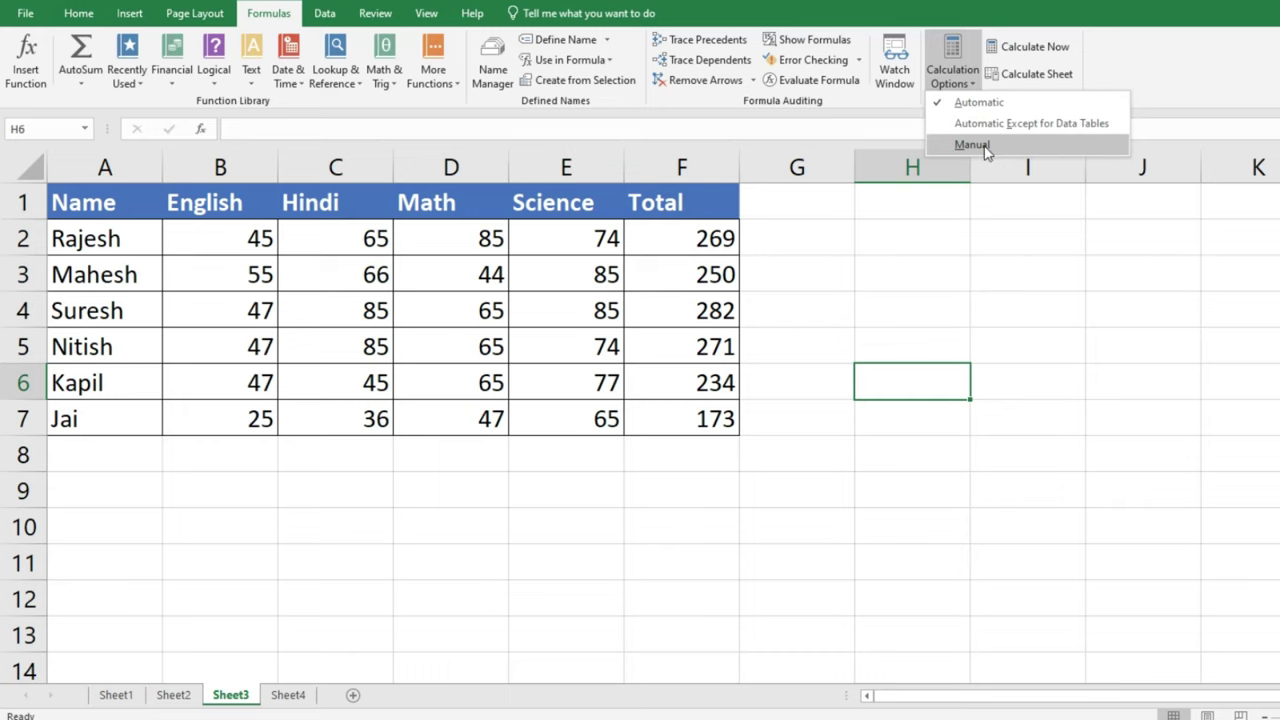
{"action": "left_click", "coordinate": [972, 145]}
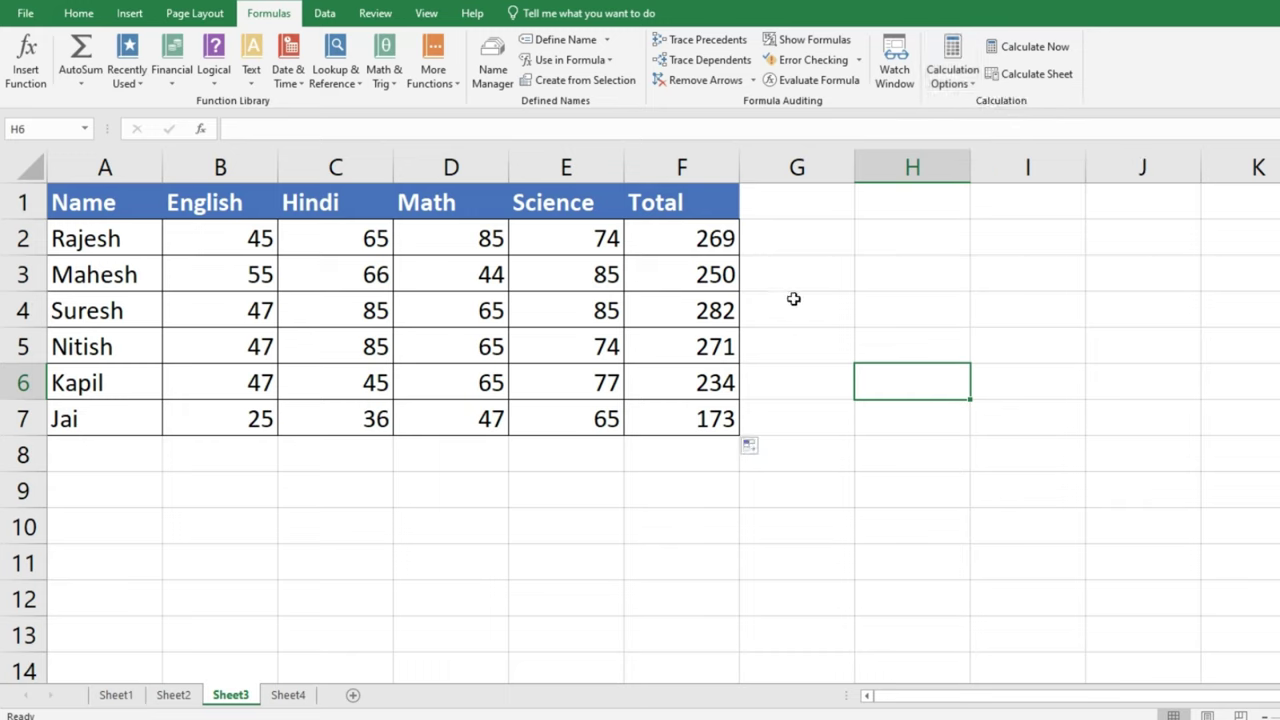
- Clear F2:F7 and rebuild the totals with an AutoSum in F2 filled down to F7
{"action": "left_click_drag", "start_coordinate": [695, 248], "coordinate": [680, 425]}
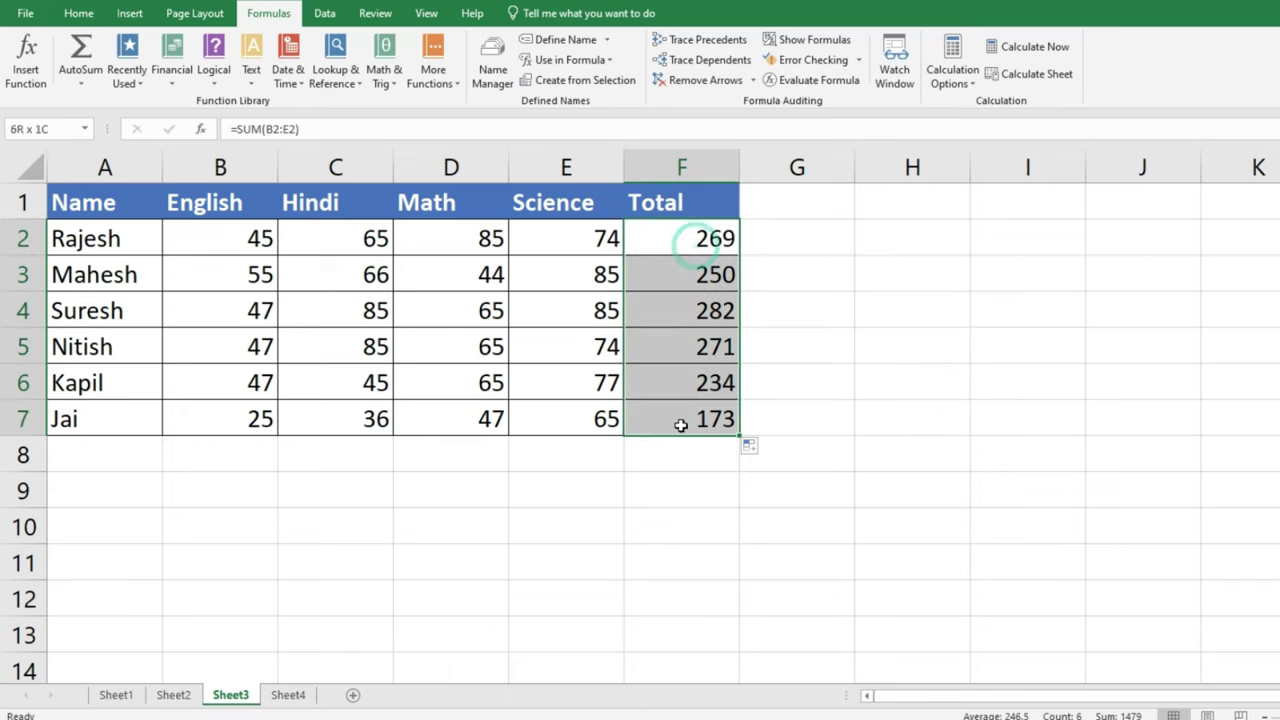
{"action": "key", "text": "Delete"}
{"action": "left_click", "coordinate": [700, 238]}
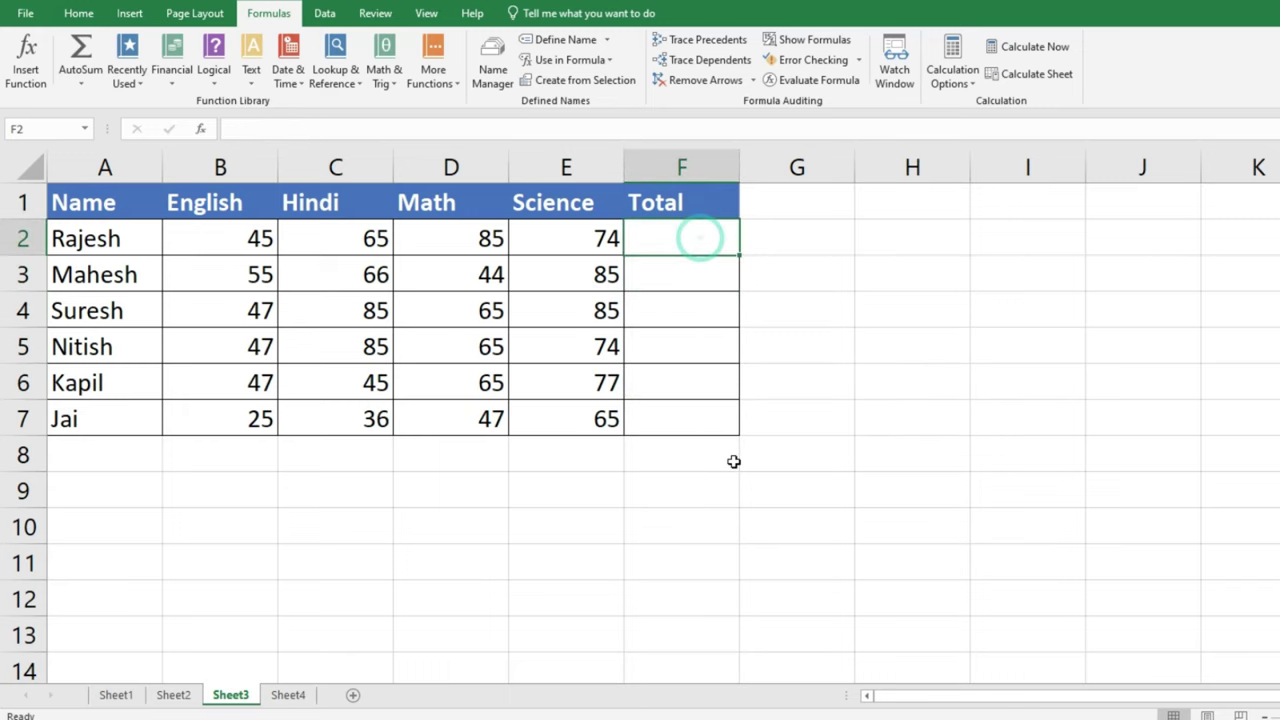
{"action": "key", "text": "alt+equal"}
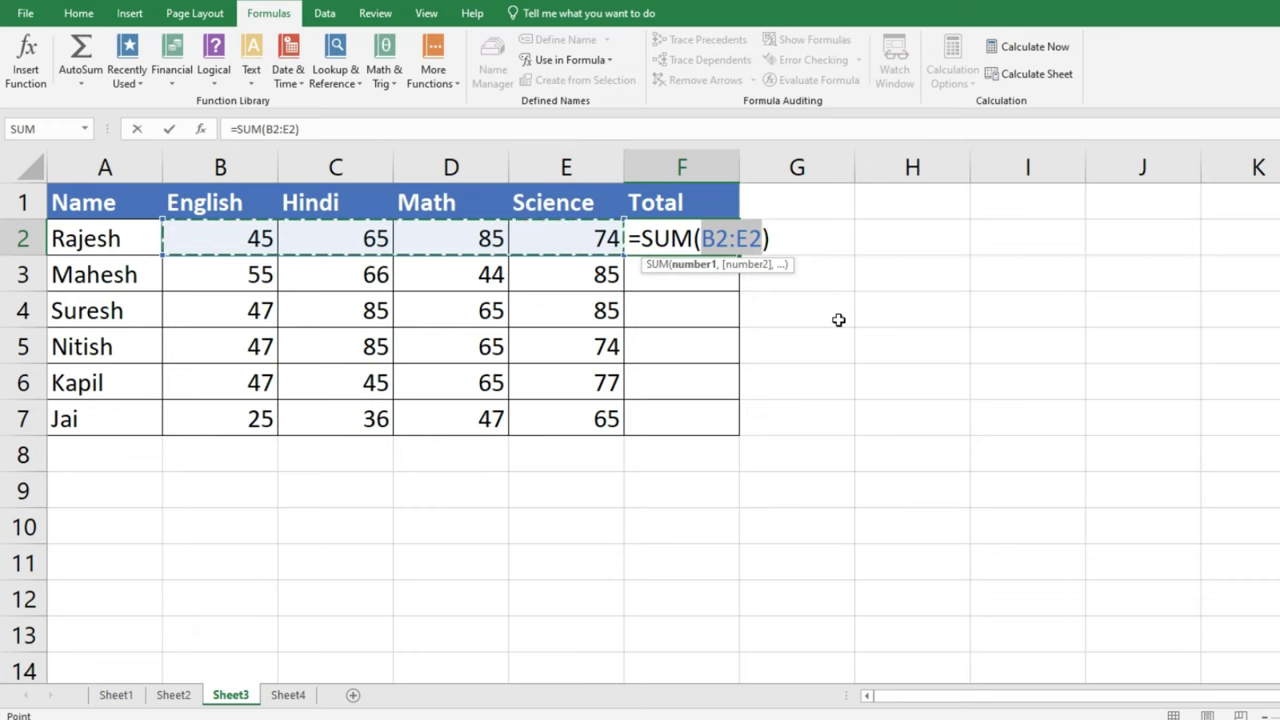
{"action": "key", "text": "Return"}
{"action": "left_click", "coordinate": [730, 248]}
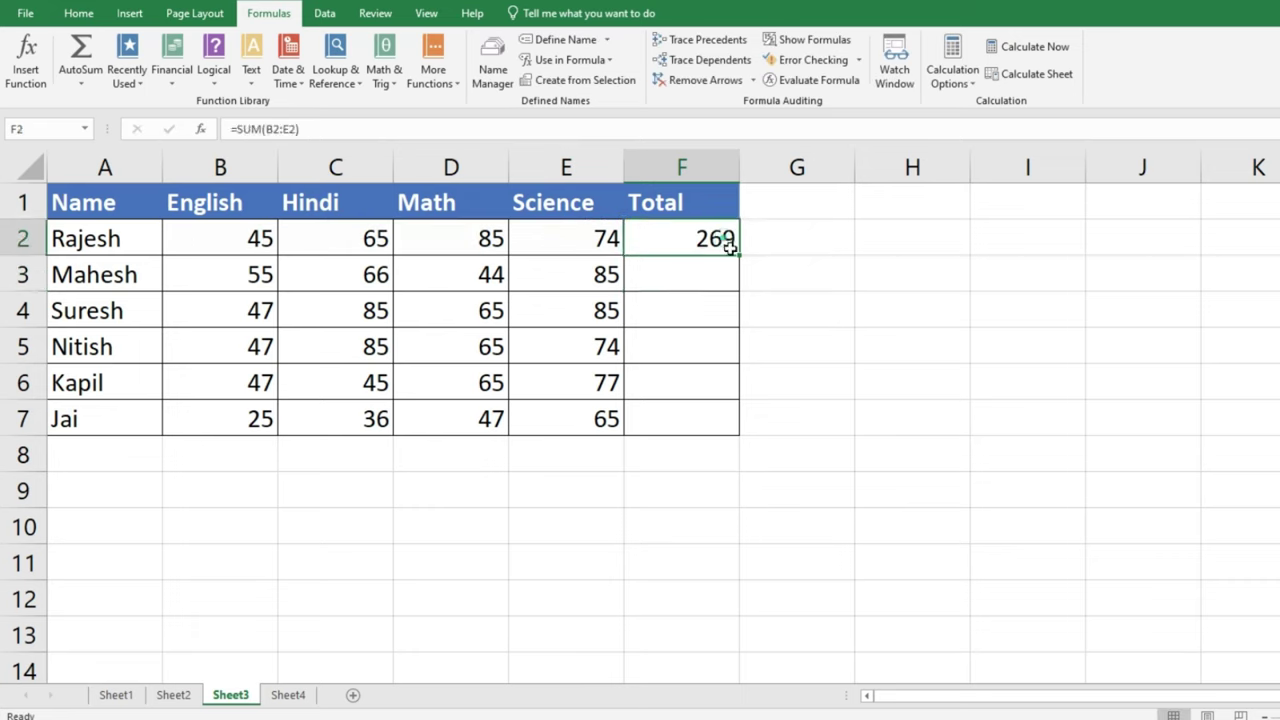
{"action": "left_click_drag", "start_coordinate": [738, 256], "coordinate": [732, 437]}
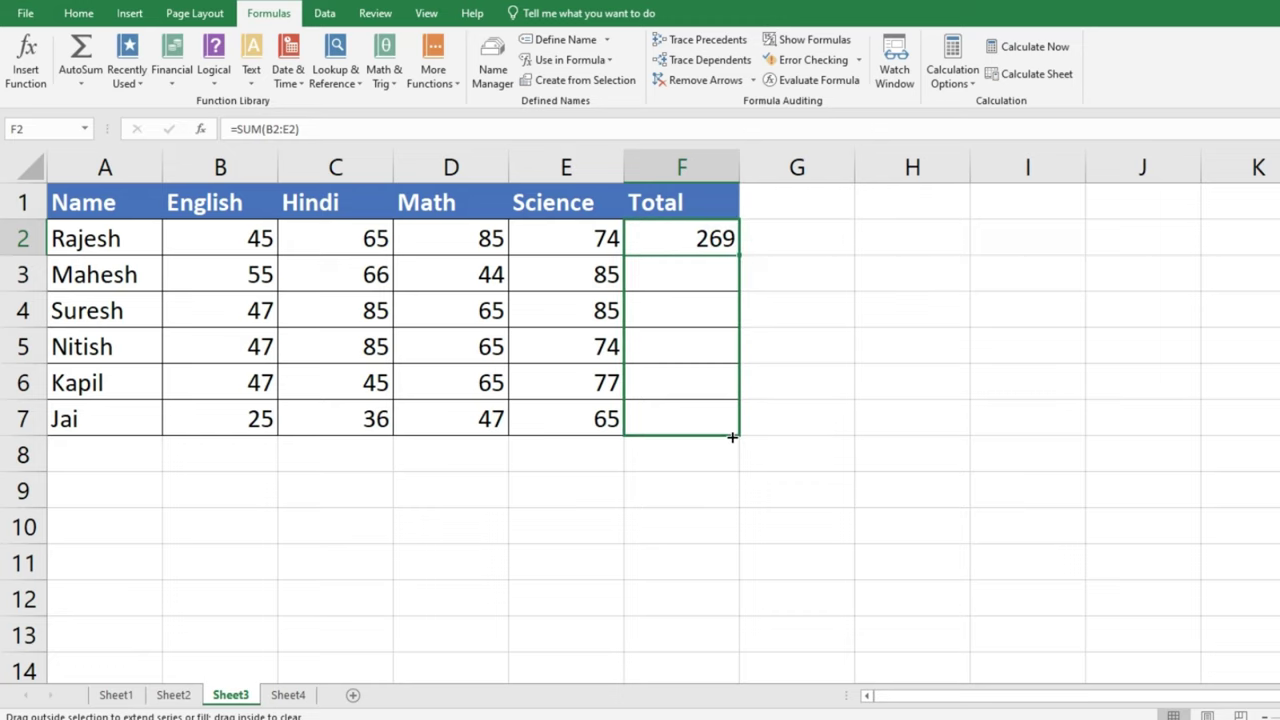
{"action": "left_click_drag", "start_coordinate": [732, 437], "coordinate": [733, 440]}
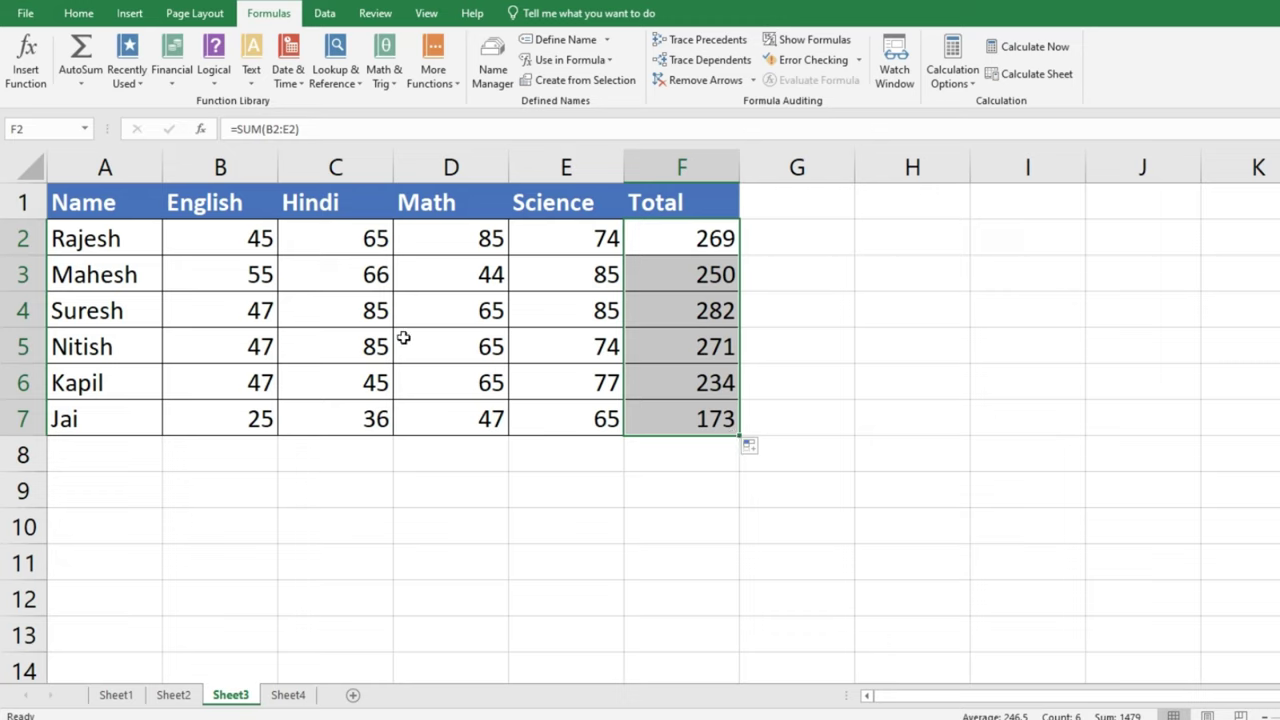
- Change Suresh's Hindi mark in C4 to 50, making his total 247
{"action": "left_click", "coordinate": [369, 310]}
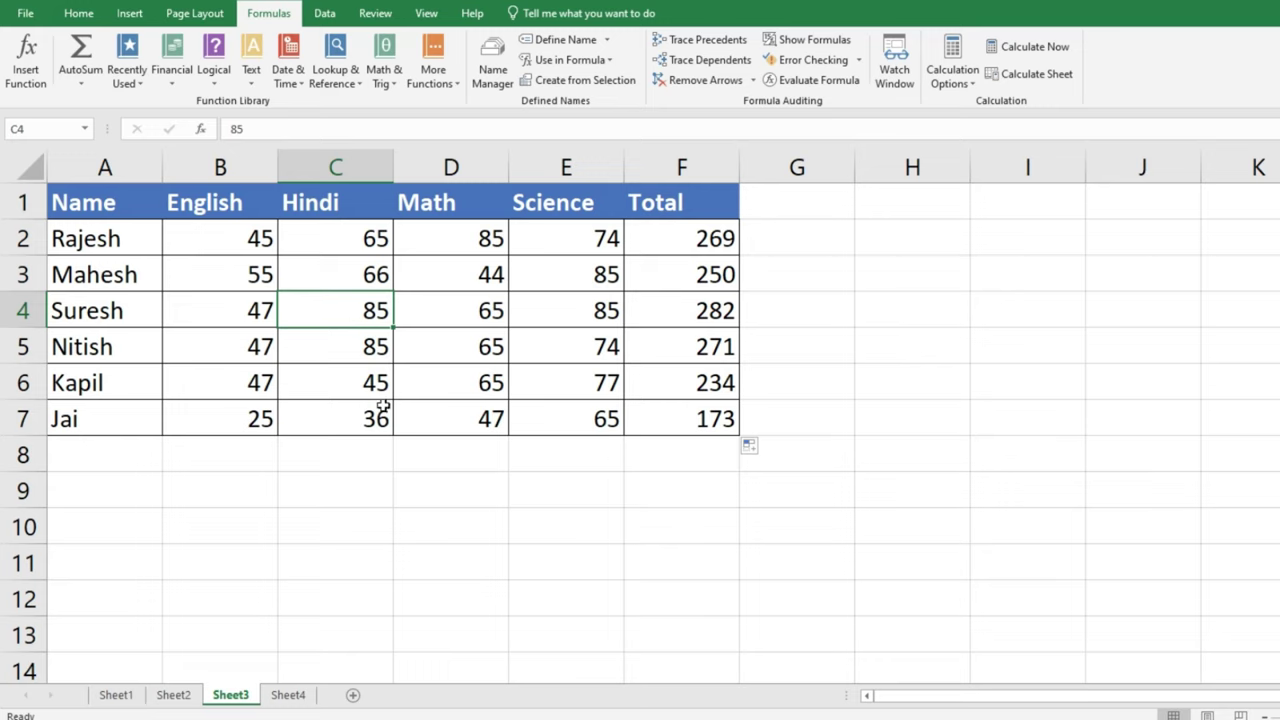
{"action": "type", "text": "50"}
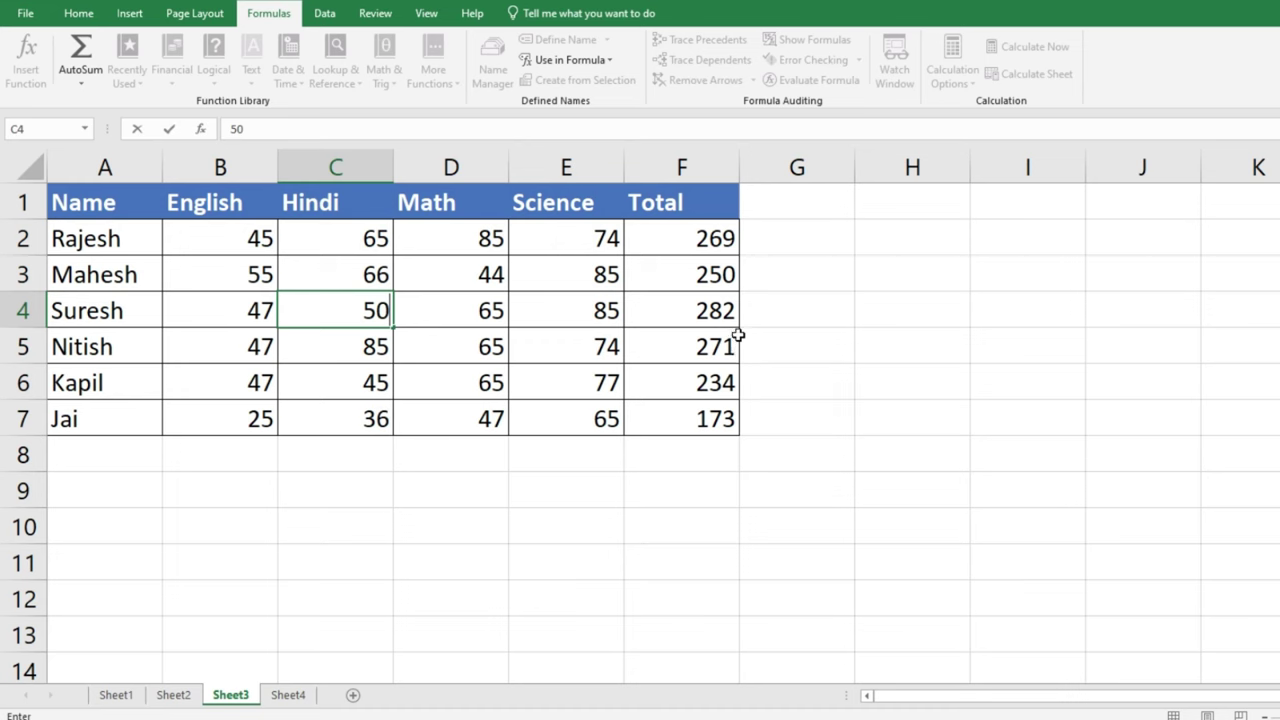
{"action": "key", "text": "Return"}
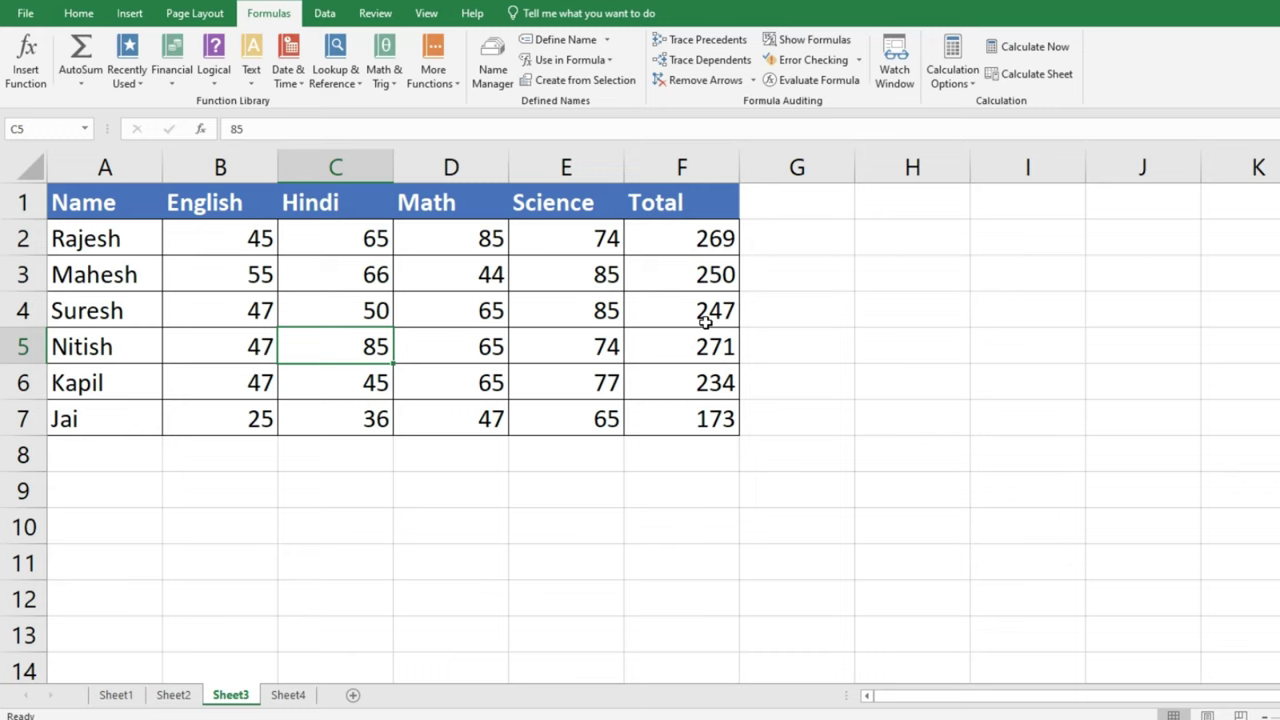
- Set calculation to Manual, clear F2:F7 and enter an AutoSum formula in F2
{"action": "left_click", "coordinate": [952, 72]}
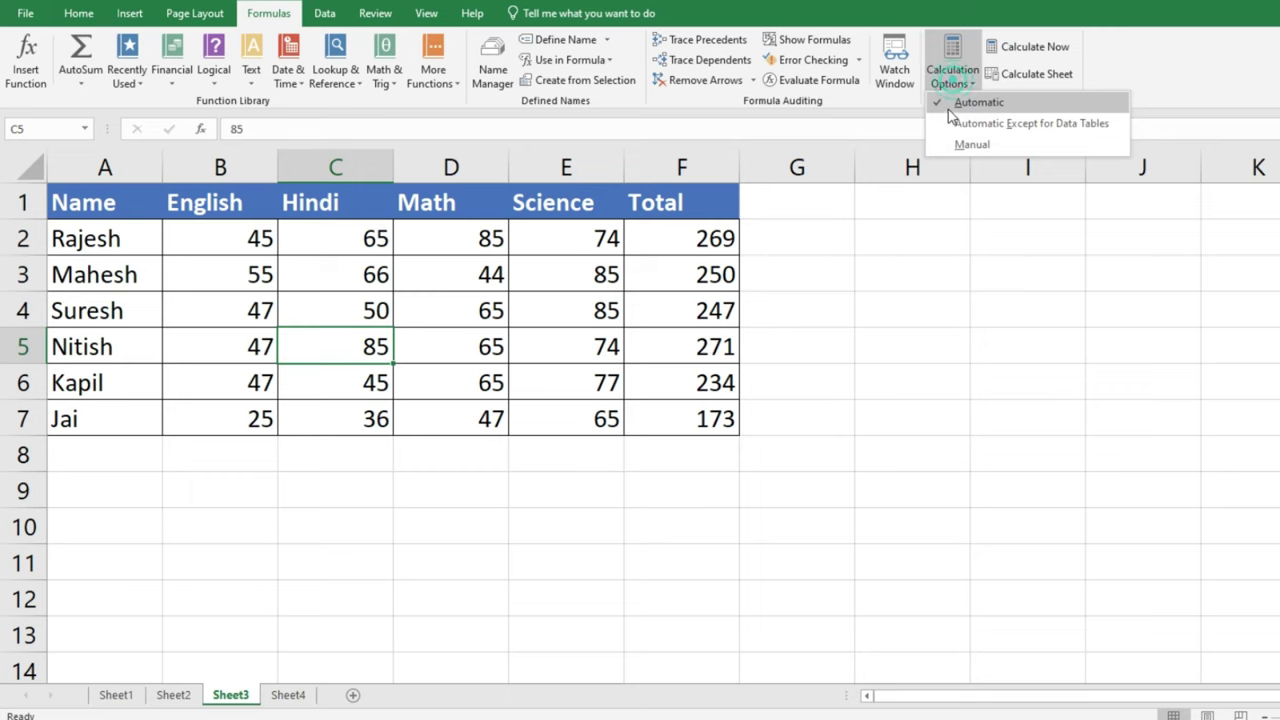
{"action": "left_click", "coordinate": [960, 143]}
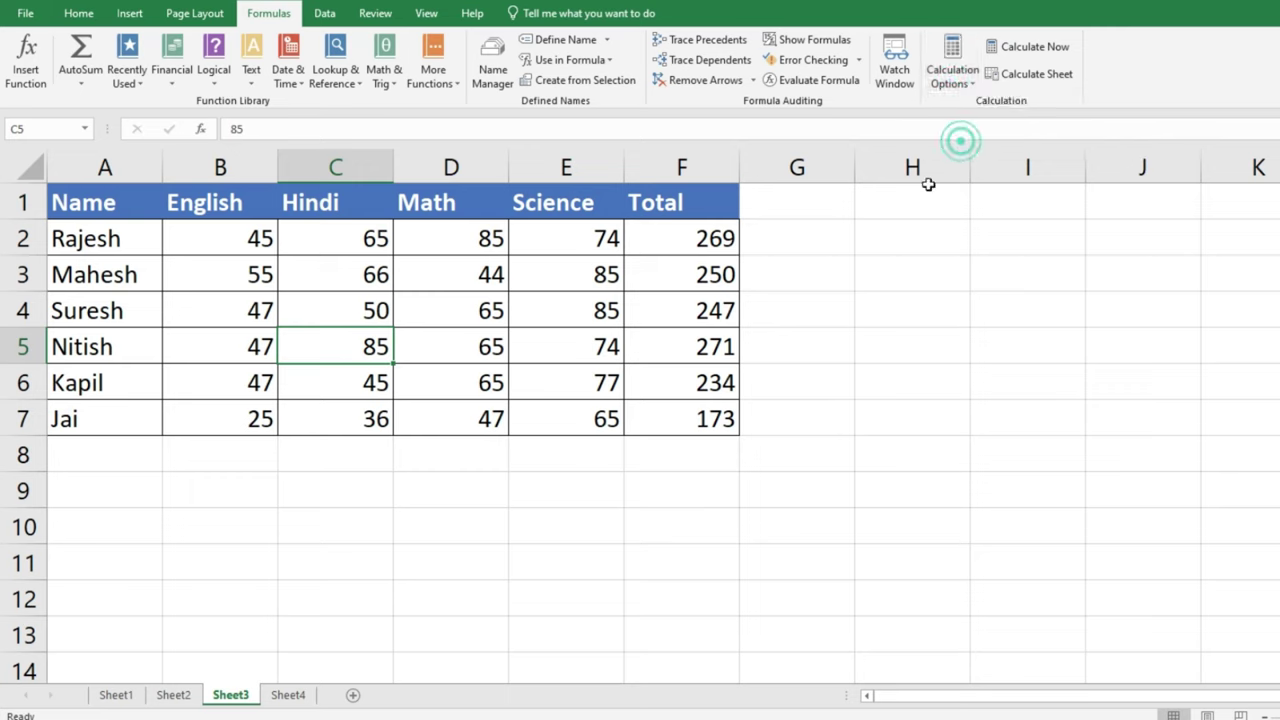
{"action": "left_click_drag", "start_coordinate": [714, 245], "coordinate": [718, 428]}
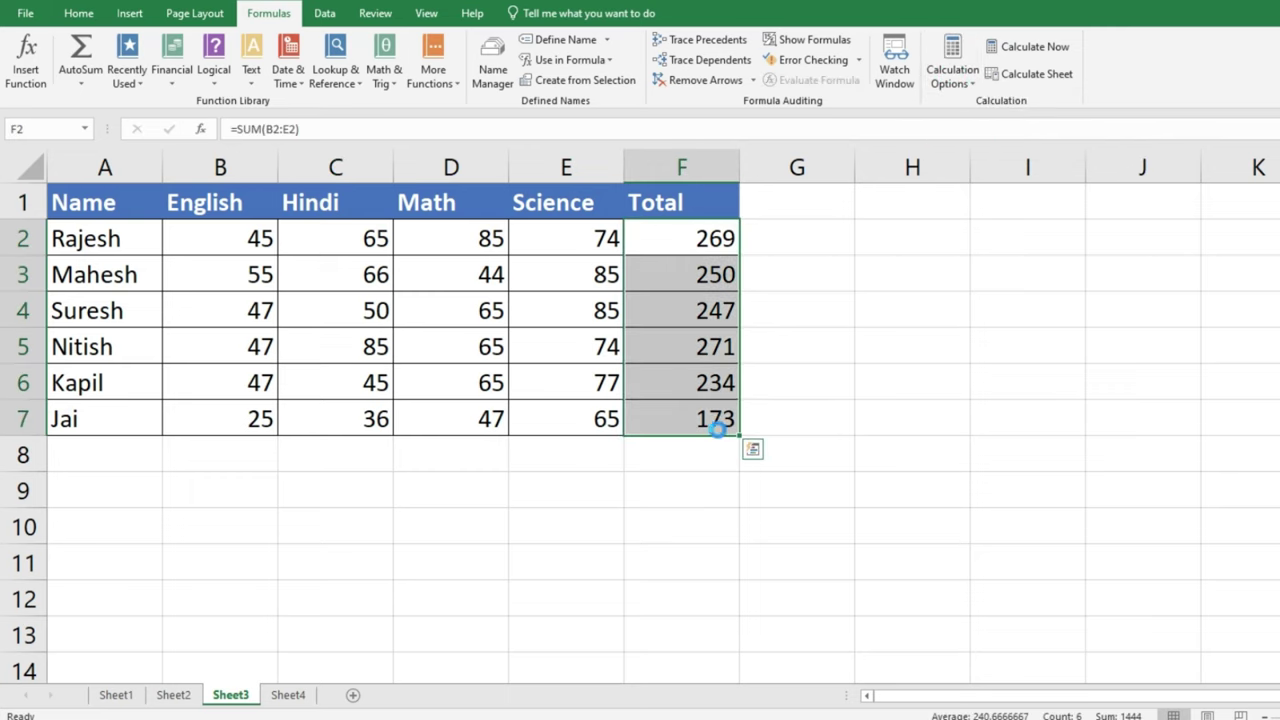
{"action": "key", "text": "Delete"}
{"action": "left_click", "coordinate": [705, 248]}
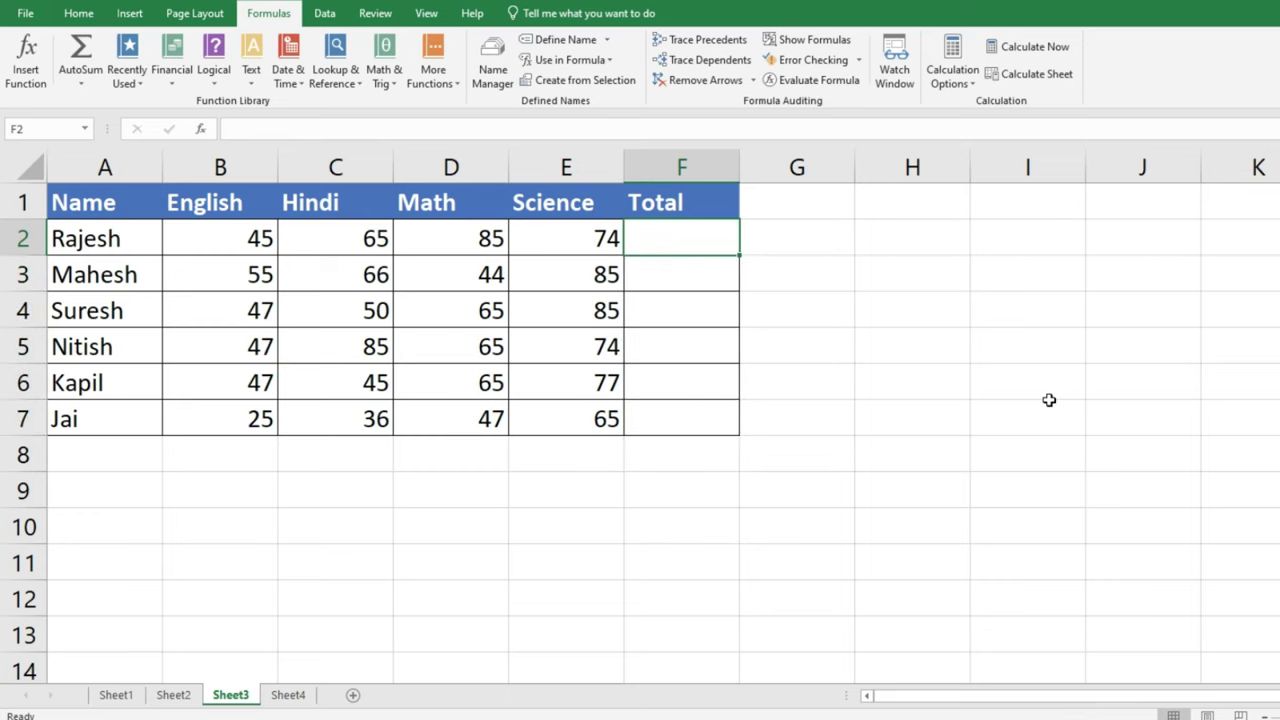
{"action": "key", "text": "alt+equal"}
{"action": "key", "text": "Return"}
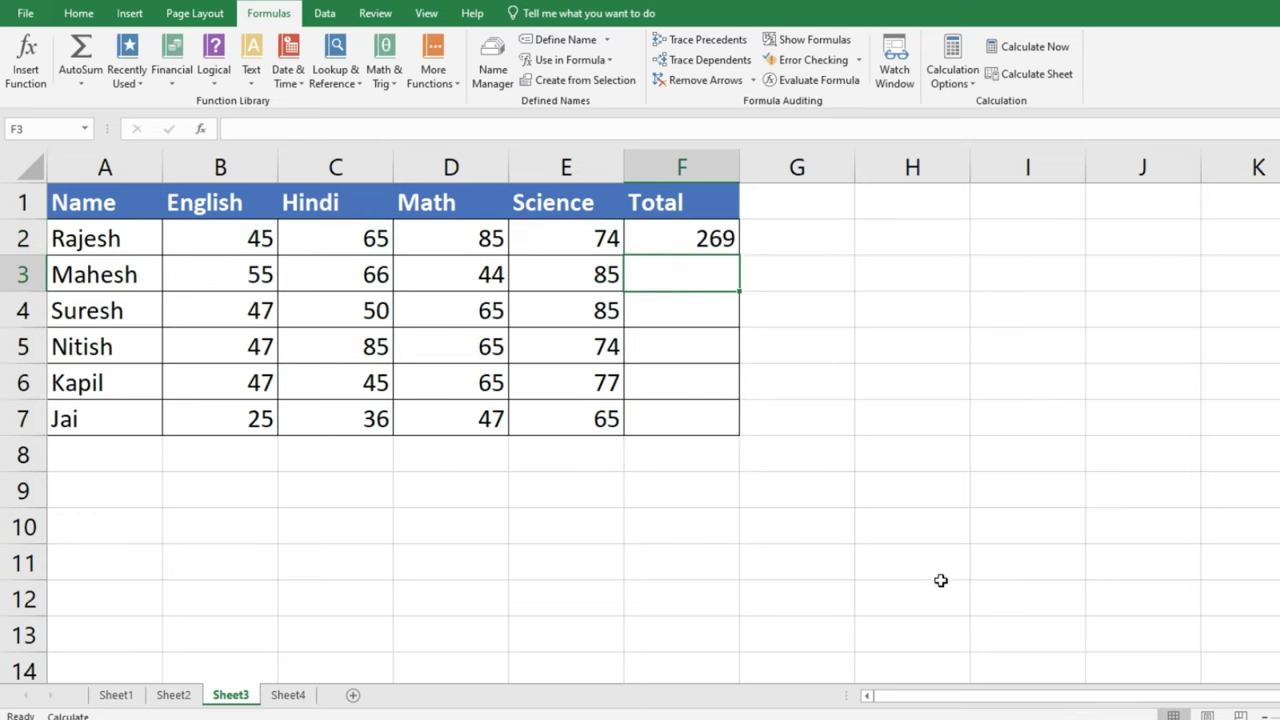
- Fill F2's SUM down to F7 and recalculate, giving totals 269, 250, 247, 271, 234, 173
{"action": "left_click", "coordinate": [726, 250]}
{"action": "left_click_drag", "start_coordinate": [737, 256], "coordinate": [716, 440]}
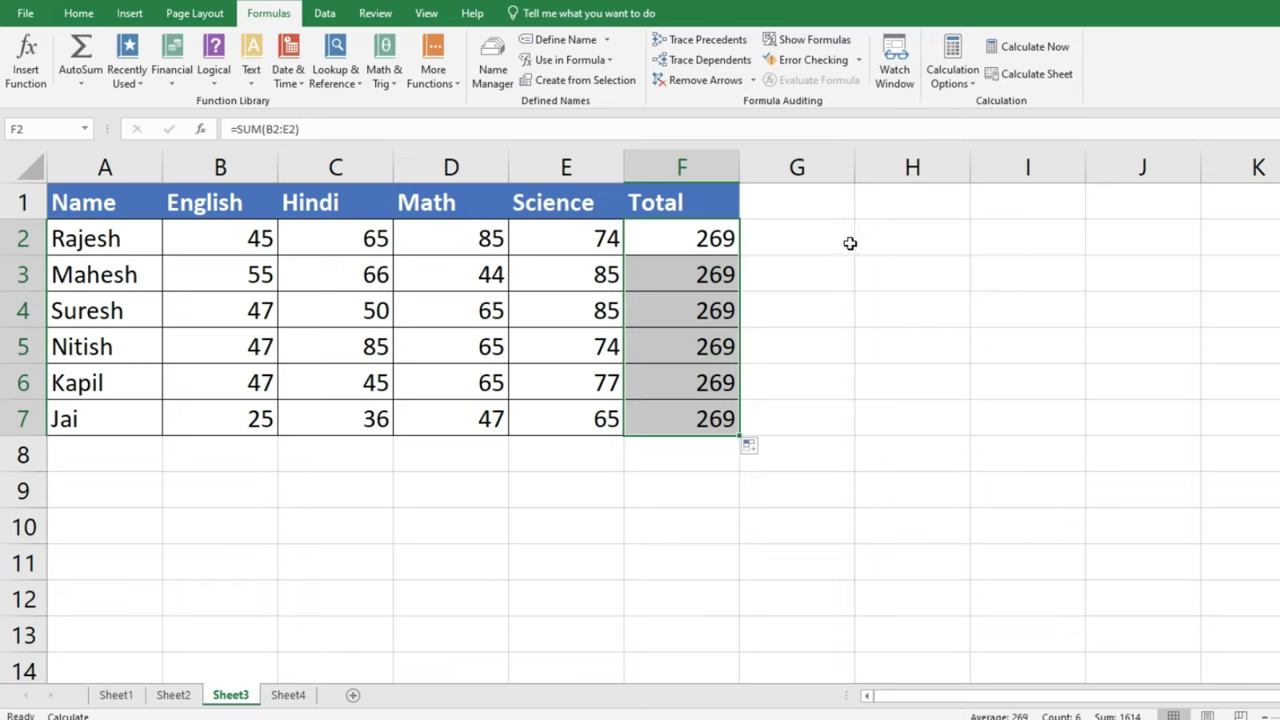
{"action": "left_click", "coordinate": [946, 97]}
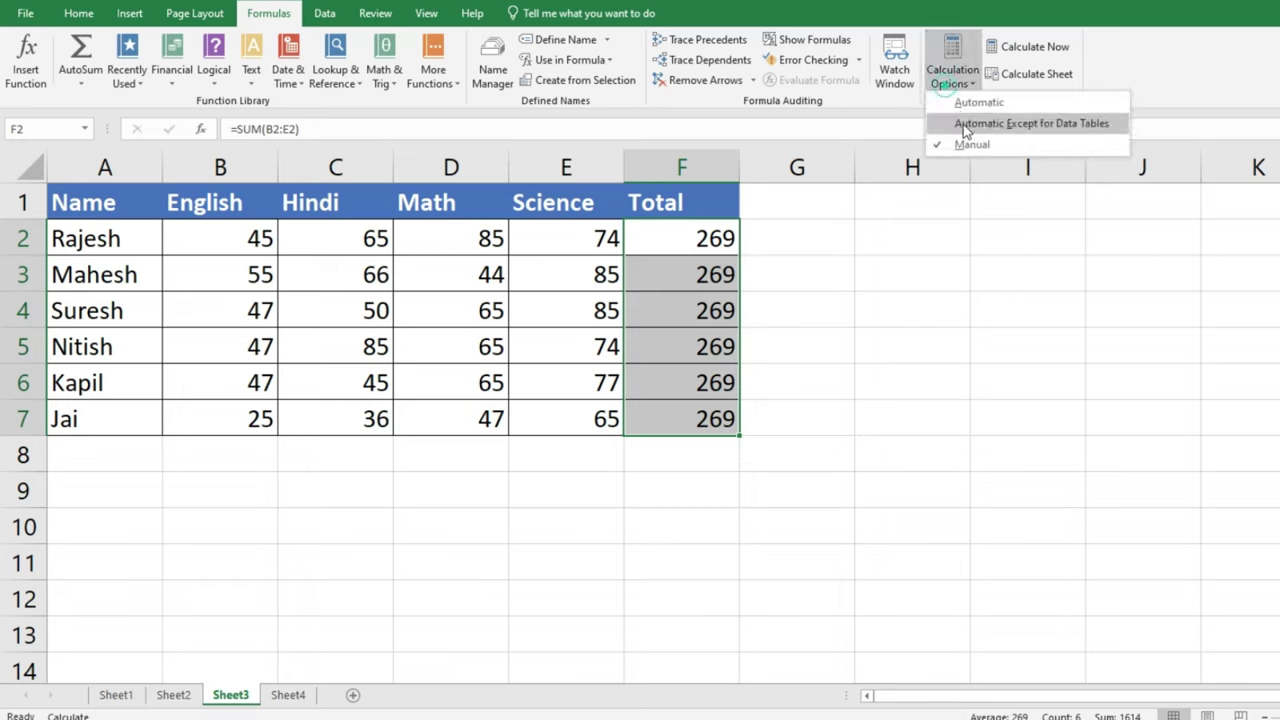
{"action": "left_click", "coordinate": [891, 370]}
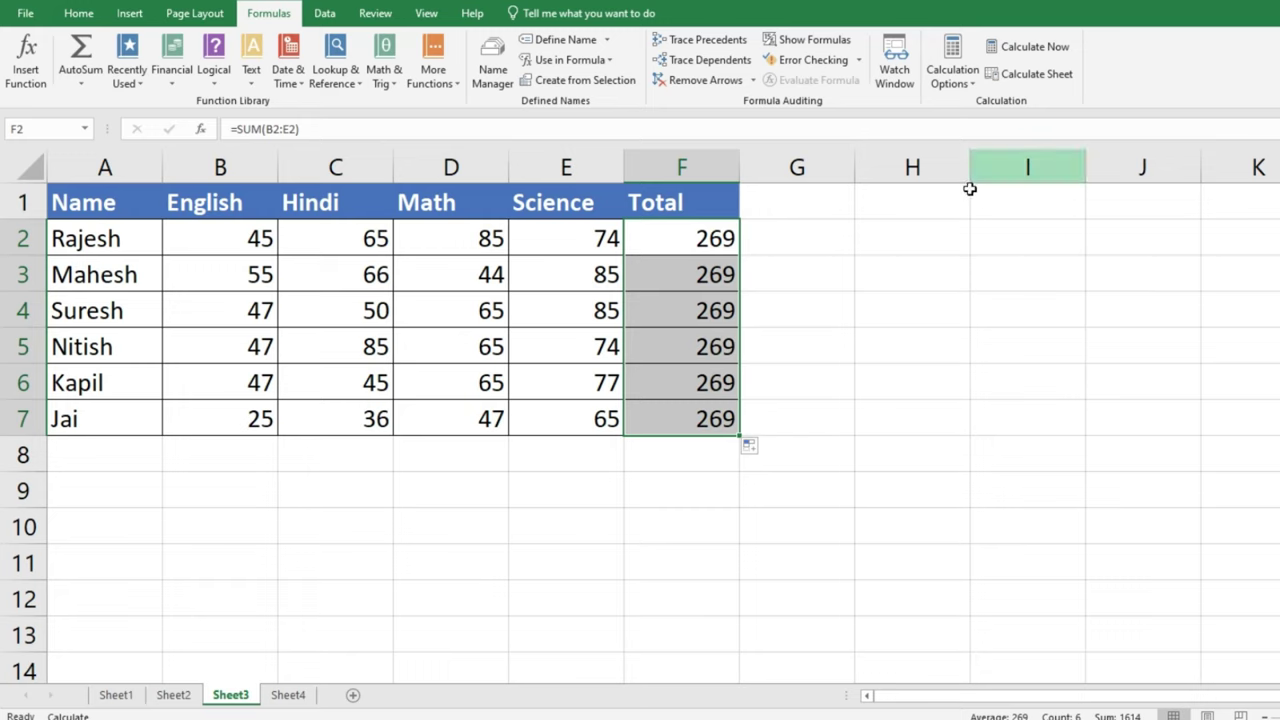
{"action": "left_click", "coordinate": [1050, 49]}
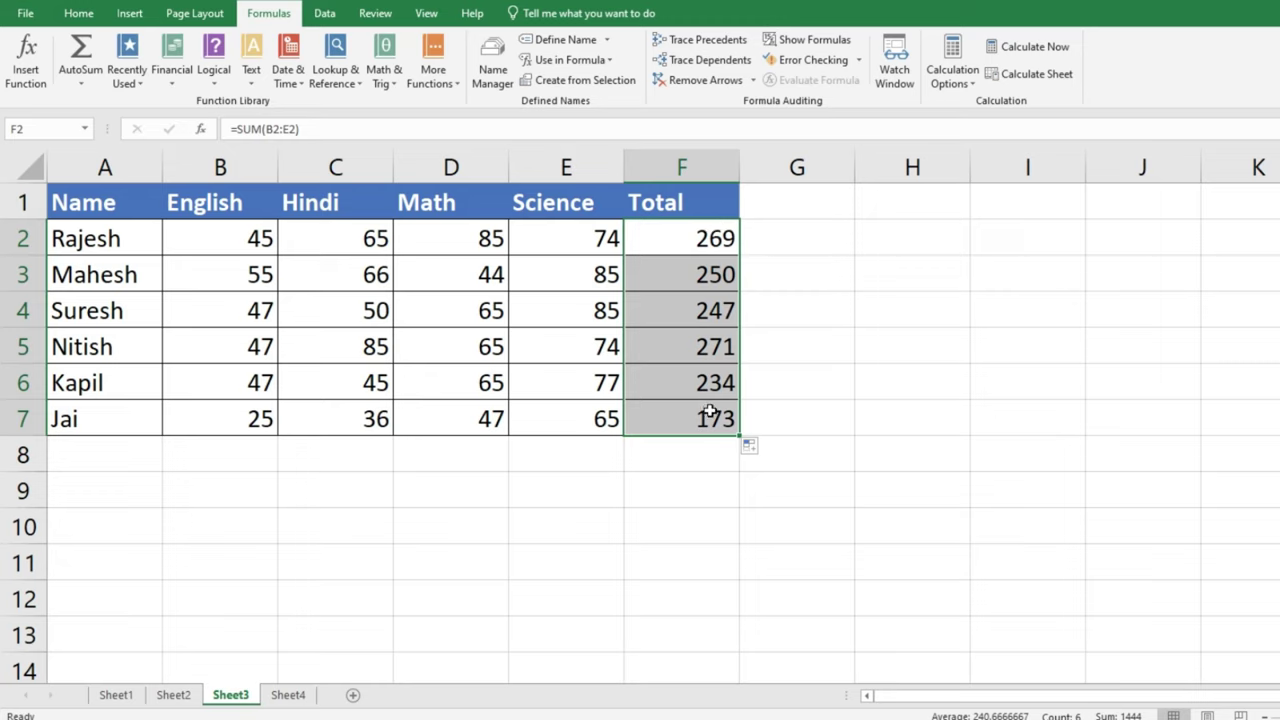
{"action": "left_click", "coordinate": [457, 272]}
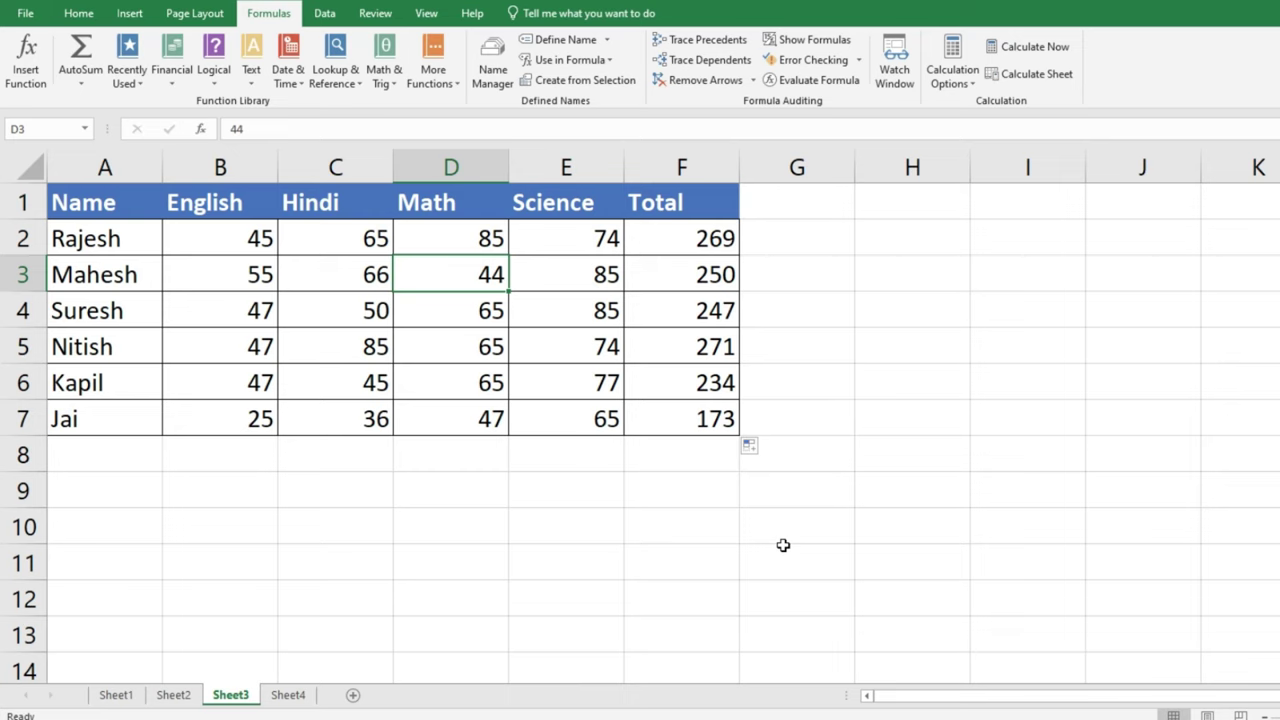
- Change Mahesh's Math mark in D3 to 98 and recalculate so F3 shows 304
{"action": "type", "text": "98"}
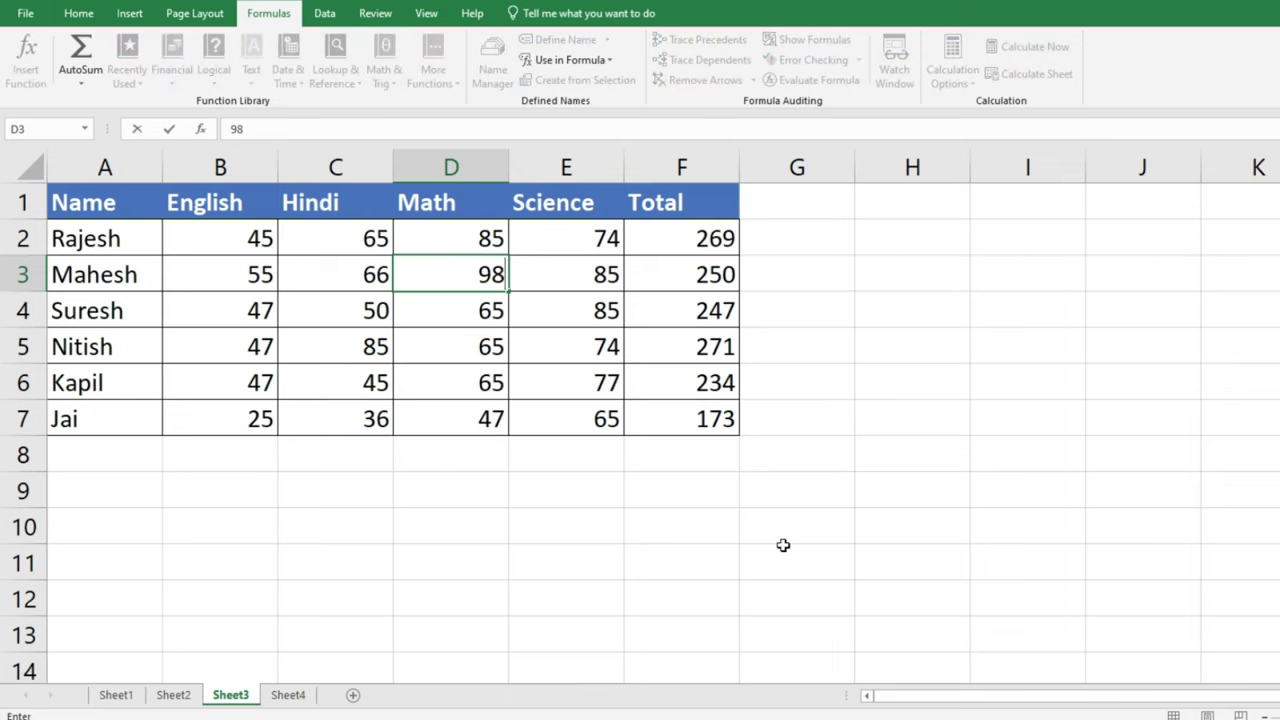
{"action": "key", "text": "Return"}
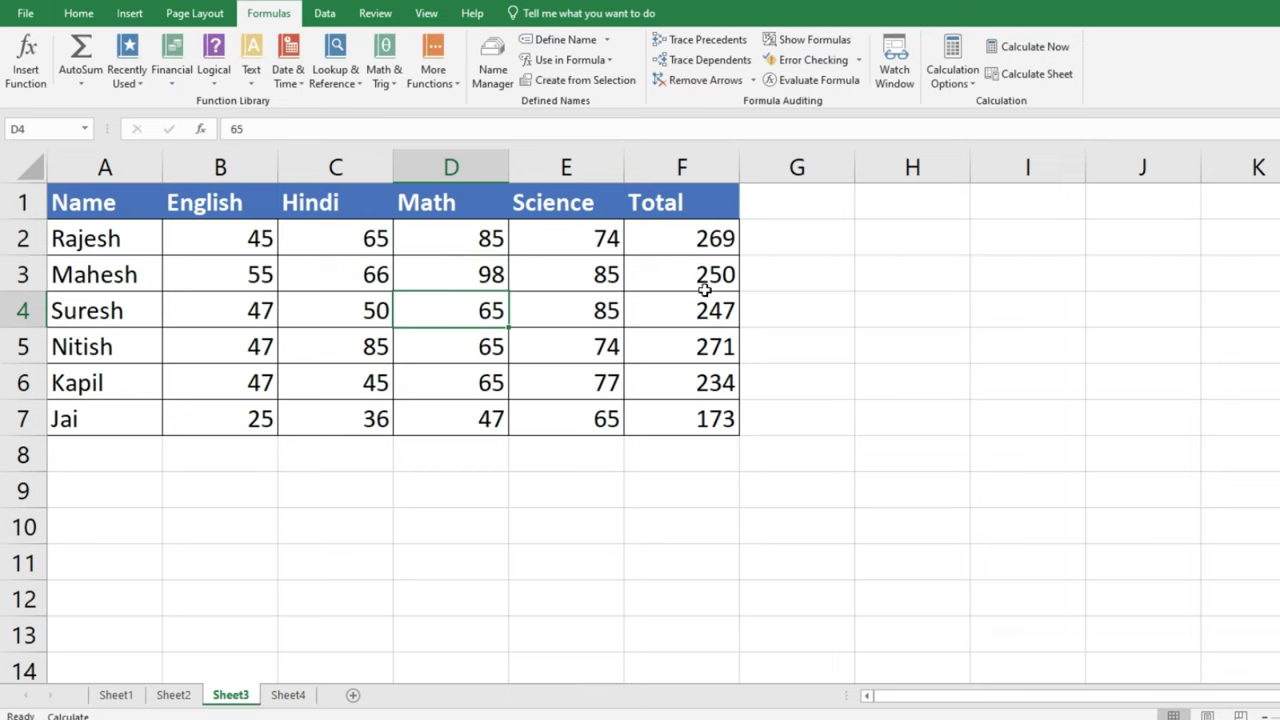
{"action": "left_click", "coordinate": [1058, 46]}
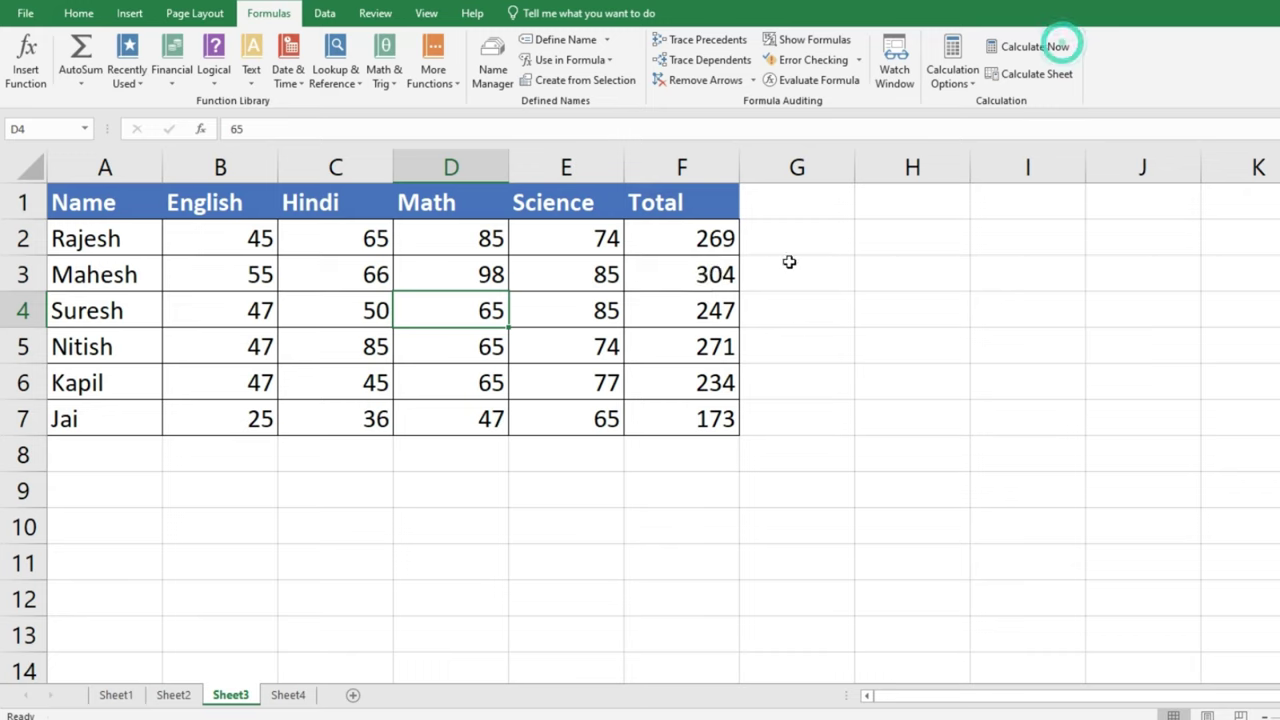
- Return the calculation mode to Automatic
{"action": "left_click", "coordinate": [961, 66]}
{"action": "left_click", "coordinate": [968, 104]}
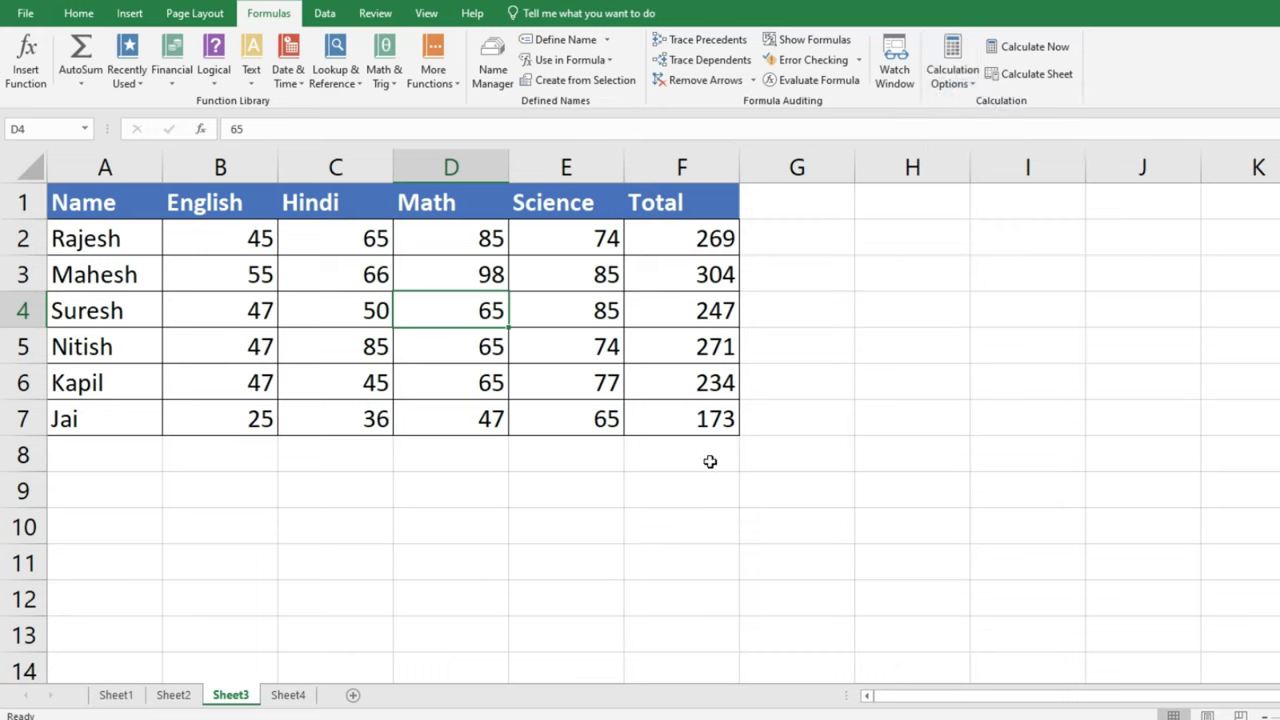
{"action": "left_click", "coordinate": [936, 82]}
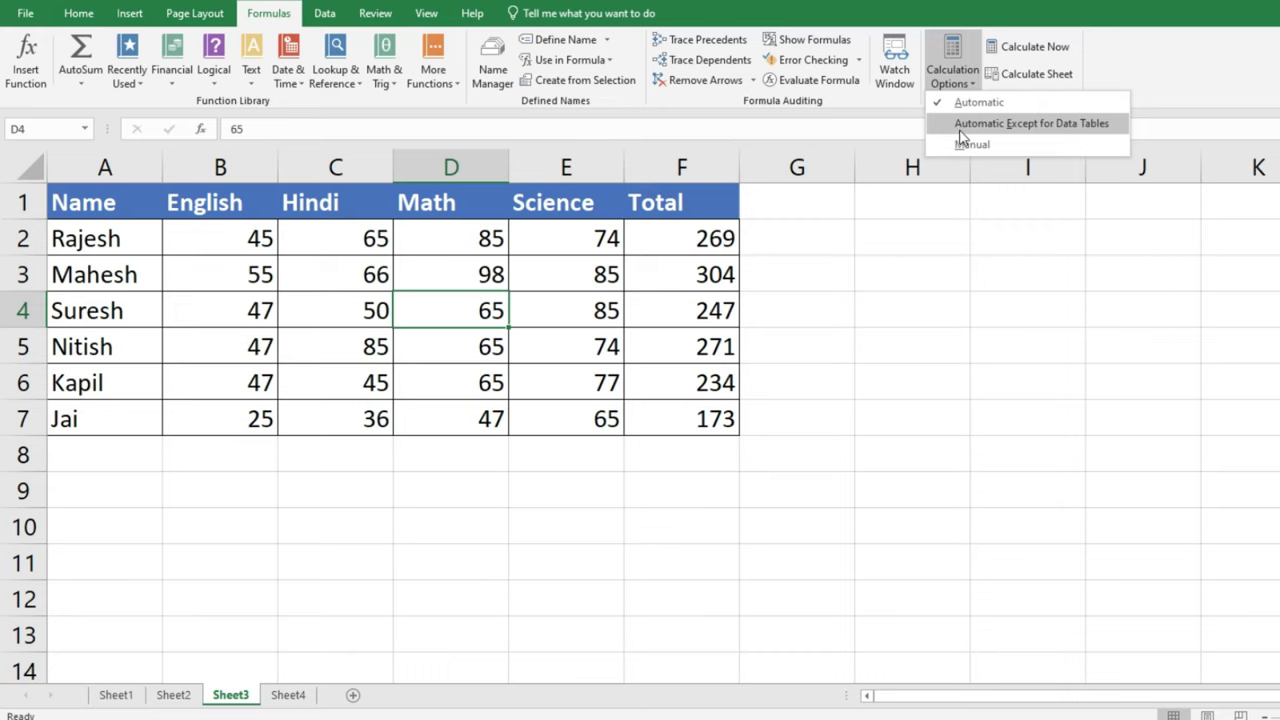
- On Sheet4, clear the old multiplication table in B2:H14
{"action": "left_click", "coordinate": [1006, 448]}
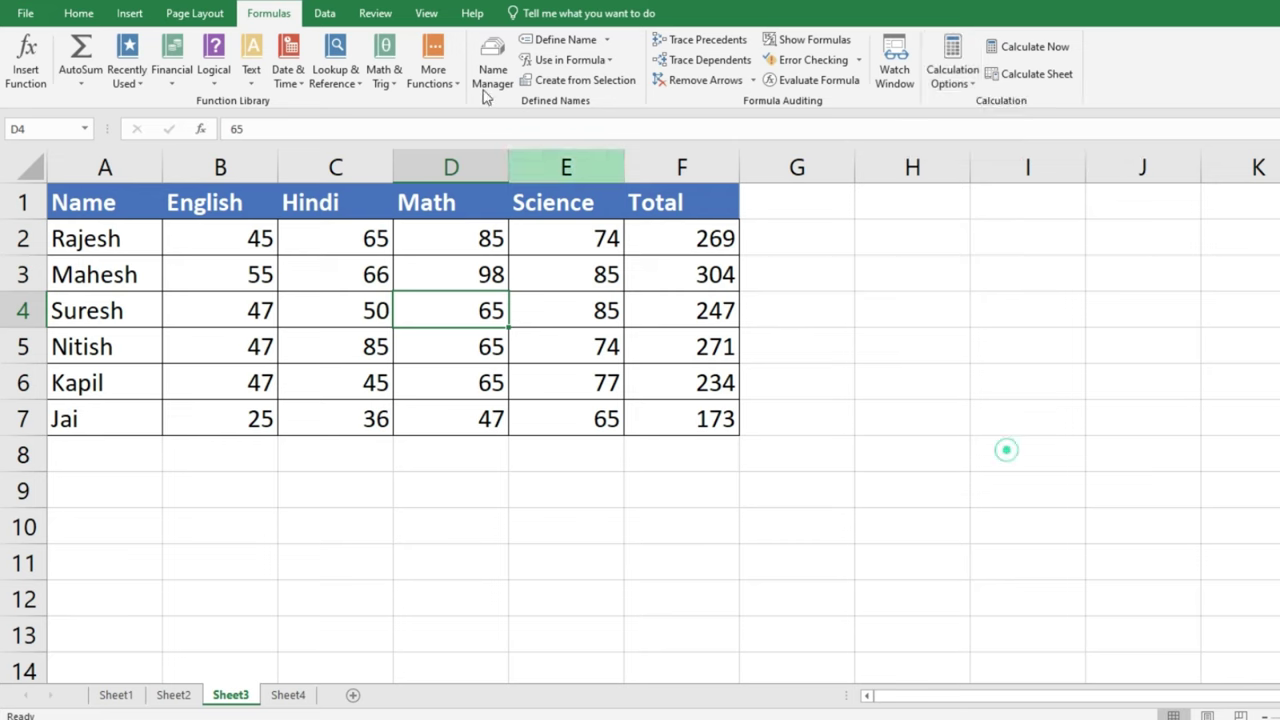
{"action": "left_click", "coordinate": [324, 13]}
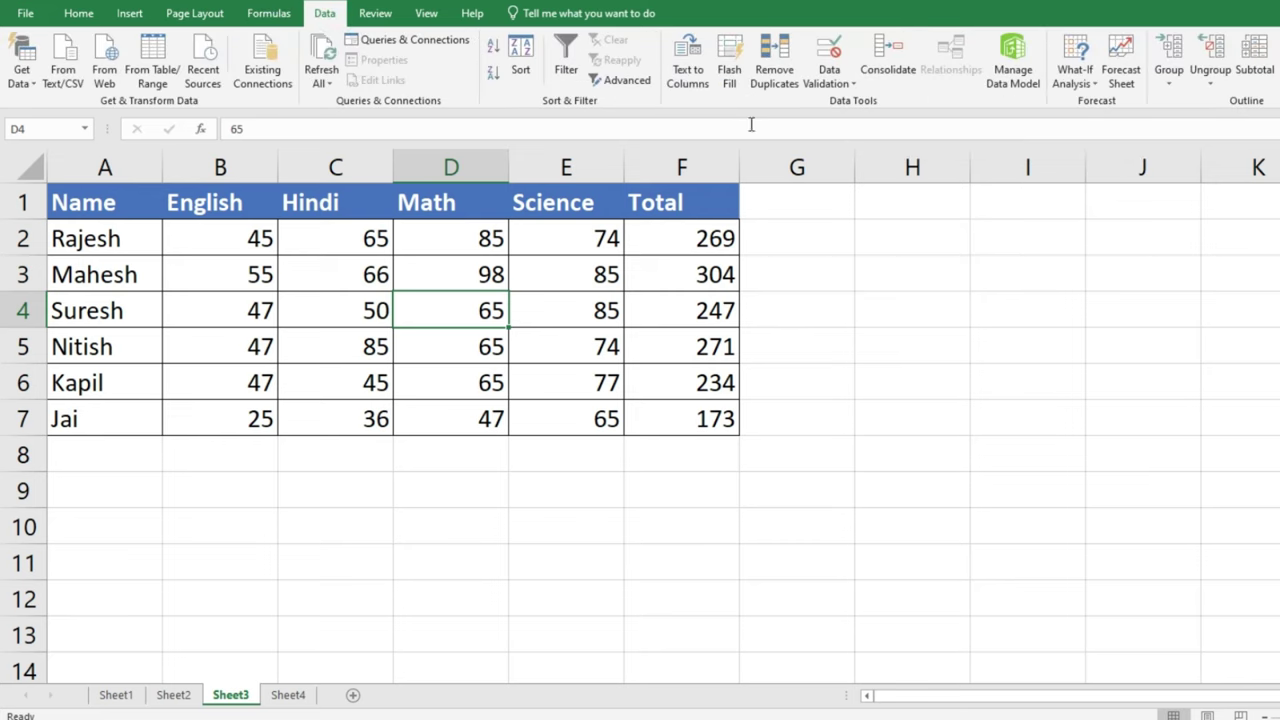
{"action": "left_click", "coordinate": [1095, 85]}
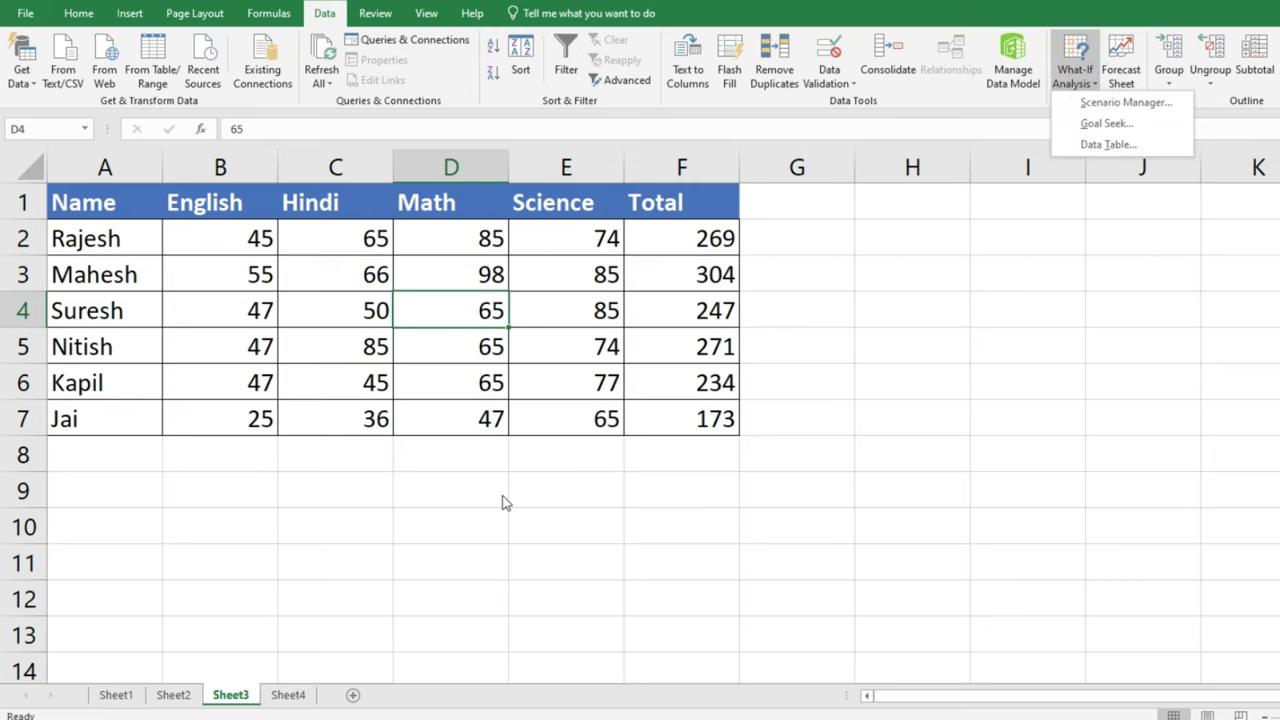
{"action": "left_click", "coordinate": [288, 694]}
{"action": "left_click", "coordinate": [288, 694]}
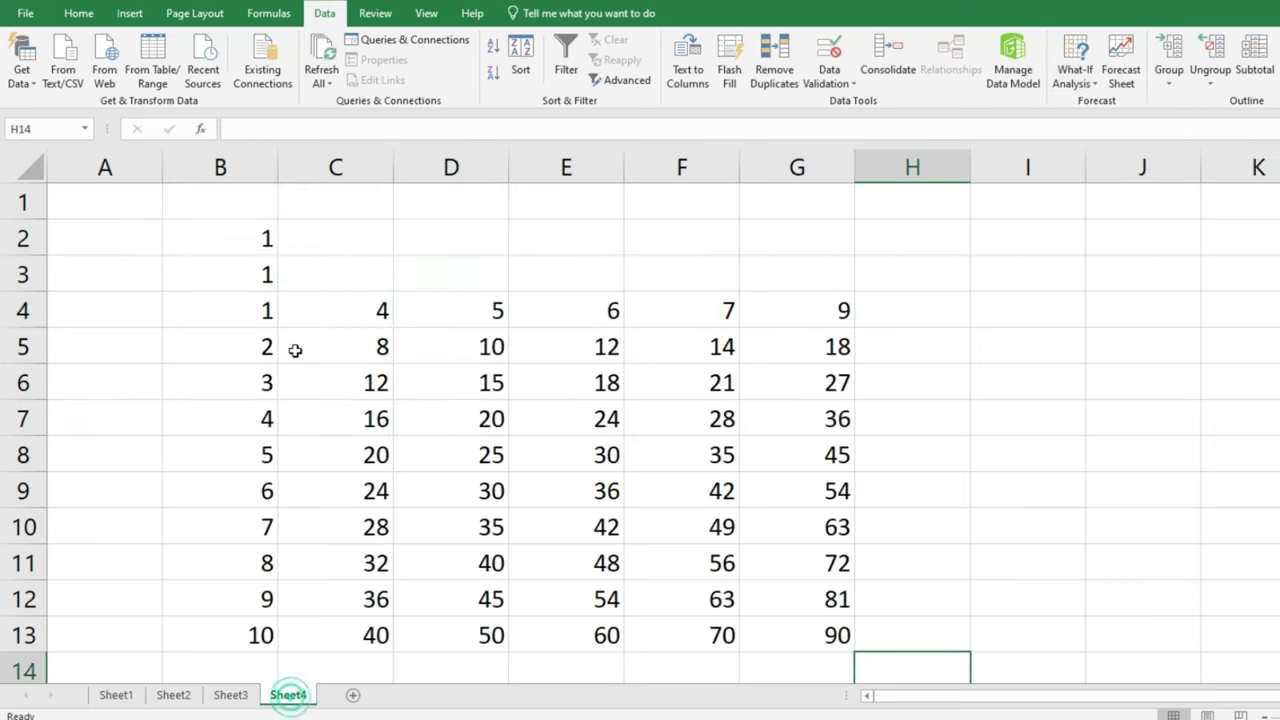
{"action": "left_click_drag", "start_coordinate": [258, 238], "coordinate": [894, 663]}
{"action": "key", "text": "Delete"}
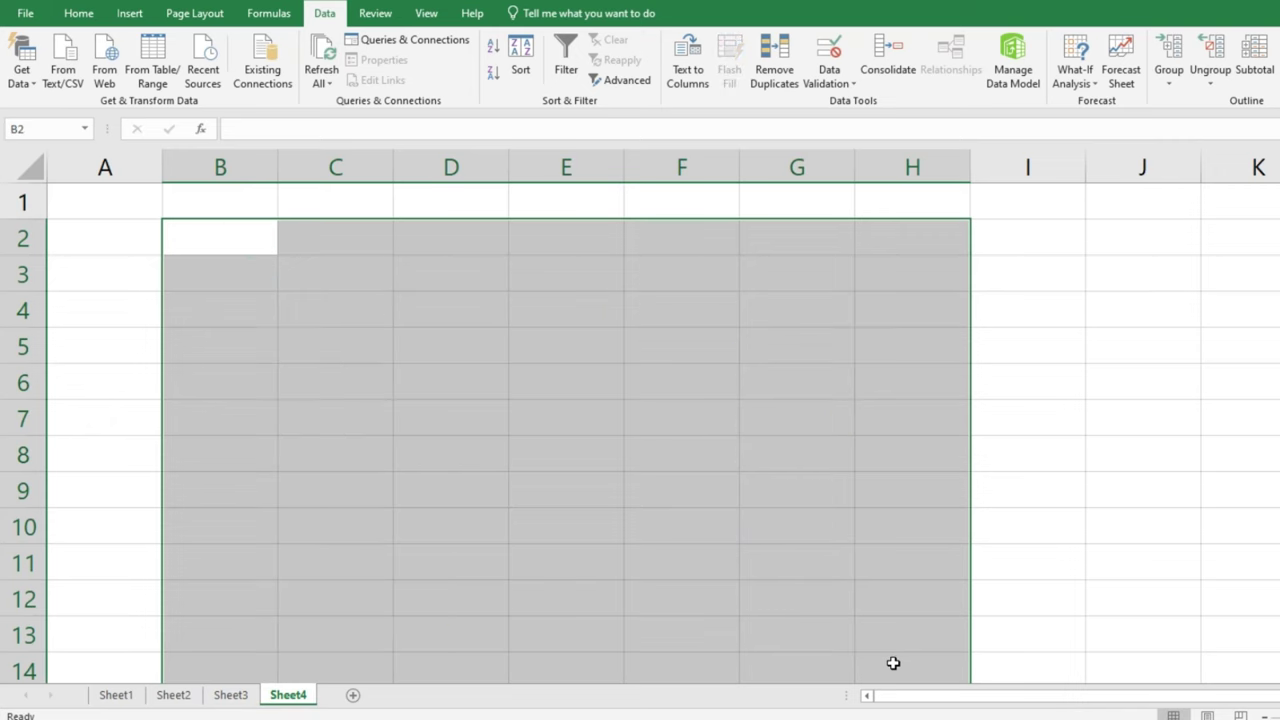
- Enter 1 in both B2 and B3
{"action": "left_click", "coordinate": [214, 237]}
{"action": "type", "text": "1"}
{"action": "key", "text": "Return"}
{"action": "type", "text": "1"}
{"action": "key", "text": "Return"}
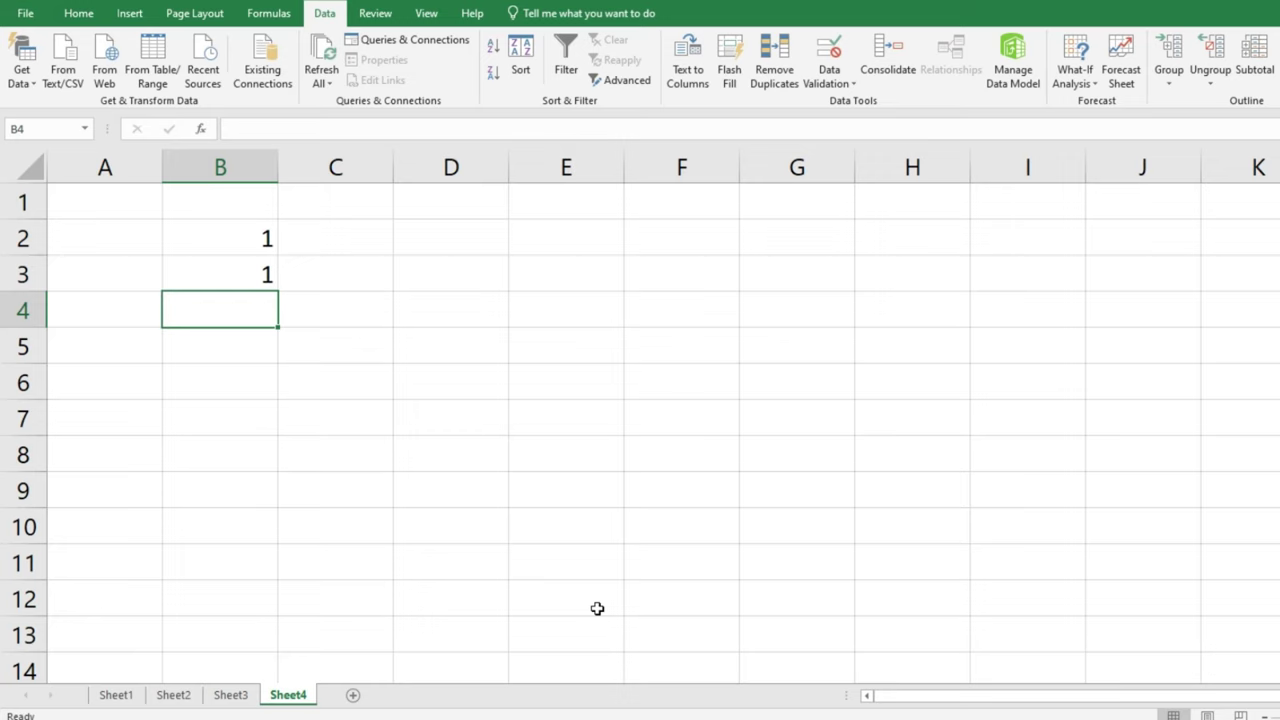
- Enter the formula =B2*B3 in B4
{"action": "type", "text": "="}
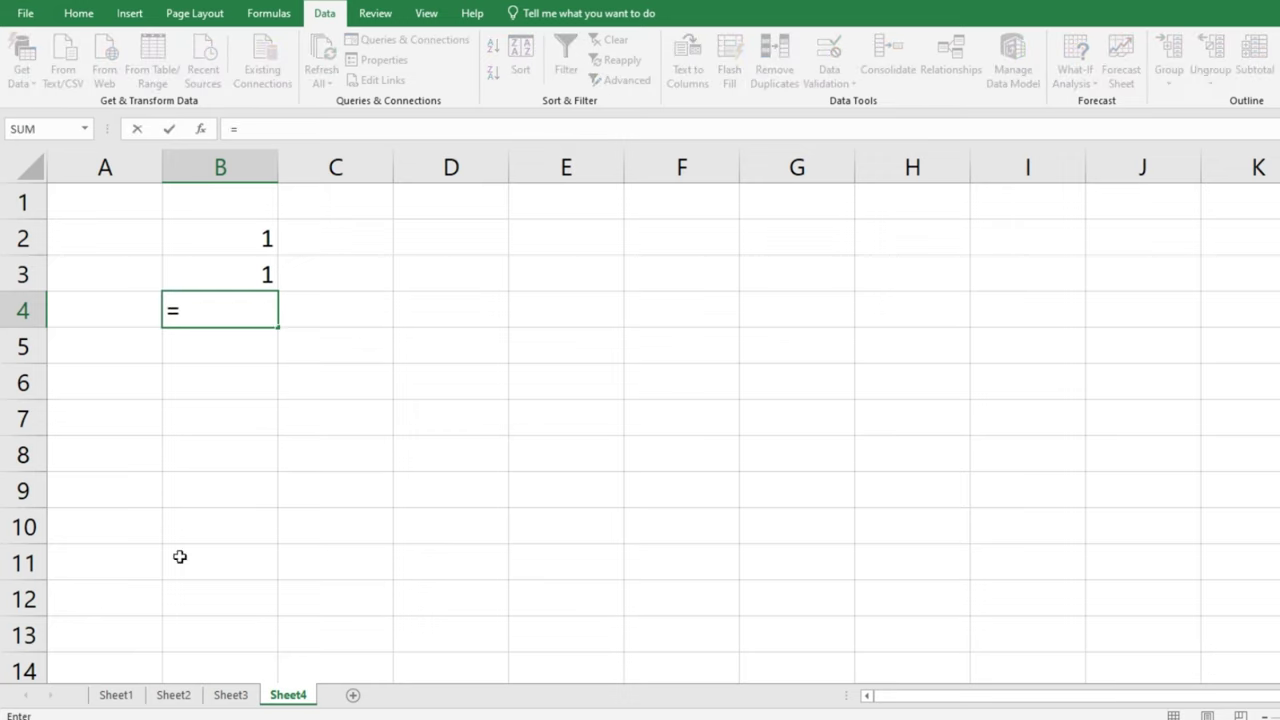
{"action": "left_click", "coordinate": [176, 245]}
{"action": "type", "text": "*"}
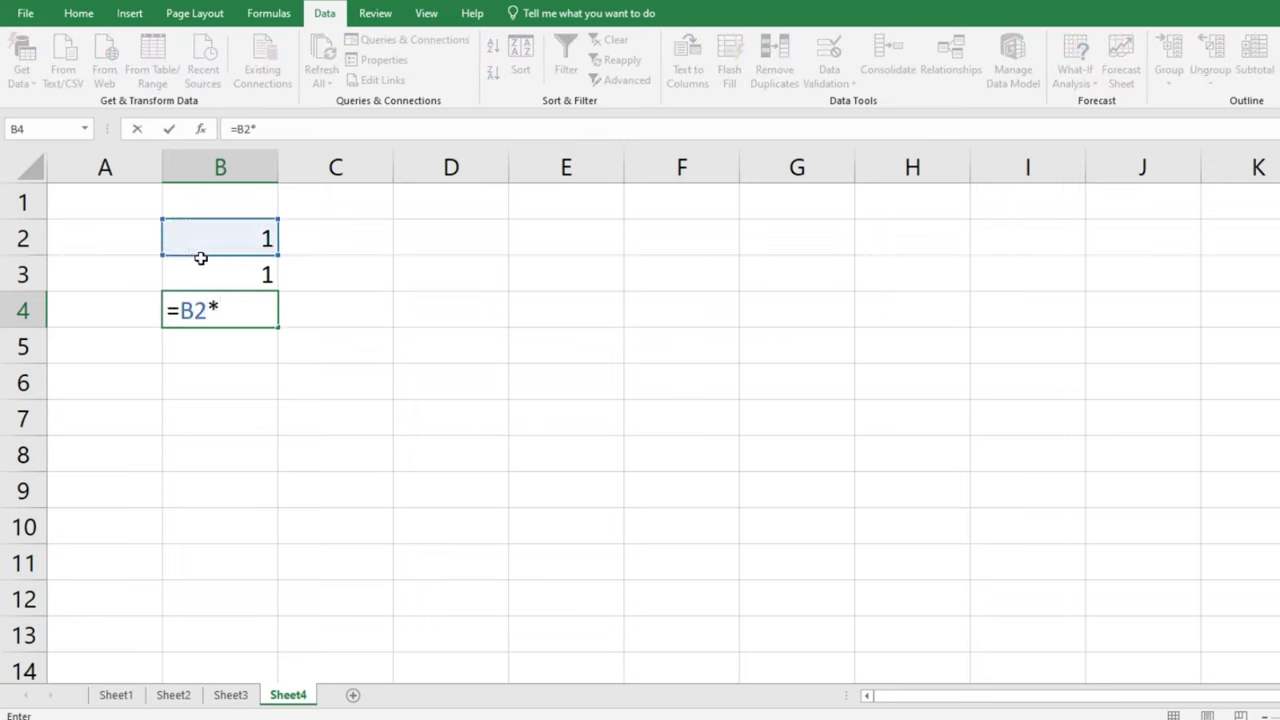
{"action": "left_click", "coordinate": [205, 274]}
{"action": "key", "text": "Return"}
- Fill the series 2 to 10 down B5:B13
{"action": "type", "text": "2"}
{"action": "key", "text": "Return"}
{"action": "type", "text": "3"}
{"action": "key", "text": "Return"}
{"action": "left_click", "coordinate": [244, 343]}
{"action": "mouse_move", "coordinate": [244, 343]}
{"action": "left_mouse_down"}
{"action": "mouse_move", "coordinate": [267, 385]}
{"action": "mouse_move", "coordinate": [253, 640]}
{"action": "left_mouse_up"}
- Enter 4, 6, 8, 9 across C4:F4 and select the range B4:F13
{"action": "left_click", "coordinate": [320, 312]}
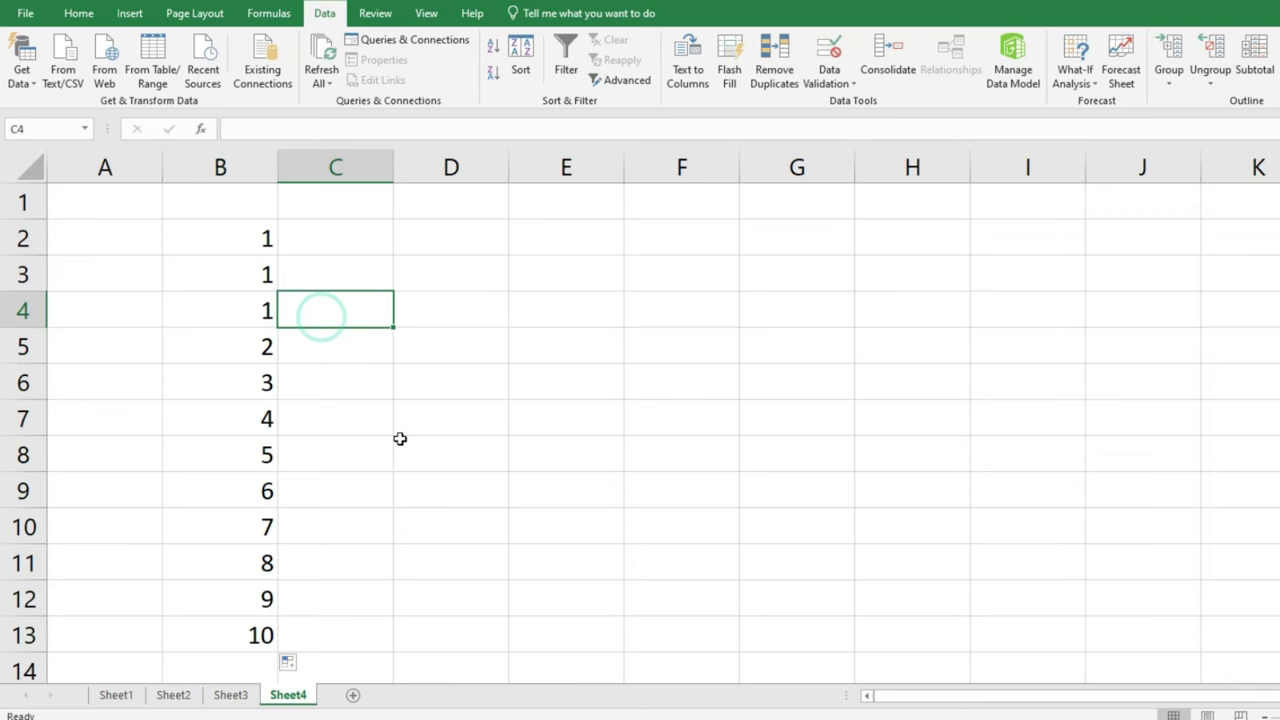
{"action": "type", "text": "4"}
{"action": "key", "text": "Tab"}
{"action": "type", "text": "6"}
{"action": "key", "text": "Tab"}
{"action": "type", "text": "8"}
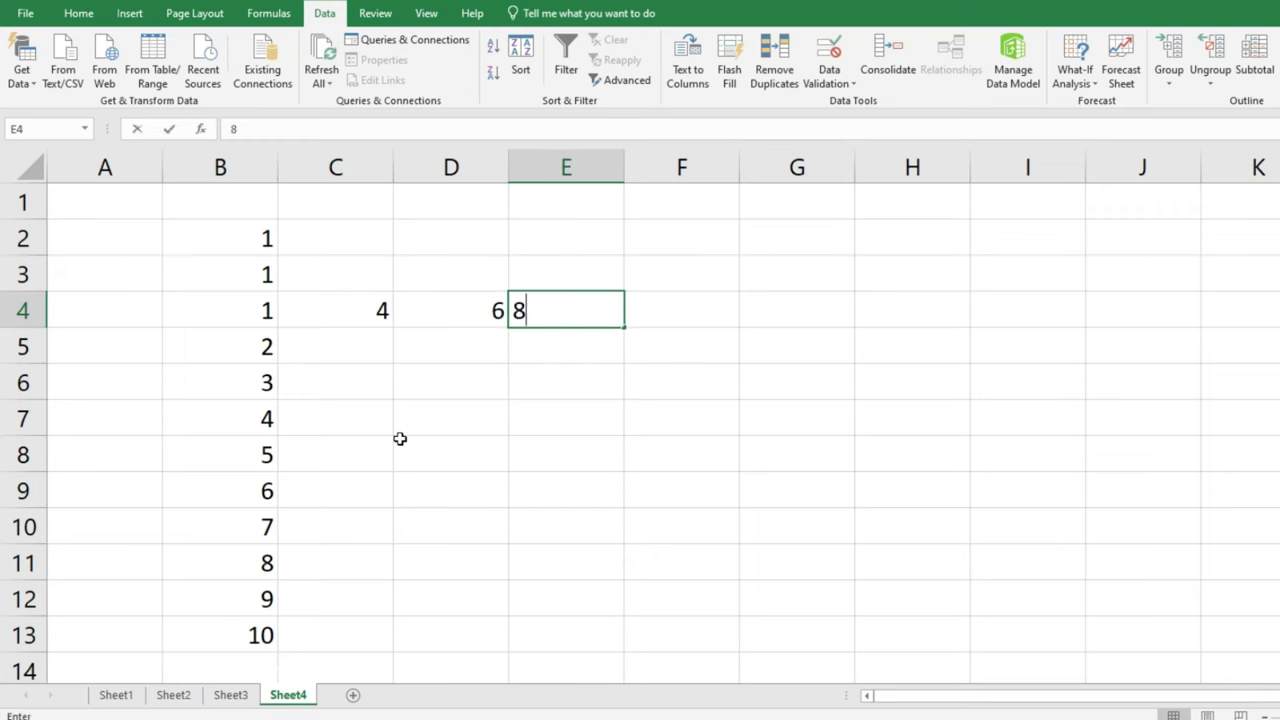
{"action": "key", "text": "Tab"}
{"action": "type", "text": "9"}
{"action": "key", "text": "Tab"}
{"action": "mouse_move", "coordinate": [276, 311]}
{"action": "left_mouse_down"}
{"action": "mouse_move", "coordinate": [392, 328]}
{"action": "mouse_move", "coordinate": [646, 640]}
{"action": "left_mouse_up"}
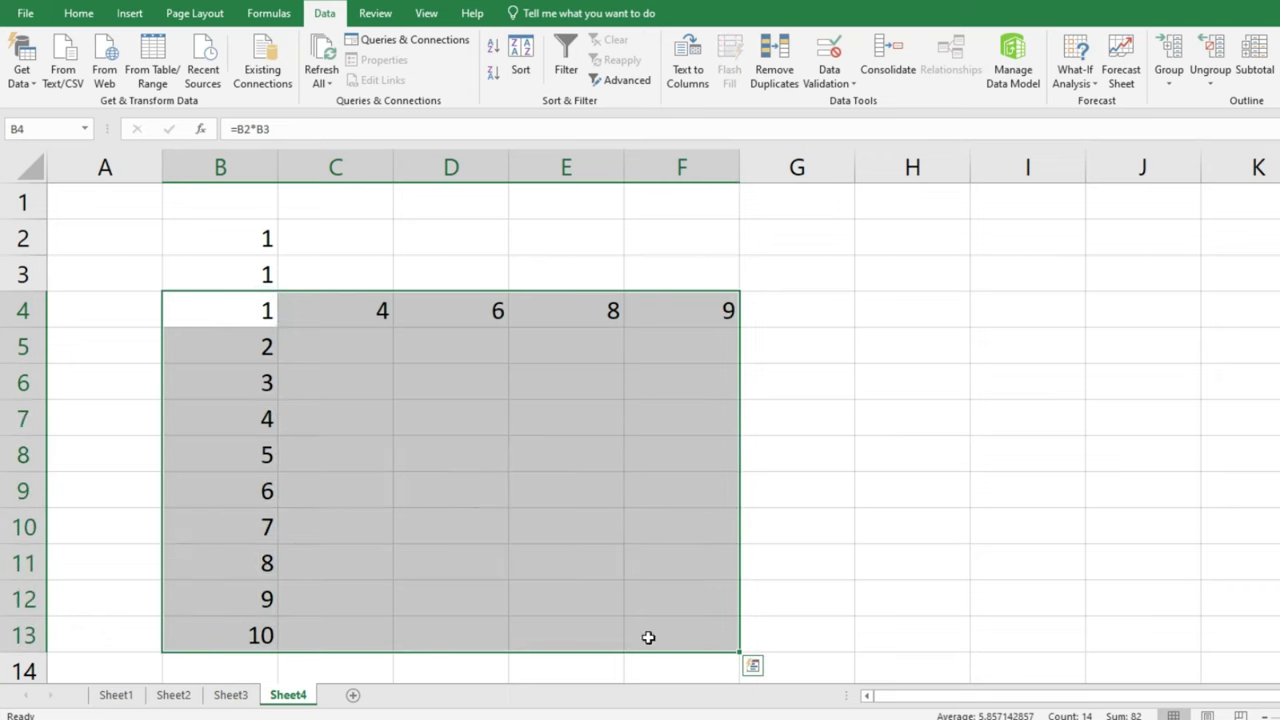
- Create a Data Table on B4:F13 with row input $B$2 and column input $B$3
{"action": "left_click", "coordinate": [1075, 78]}
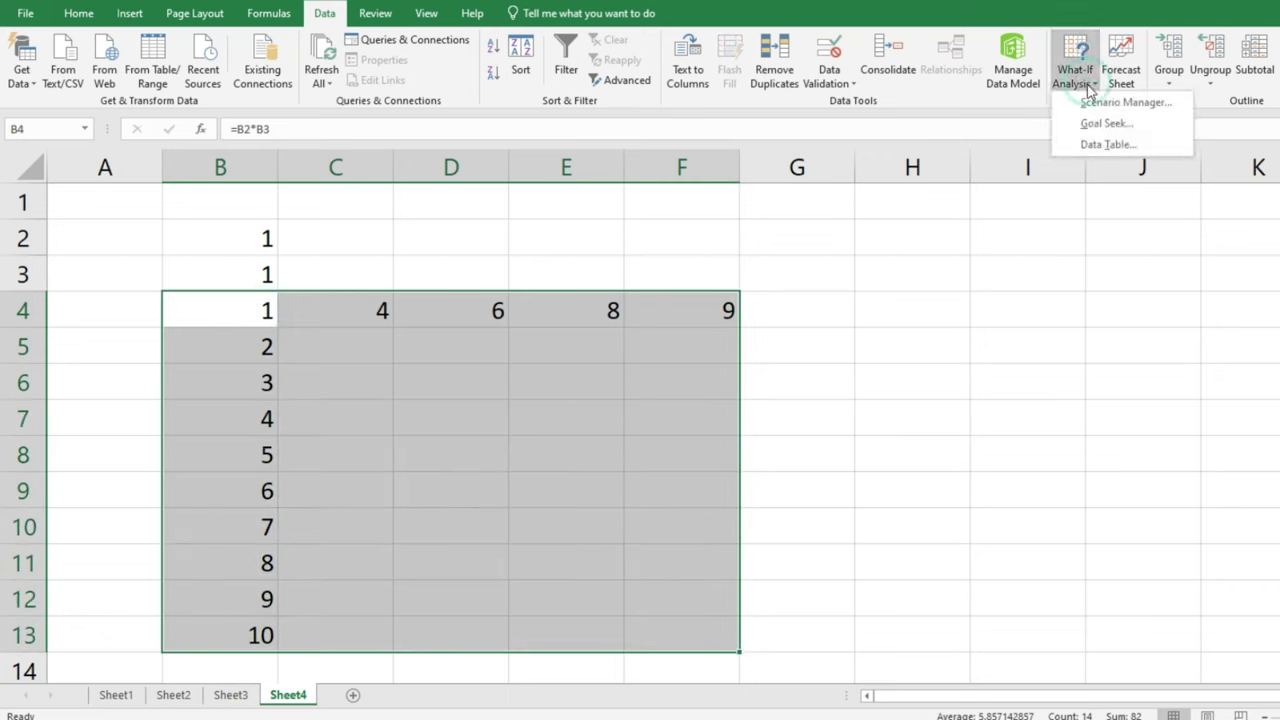
{"action": "left_click", "coordinate": [1105, 145]}
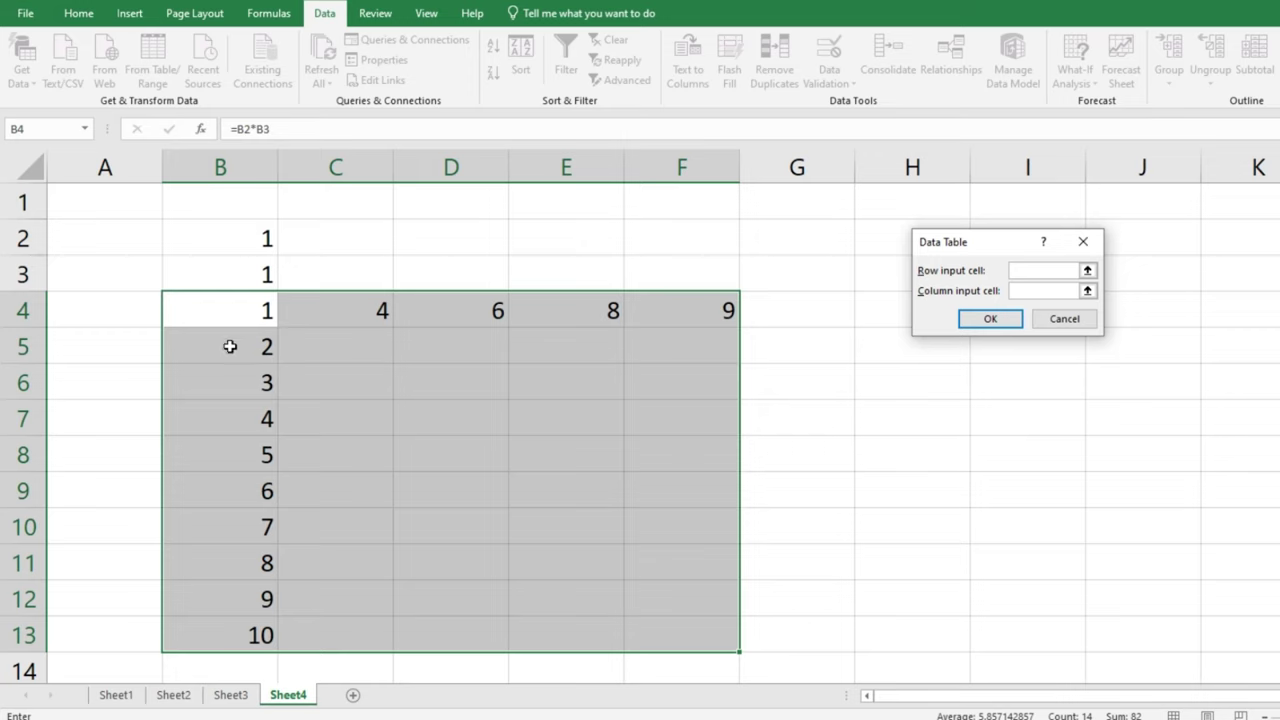
{"action": "left_click", "coordinate": [249, 243]}
{"action": "left_click", "coordinate": [1025, 293]}
{"action": "left_click", "coordinate": [251, 265]}
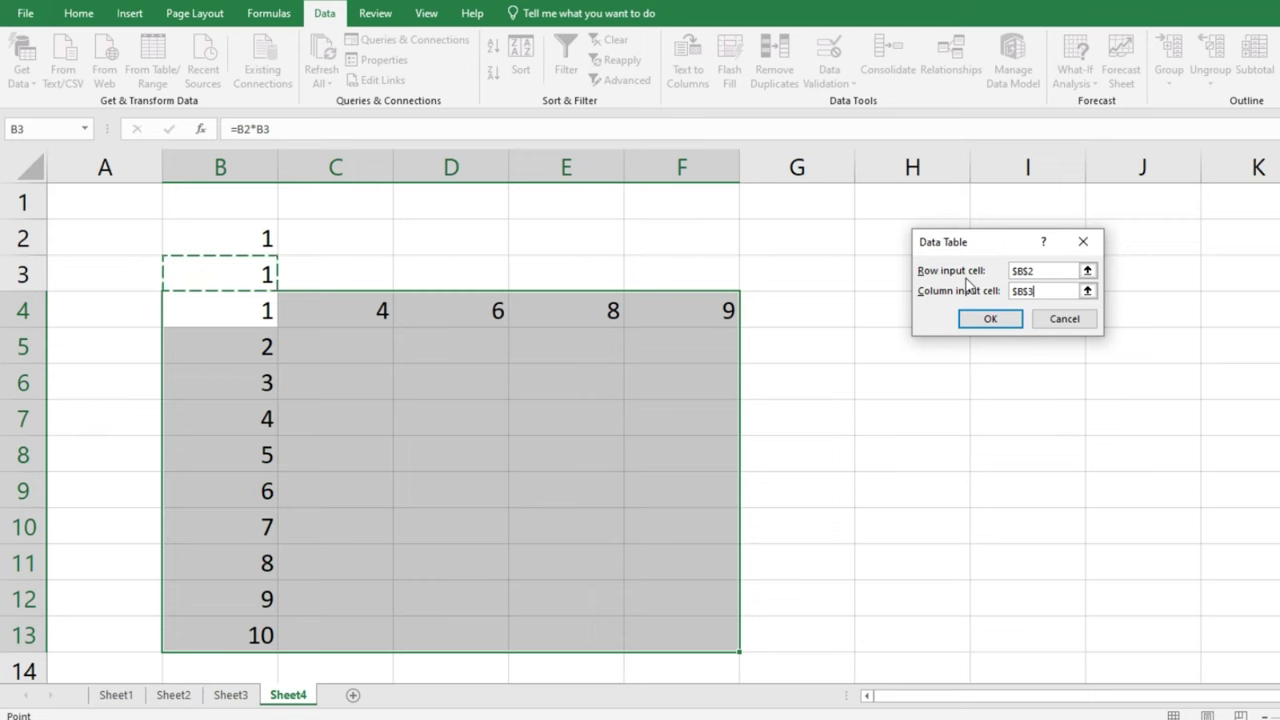
{"action": "left_click", "coordinate": [988, 319]}
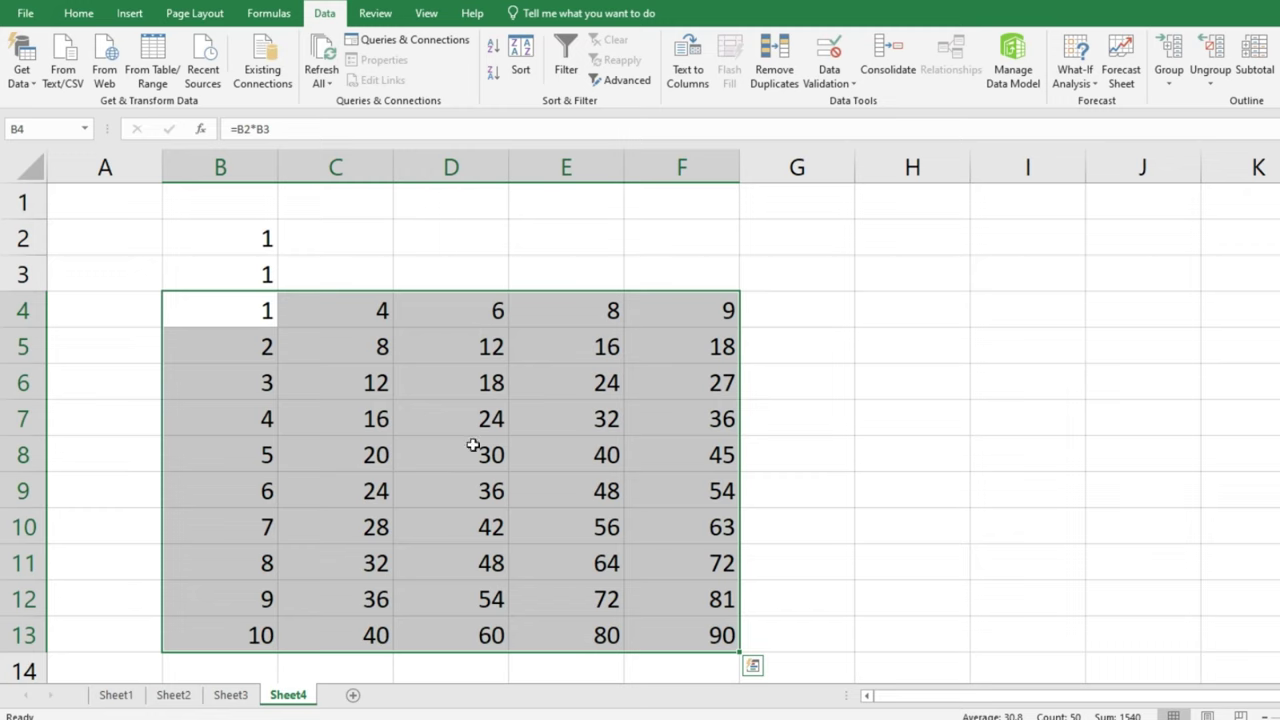
{"action": "left_click", "coordinate": [270, 14]}
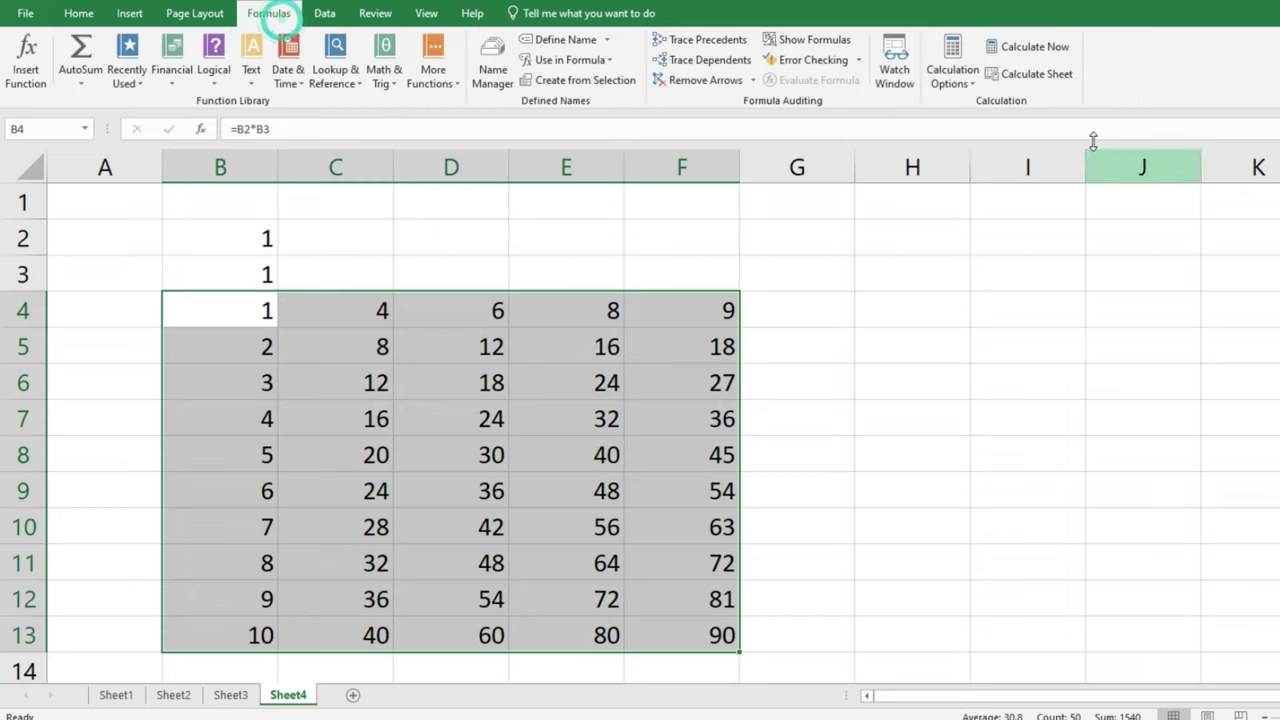
- Change the C4 header to 5, then 7, so column C recalculates to 14 through 70
{"action": "left_click", "coordinate": [952, 72]}
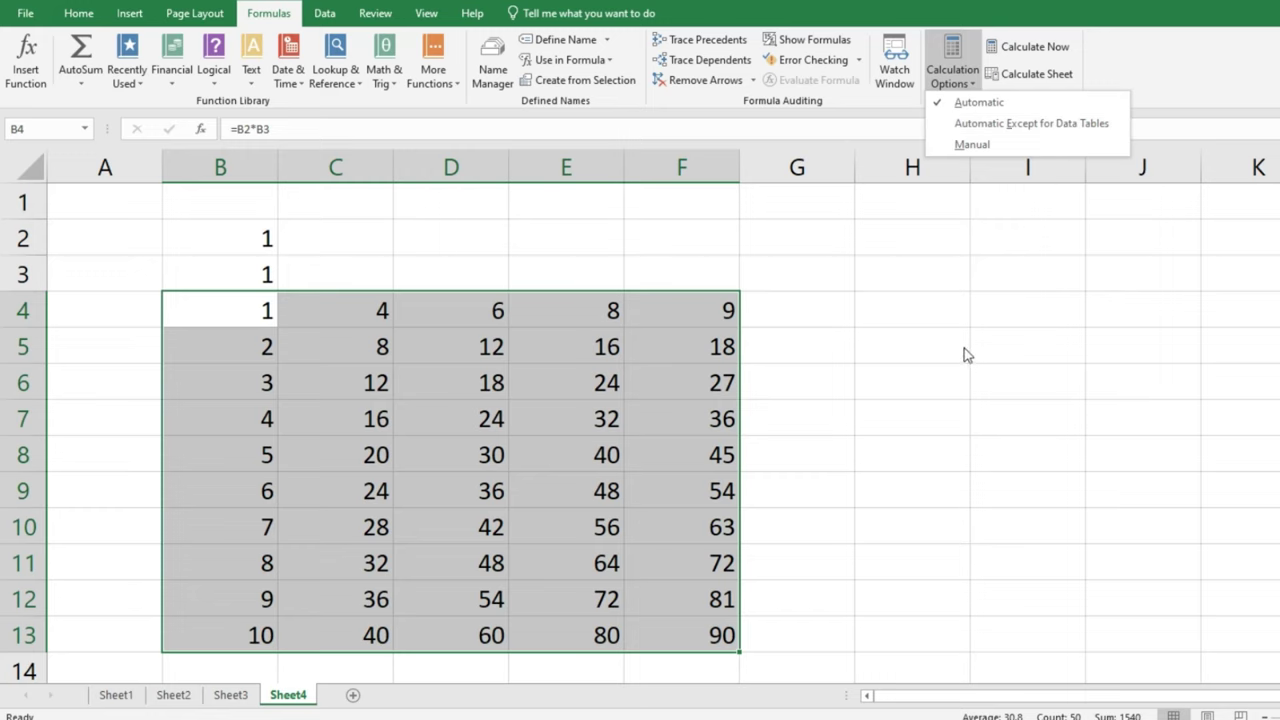
{"action": "left_click", "coordinate": [926, 343]}
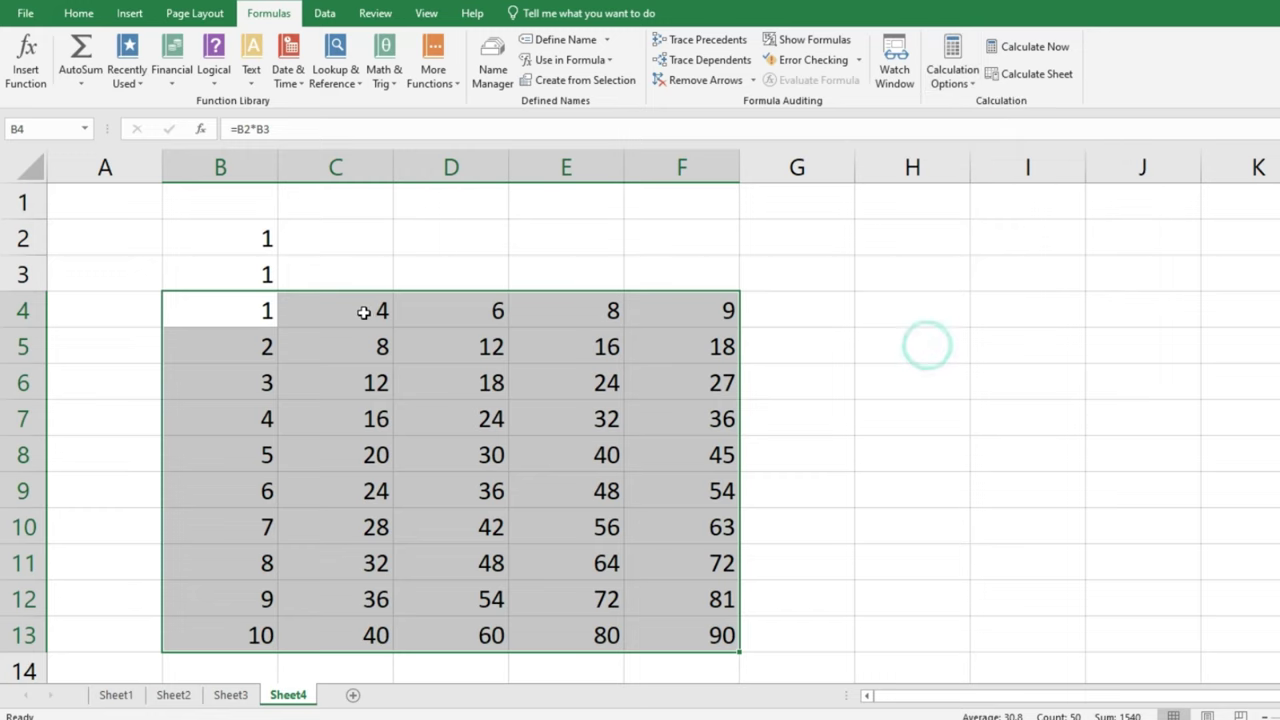
{"action": "left_click", "coordinate": [363, 309]}
{"action": "type", "text": "5"}
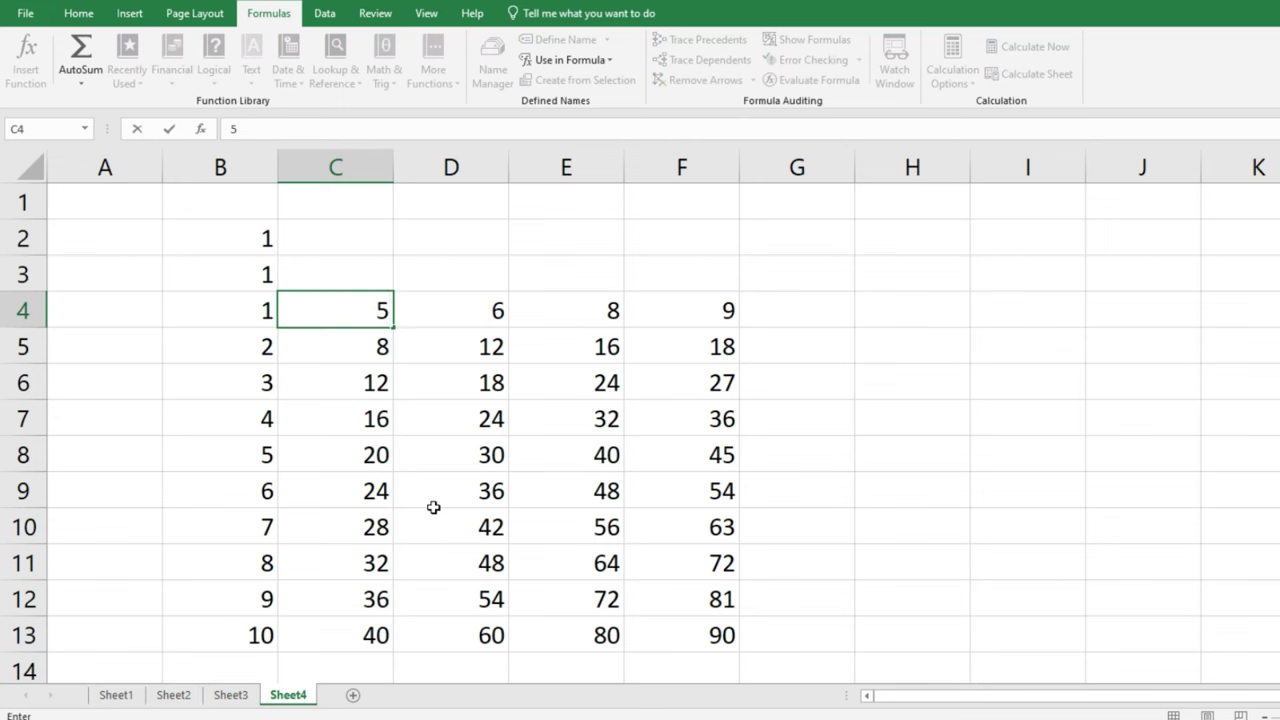
{"action": "key", "text": "Return"}
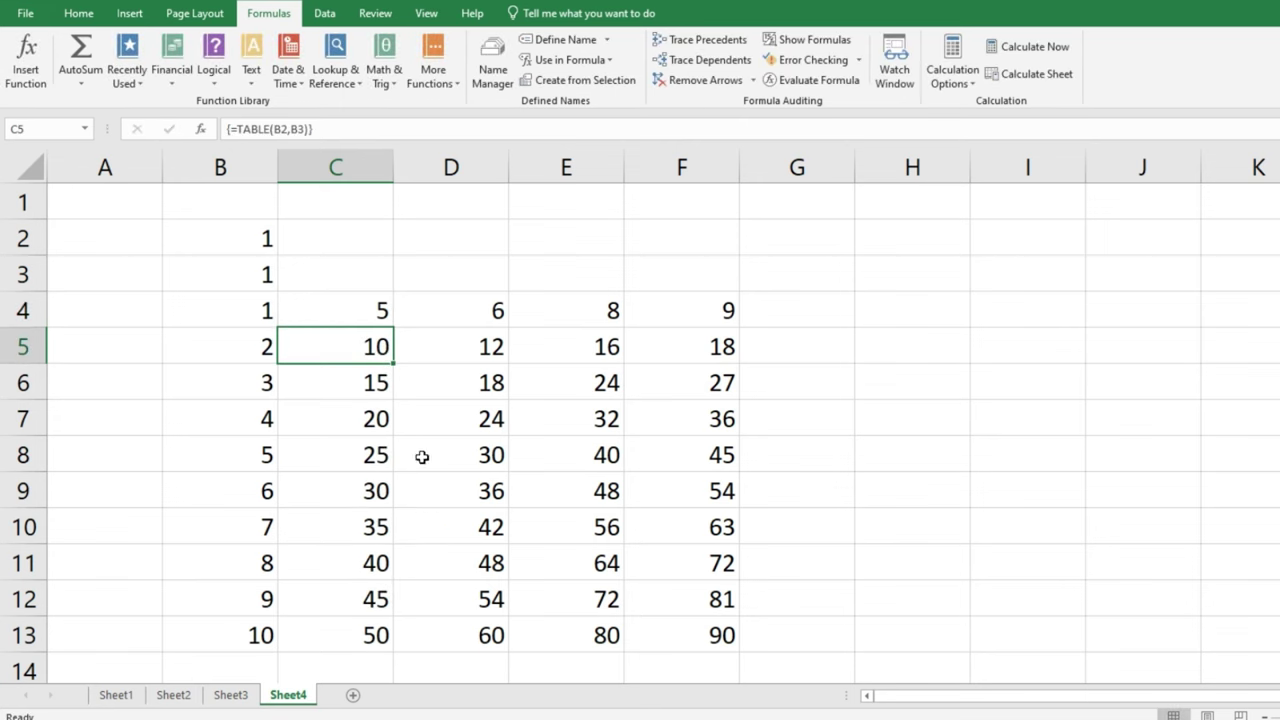
{"action": "left_click", "coordinate": [383, 300]}
{"action": "type", "text": "7"}
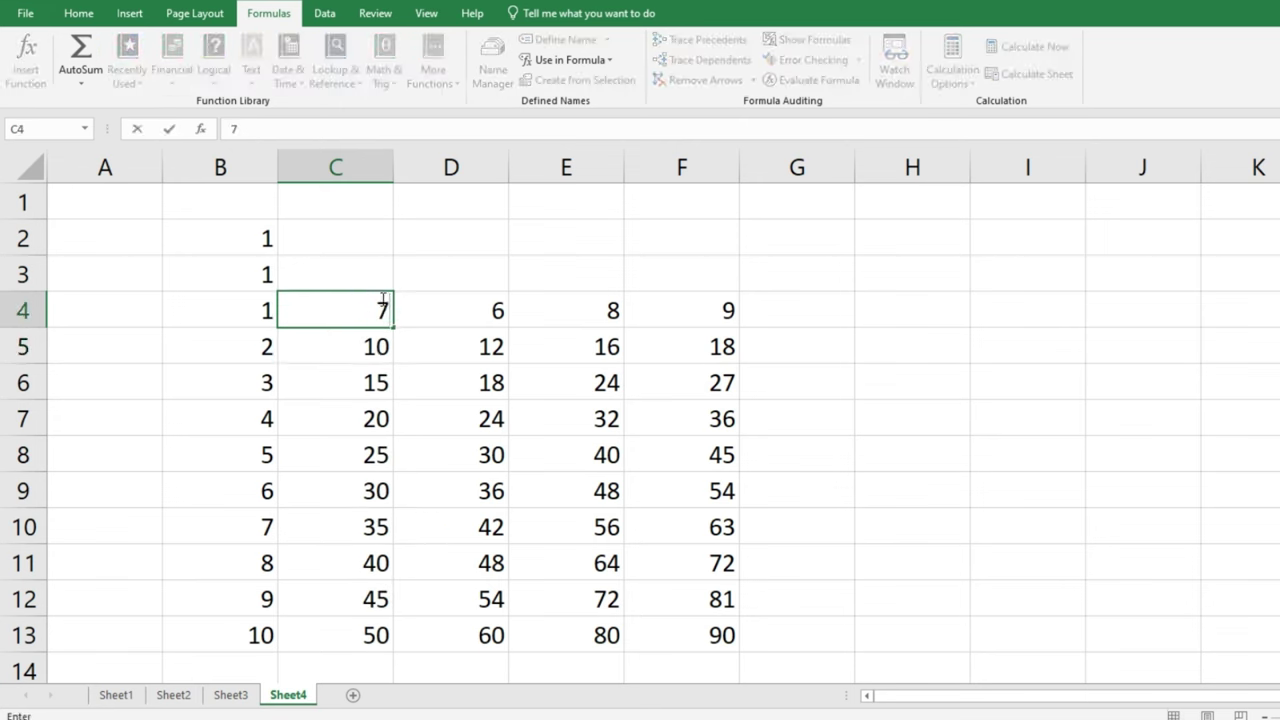
{"action": "key", "text": "Return"}
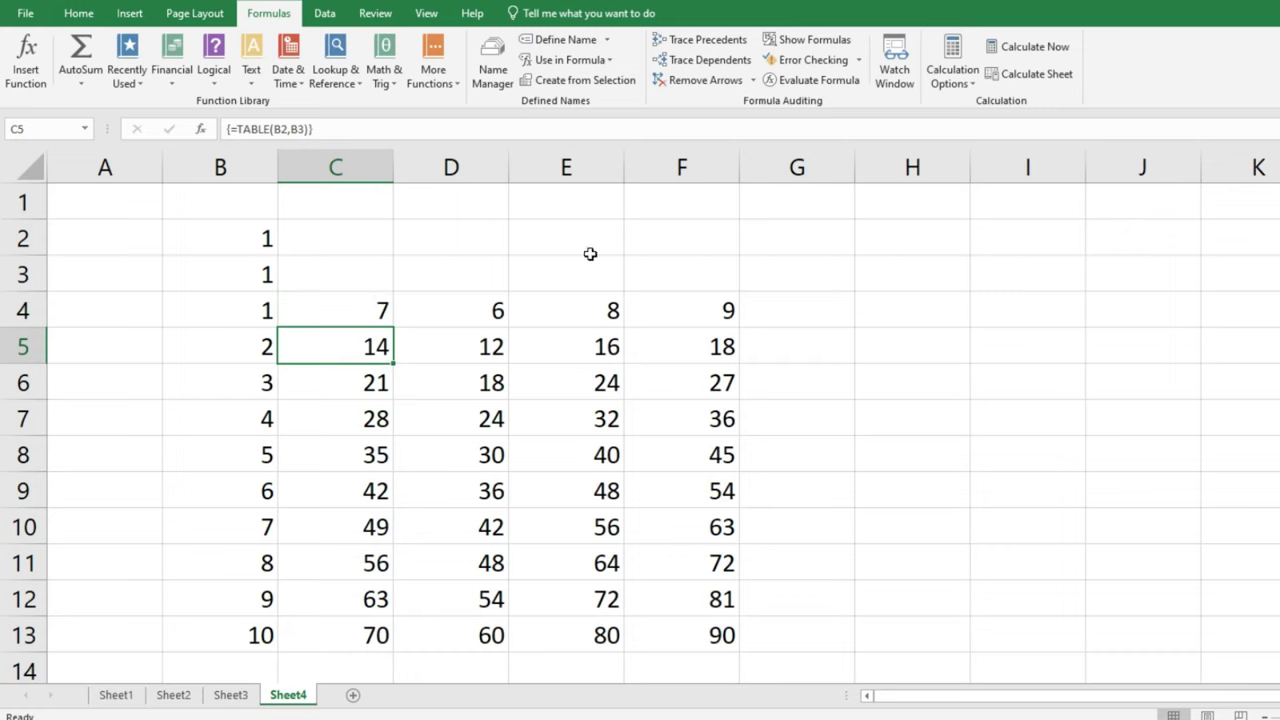
{"action": "left_click", "coordinate": [966, 82]}
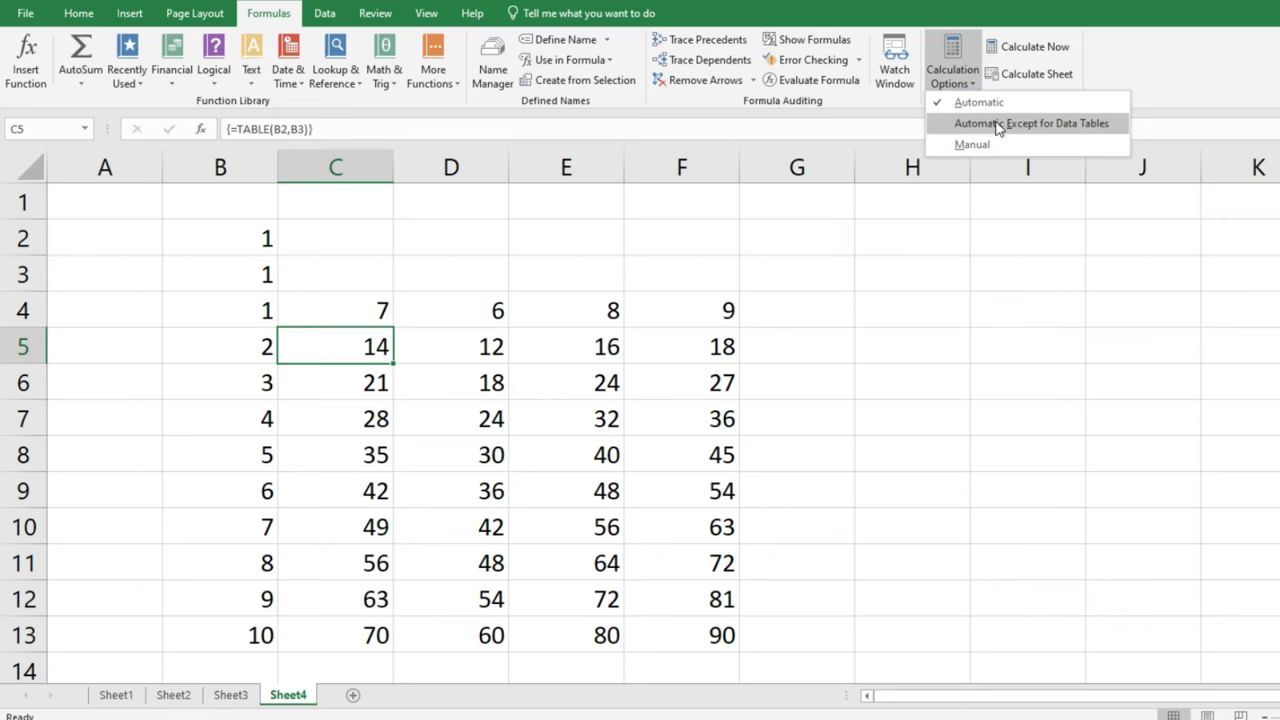
- Set calculation to Automatic Except for Data Tables and change Sheet3's D3 to 20
{"action": "left_click", "coordinate": [996, 123]}
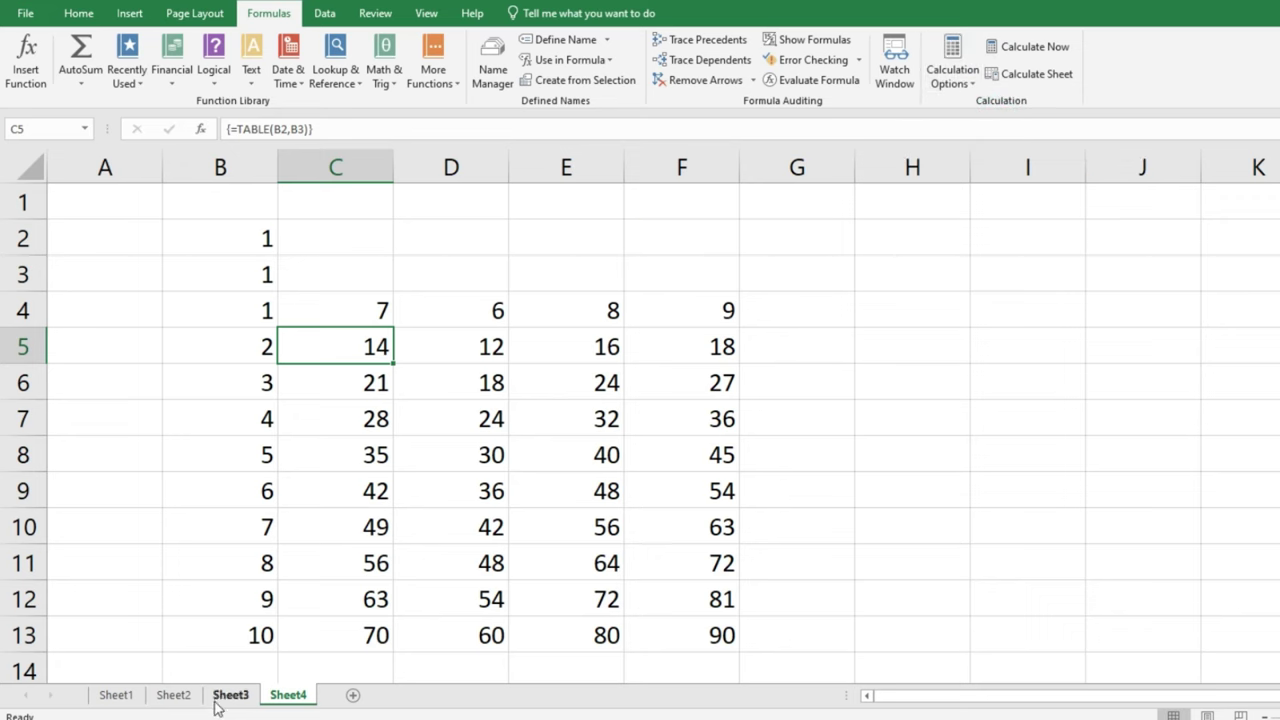
{"action": "left_click", "coordinate": [228, 695]}
{"action": "left_click", "coordinate": [493, 275]}
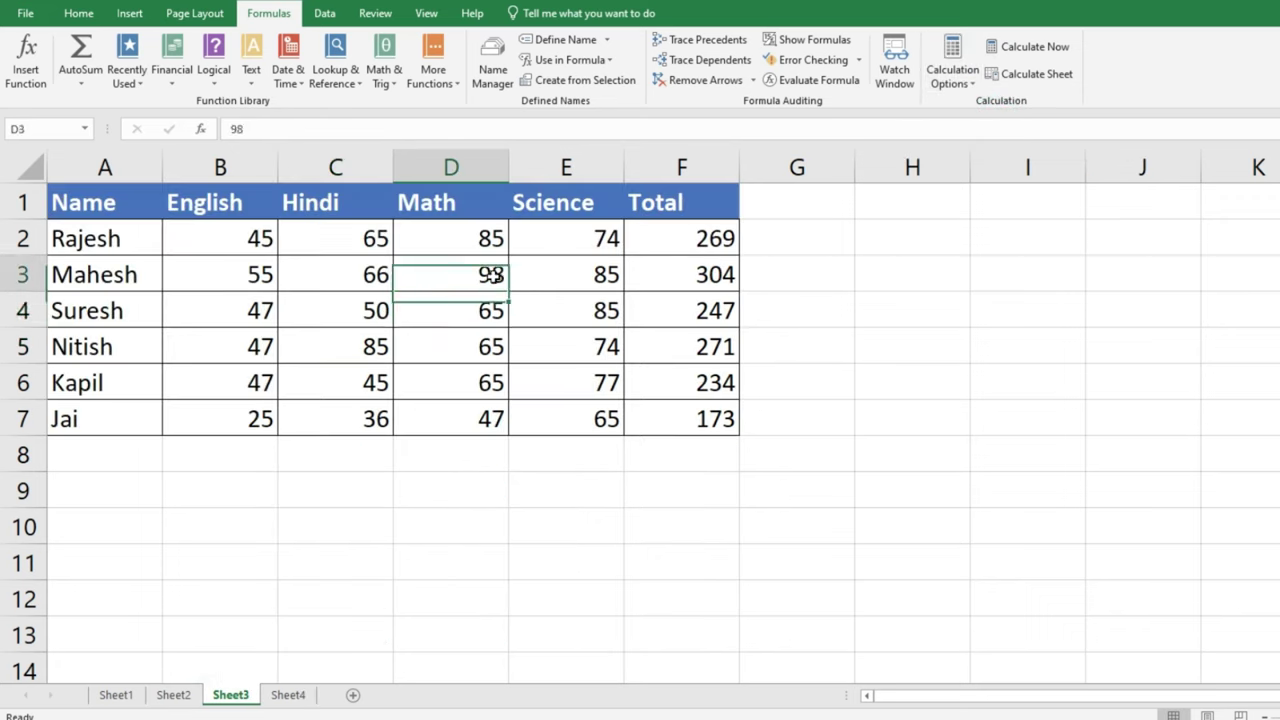
{"action": "type", "text": "20"}
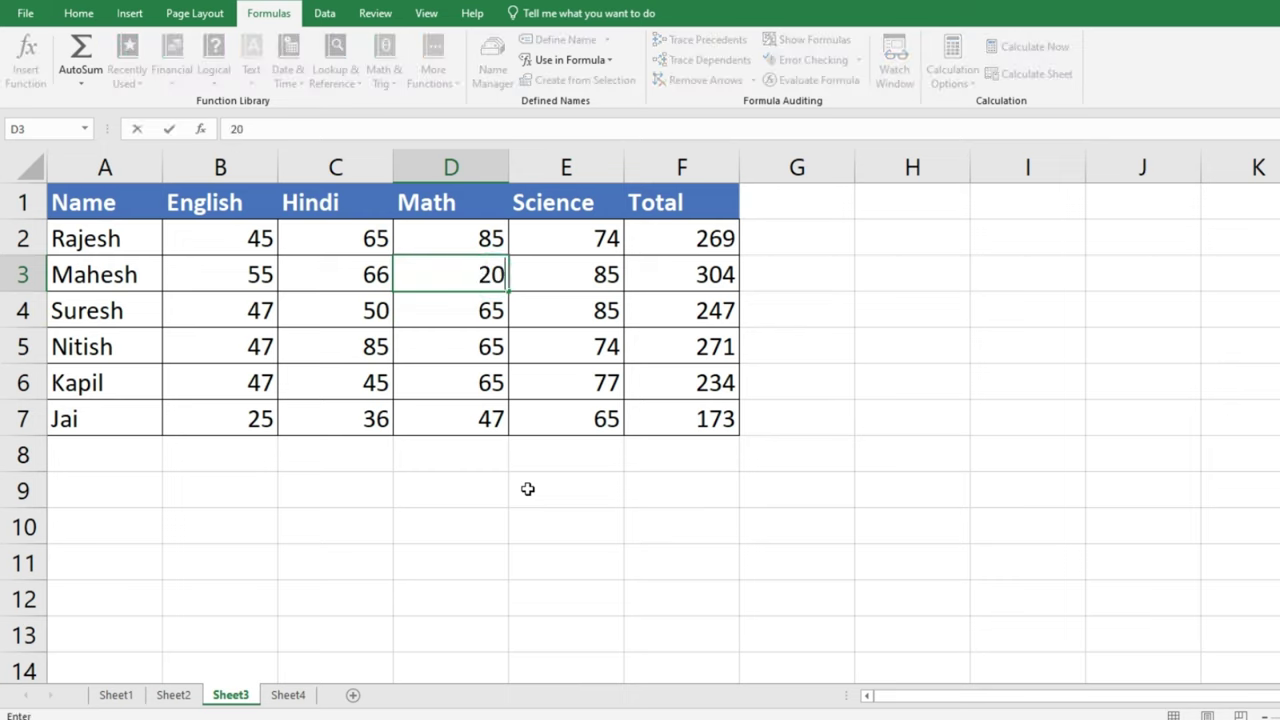
{"action": "key", "text": "Return"}
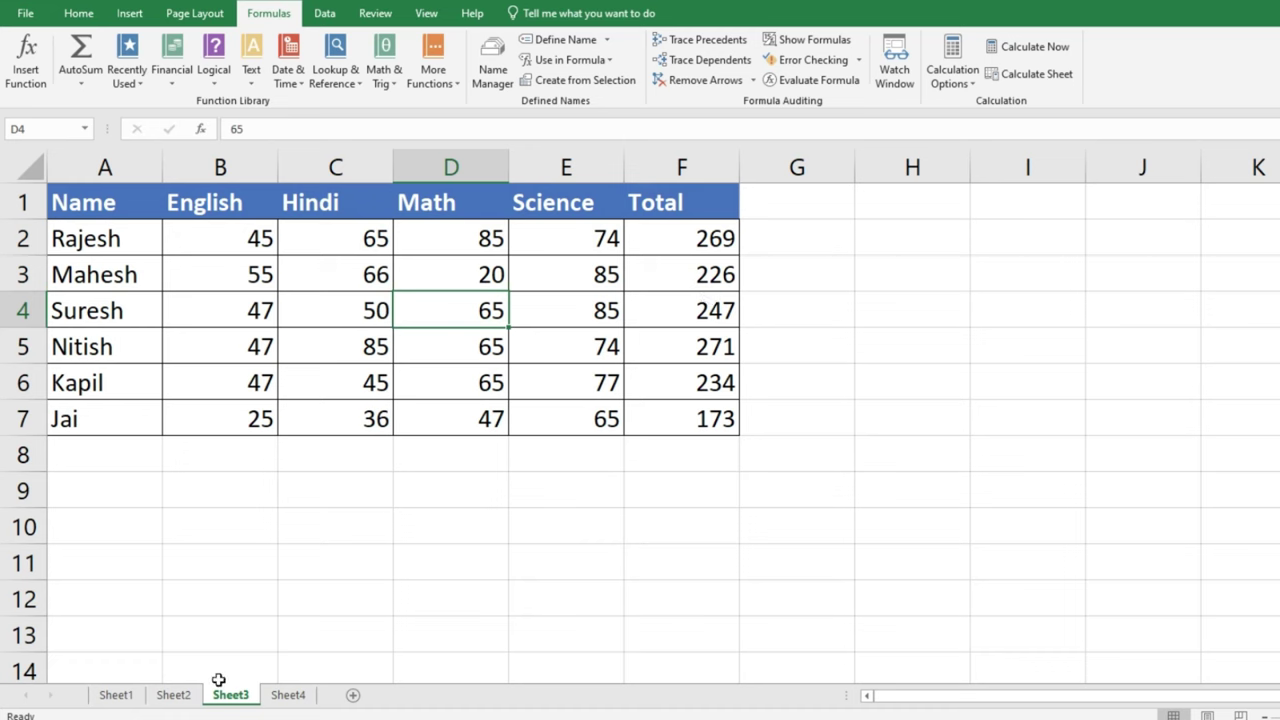
- Change Sheet4's C4 header to 3, check the calculation mode, and return to Sheet3
{"action": "left_click", "coordinate": [288, 694]}
{"action": "left_click", "coordinate": [362, 318]}
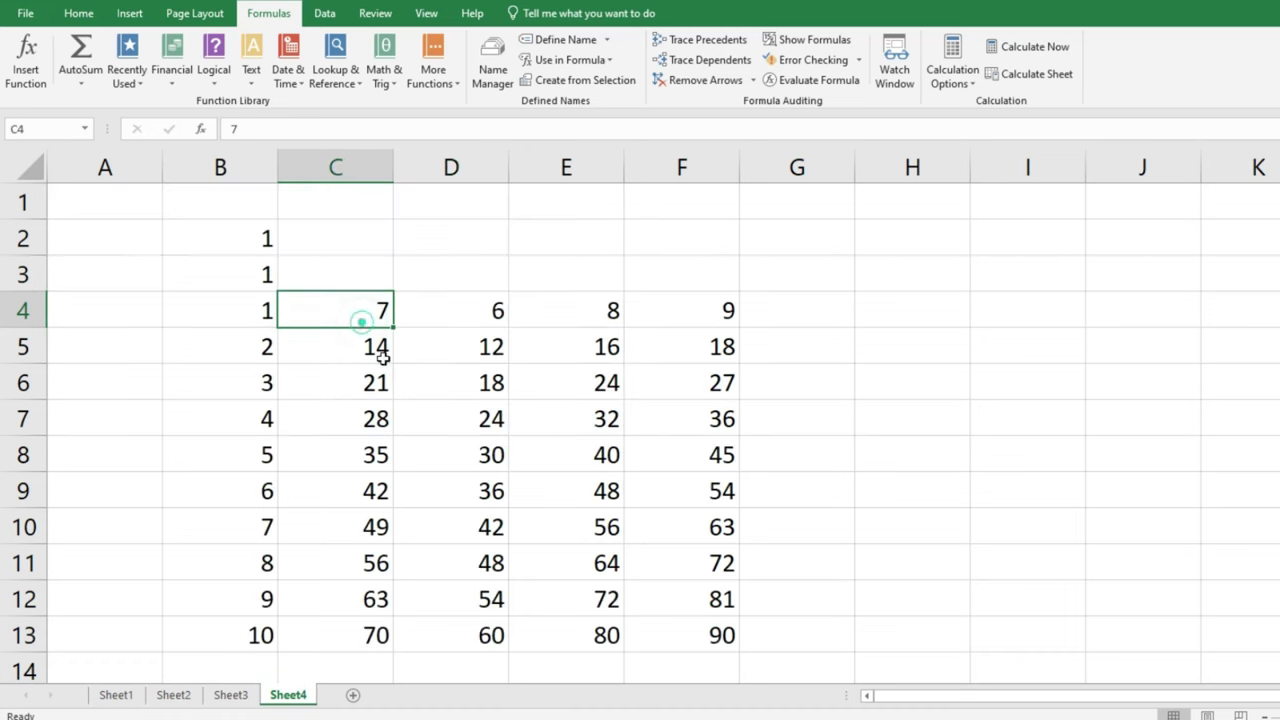
{"action": "type", "text": "3"}
{"action": "key", "text": "Return"}
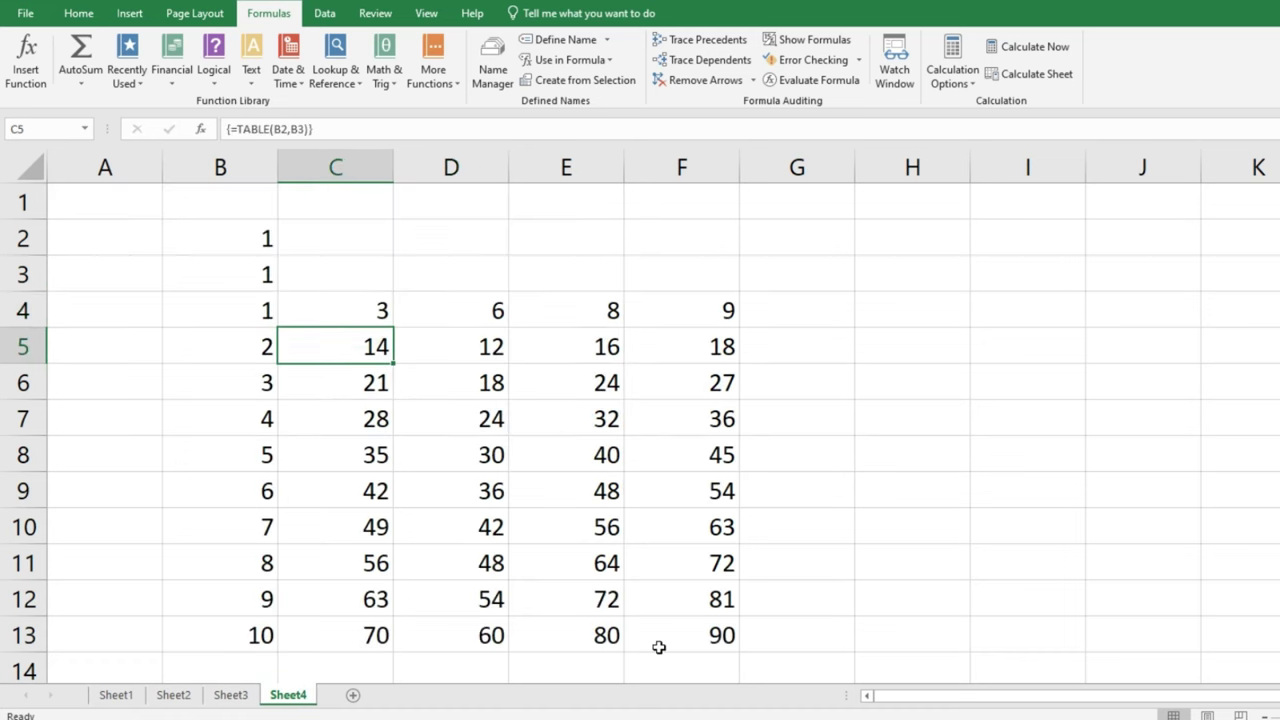
{"action": "left_click", "coordinate": [947, 80]}
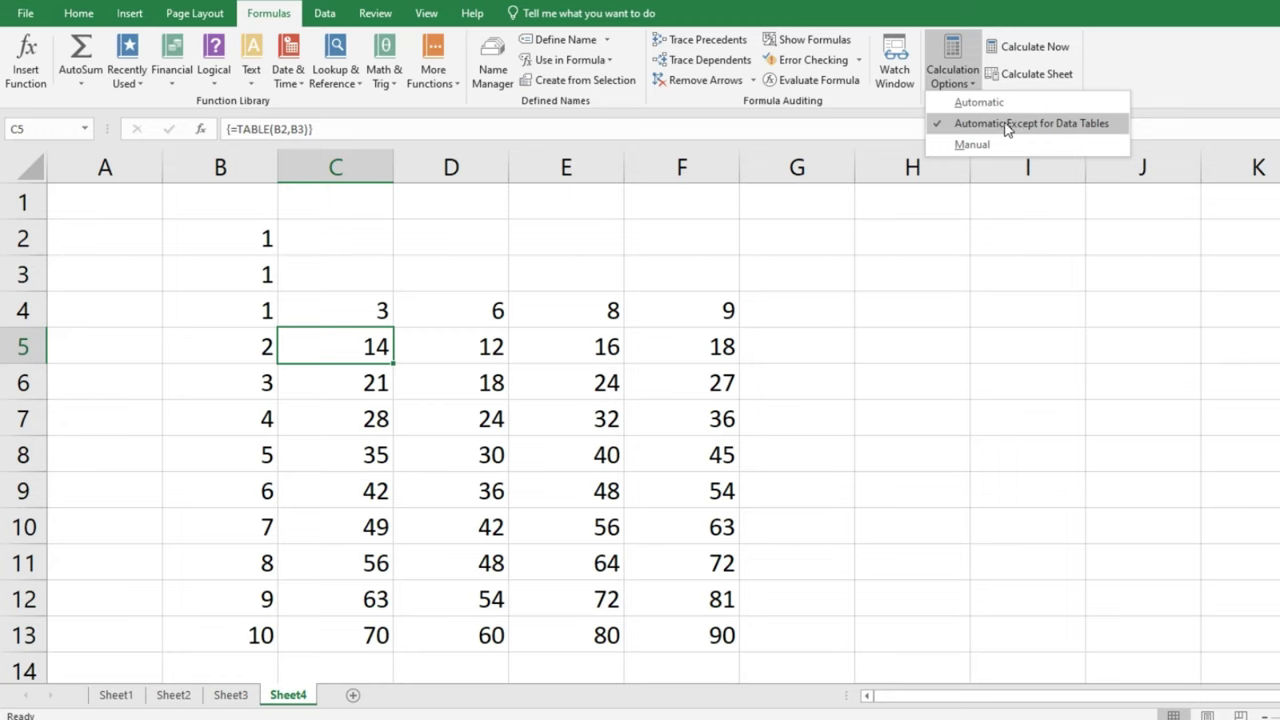
{"action": "left_click", "coordinate": [1023, 231]}
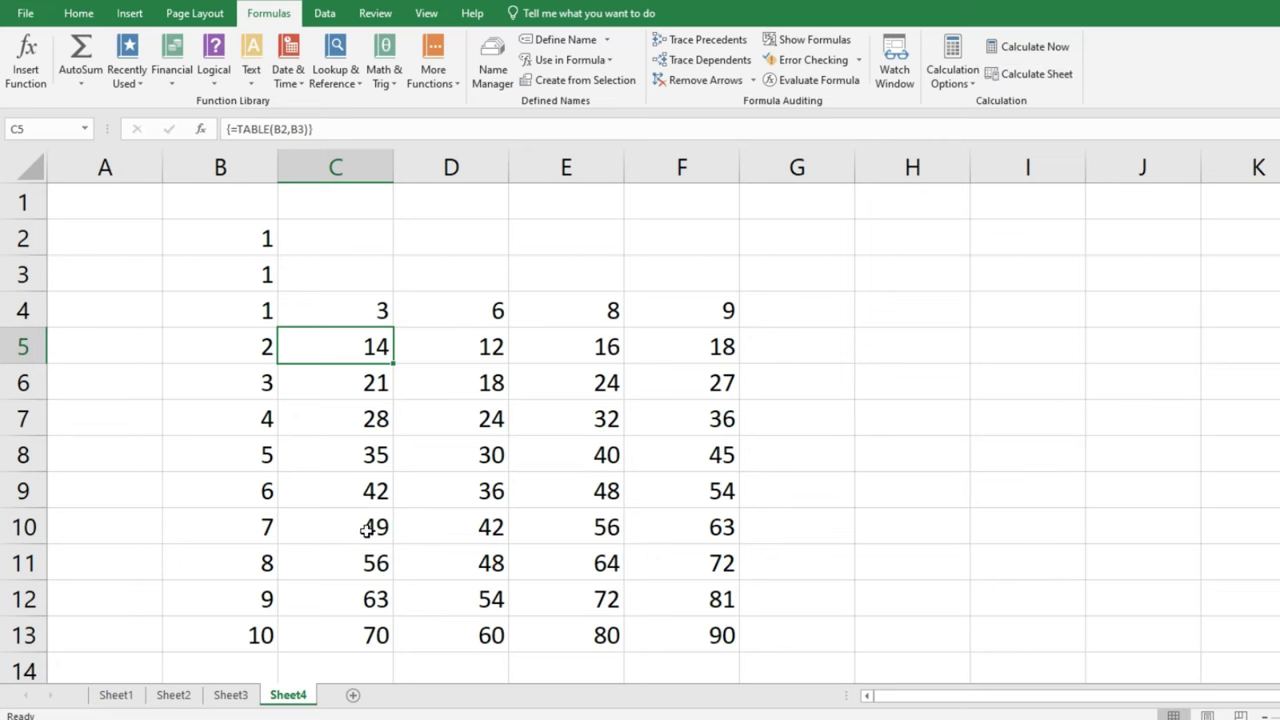
{"action": "left_click", "coordinate": [231, 697]}
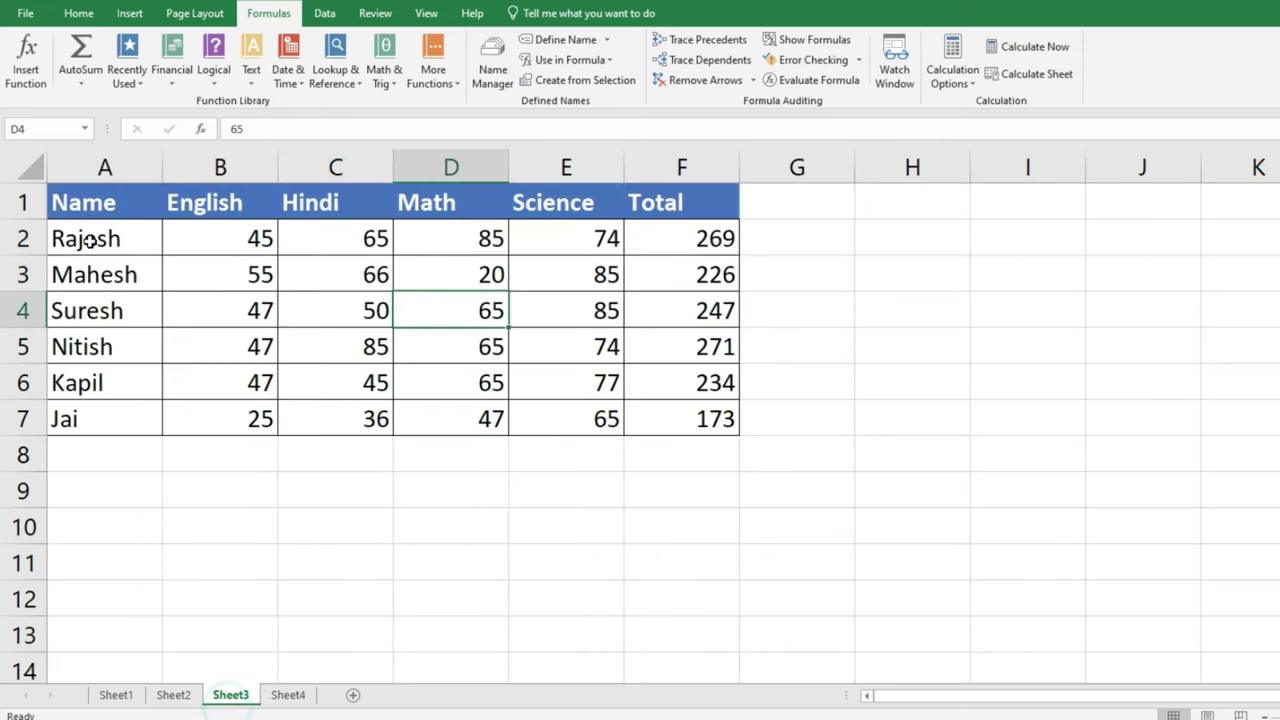
- Copy the marks table A1:F7 into a new Sheet5 placed after Sheet3
{"action": "left_click_drag", "start_coordinate": [96, 206], "coordinate": [695, 426]}
{"action": "key", "text": "ctrl+c"}
{"action": "left_click", "coordinate": [352, 697]}
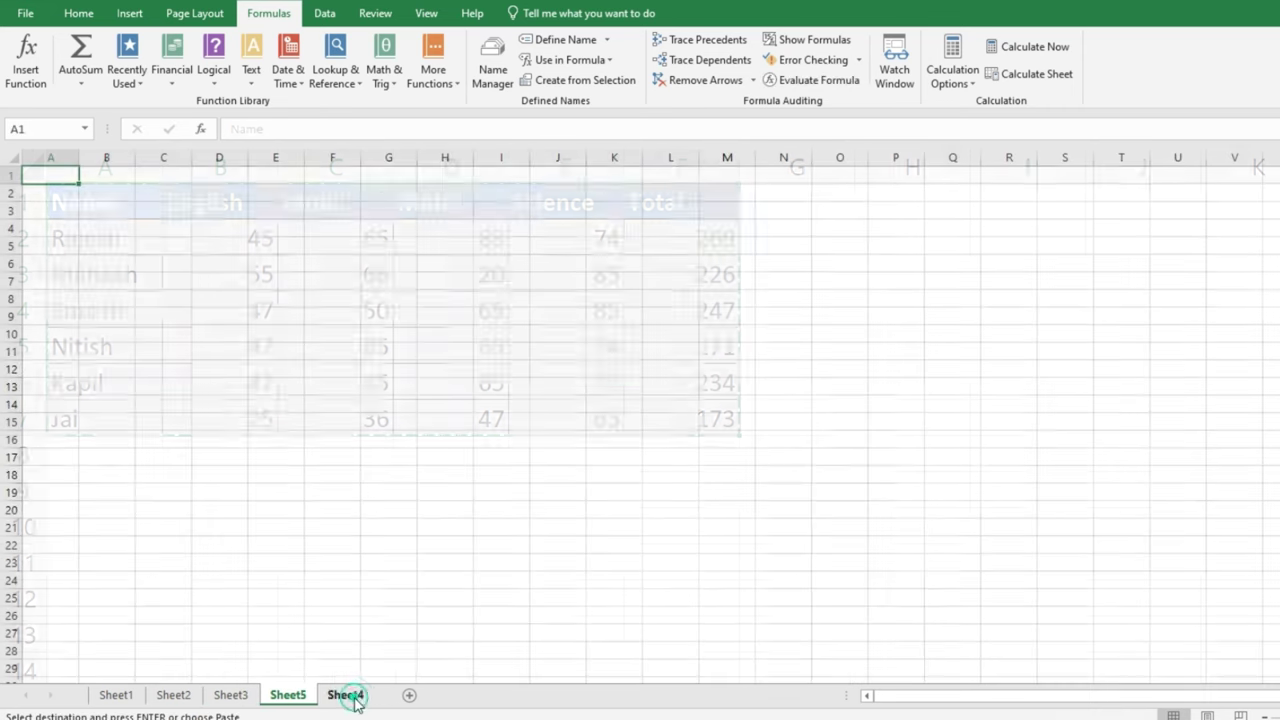
{"action": "key", "text": "ctrl+v"}
{"action": "scroll", "coordinate": [222, 401], "scroll_direction": "up", "scroll_amount": 3, "text": "ctrl"}
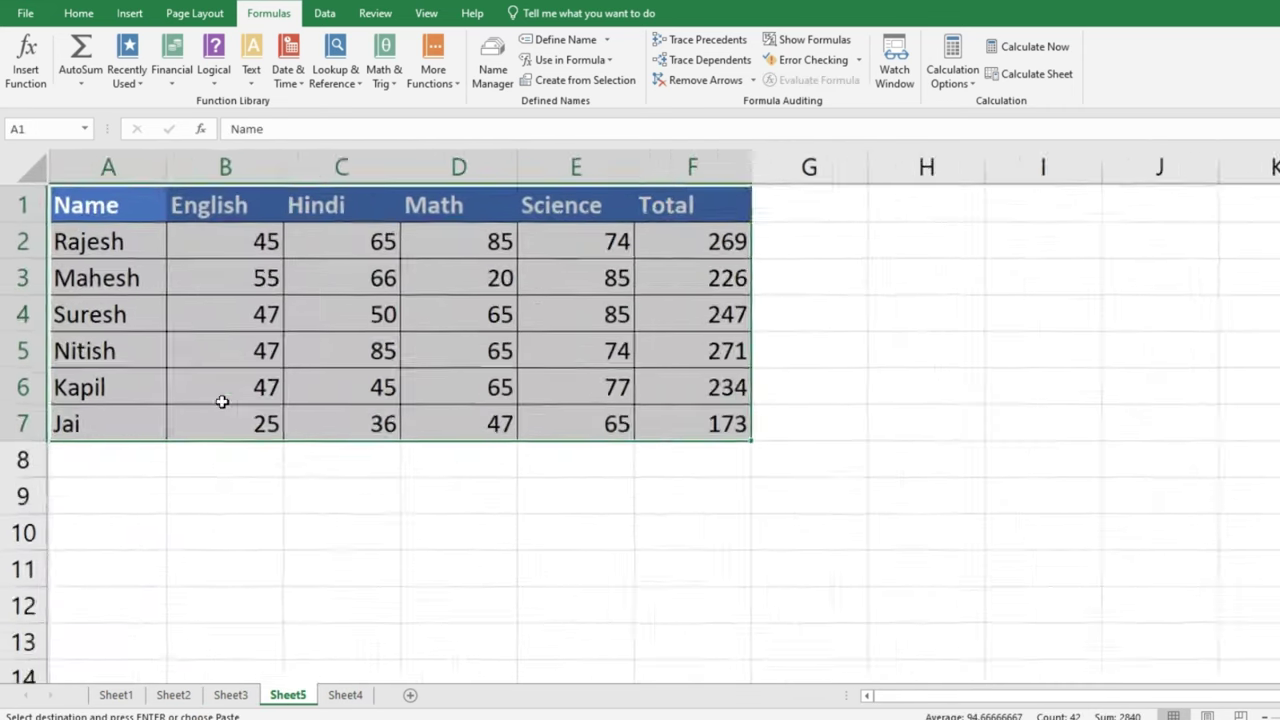
{"action": "left_click_drag", "start_coordinate": [288, 697], "coordinate": [228, 697]}
{"action": "left_click", "coordinate": [275, 697]}
{"action": "left_click", "coordinate": [288, 697]}
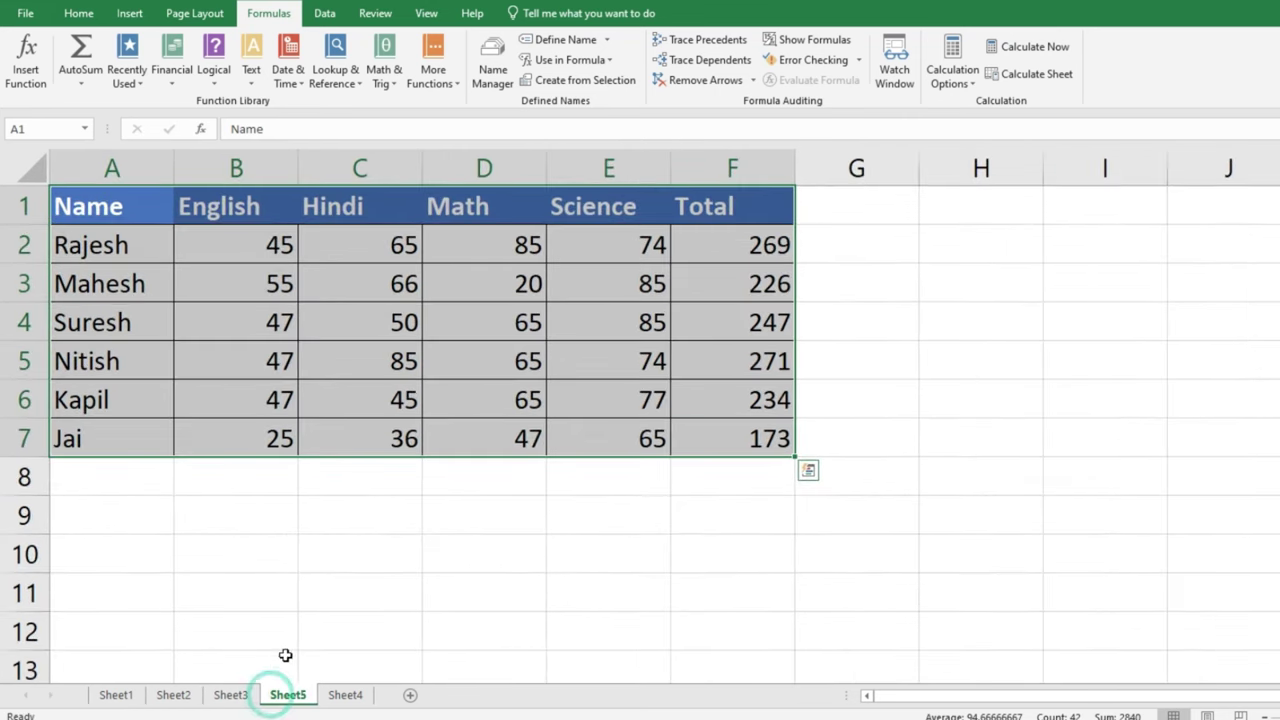
{"action": "left_click", "coordinate": [975, 322]}
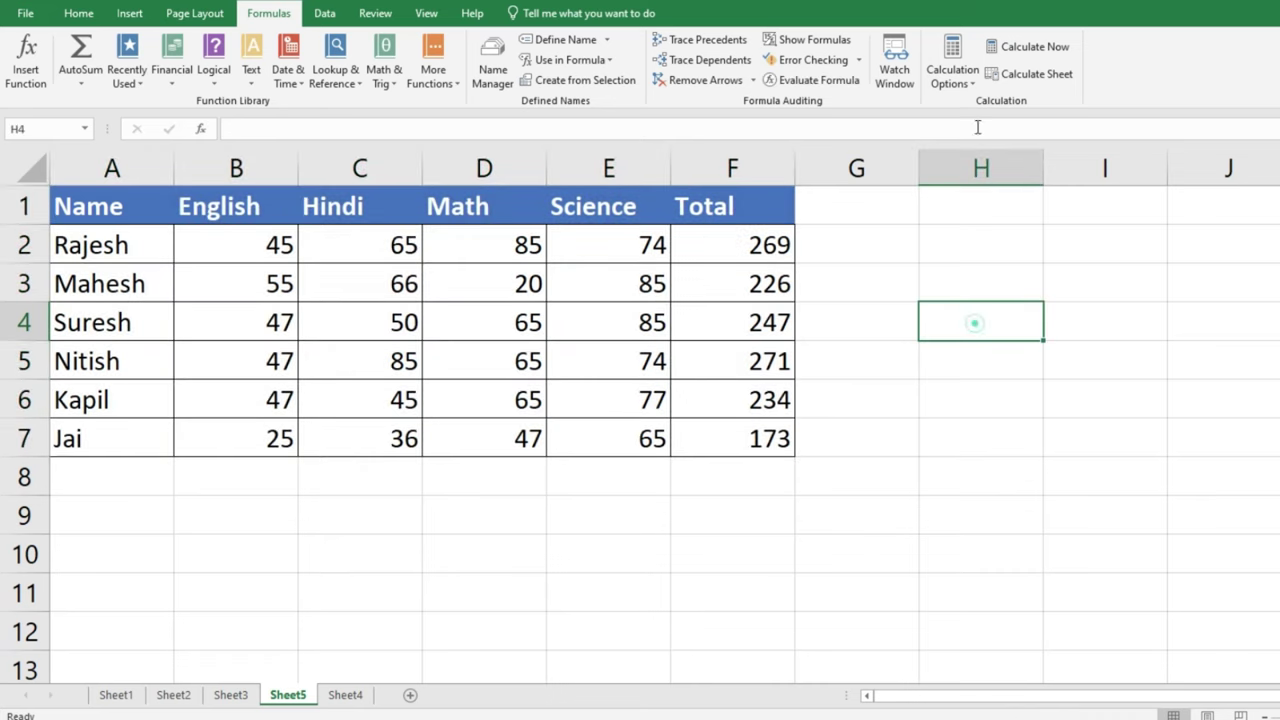
- Set Manual calculation and refill Sheet5's totals from F2 to F7, all reading 269
{"action": "left_click", "coordinate": [952, 68]}
{"action": "left_click", "coordinate": [975, 139]}
{"action": "left_click", "coordinate": [762, 249]}
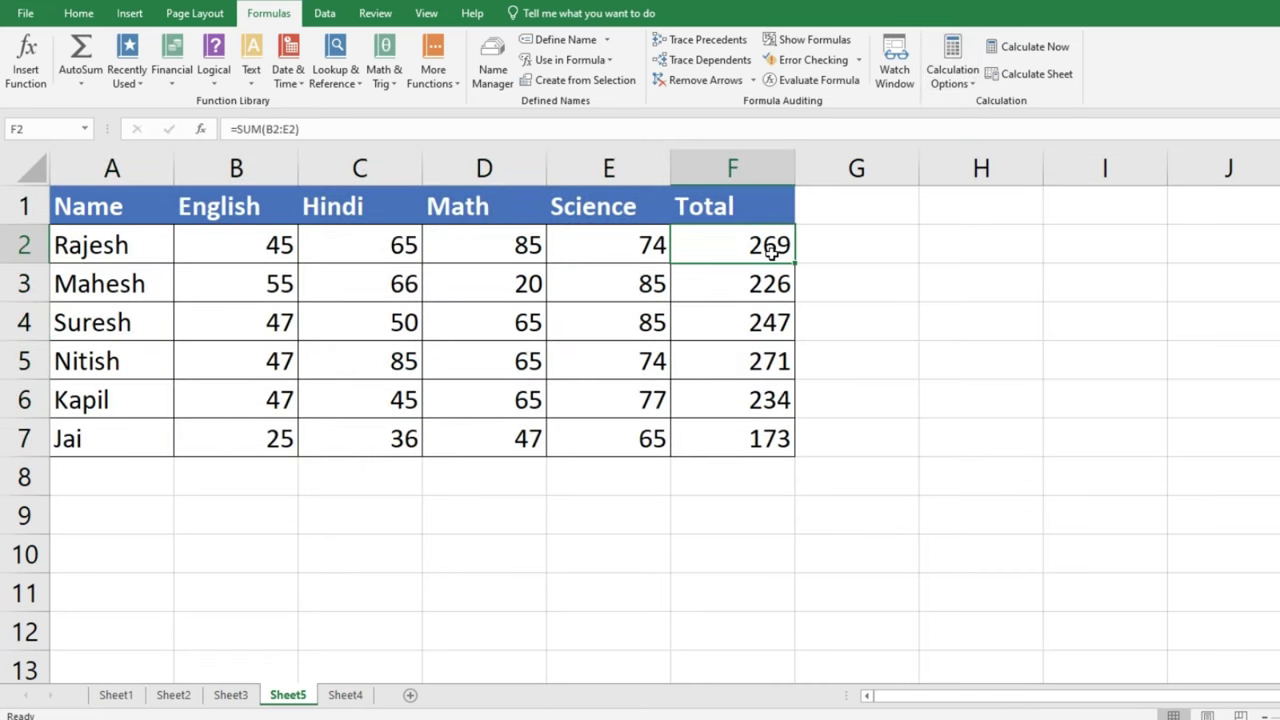
{"action": "double_click", "coordinate": [772, 251]}
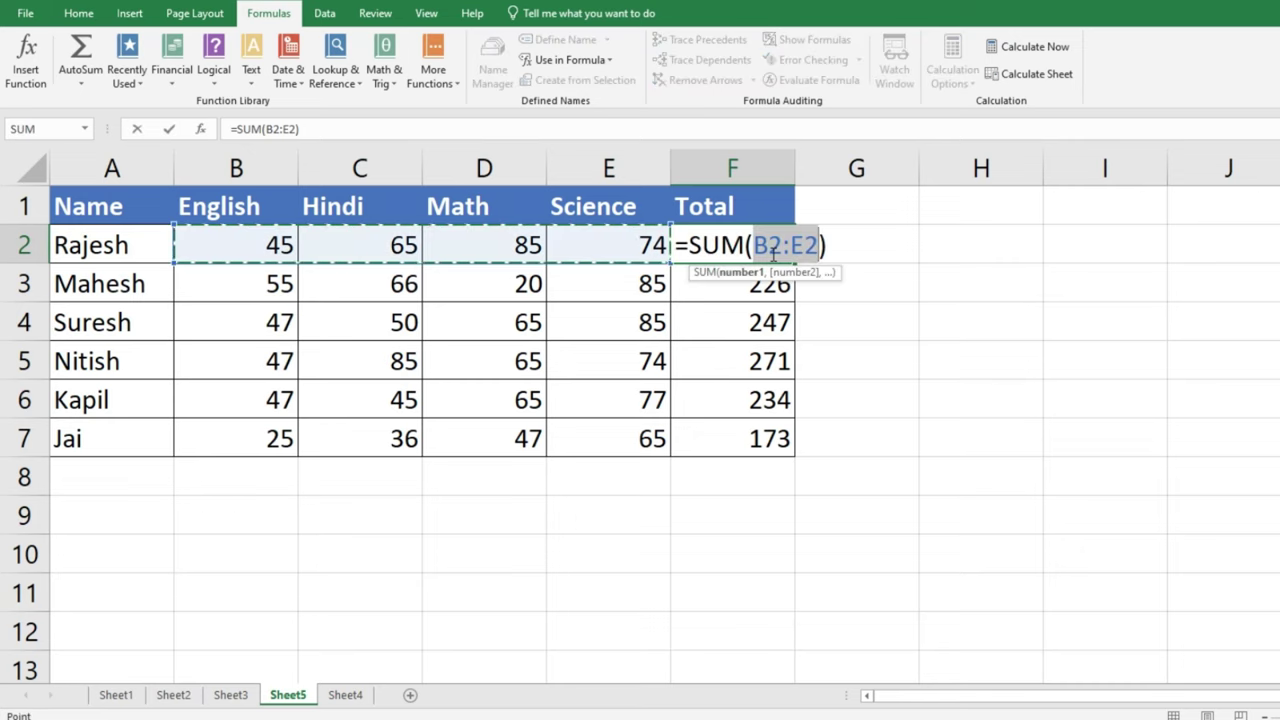
{"action": "key", "text": "Return"}
{"action": "left_click_drag", "start_coordinate": [794, 263], "coordinate": [773, 440]}
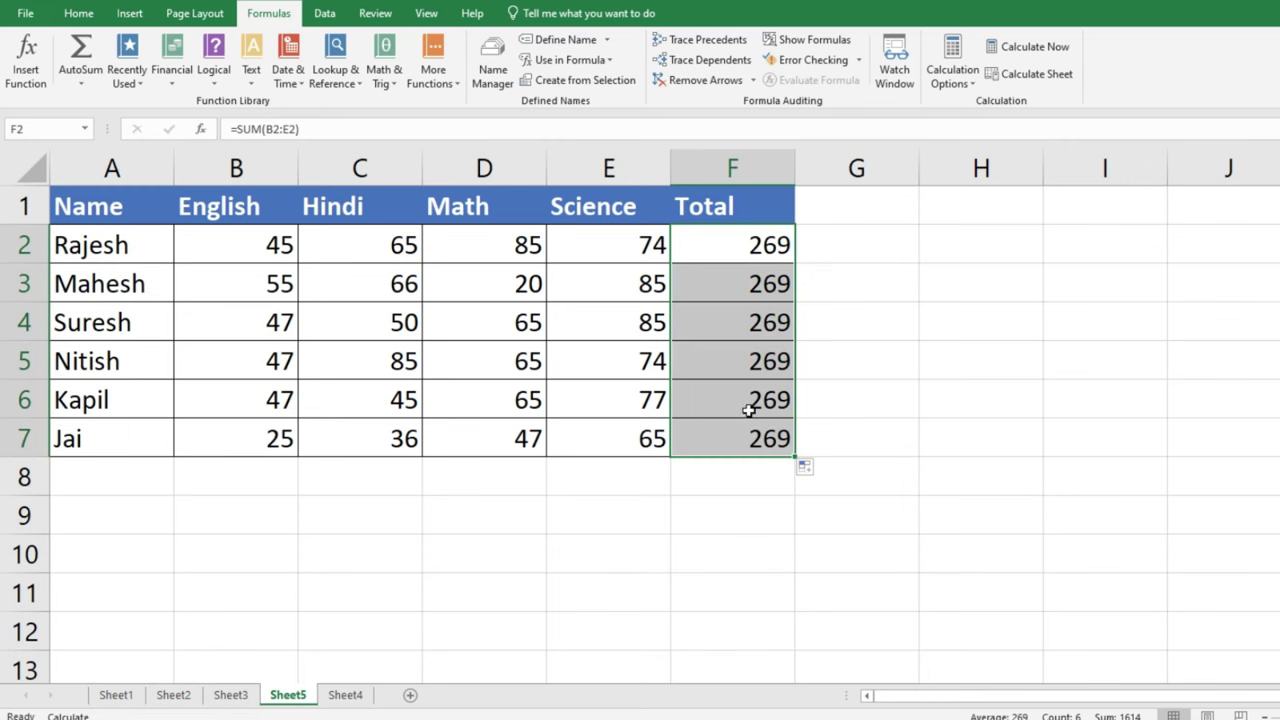
{"action": "left_click", "coordinate": [245, 695]}
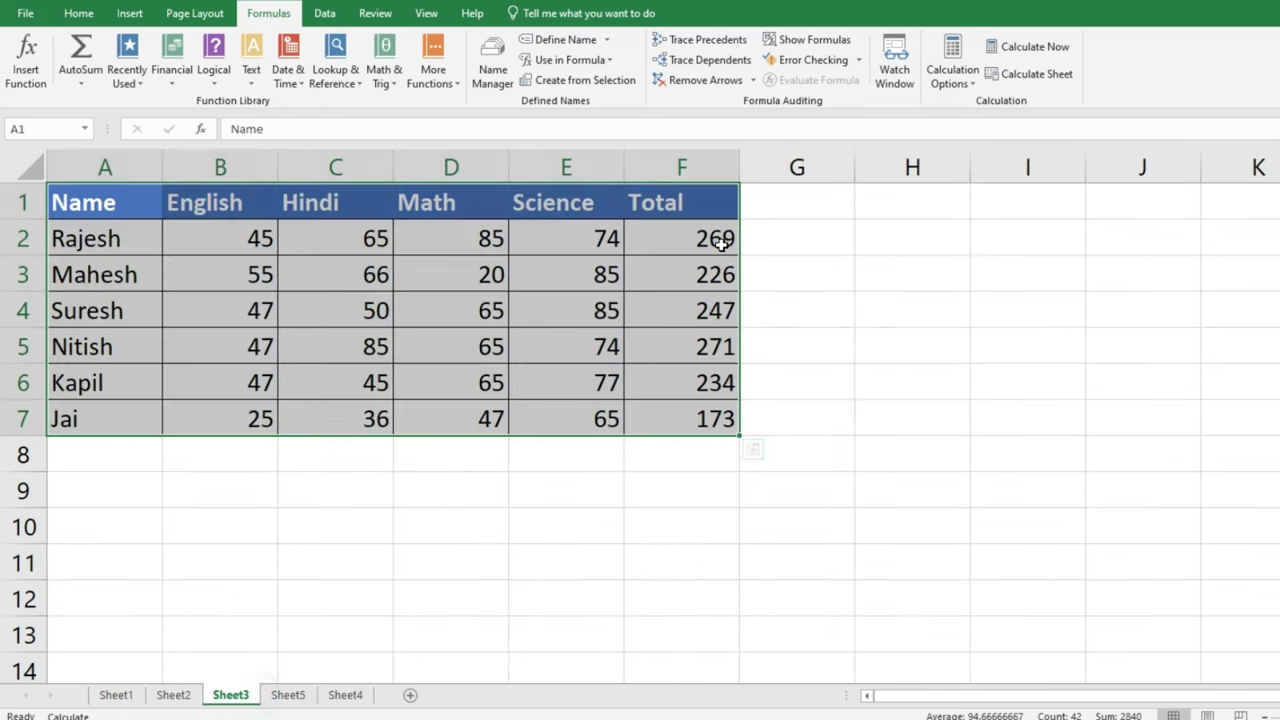
- On Sheet3, re-enter F2's total formula and fill it down to F7
{"action": "left_click", "coordinate": [716, 240]}
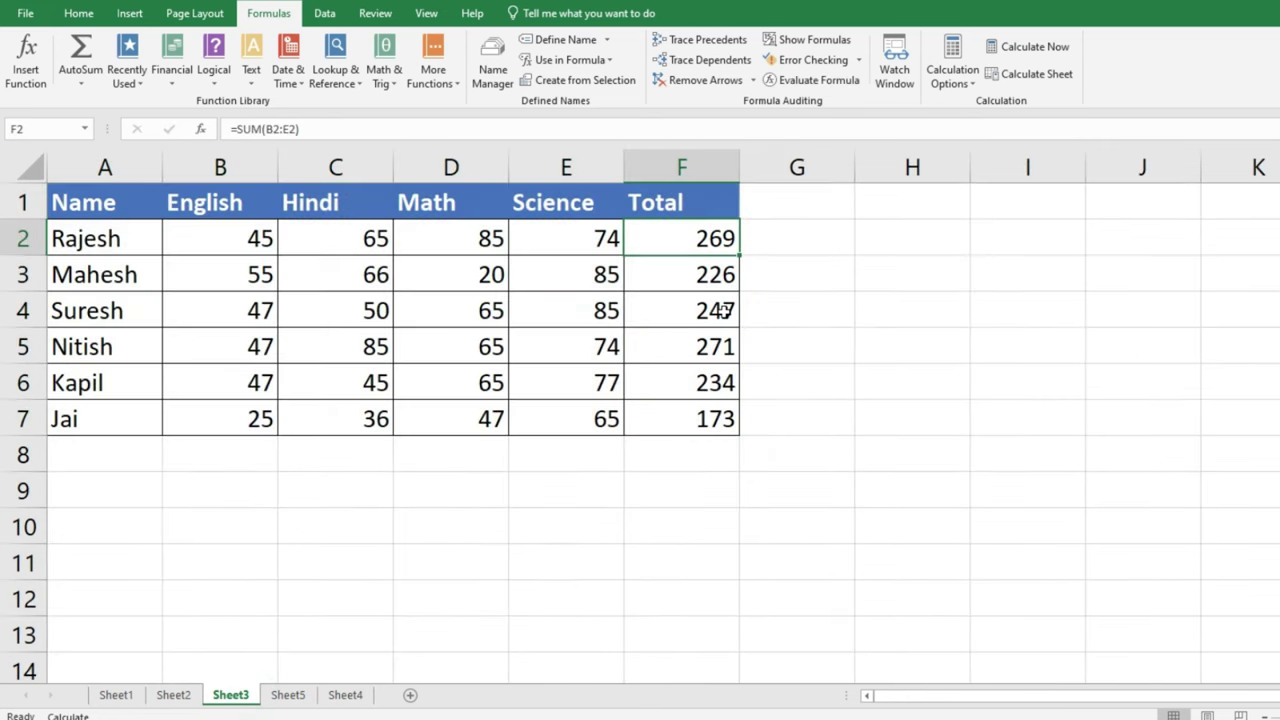
{"action": "key", "text": "F2"}
{"action": "key", "text": "Return"}
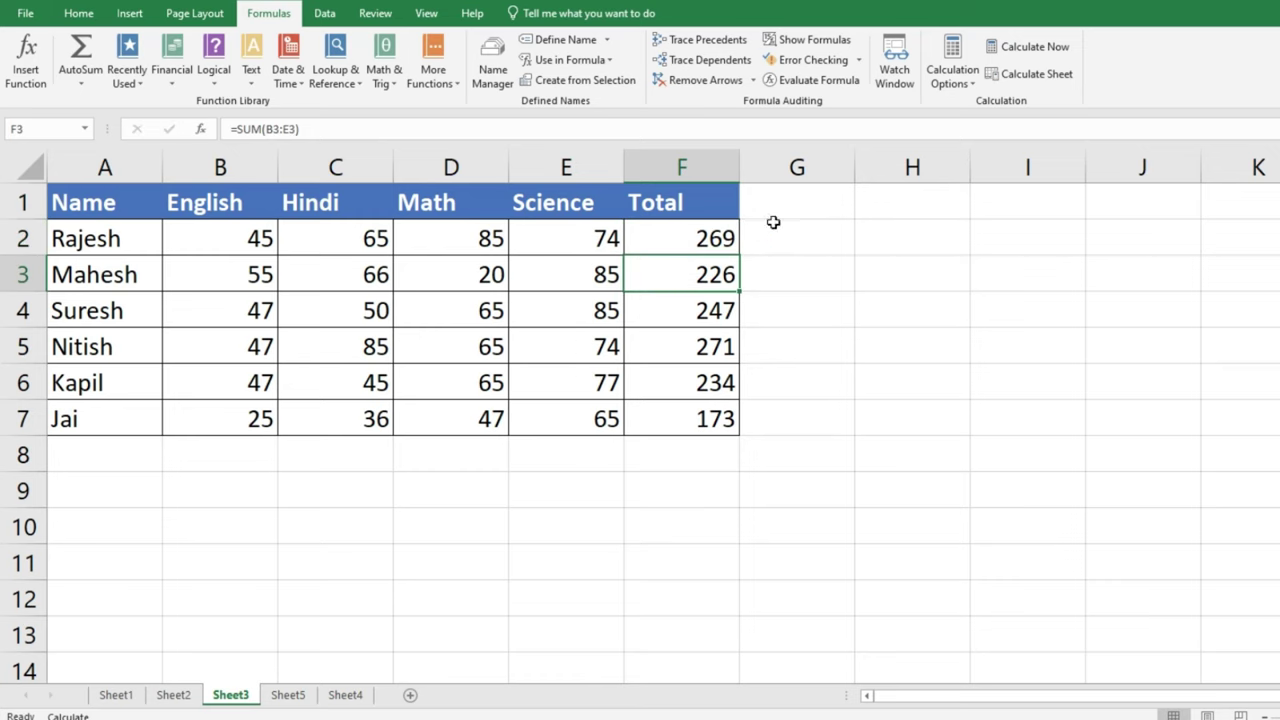
{"action": "left_click", "coordinate": [680, 248]}
{"action": "left_click_drag", "start_coordinate": [740, 256], "coordinate": [727, 434]}
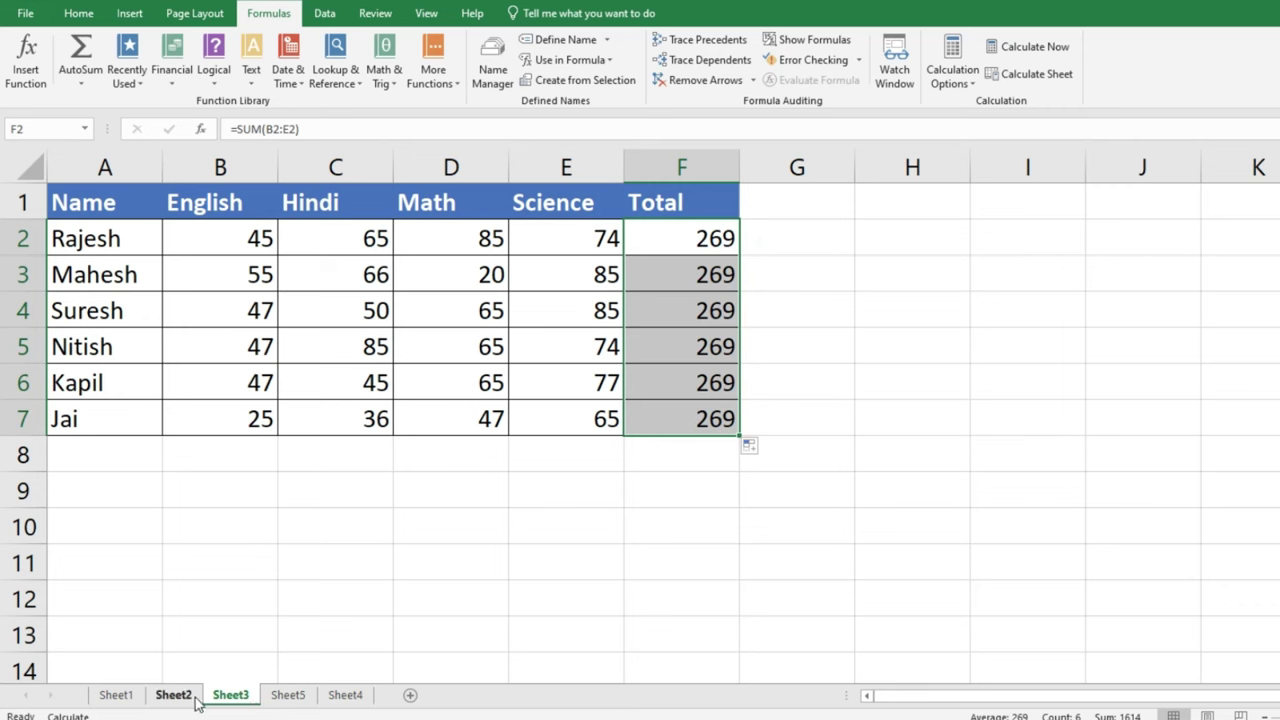
- Recalculate the whole workbook with Calculate Now, then check Sheet5
{"action": "left_click", "coordinate": [288, 695]}
{"action": "left_click", "coordinate": [230, 695]}
{"action": "left_click", "coordinate": [1040, 50]}
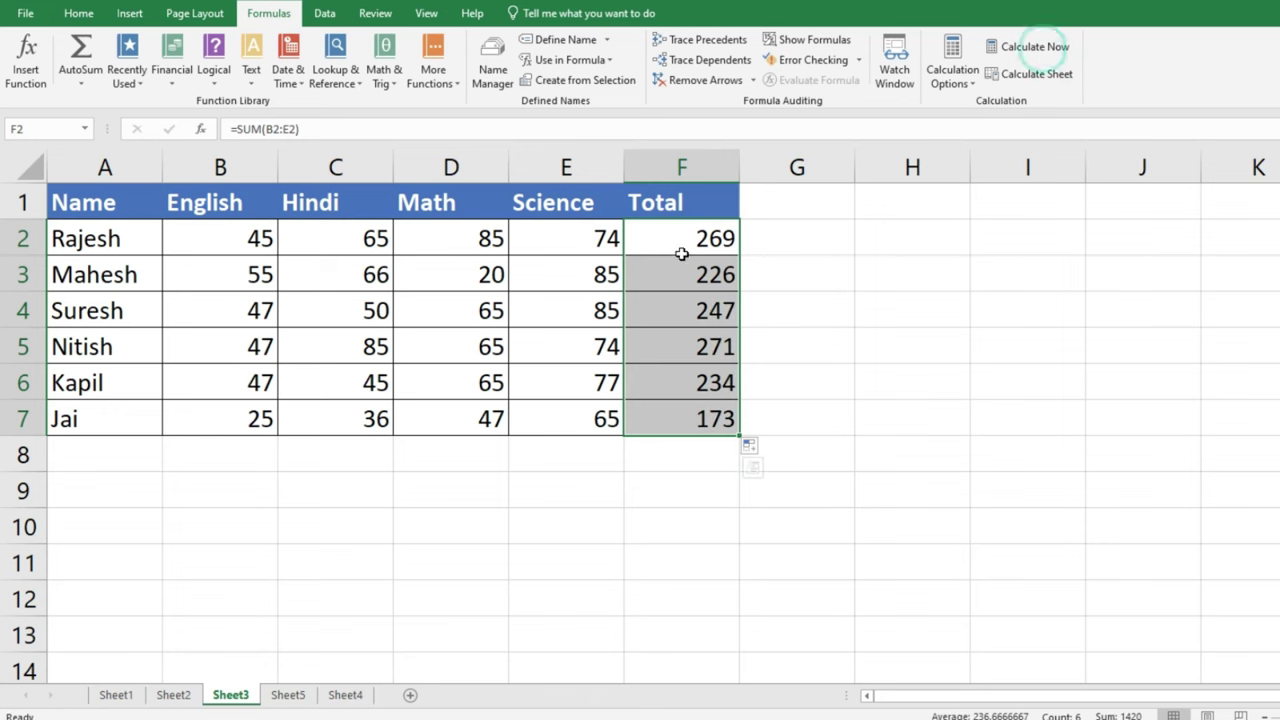
{"action": "left_click", "coordinate": [287, 695]}
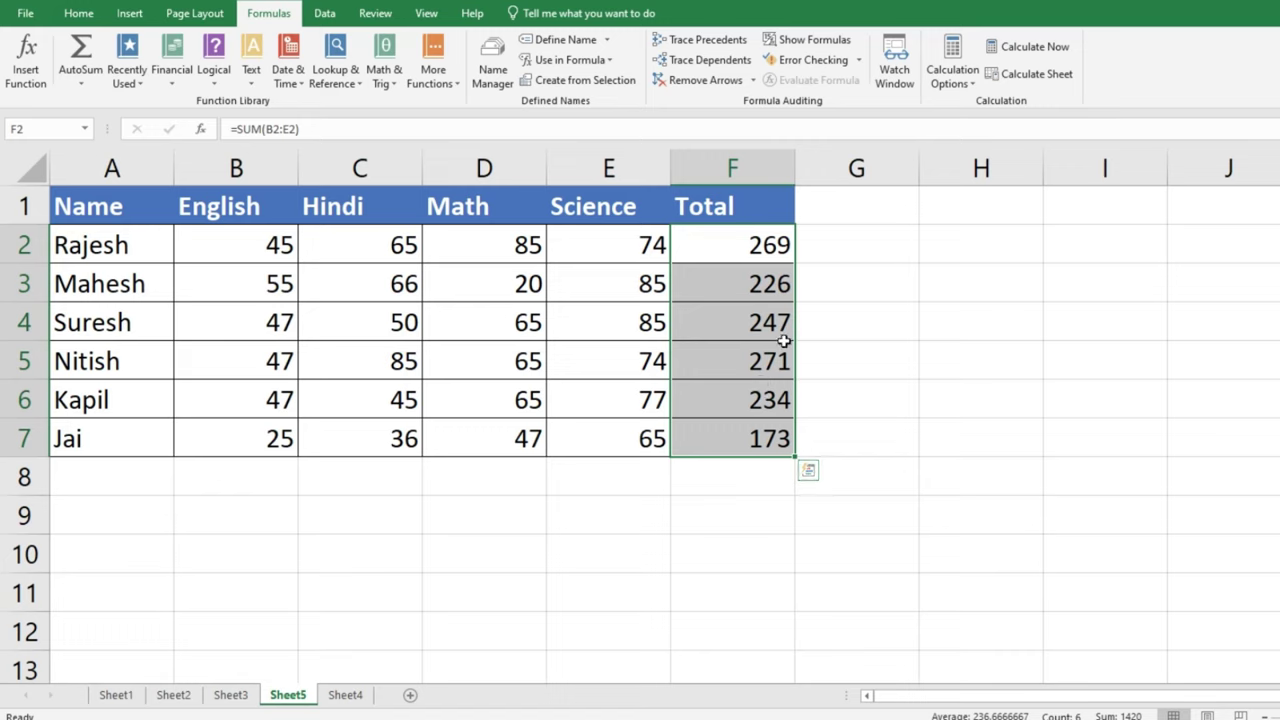
- Recalculate only Sheet3 so totals read 269, 226, 247, 271, 234, 173, then view Sheet5
{"action": "left_click", "coordinate": [231, 695]}
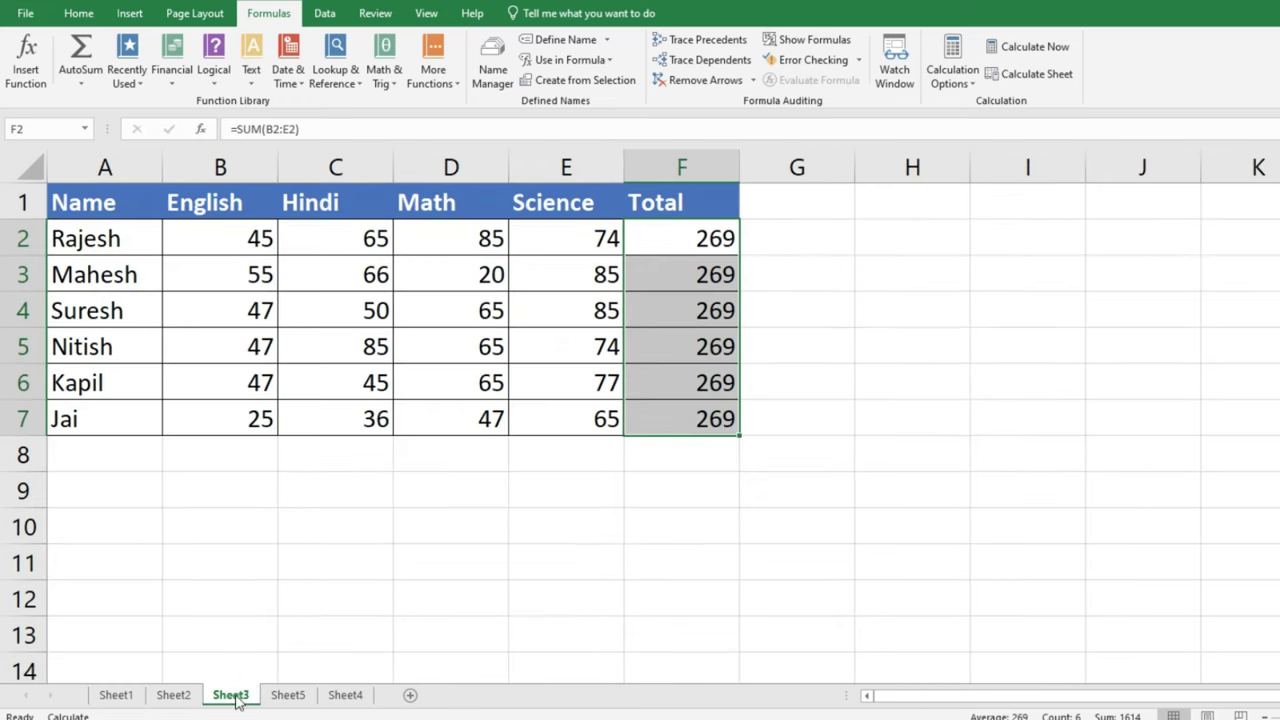
{"action": "left_click", "coordinate": [1057, 80]}
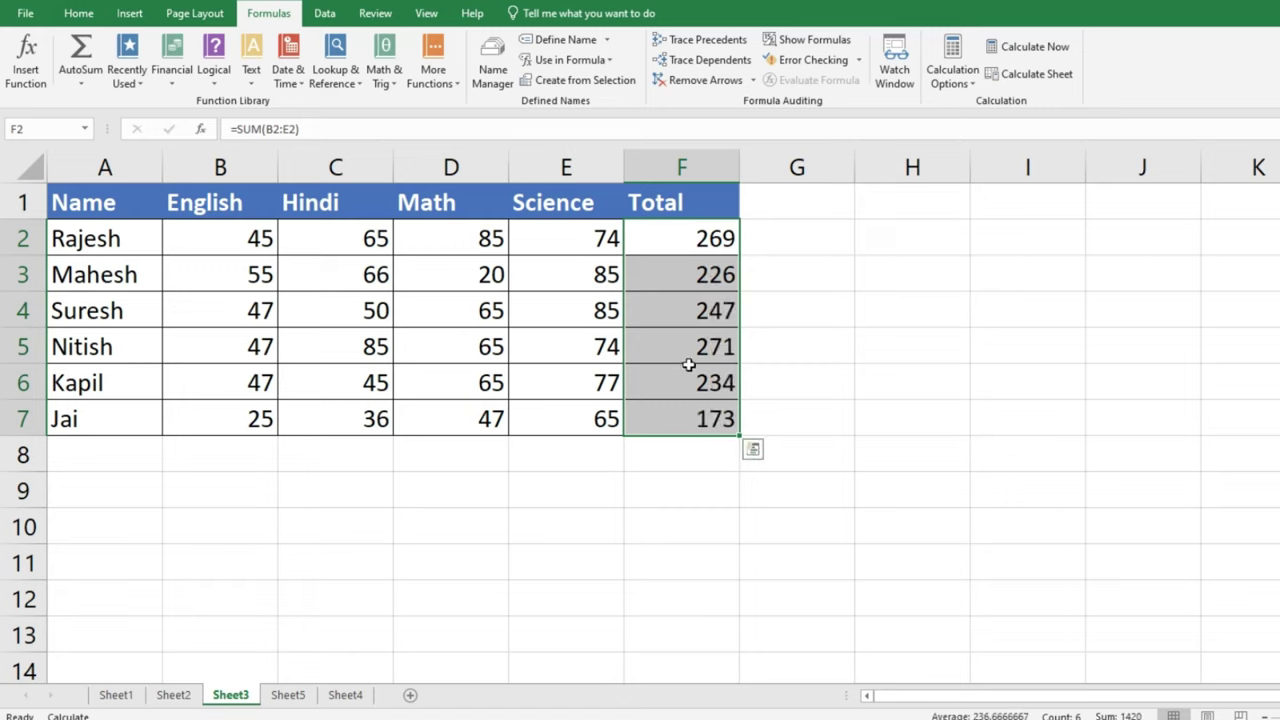
{"action": "left_click", "coordinate": [289, 696]}
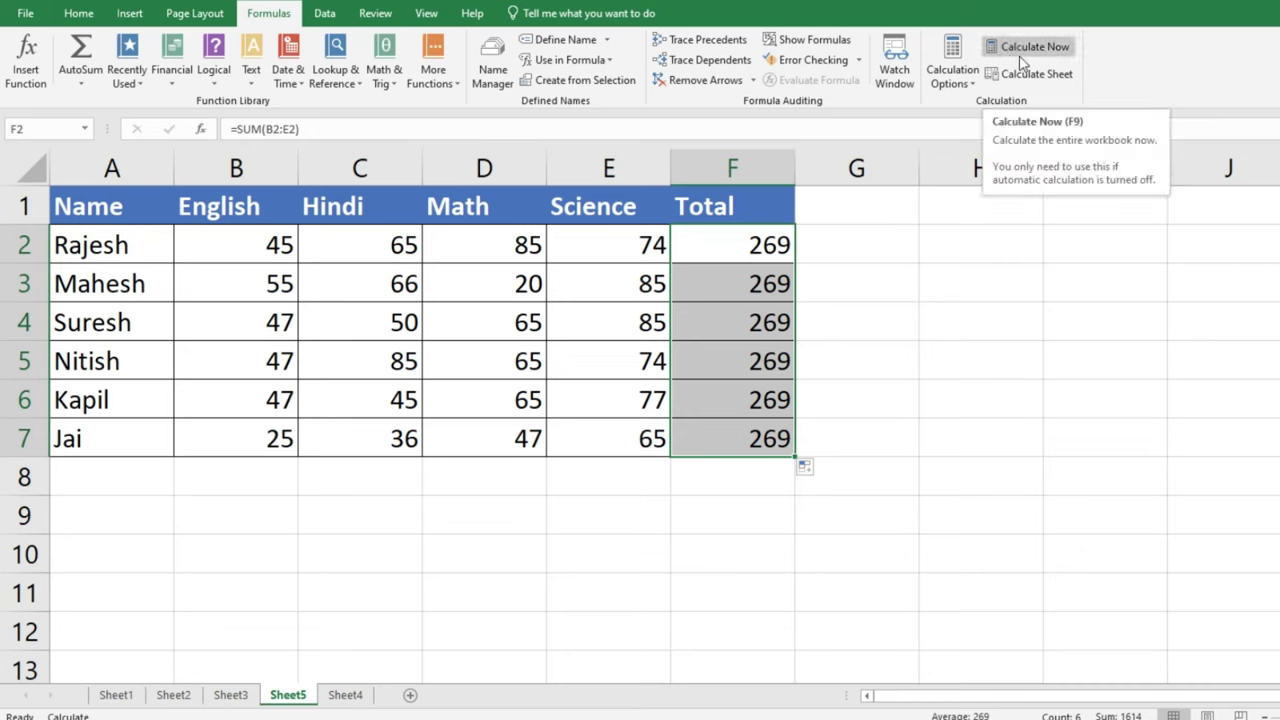
{"action": "left_click", "coordinate": [952, 75]}
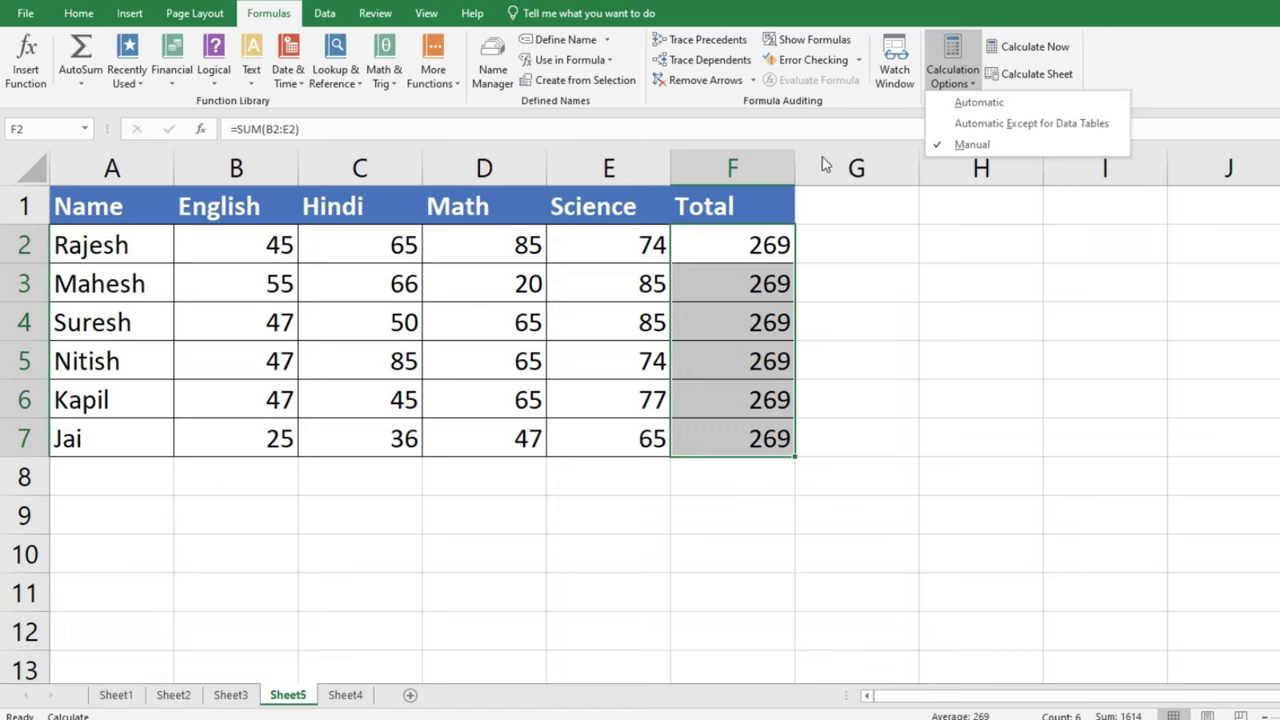
{"action": "left_click", "coordinate": [946, 260]}
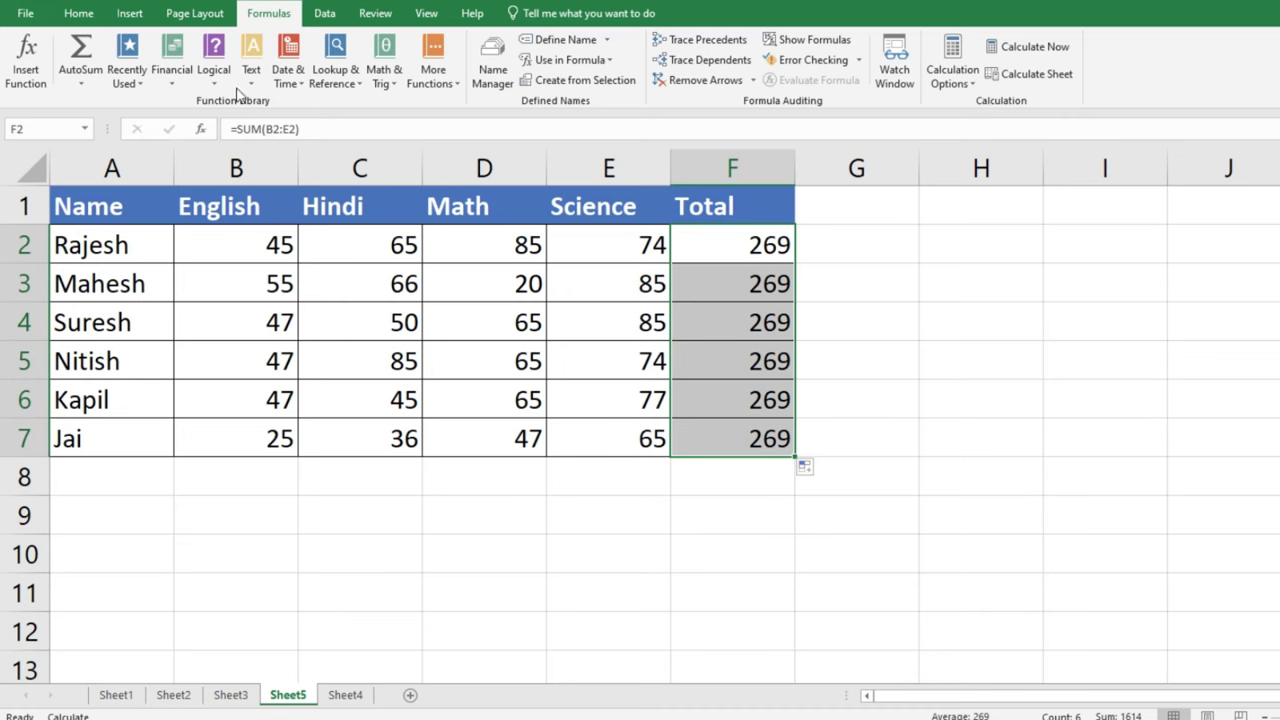
- Set F2 to =SUM(B2:E2) through the function arguments dialog so it shows 269
{"action": "left_click", "coordinate": [27, 78]}
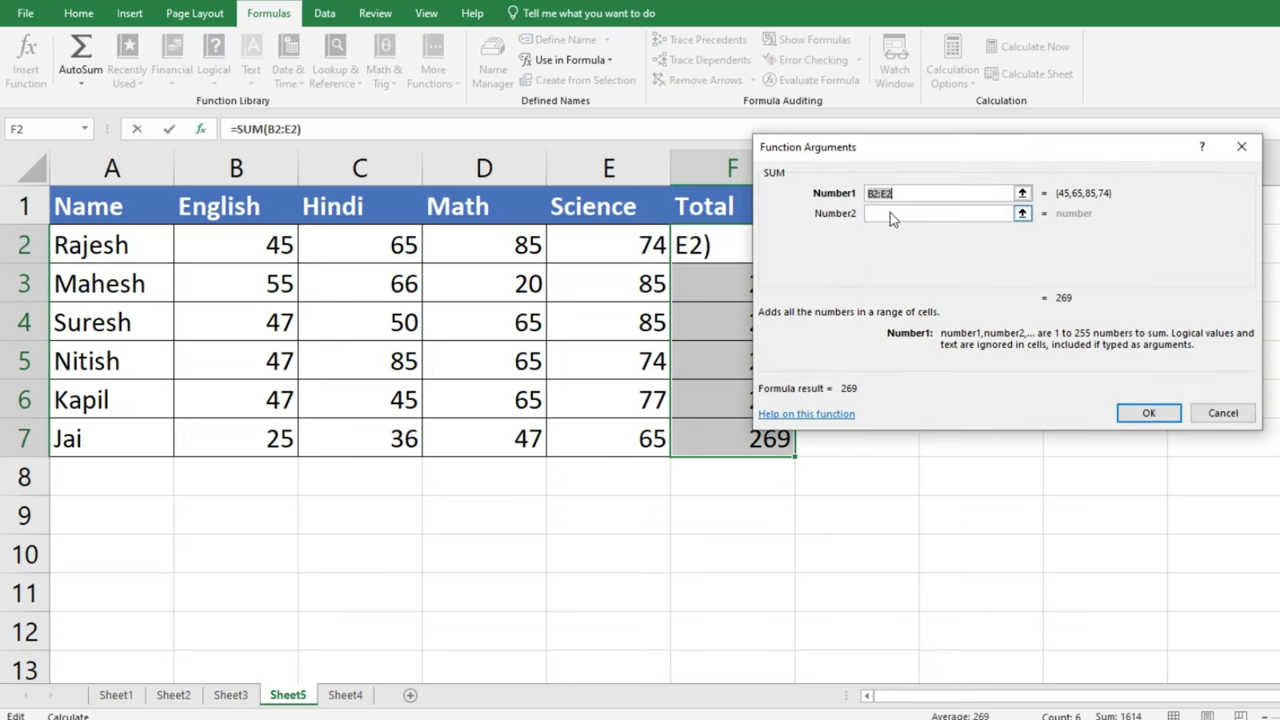
{"action": "key", "text": "Return"}
{"action": "left_click", "coordinate": [774, 250]}
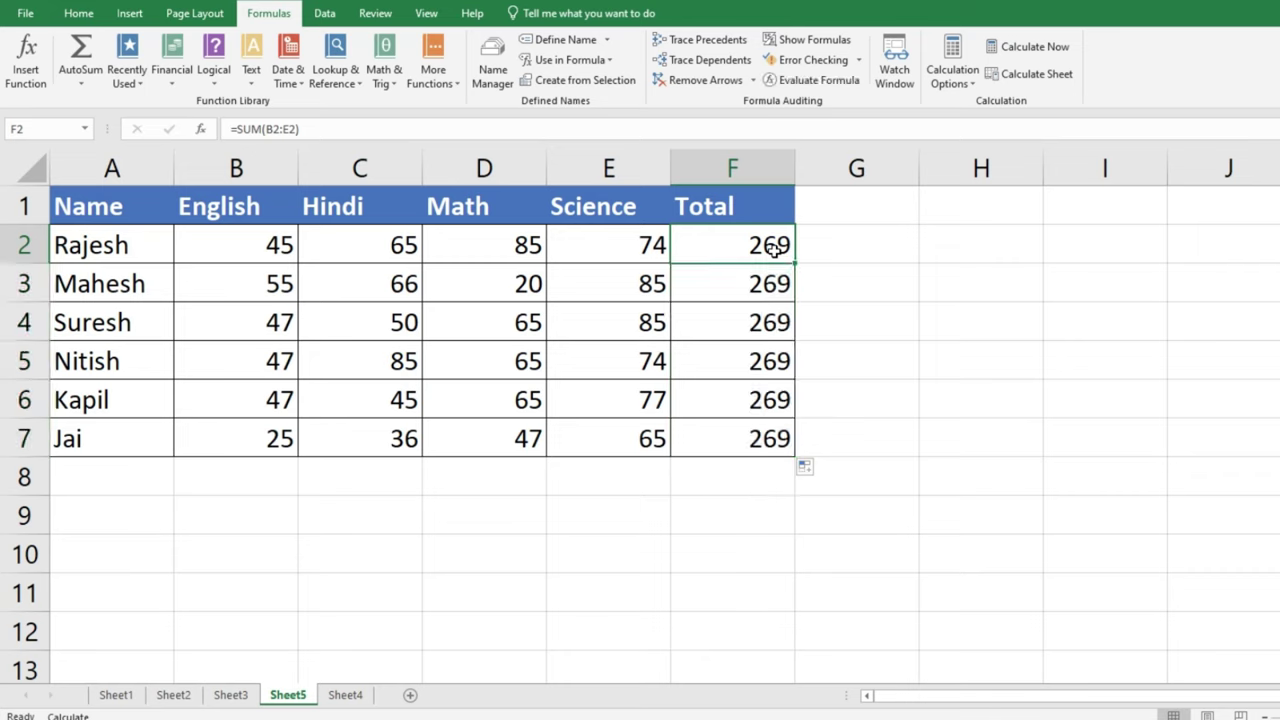
{"action": "left_click", "coordinate": [27, 60]}
{"action": "left_click_drag", "start_coordinate": [906, 150], "coordinate": [997, 142]}
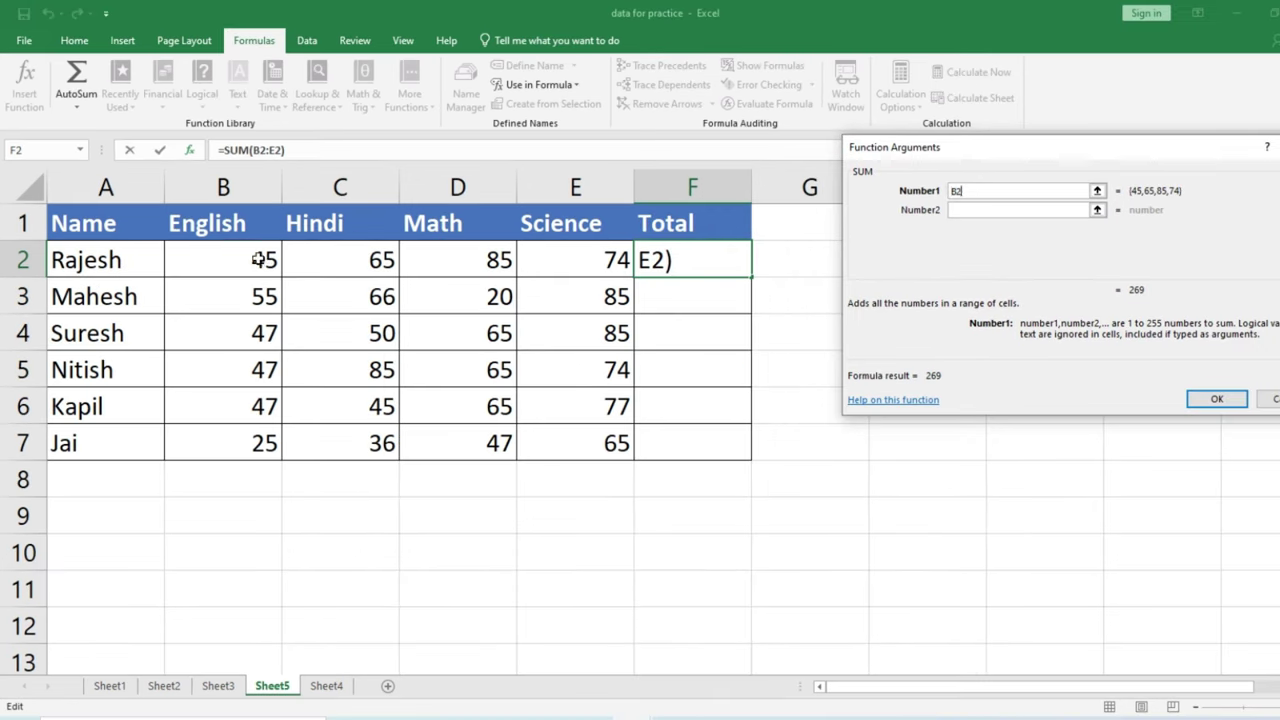
{"action": "left_click_drag", "start_coordinate": [177, 250], "coordinate": [608, 262]}
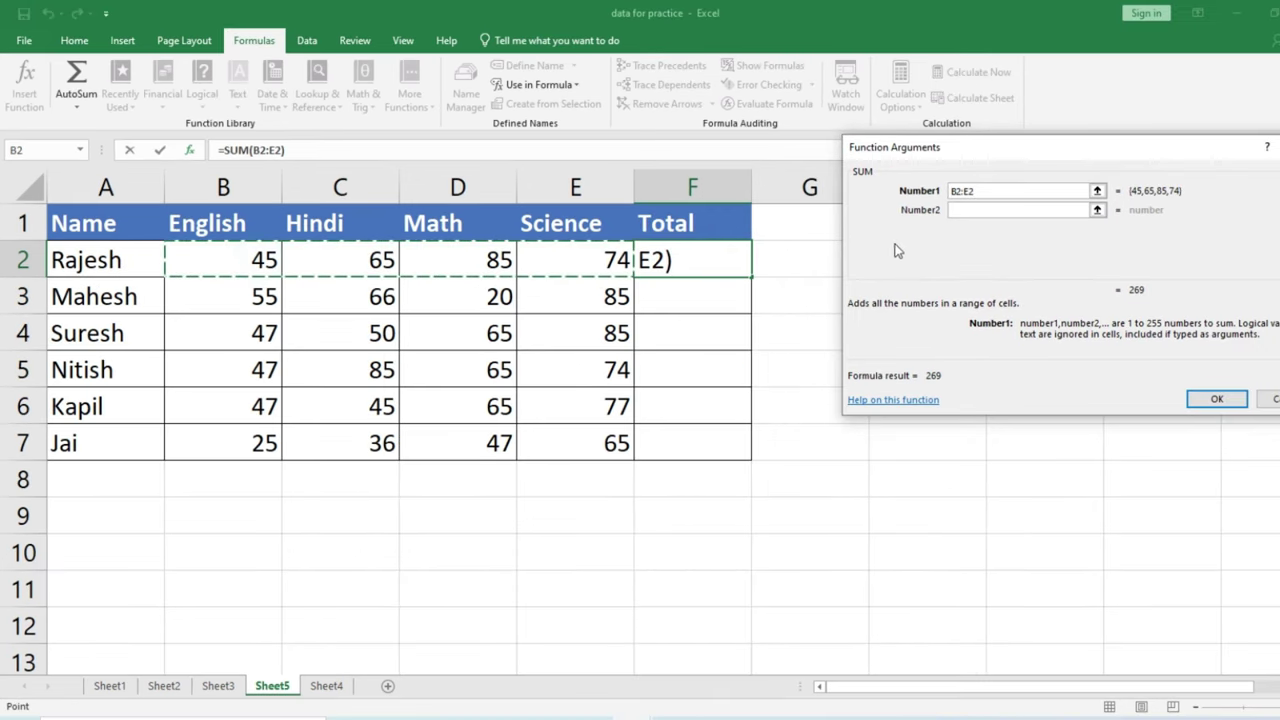
{"action": "left_click", "coordinate": [1216, 398]}
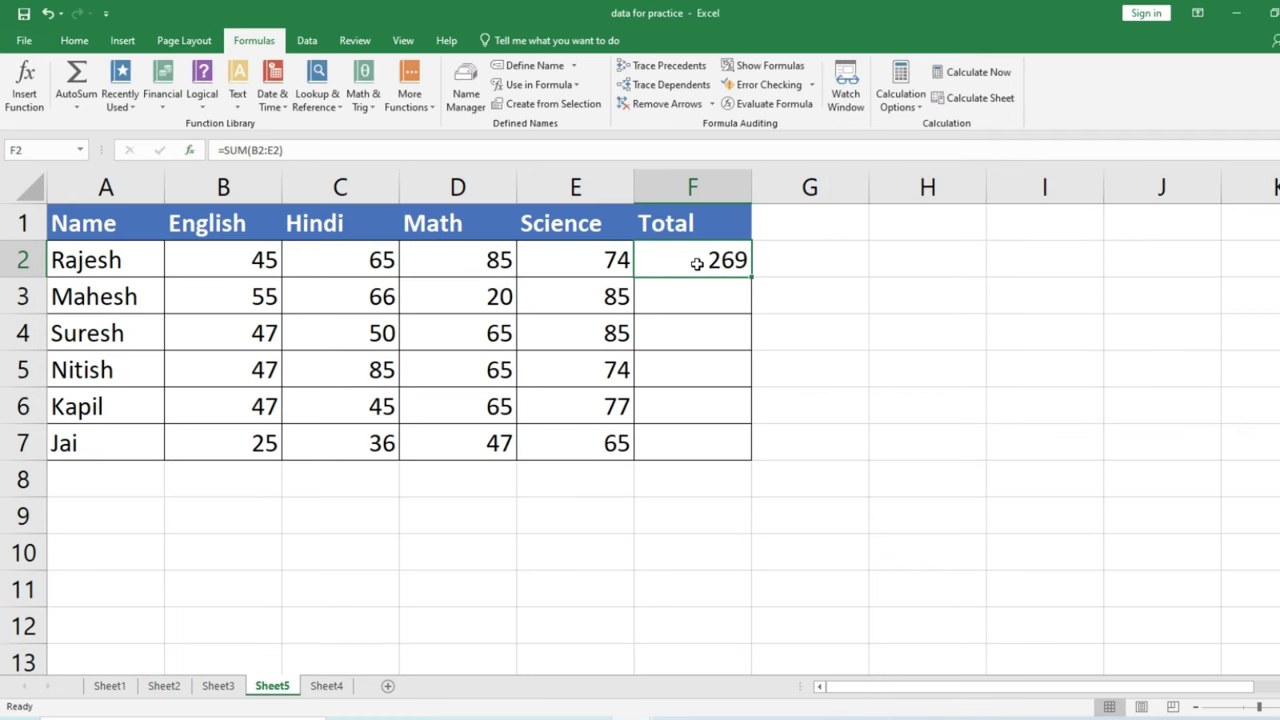
- Re-confirm F2's SUM, then begin inserting a Text function in G10
{"action": "left_click", "coordinate": [22, 90]}
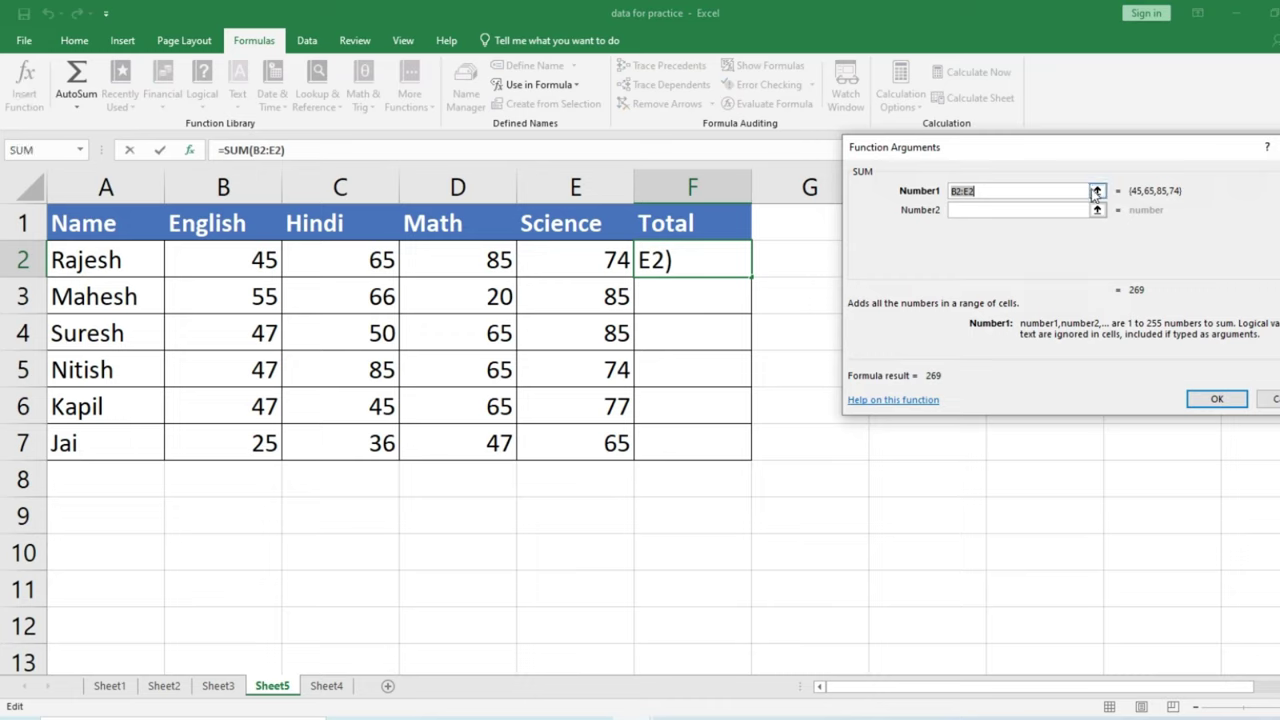
{"action": "key", "text": "Return"}
{"action": "left_click", "coordinate": [829, 549]}
{"action": "left_click", "coordinate": [28, 78]}
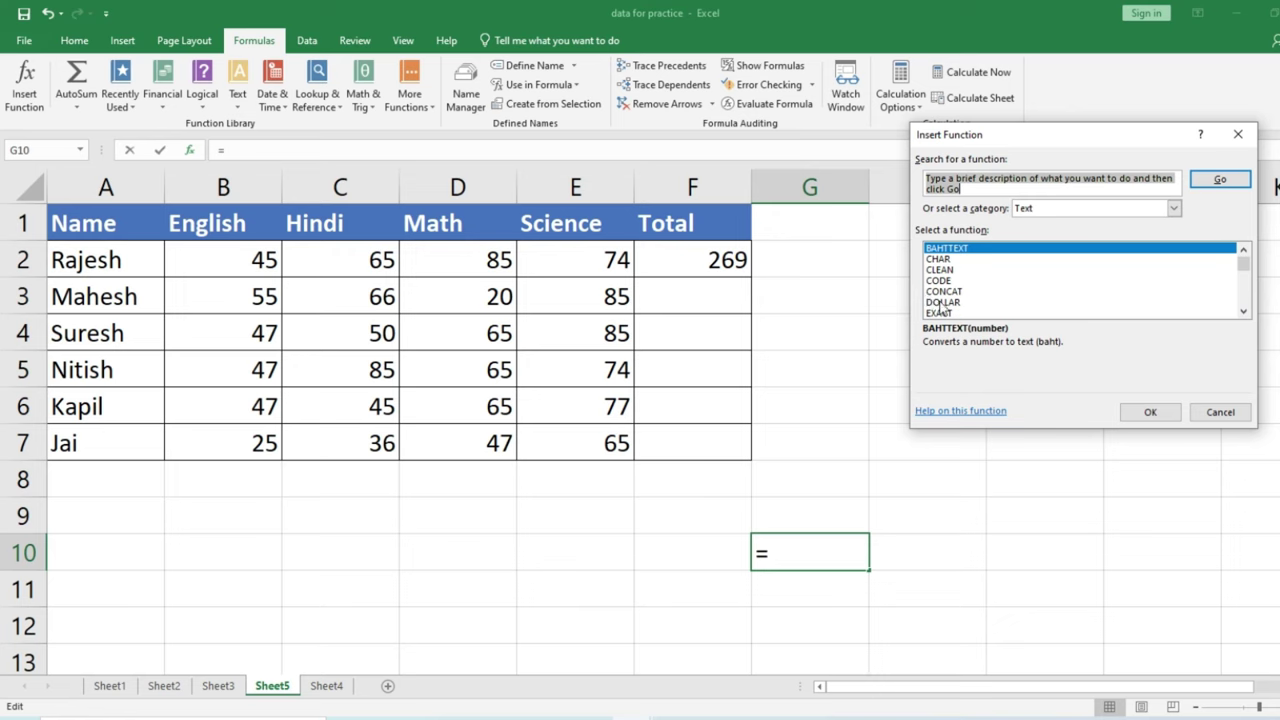
- Enter =DOLLAR(E2) in G10 so Rajesh's Science mark displays as £74.00
{"action": "left_click", "coordinate": [941, 302]}
{"action": "left_click", "coordinate": [1138, 410]}
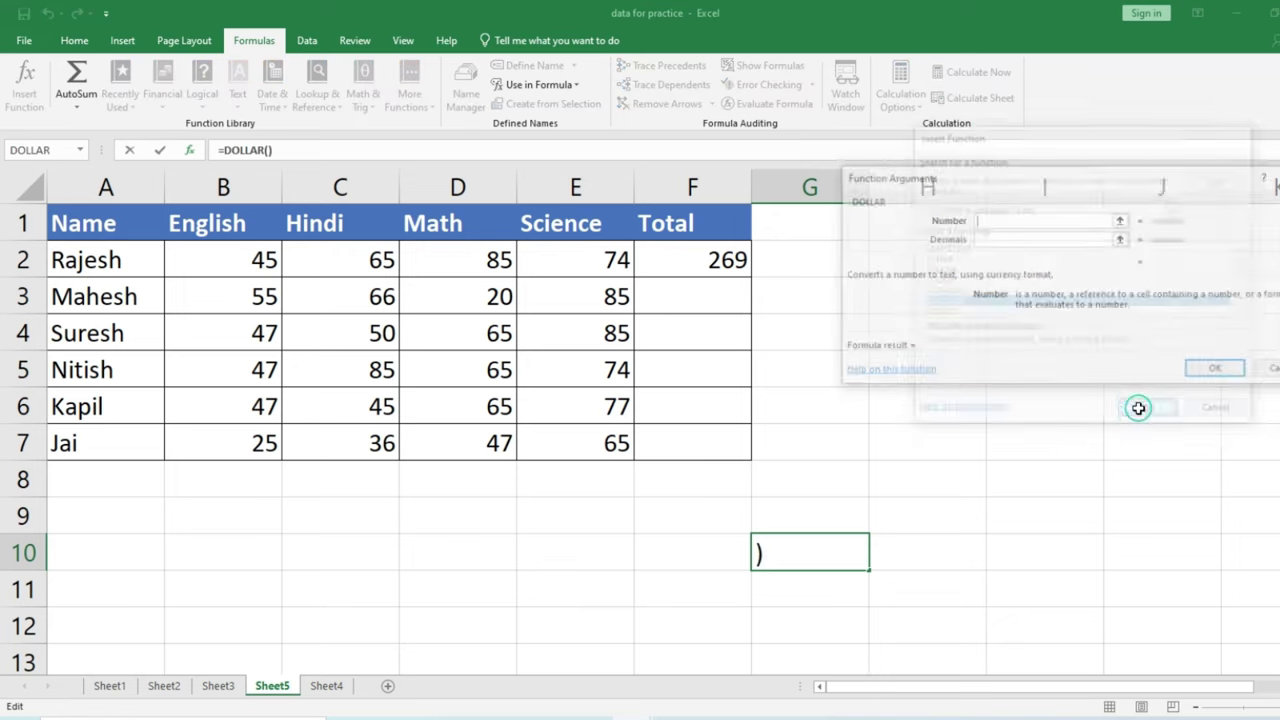
{"action": "left_click", "coordinate": [594, 258]}
{"action": "left_click", "coordinate": [1219, 370]}
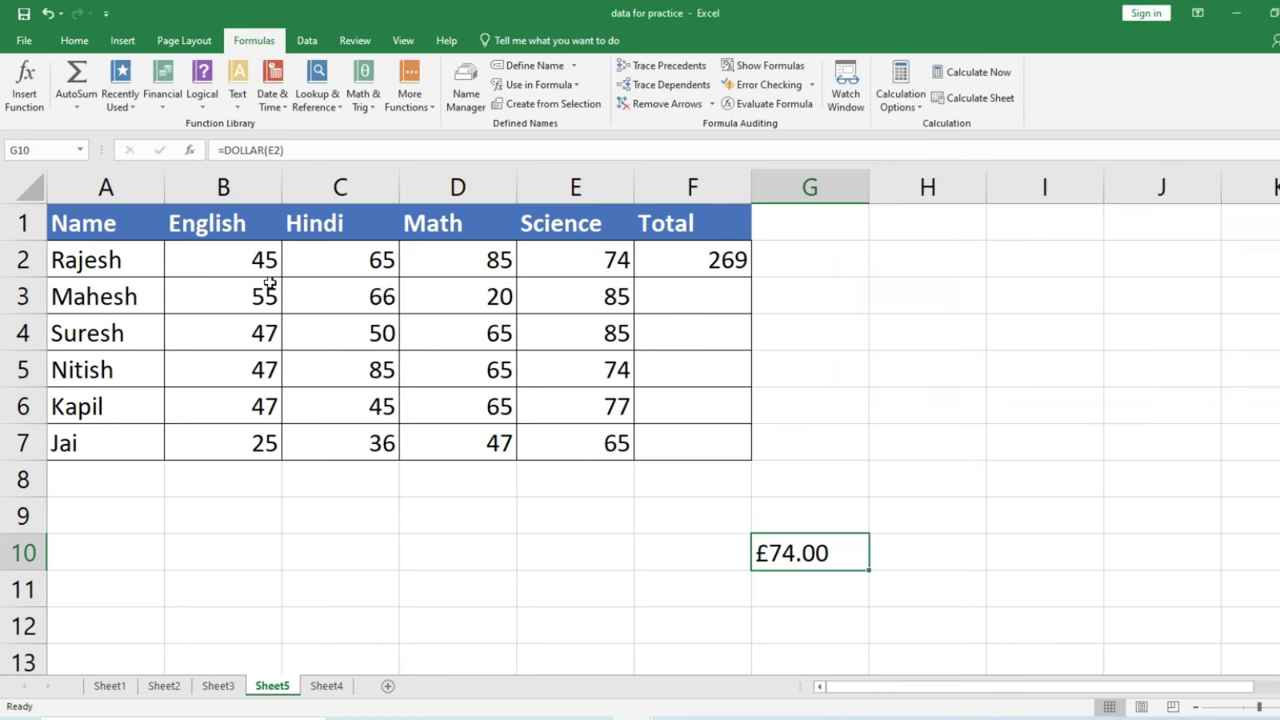
{"action": "left_click", "coordinate": [77, 106]}
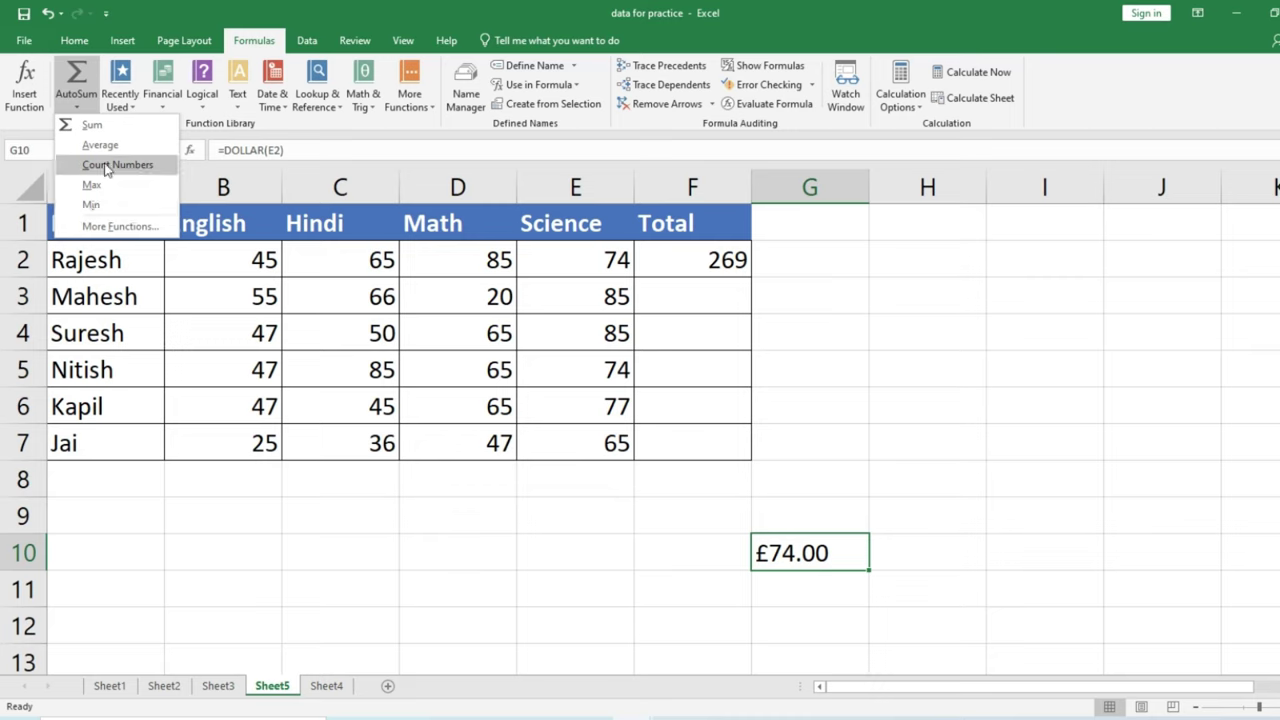
- Insert =SUM(B2:E2) in F2 using the AutoSum Sum option
{"action": "left_click", "coordinate": [750, 264]}
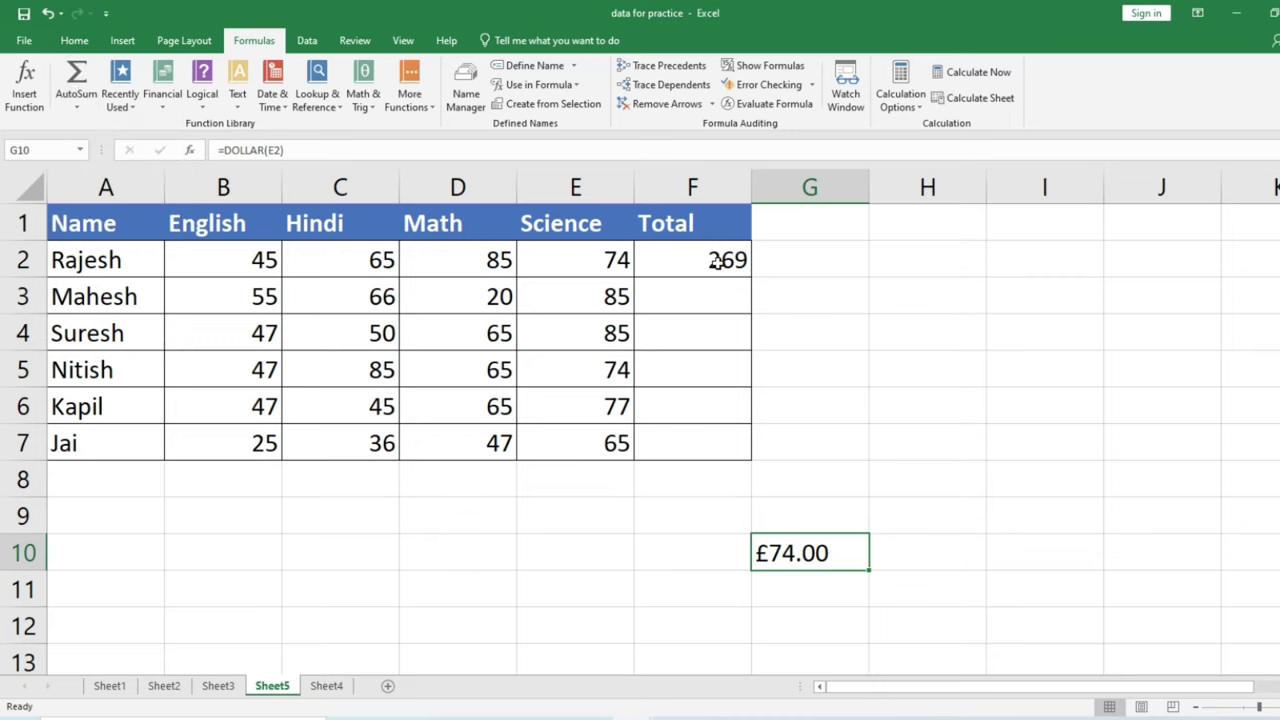
{"action": "left_click", "coordinate": [718, 261]}
{"action": "left_click", "coordinate": [76, 107]}
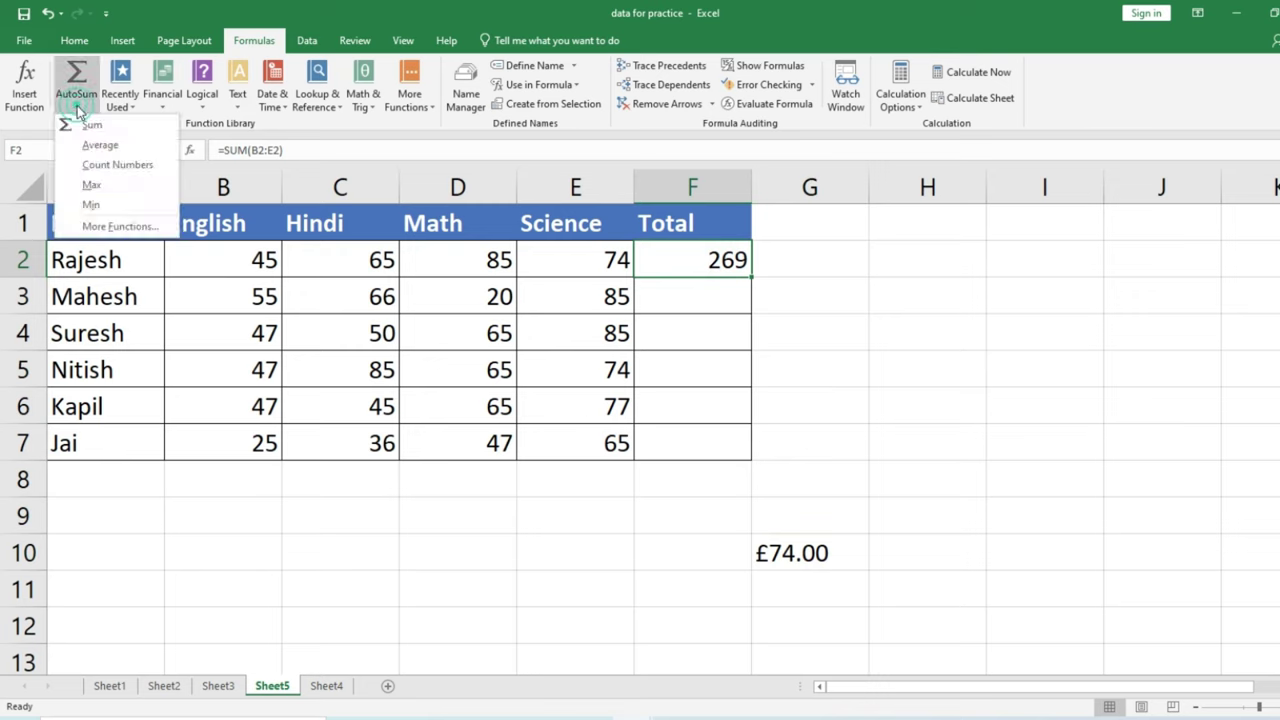
{"action": "left_click", "coordinate": [92, 125]}
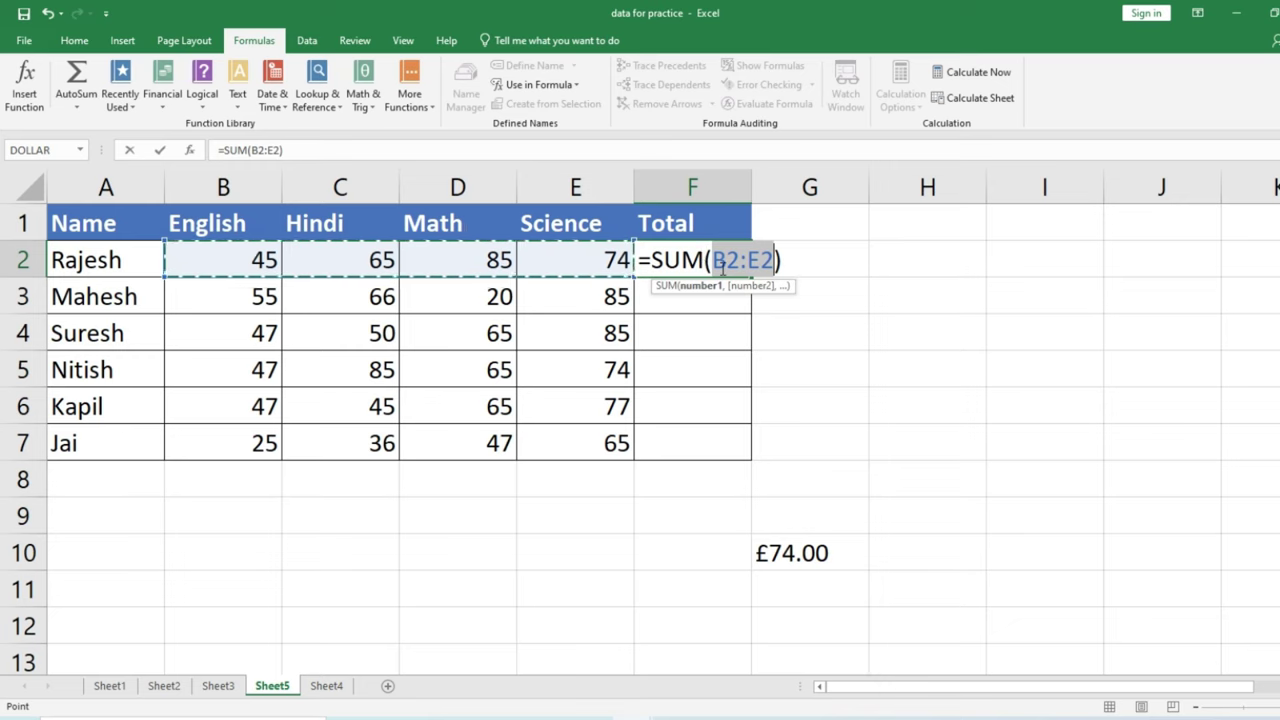
{"action": "key", "text": "Return"}
- Clear F2 and recreate its =SUM(B2:E2) total with Alt+=, showing 269
{"action": "left_click", "coordinate": [721, 266]}
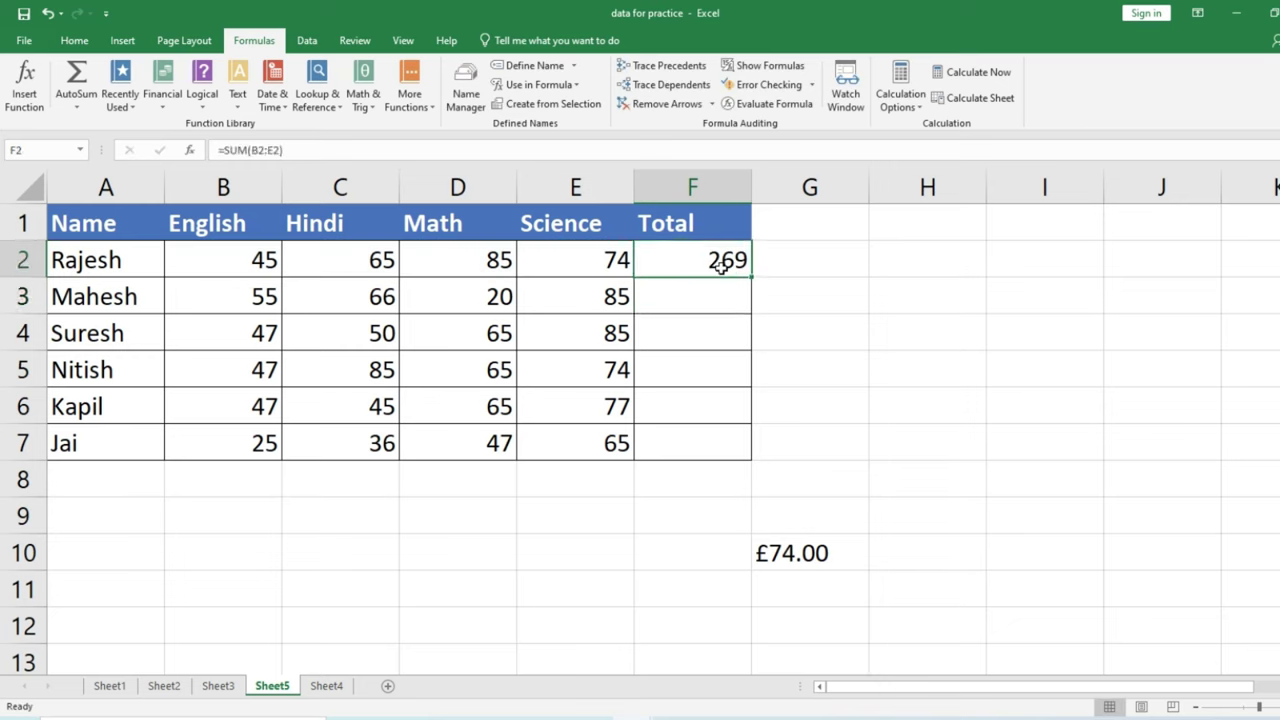
{"action": "key", "text": "Delete"}
{"action": "key", "text": "alt+equal"}
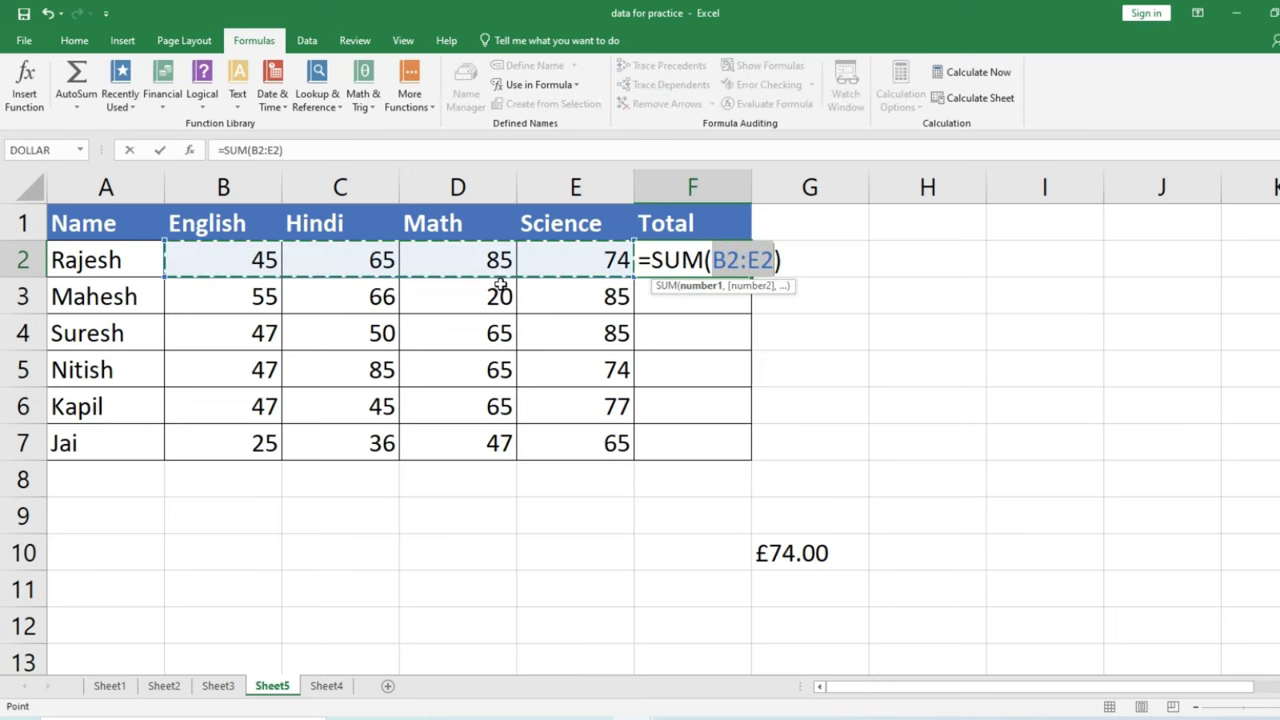
{"action": "key", "text": "Return"}
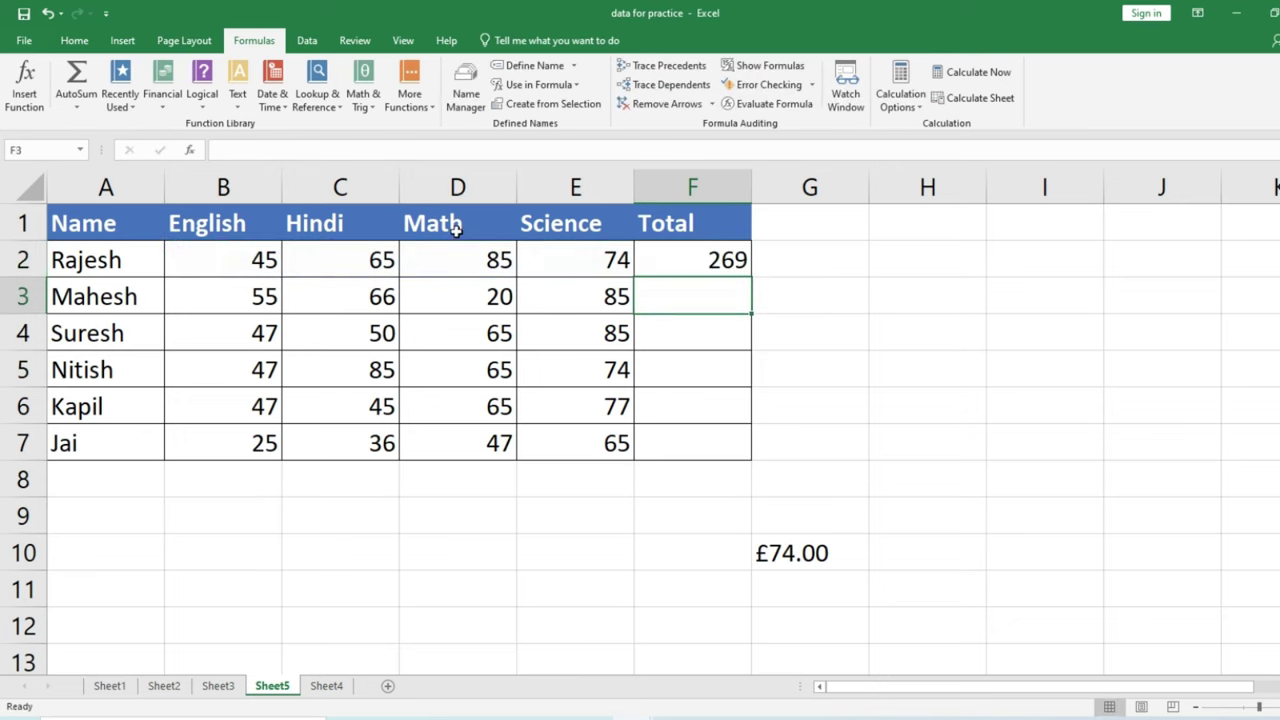